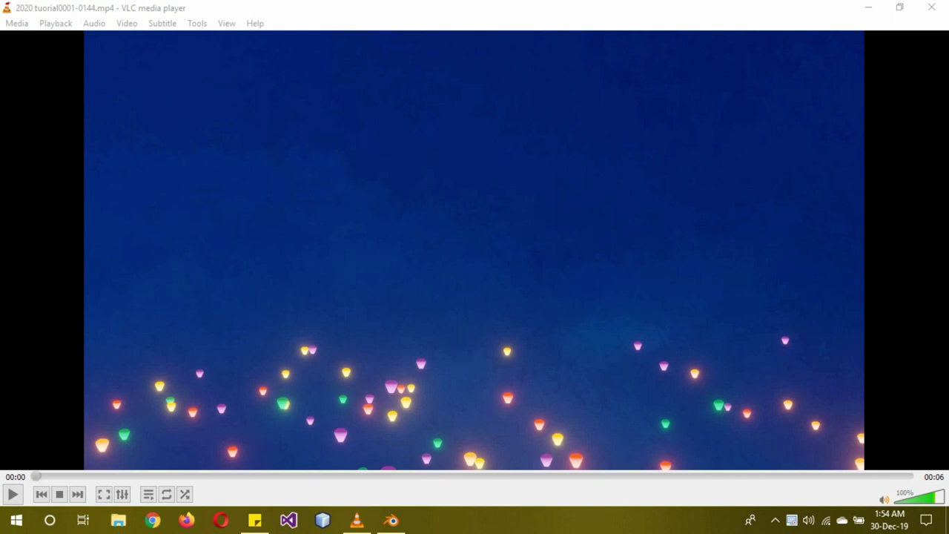
# - Watch the finished 'Happy New Year 2020' sky-lantern video in VLC, then minimize the player
pyautogui.click(13, 493)
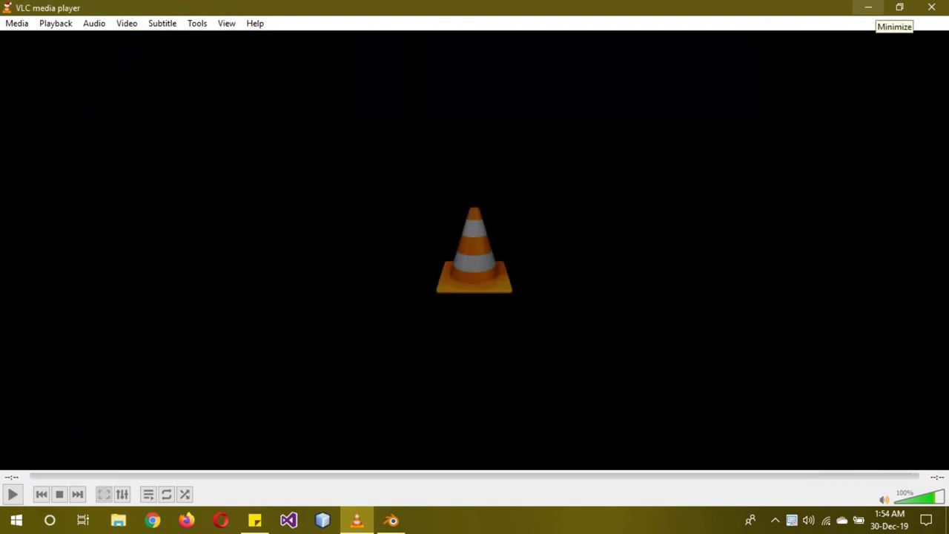
pyautogui.click(868, 7)
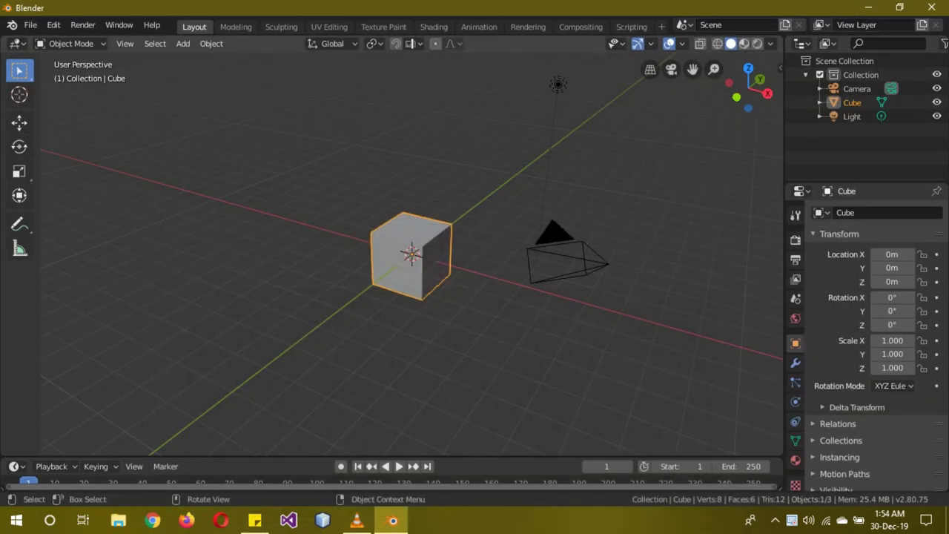
# - From the front view, stretch the cube along Z to a scale of 2.086
pyautogui.press('KP_1')
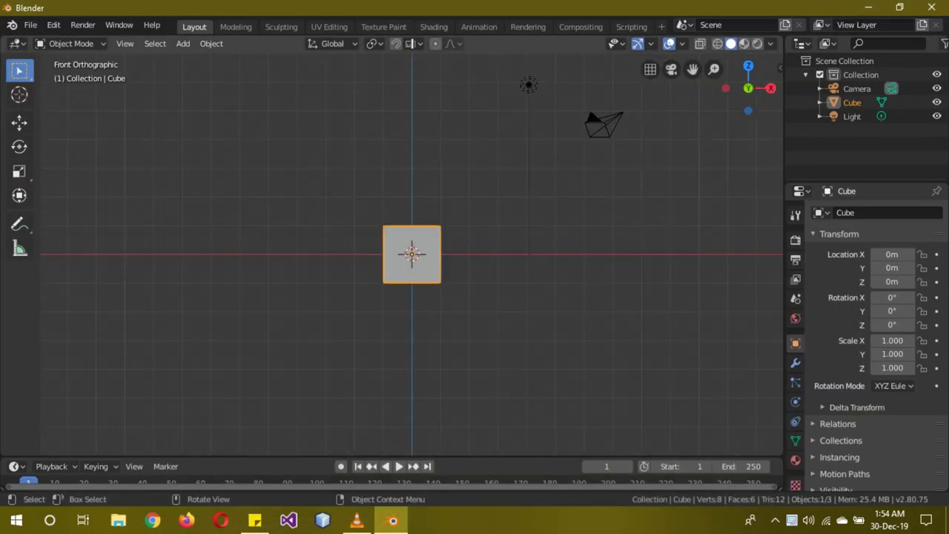
pyautogui.press('s')
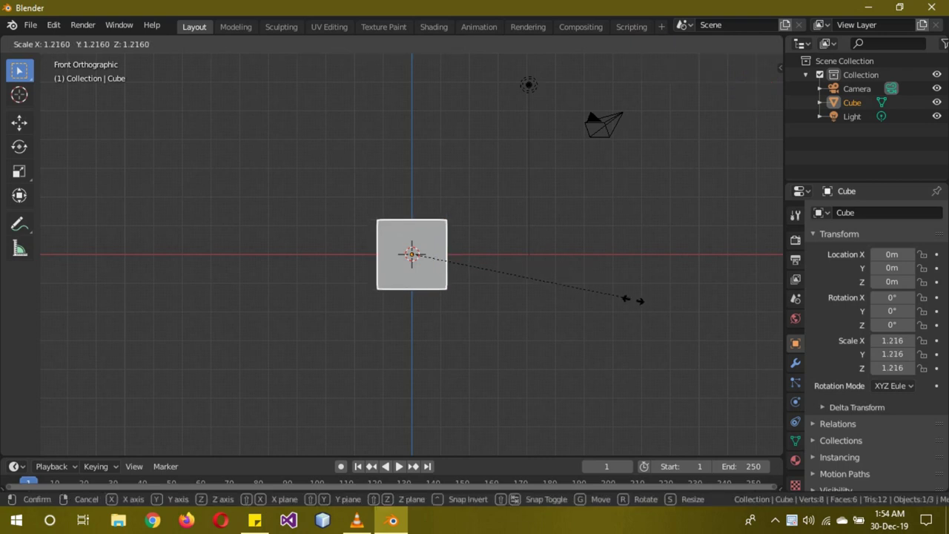
pyautogui.press('Escape')
pyautogui.press('s')
pyautogui.press('z')
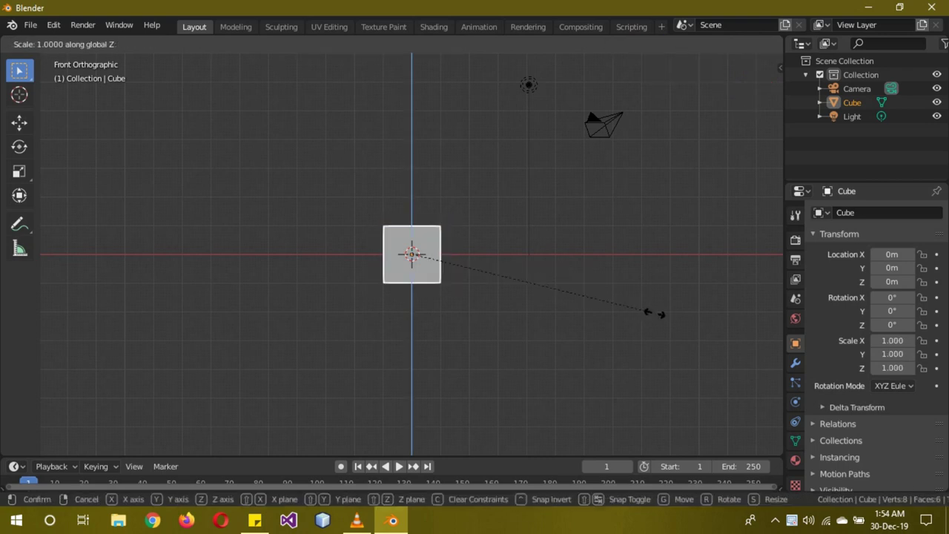
pyautogui.click(160, 419)
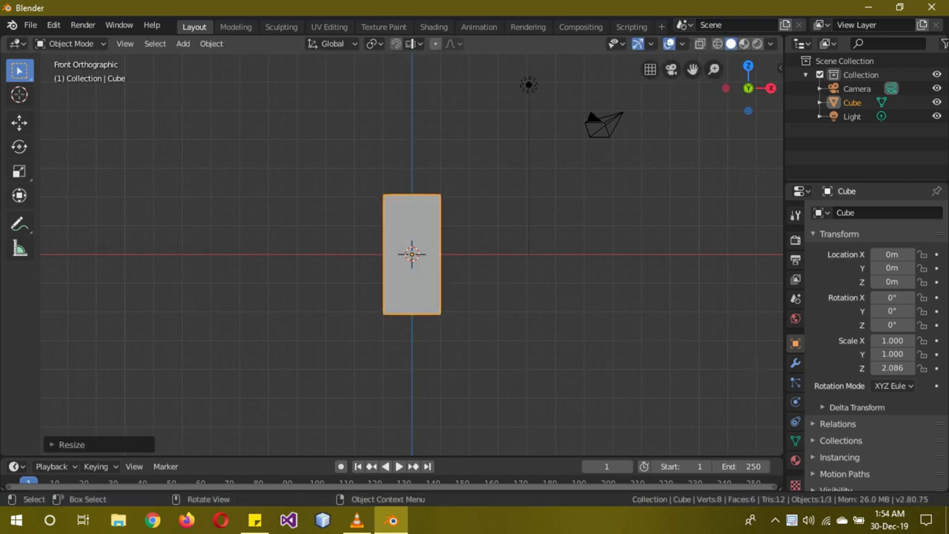
# - Delete the cube's bottom face in Edit Mode so the box is open underneath
pyautogui.press('Tab')
pyautogui.press('3')
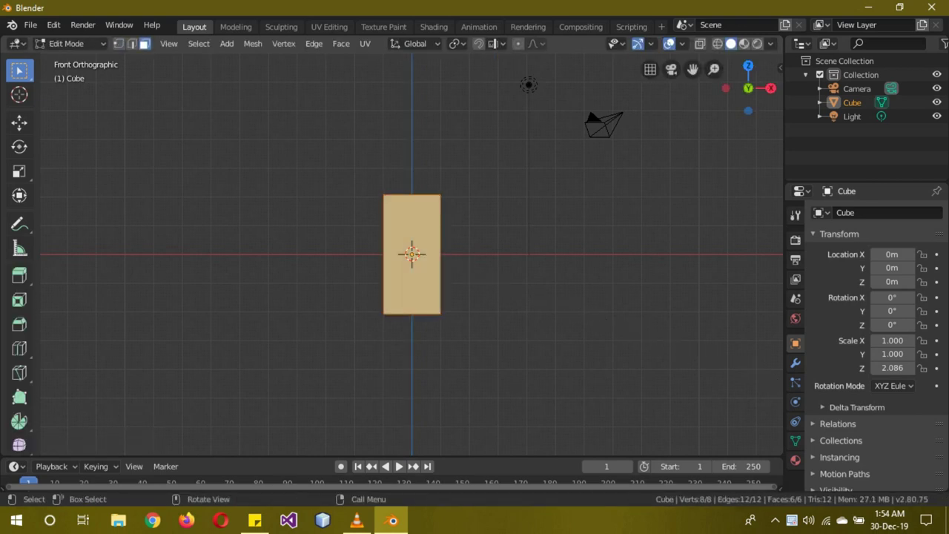
pyautogui.moveTo(444, 334); pyautogui.dragTo(474, 297, button='middle')
pyautogui.click(410, 306)
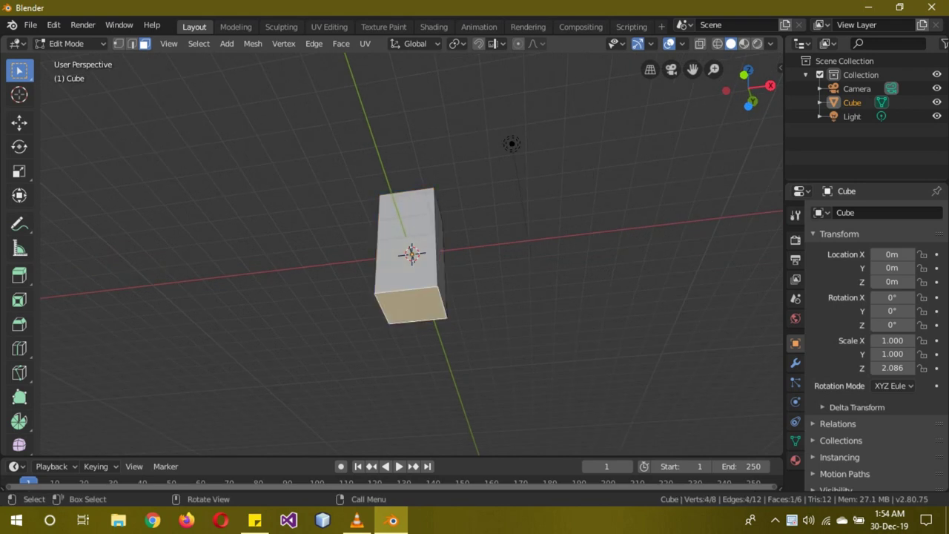
pyautogui.press('x')
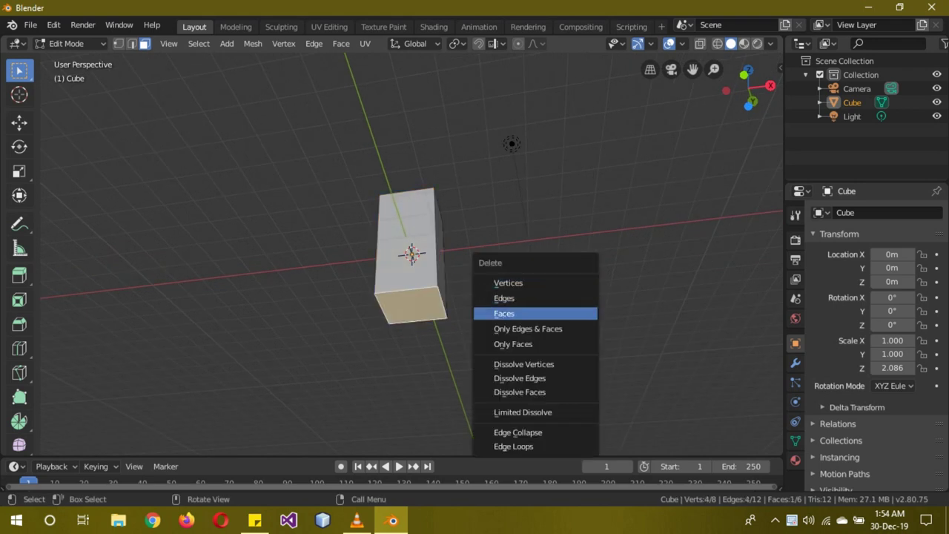
pyautogui.click(518, 312)
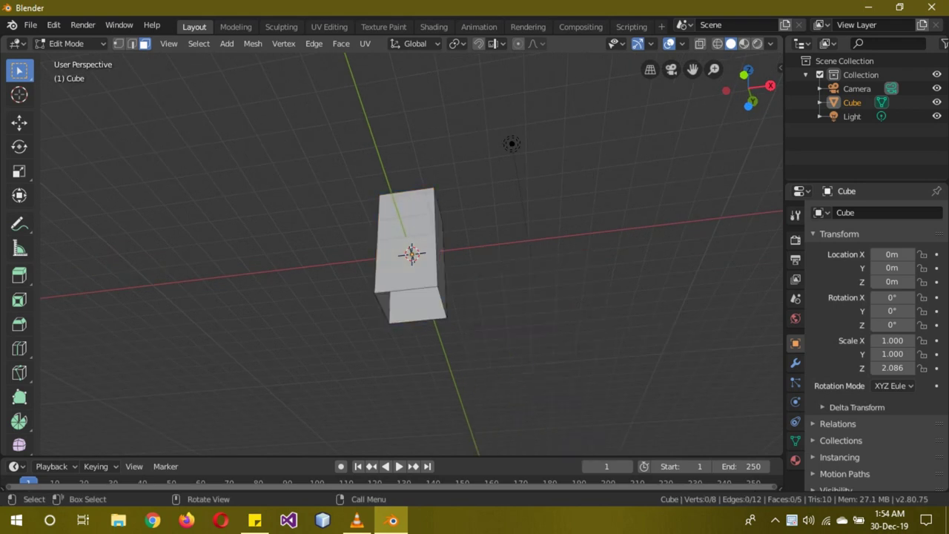
pyautogui.press('KP_1')
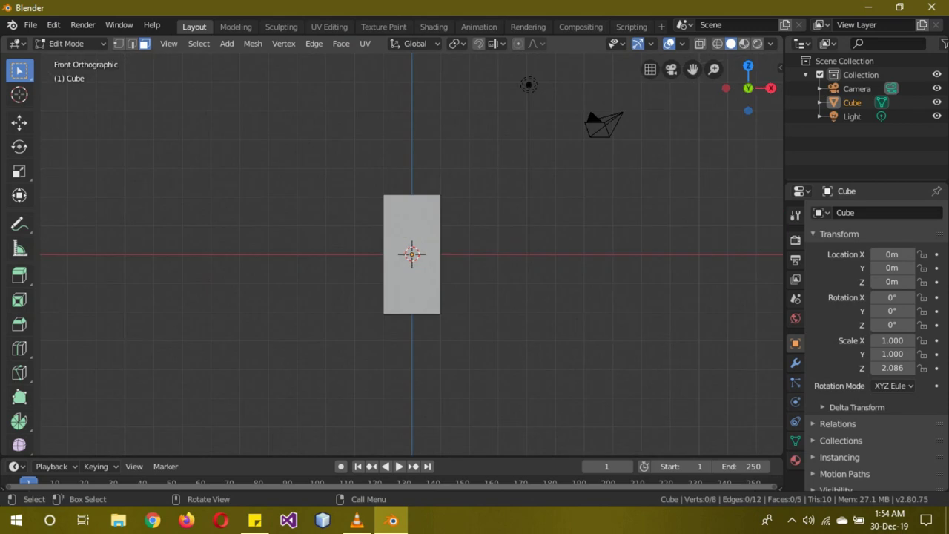
# - Add two horizontal loop cuts near the top and widen the upper loops outward
pyautogui.hotkey('ctrl', 'r')
pyautogui.click(427, 249)
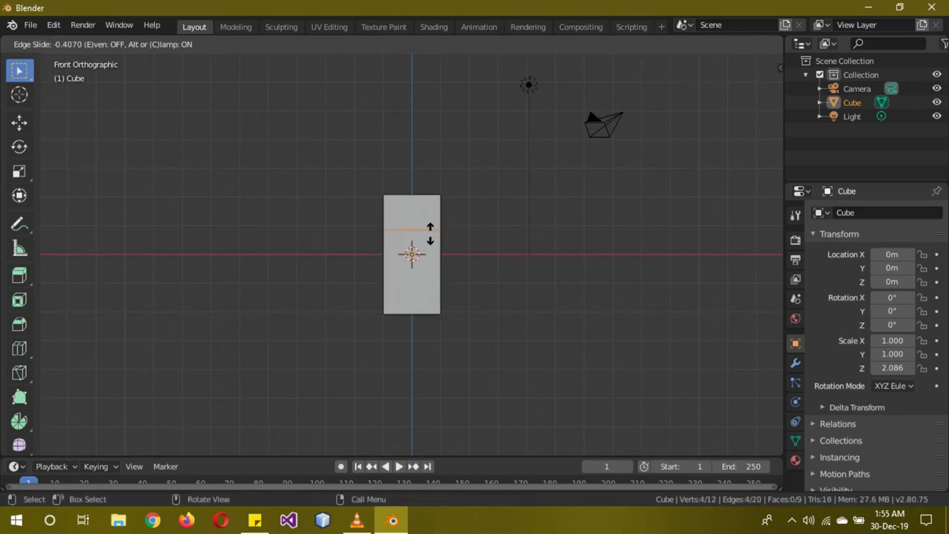
pyautogui.click(418, 224)
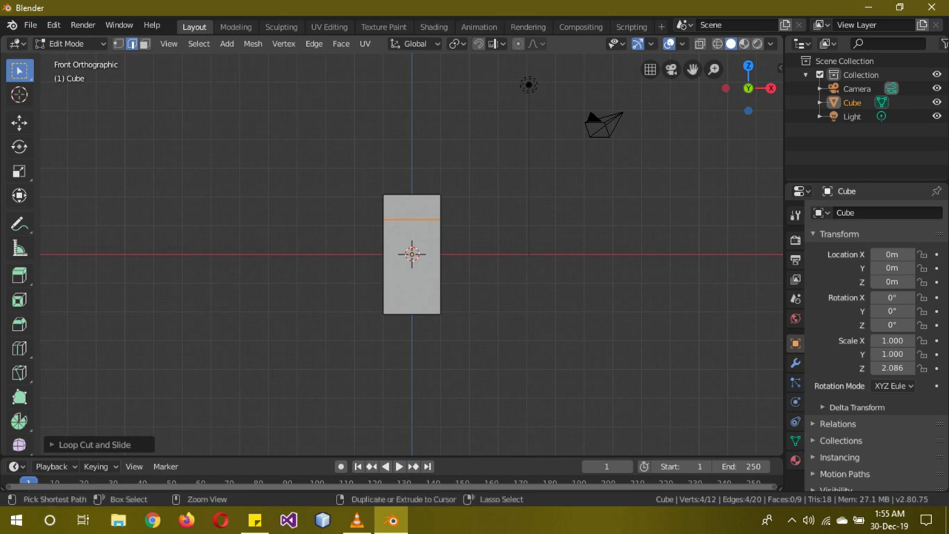
pyautogui.hotkey('ctrl', 'r')
pyautogui.click(392, 245)
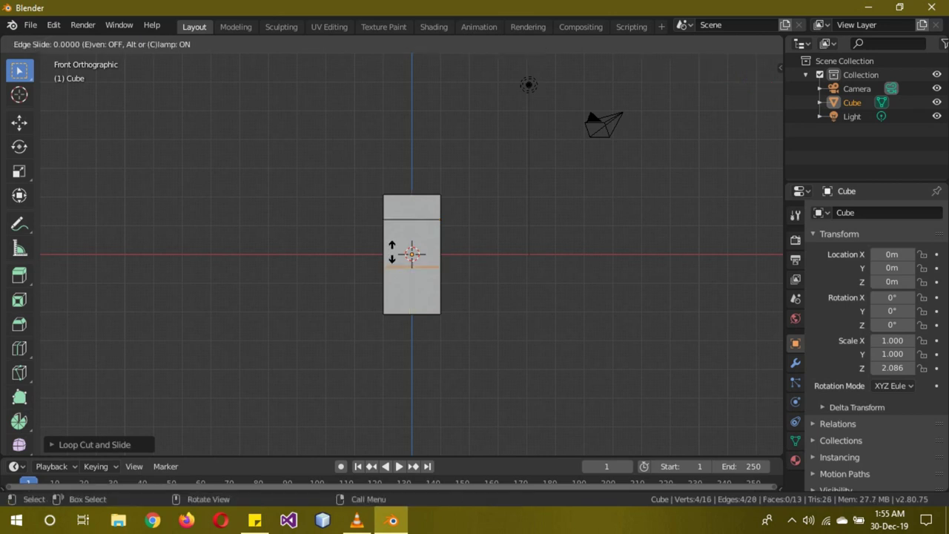
pyautogui.click(395, 223)
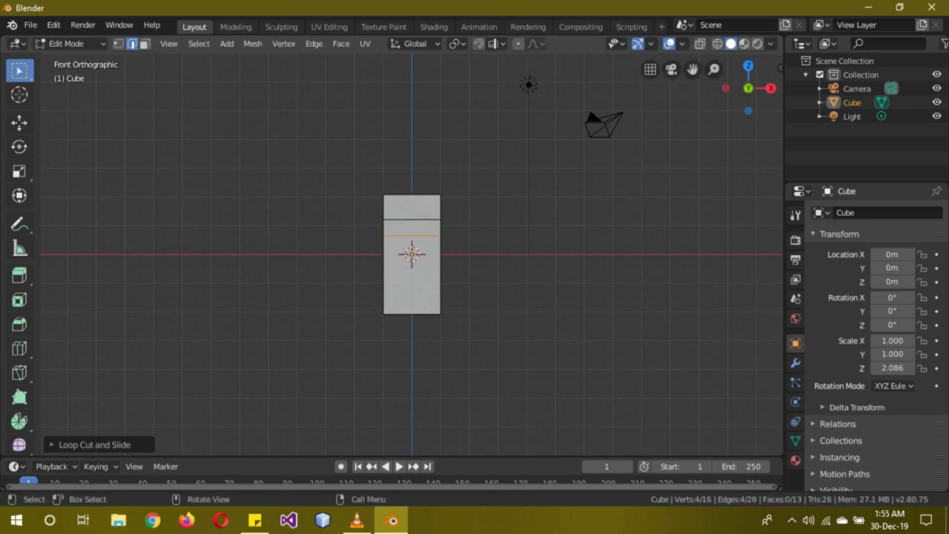
pyautogui.keyDown('alt'); pyautogui.keyDown('shift'); pyautogui.click(411, 219); pyautogui.keyUp('shift'); pyautogui.keyUp('alt')
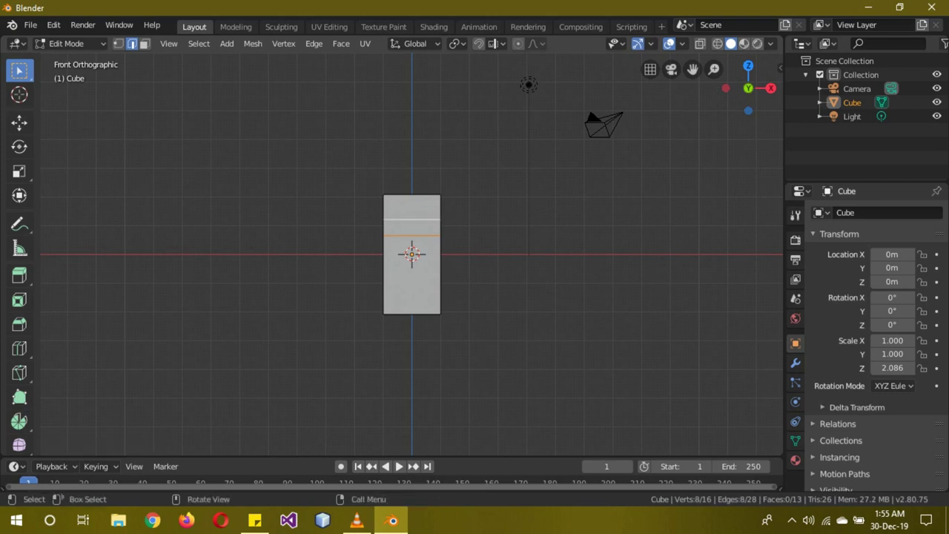
pyautogui.press('s')
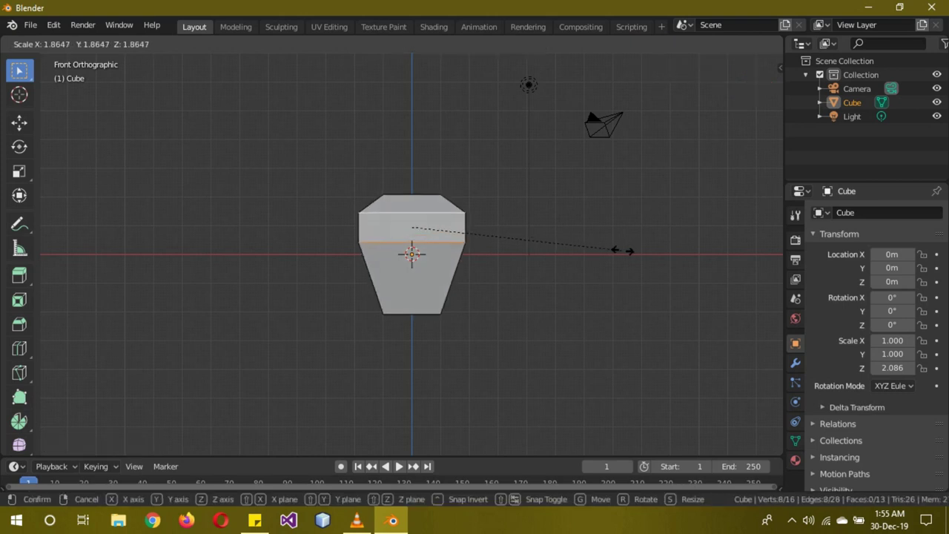
pyautogui.click(637, 255)
# - Add a Subdivision Surface modifier with viewport level 2
pyautogui.press('Tab')
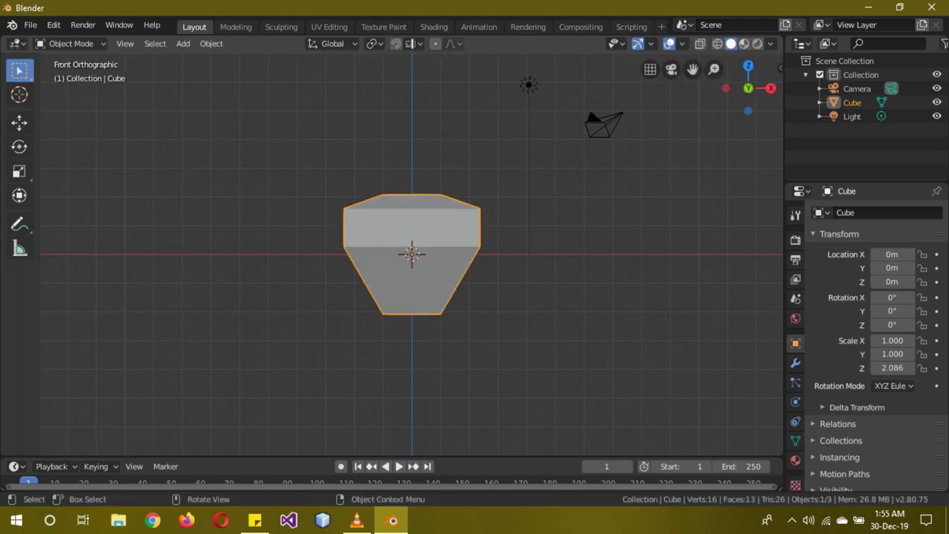
pyautogui.click(795, 363)
pyautogui.click(874, 213)
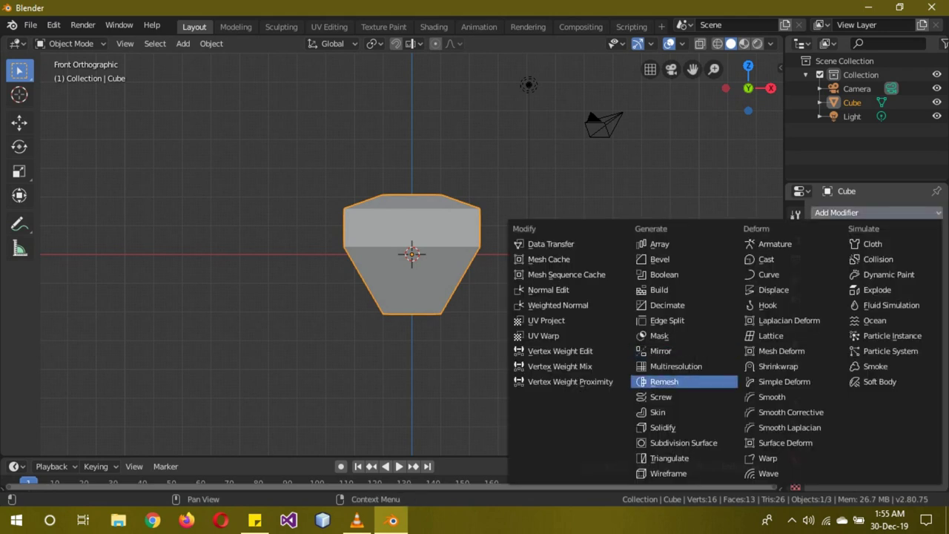
pyautogui.click(682, 443)
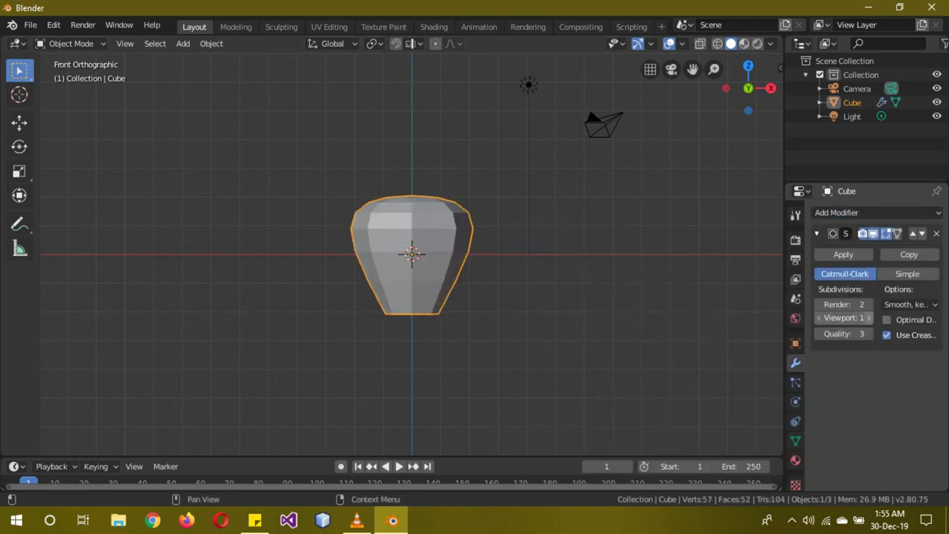
pyautogui.click(865, 317)
# - Enlarge the top edge loop and slightly narrow the bottom opening
pyautogui.press('Tab')
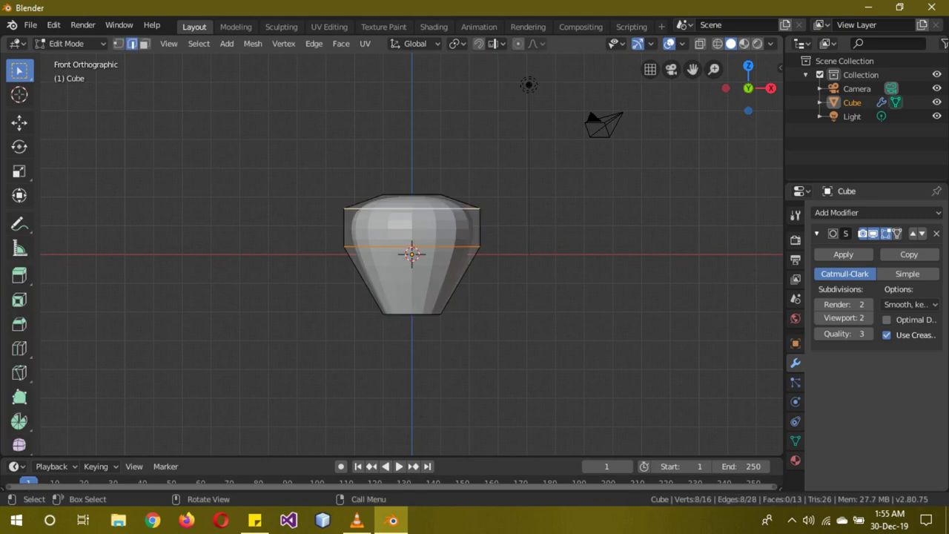
pyautogui.press('s')
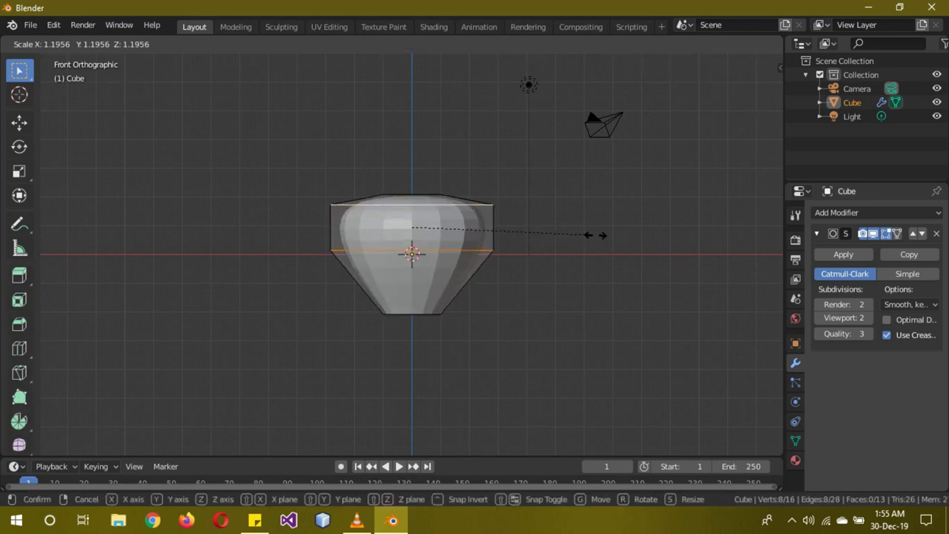
pyautogui.click(600, 233)
pyautogui.moveTo(600, 233); pyautogui.dragTo(565, 250, button='middle')
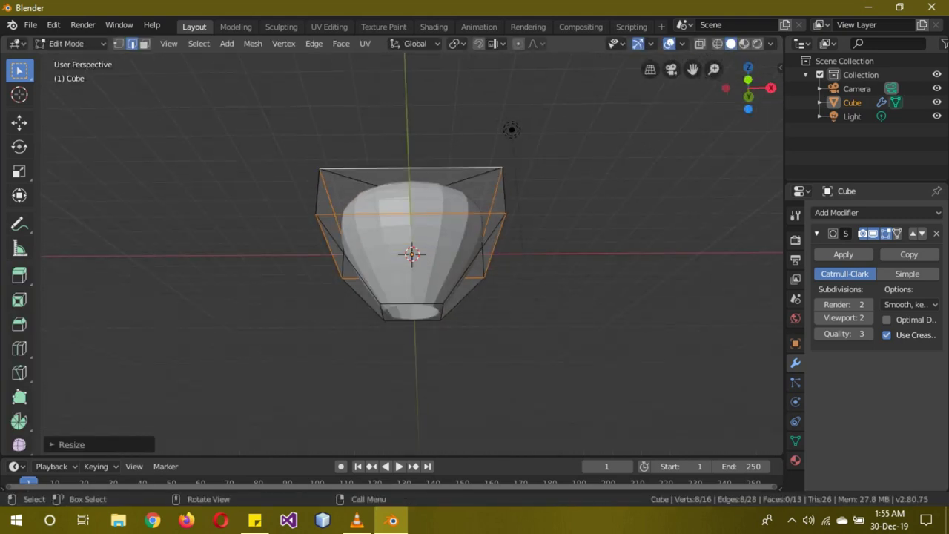
pyautogui.keyDown('alt'); pyautogui.click(411, 315); pyautogui.keyUp('alt')
pyautogui.press('s')
pyautogui.click(561, 318)
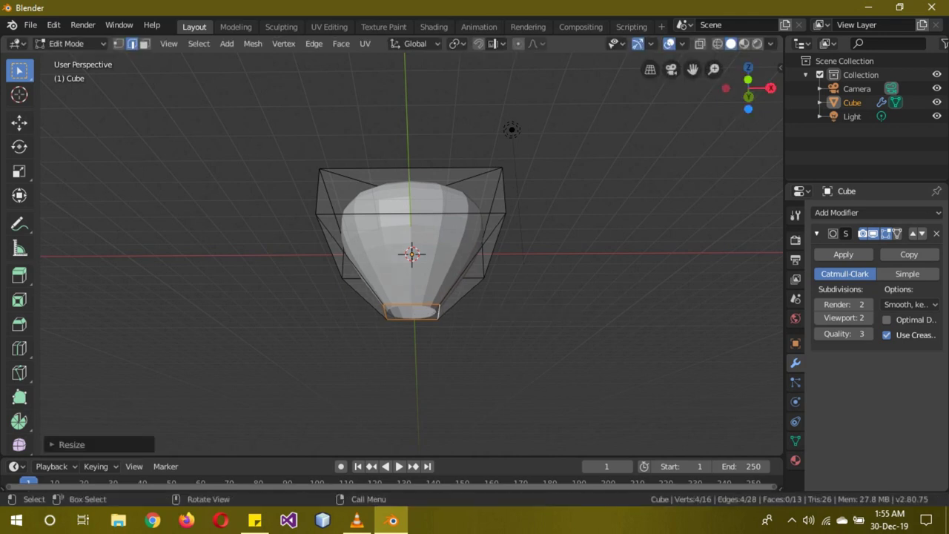
pyautogui.press('Tab')
# - Apply Shade Smooth to the lantern body
pyautogui.moveTo(561, 318); pyautogui.dragTo(481, 297, button='middle')
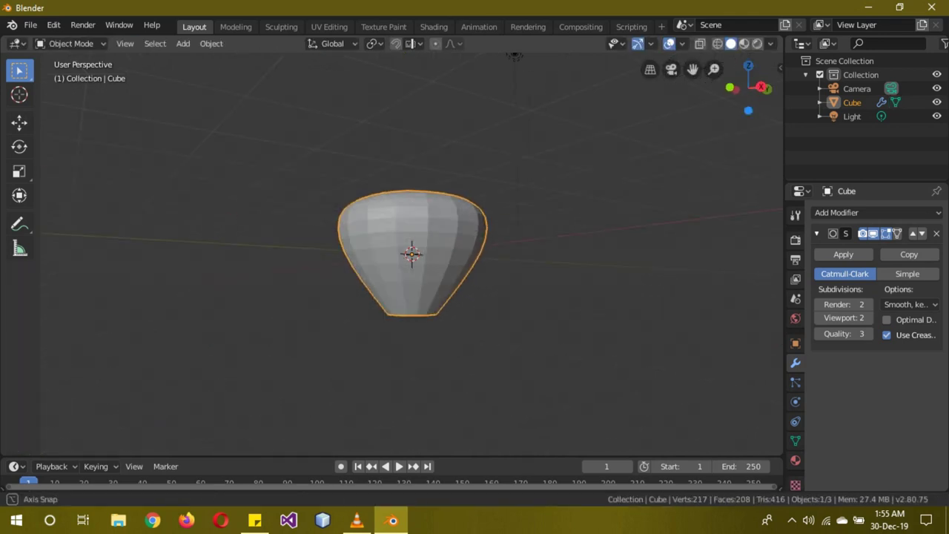
pyautogui.moveTo(475, 222); pyautogui.dragTo(519, 209, button='middle')
pyautogui.rightClick(519, 209)
pyautogui.click(519, 209)
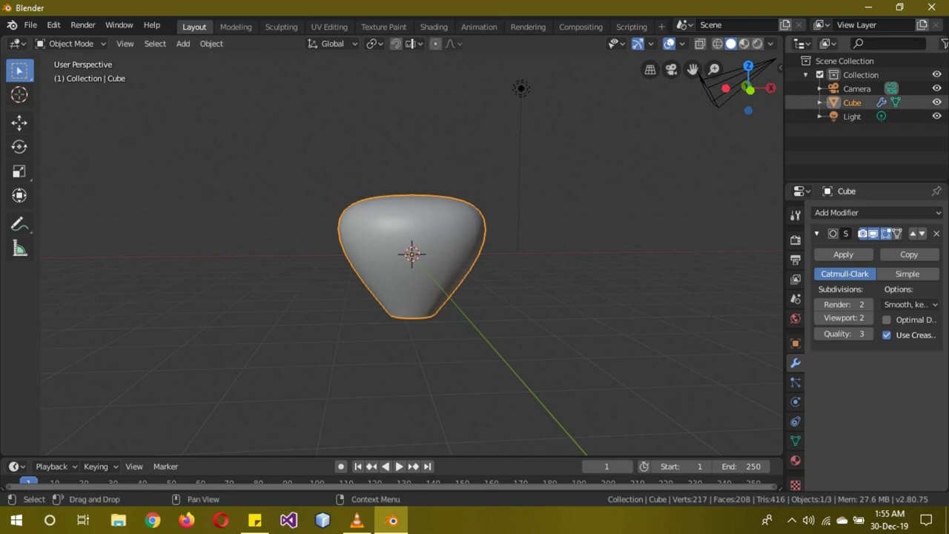
# - Rename the cube to 'lanm', hide it, and select the Light
pyautogui.doubleClick(852, 102)
pyautogui.write('la')
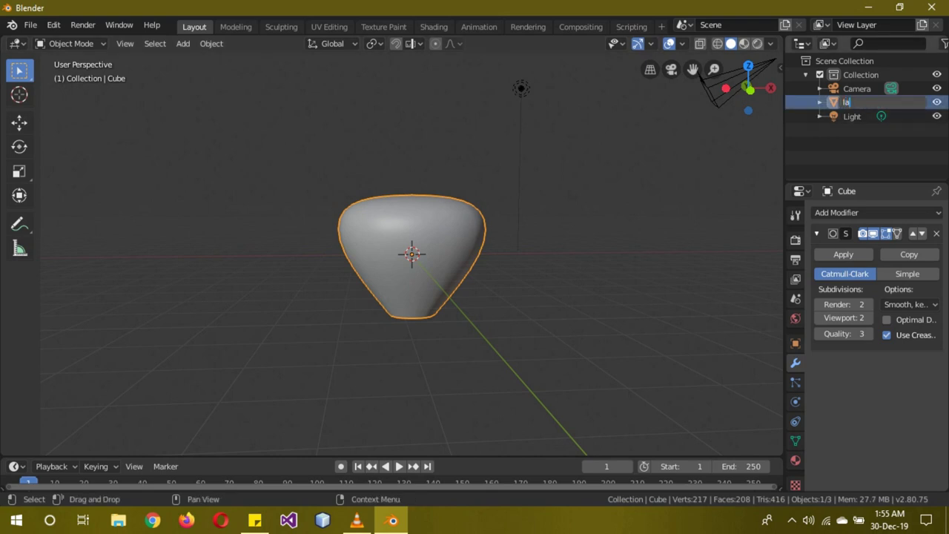
pyautogui.write('nm')
pyautogui.press('Return')
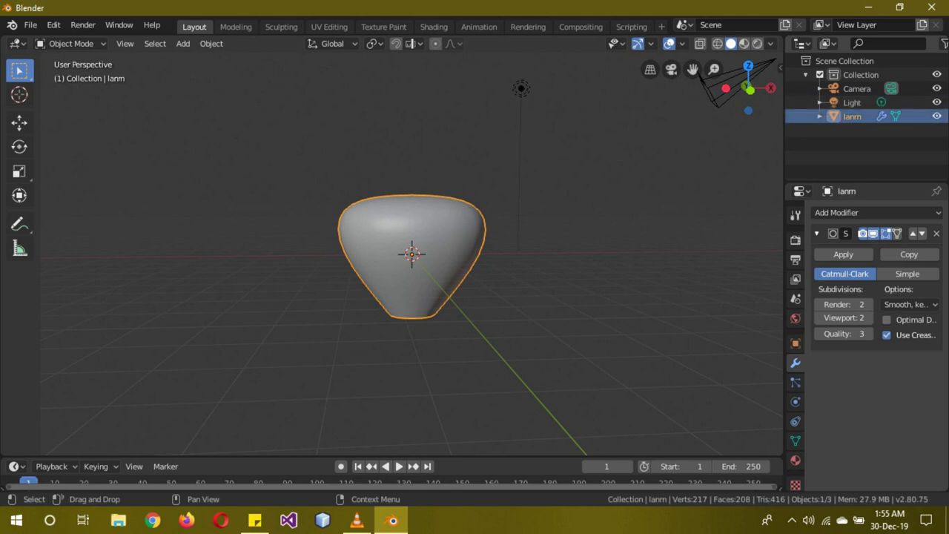
pyautogui.click(936, 117)
pyautogui.moveTo(474, 223); pyautogui.dragTo(519, 238, button='middle')
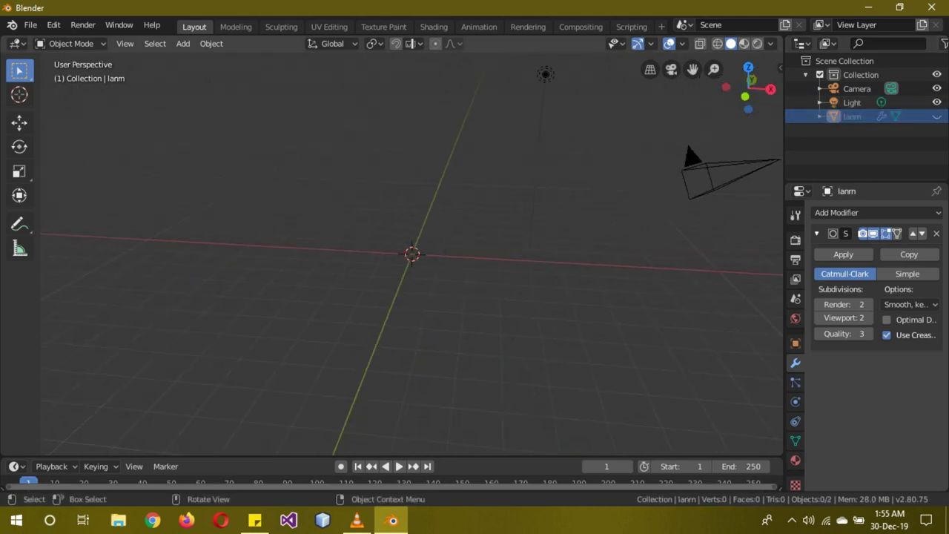
pyautogui.click(545, 74)
# - Delete the Light and add a plane scaled up by 10
pyautogui.press('Delete')
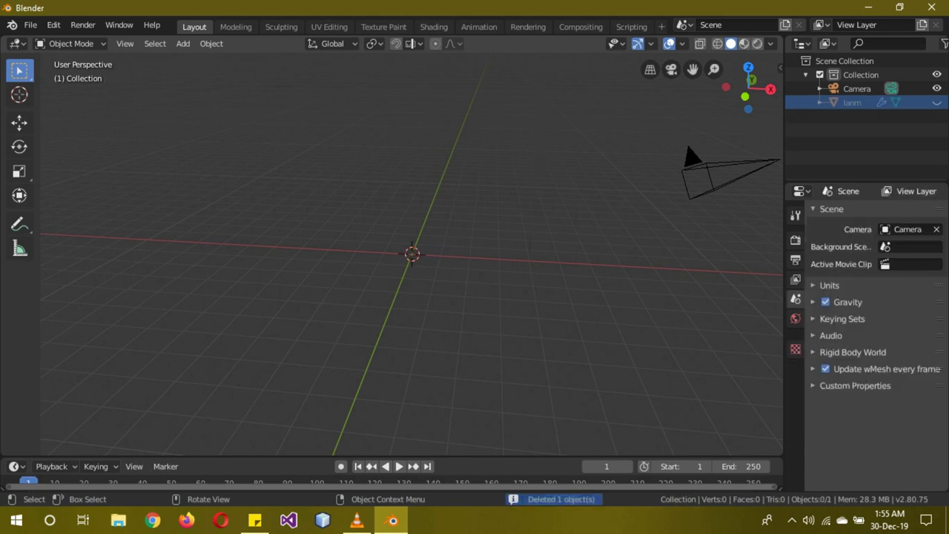
pyautogui.hotkey('shift', 'a')
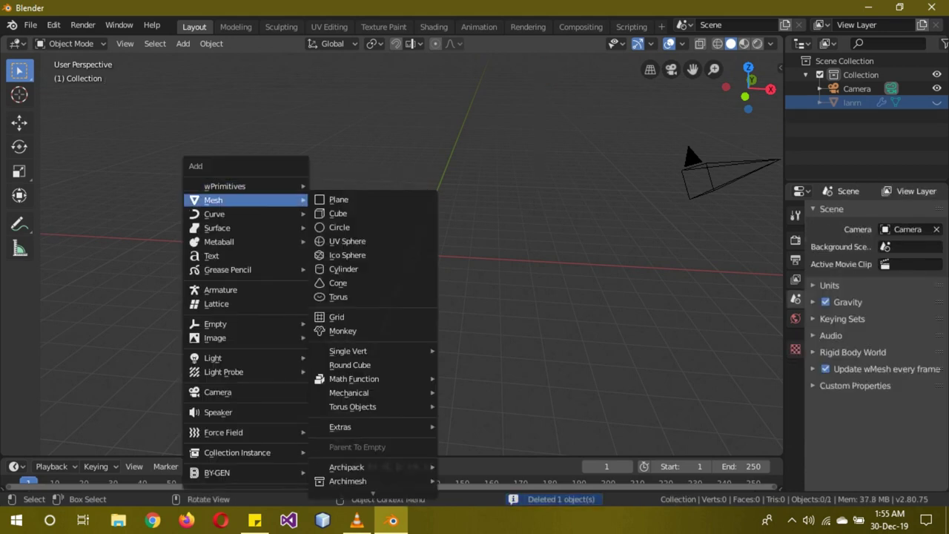
pyautogui.click(335, 199)
pyautogui.write('s')
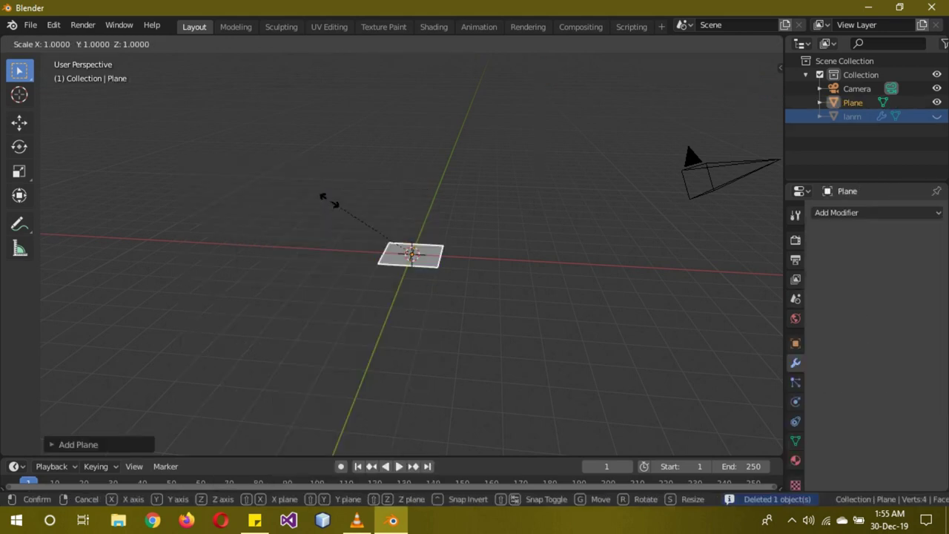
pyautogui.write('10')
pyautogui.press('Return')
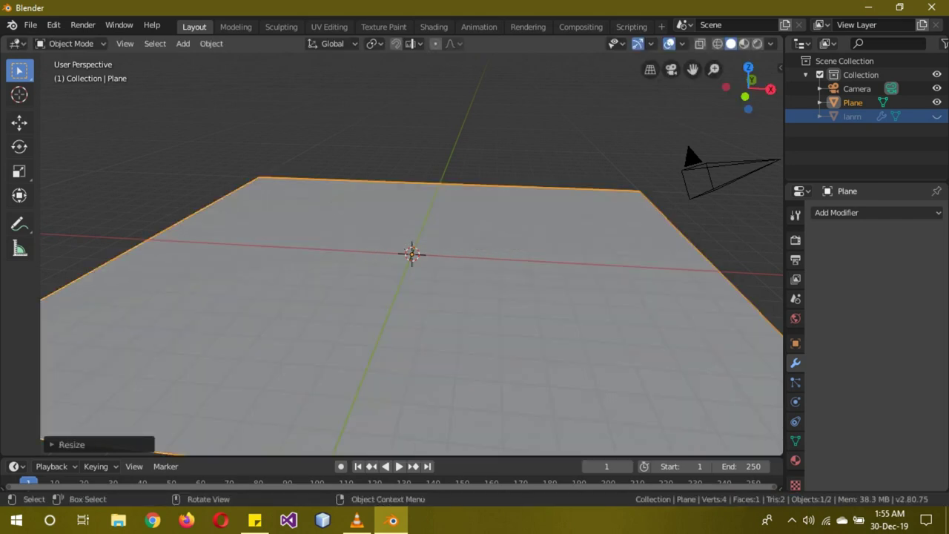
# - Give the plane a new Transparent BSDF material with Alpha Clip blend mode
pyautogui.click(794, 459)
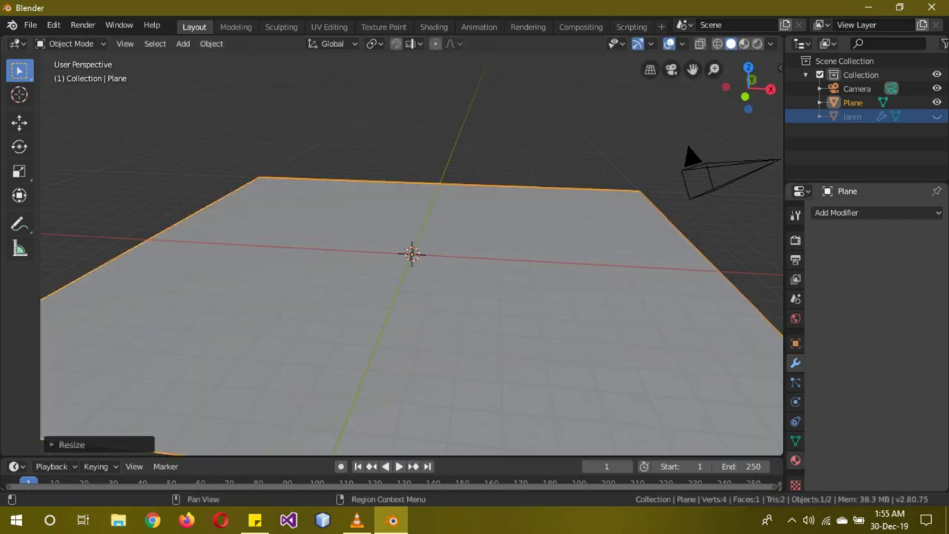
pyautogui.click(887, 271)
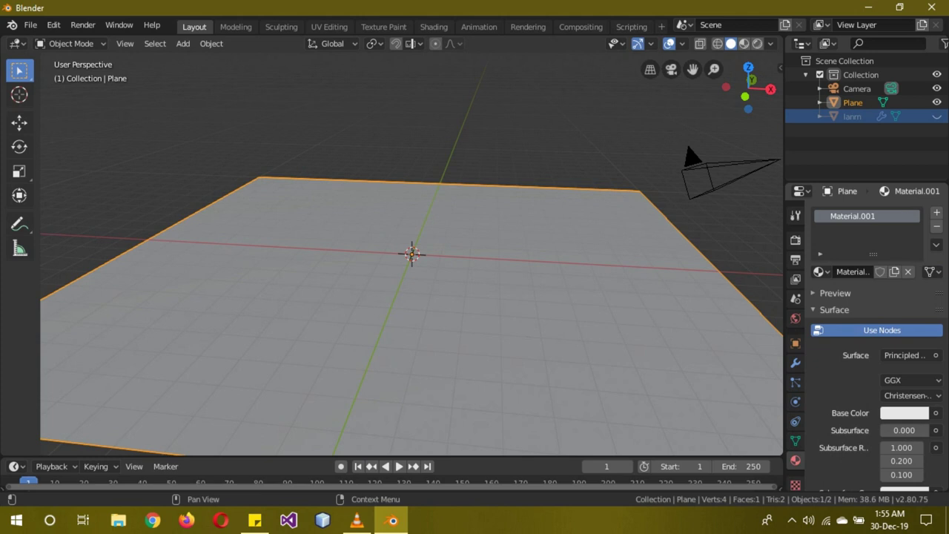
pyautogui.click(907, 355)
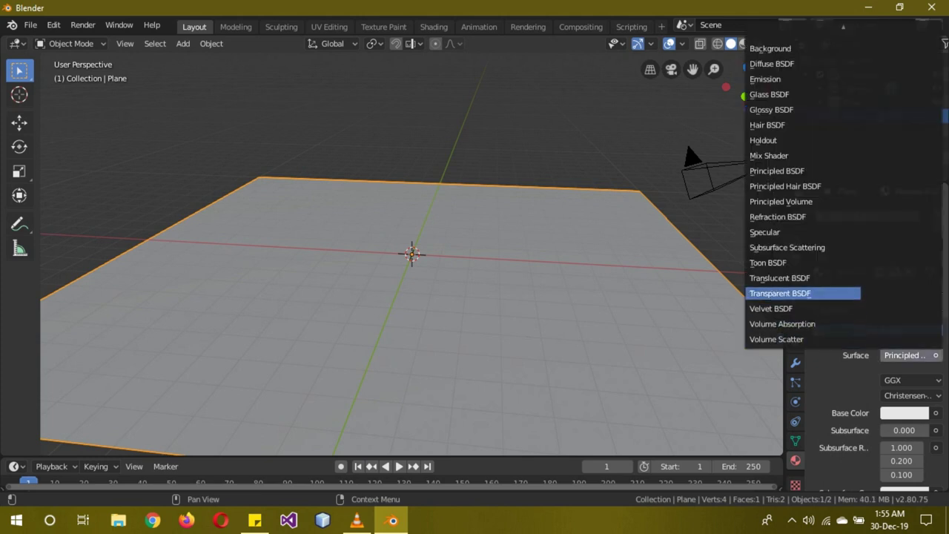
pyautogui.click(779, 293)
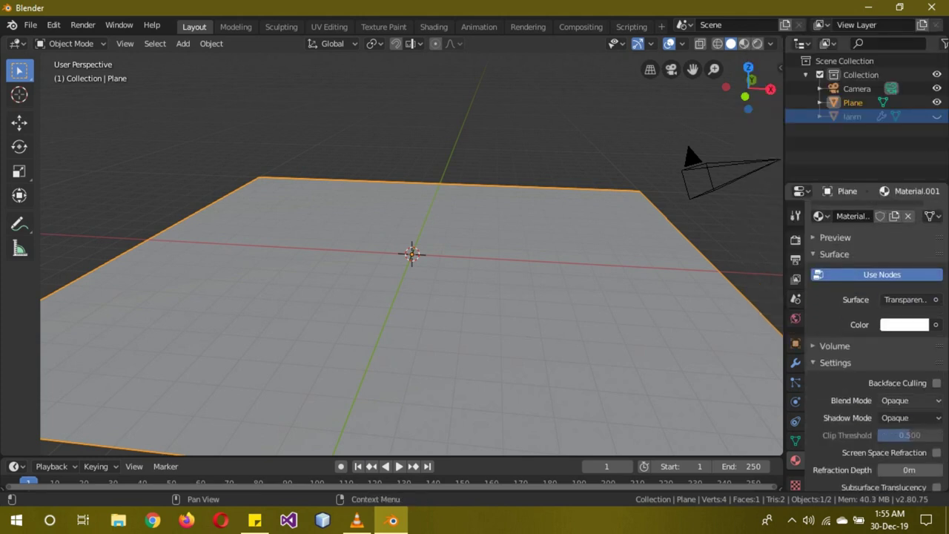
pyautogui.click(910, 400)
pyautogui.click(893, 339)
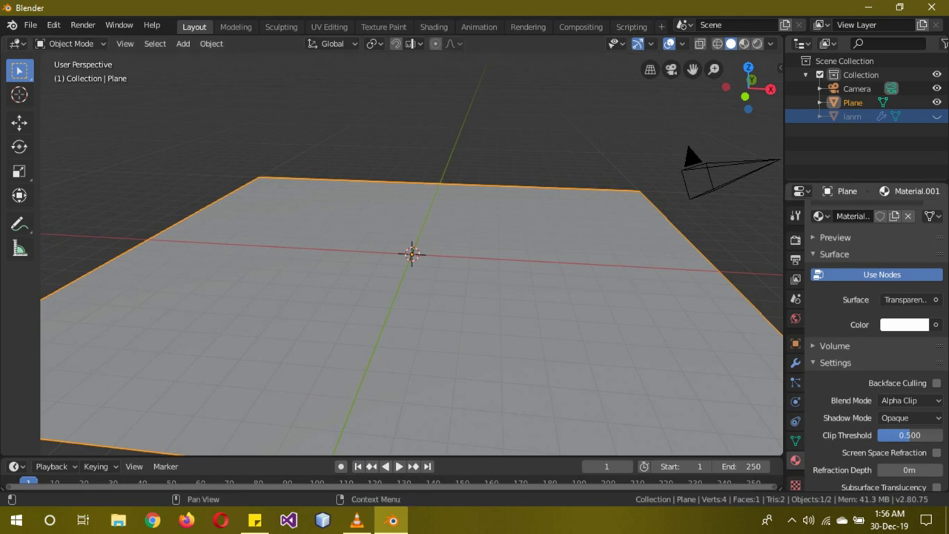
# - Unhide and select lanm, split the viewport, and make the left area a Shader Editor
pyautogui.click(936, 116)
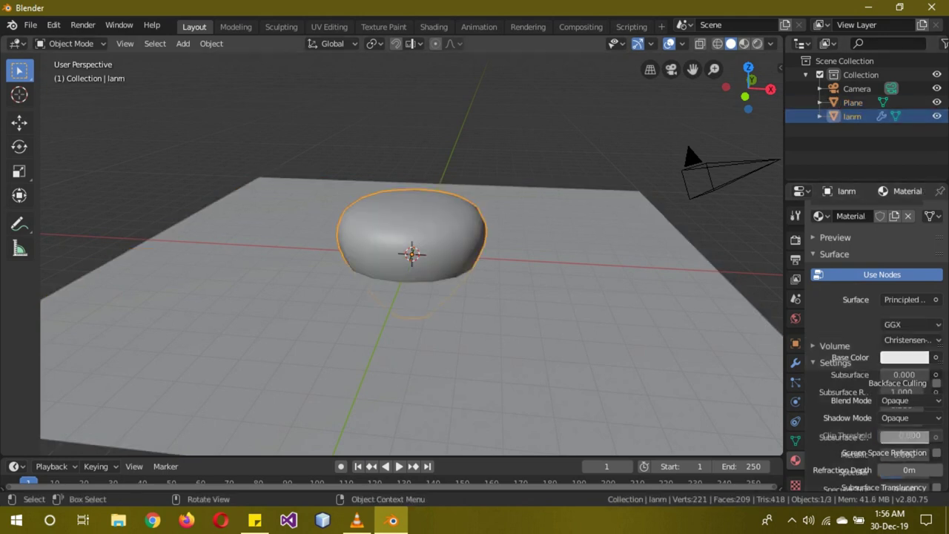
pyautogui.click(411, 233)
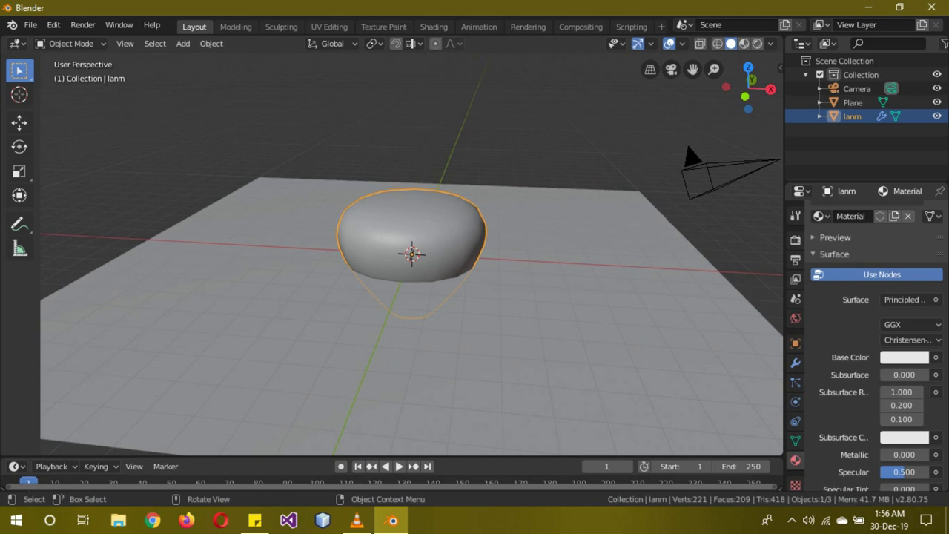
pyautogui.moveTo(779, 54); pyautogui.dragTo(404, 222)
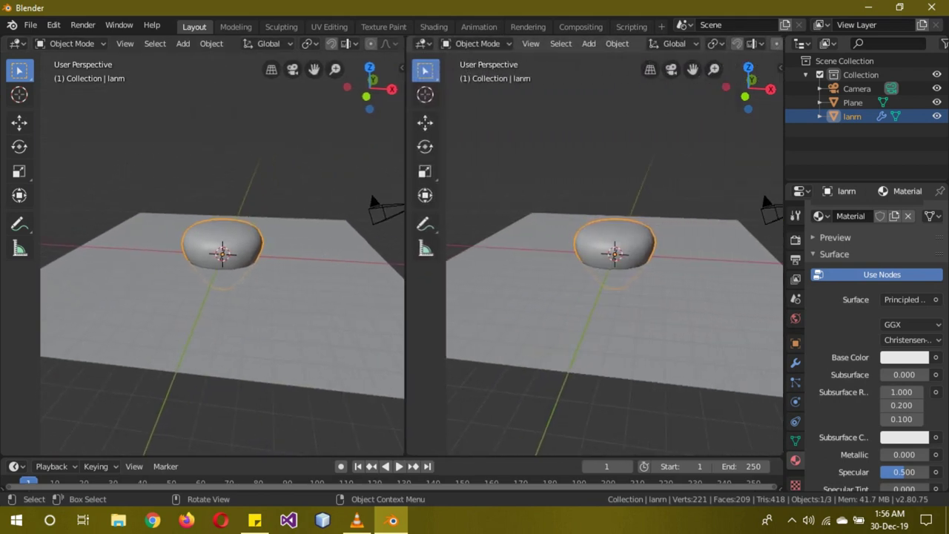
pyautogui.click(18, 43)
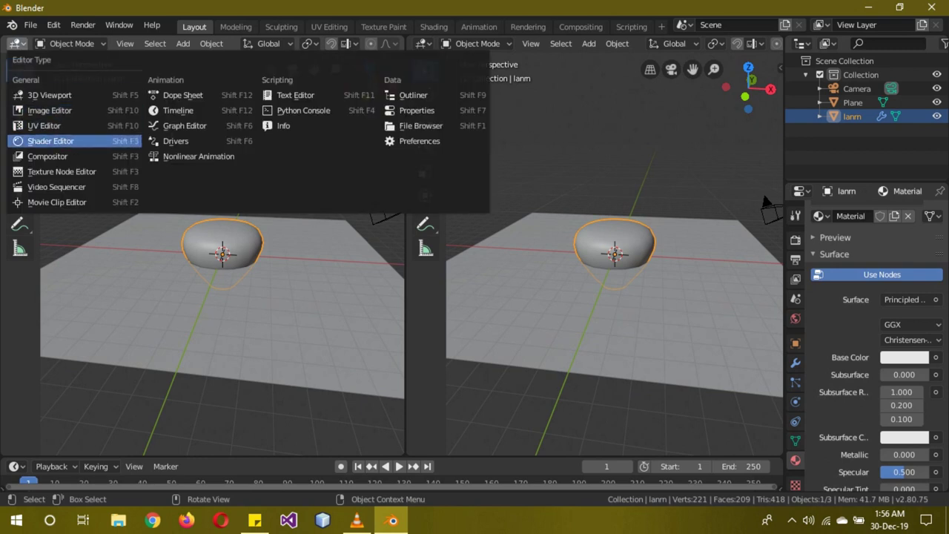
pyautogui.click(50, 141)
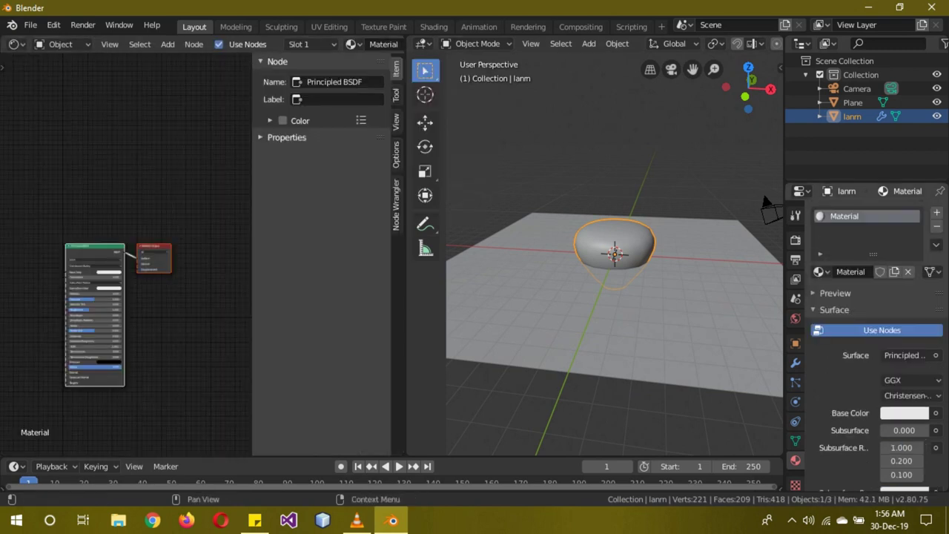
# - Set lanm's surface to Emission, duplicate the node, and give the top one strength 20
pyautogui.click(910, 355)
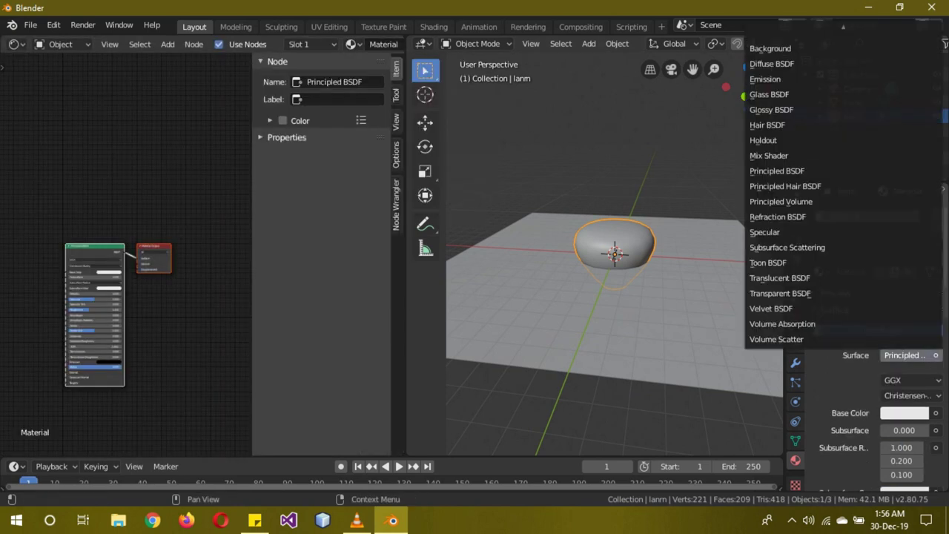
pyautogui.click(765, 79)
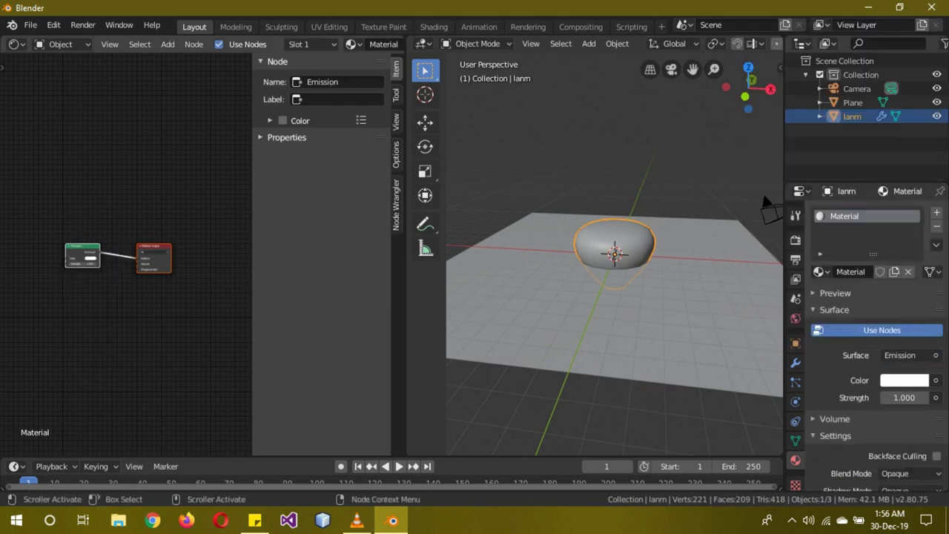
pyautogui.press('n')
pyautogui.scroll(3, 202, 255)
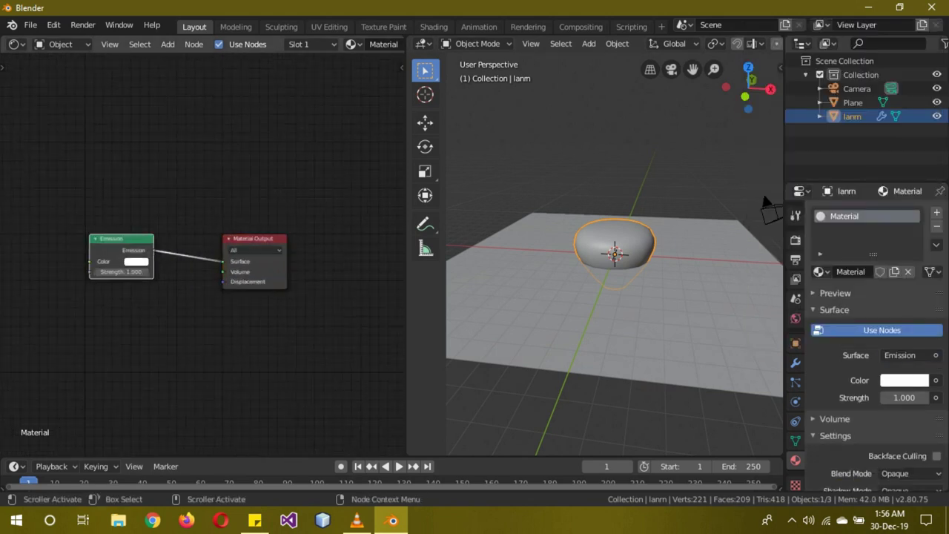
pyautogui.hotkey('shift', 'd')
pyautogui.click(122, 330)
pyautogui.click(122, 271)
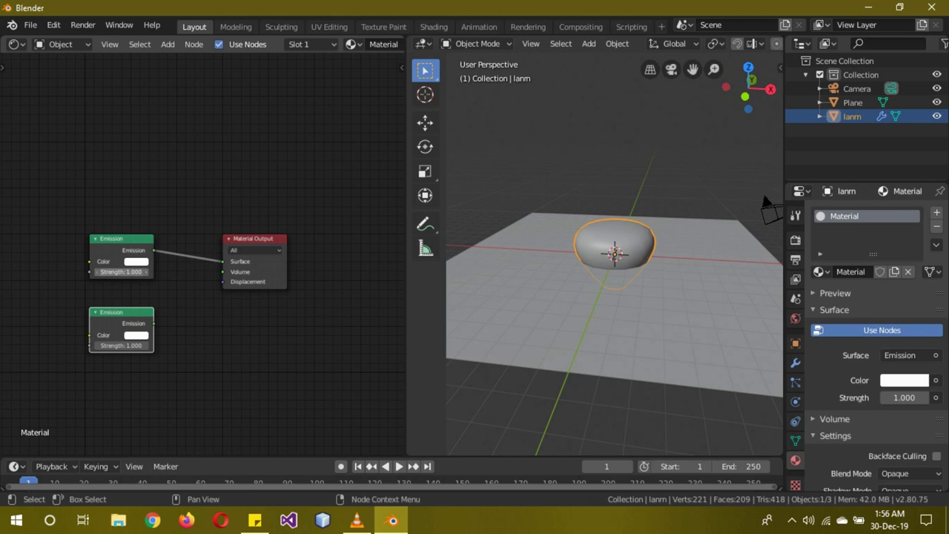
pyautogui.write('1.0')
pyautogui.write('20')
pyautogui.press('Return')
# - Insert a Mix Shader before the output and connect the second Emission into it
pyautogui.hotkey('shift', 'a')
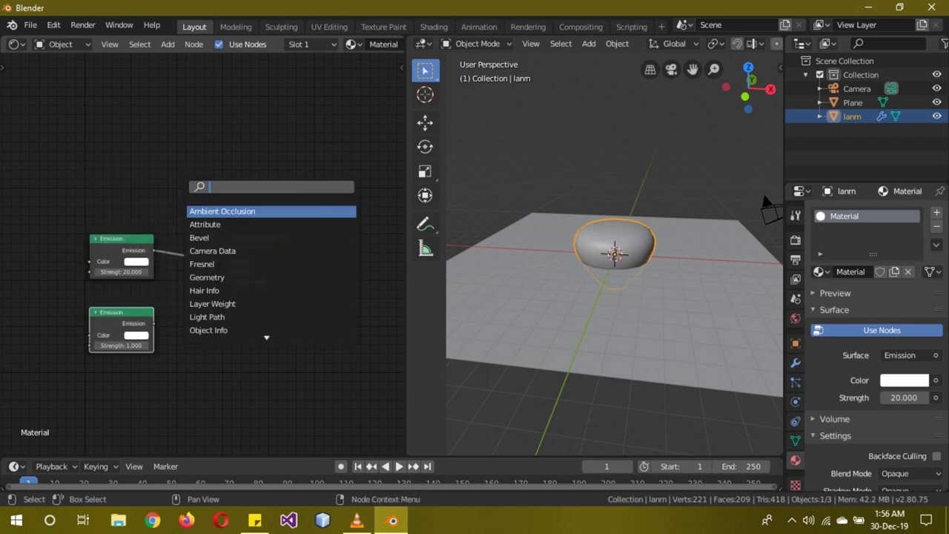
pyautogui.write('mix')
pyautogui.press('Return')
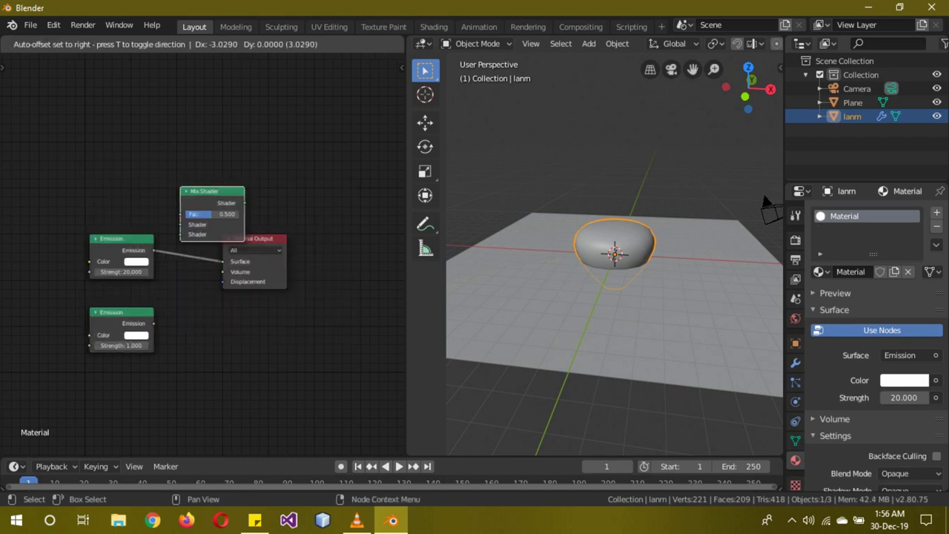
pyautogui.click(222, 252)
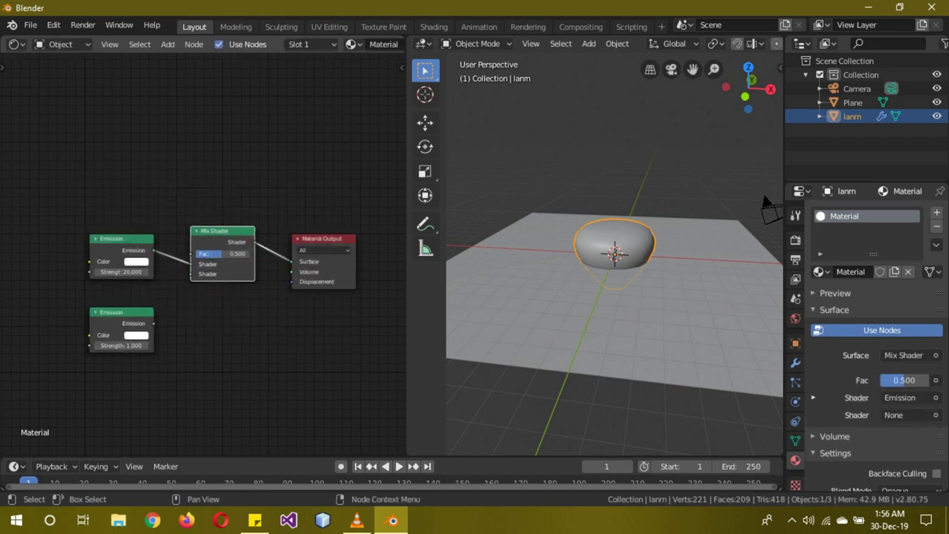
pyautogui.moveTo(154, 323); pyautogui.dragTo(192, 273)
# - Add a ColorRamp and connect it to the Mix Shader's Fac input
pyautogui.hotkey('shift', 'a')
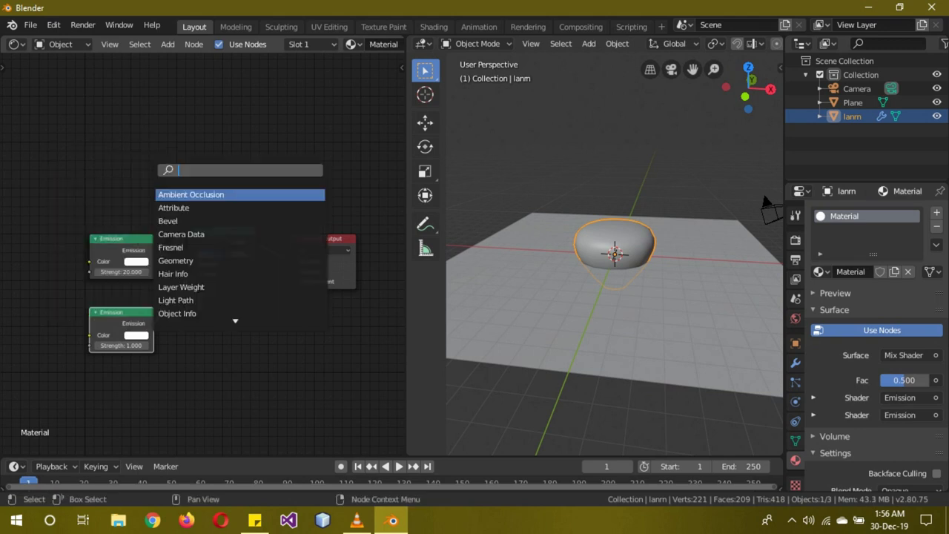
pyautogui.write('color')
pyautogui.press('Return')
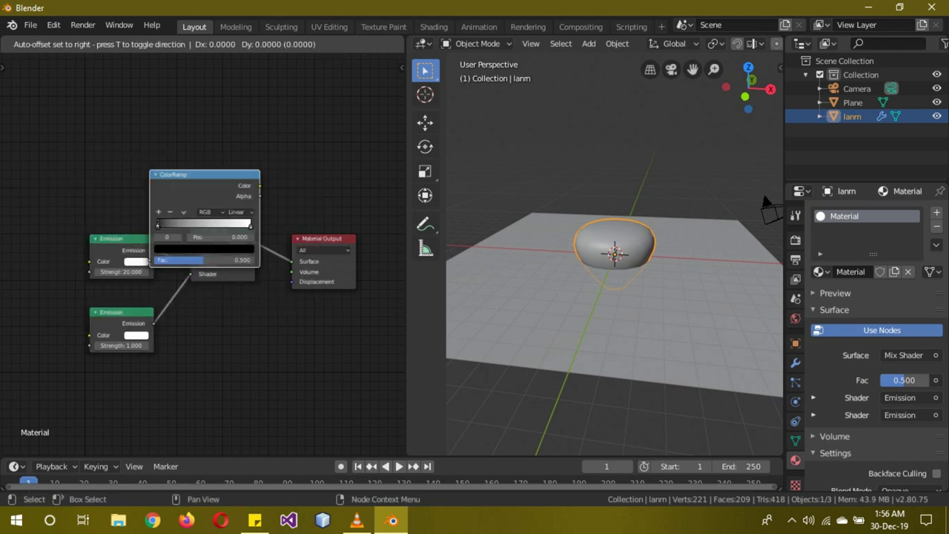
pyautogui.press('Return')
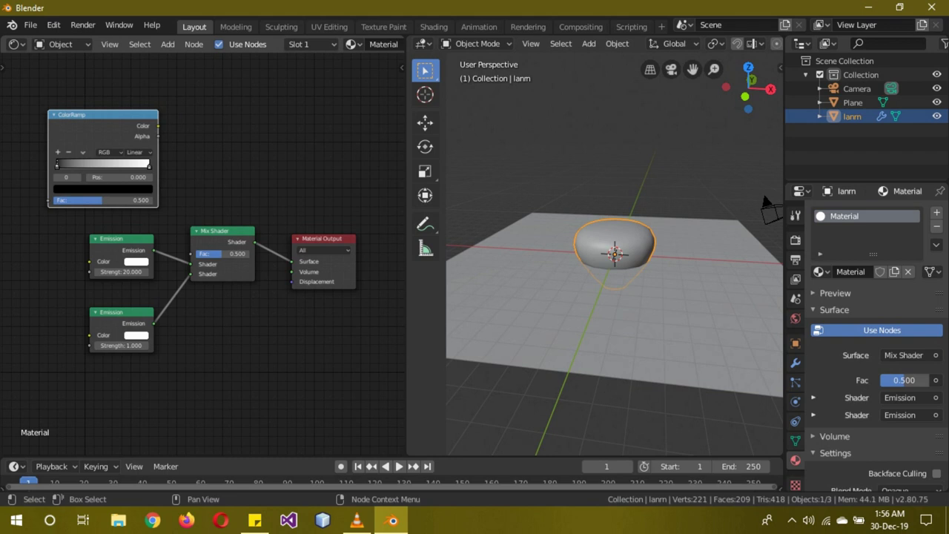
pyautogui.moveTo(158, 125); pyautogui.dragTo(191, 254)
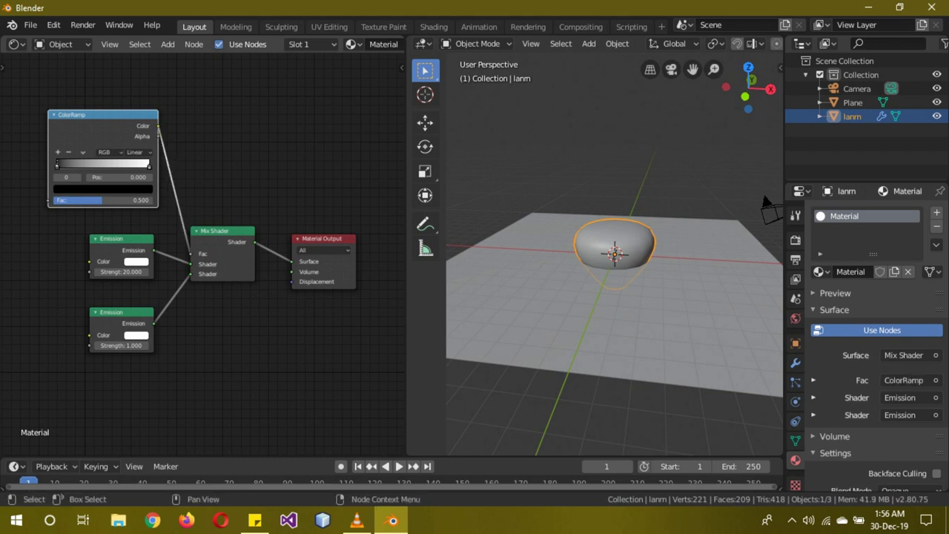
pyautogui.moveTo(185, 297); pyautogui.dragTo(375, 296, button='middle')
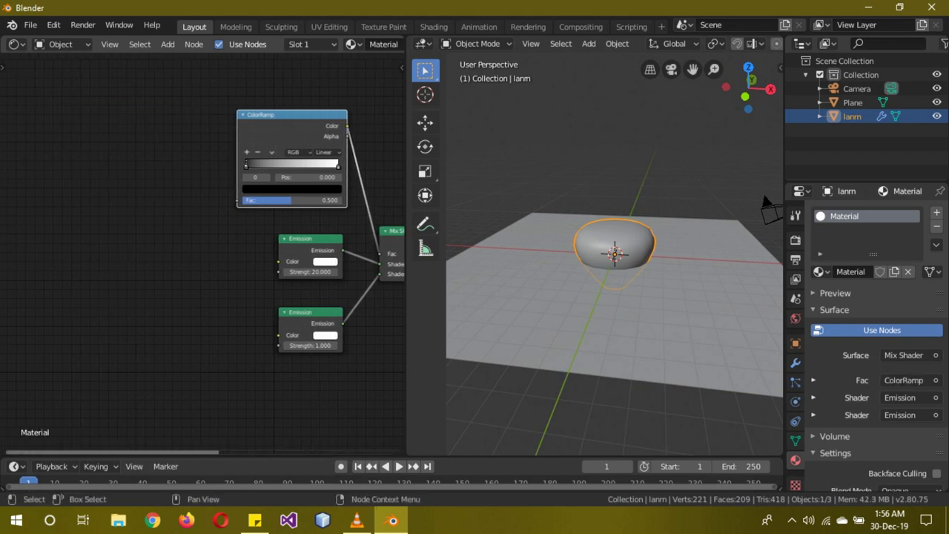
# - Add a Mapping node and a Separate XYZ node to the graph
pyautogui.hotkey('shift', 'a')
pyautogui.click(44, 182)
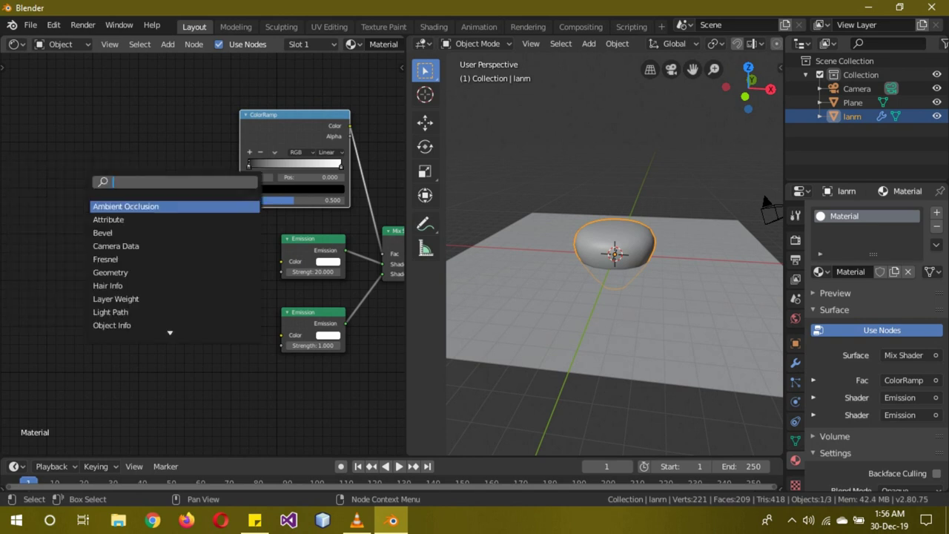
pyautogui.write('mapp')
pyautogui.press('Return')
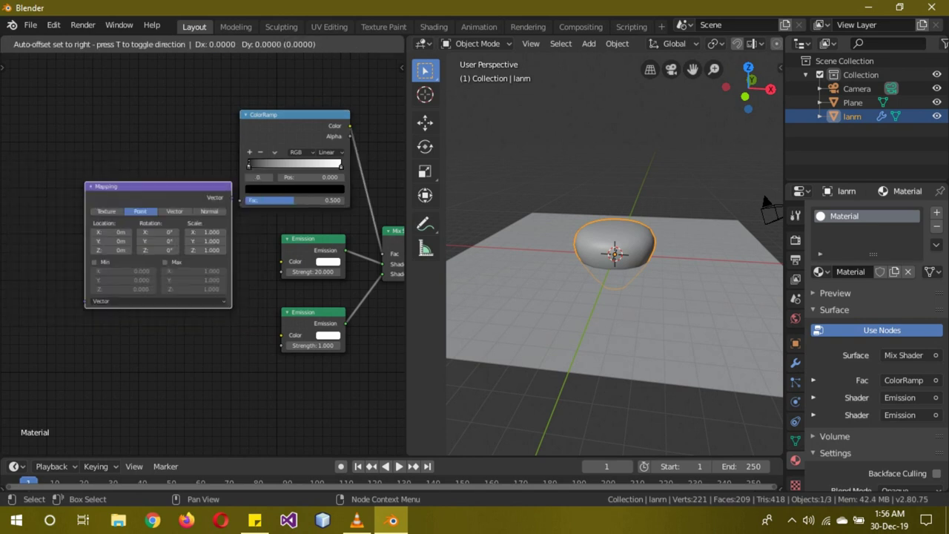
pyautogui.press('Return')
pyautogui.hotkey('shift', 'a')
pyautogui.click(44, 144)
pyautogui.write('s')
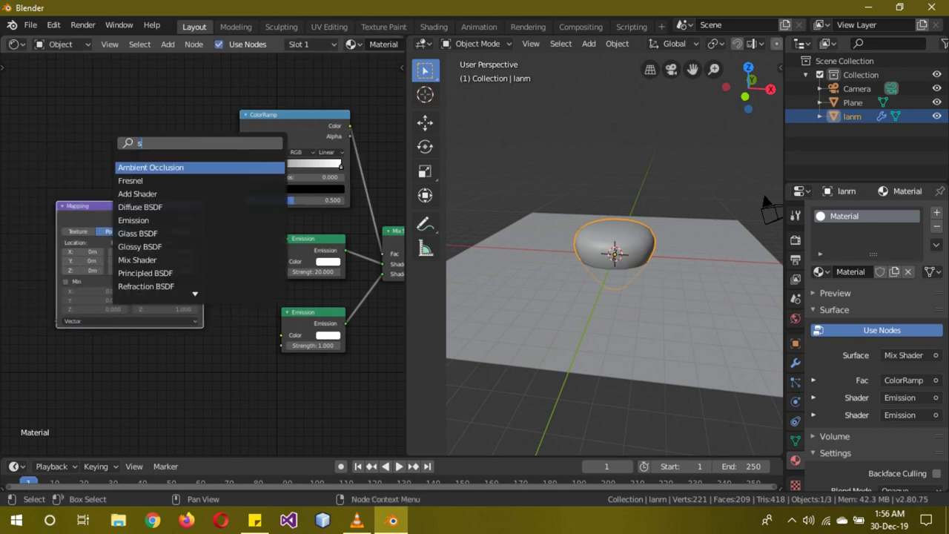
pyautogui.write('ep')
pyautogui.press('Down')
pyautogui.press('Down')
pyautogui.press('Return')
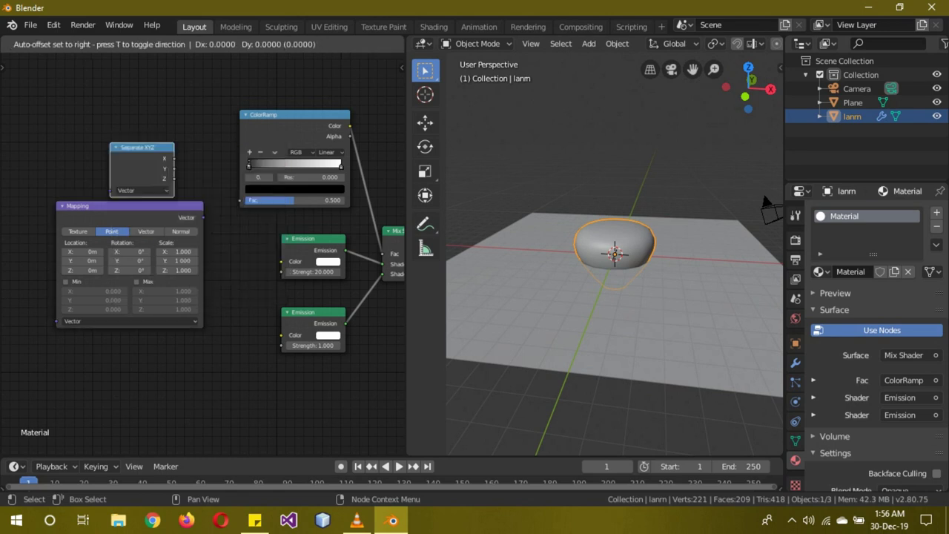
pyautogui.press('Return')
# - Add Texture Coordinate and chain Generated → Mapping → Separate XYZ, with Z into ColorRamp Fac
pyautogui.hotkey('shift', 'a')
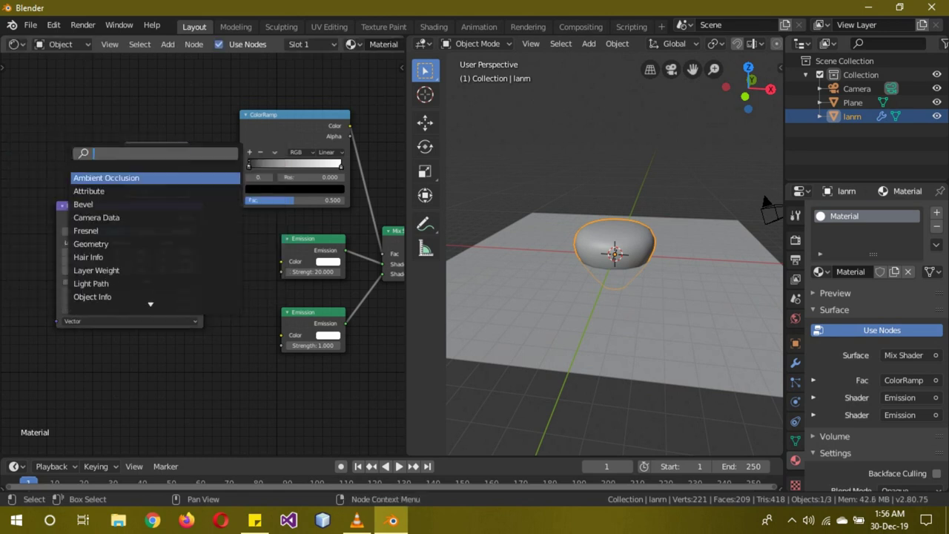
pyautogui.write('coo')
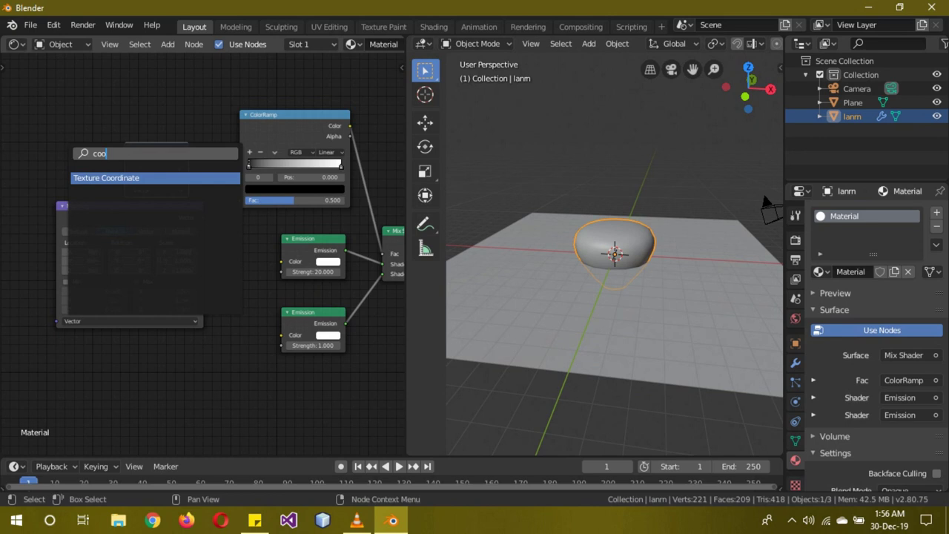
pyautogui.press('Return')
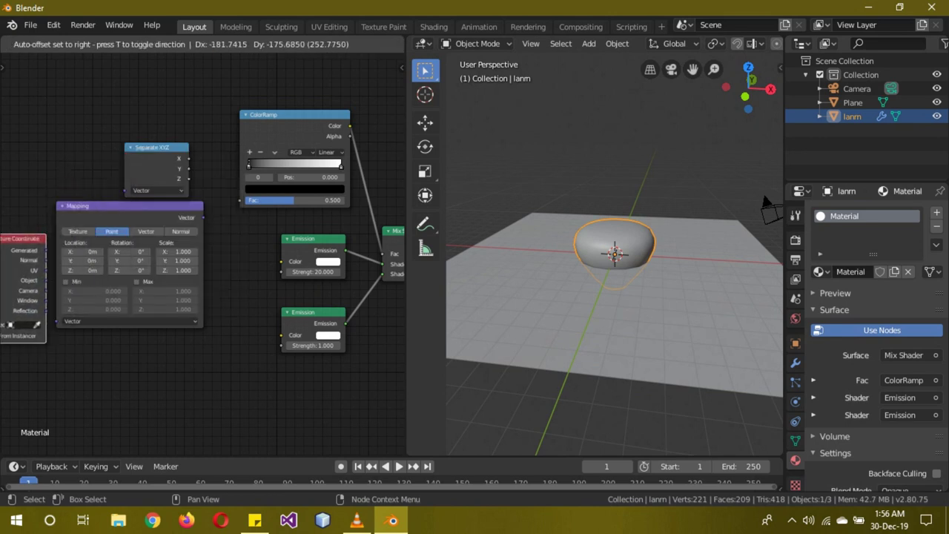
pyautogui.press('Return')
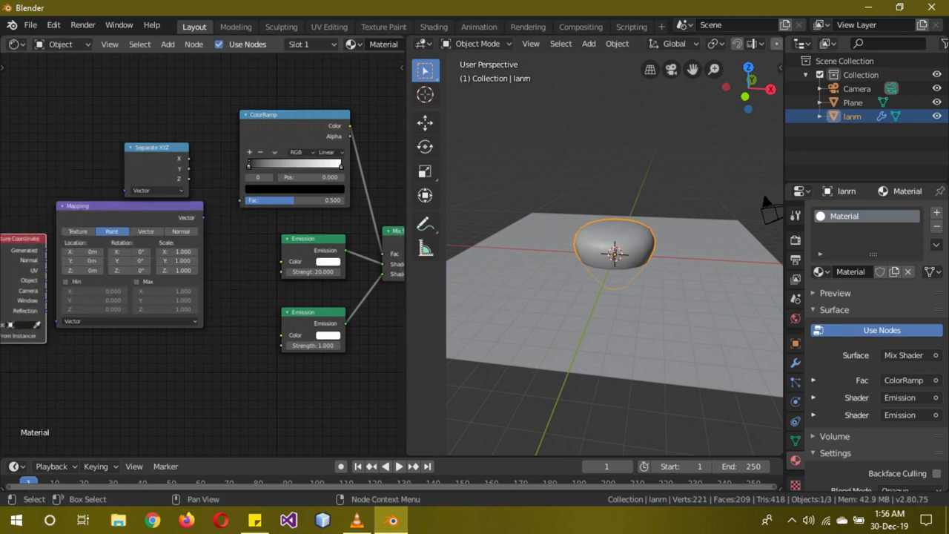
pyautogui.moveTo(46, 250); pyautogui.dragTo(56, 321)
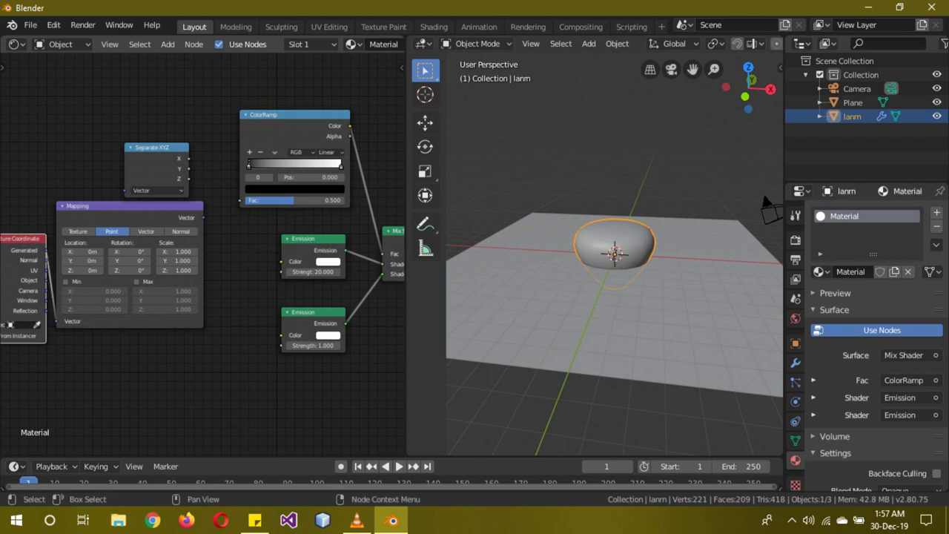
pyautogui.moveTo(203, 217); pyautogui.dragTo(125, 185)
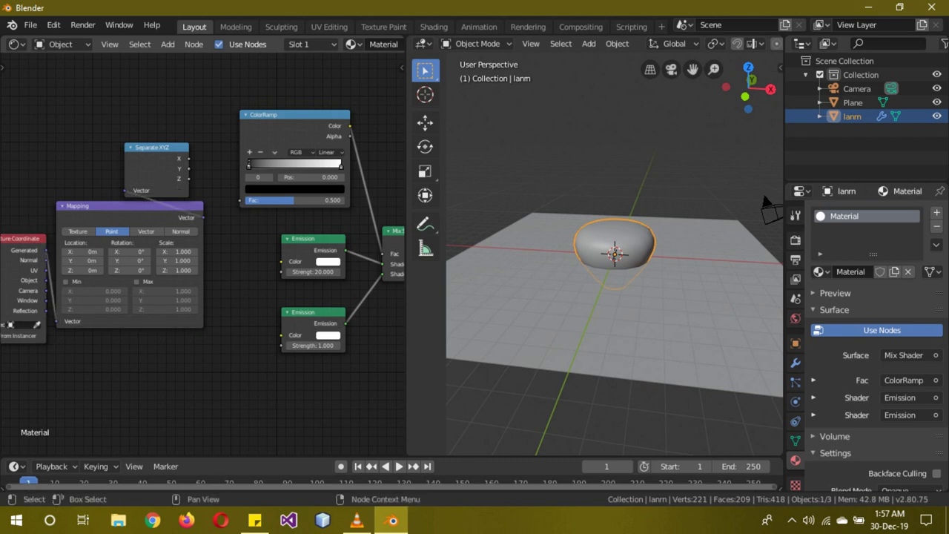
pyautogui.moveTo(188, 178); pyautogui.dragTo(246, 200)
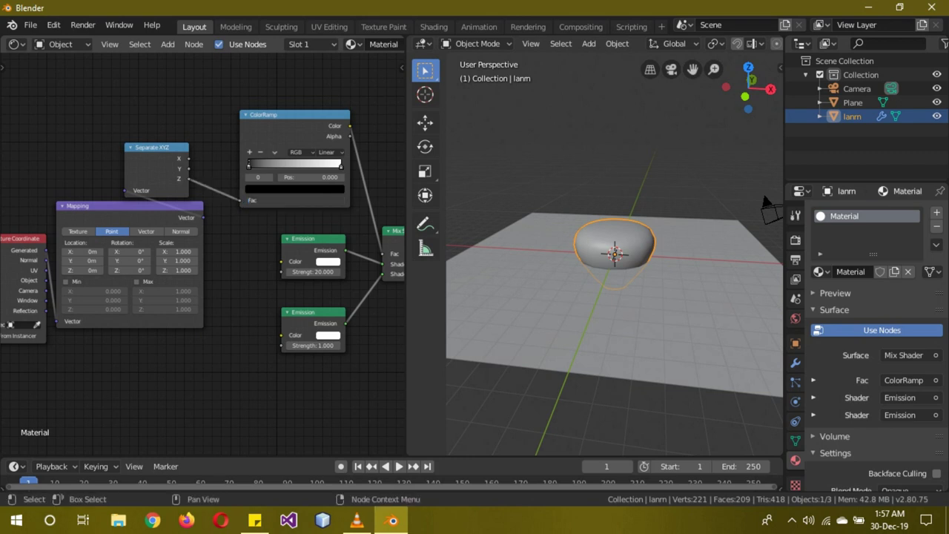
# - Spread the two Emission nodes out lower and to the right
pyautogui.moveTo(222, 297); pyautogui.dragTo(123, 297, button='middle')
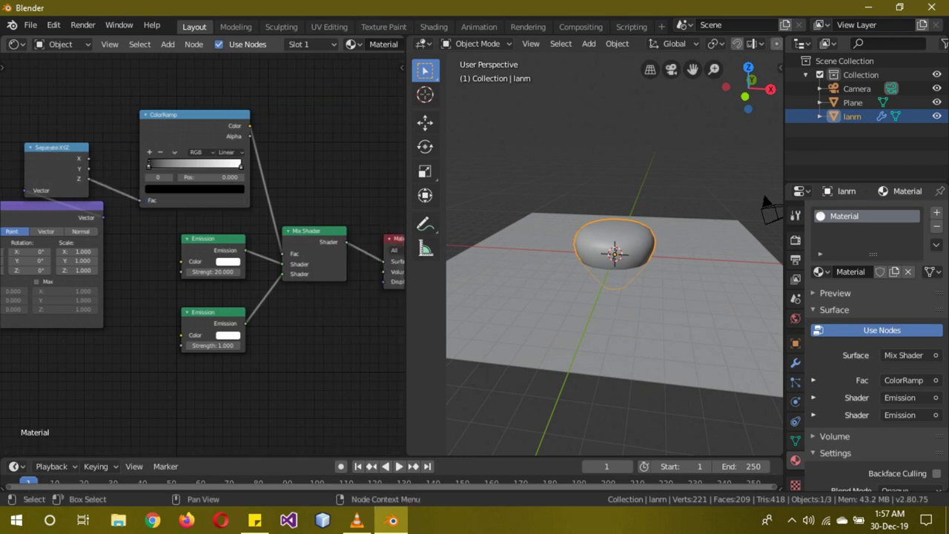
pyautogui.moveTo(213, 238); pyautogui.dragTo(222, 268)
pyautogui.moveTo(213, 312); pyautogui.dragTo(238, 365)
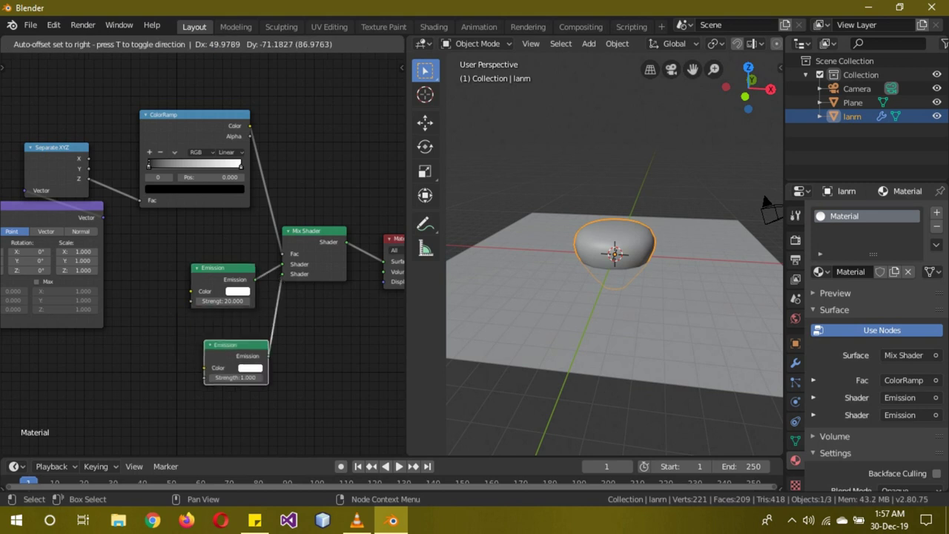
pyautogui.moveTo(222, 268); pyautogui.dragTo(231, 306)
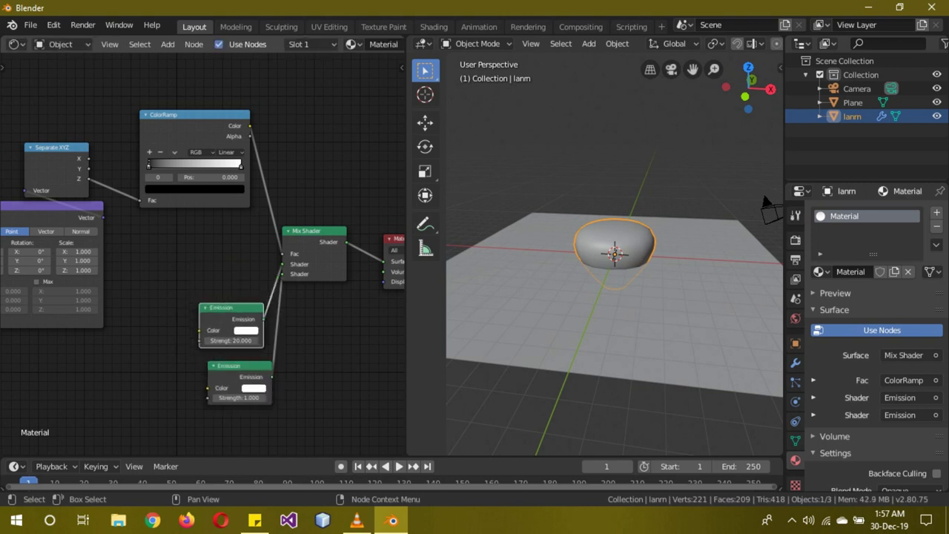
# - Duplicate the ColorRamp below the Emissions and set it to HSV mode with Far interpolation
pyautogui.click(192, 118)
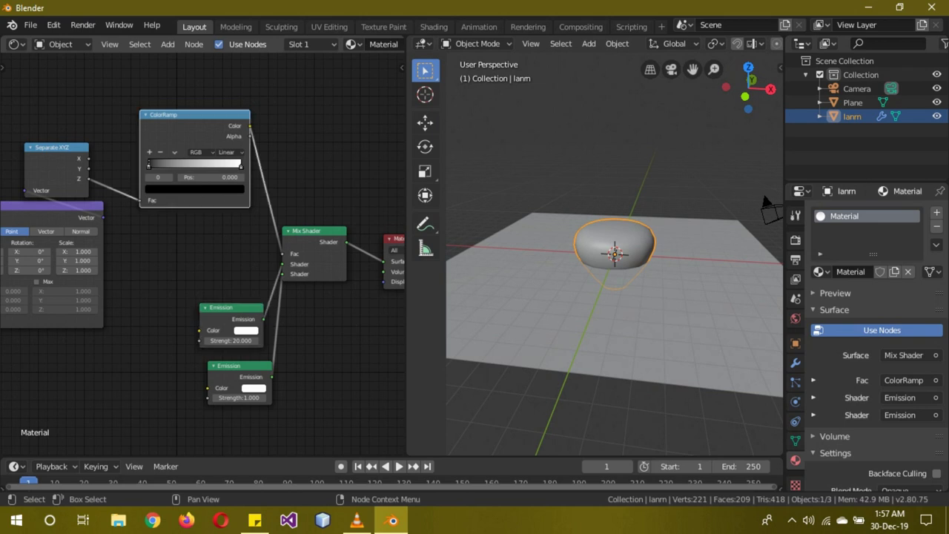
pyautogui.hotkey('shift', 'd')
pyautogui.click(124, 368)
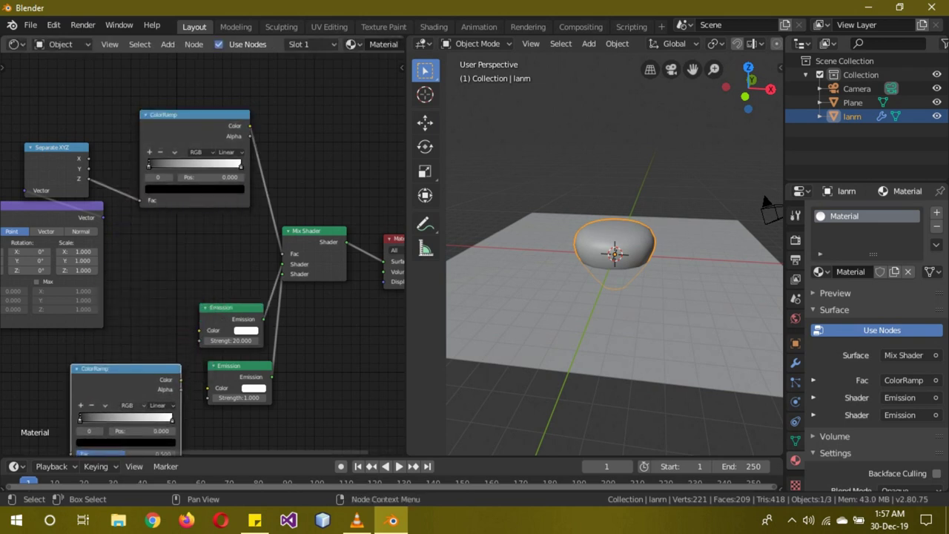
pyautogui.click(162, 405)
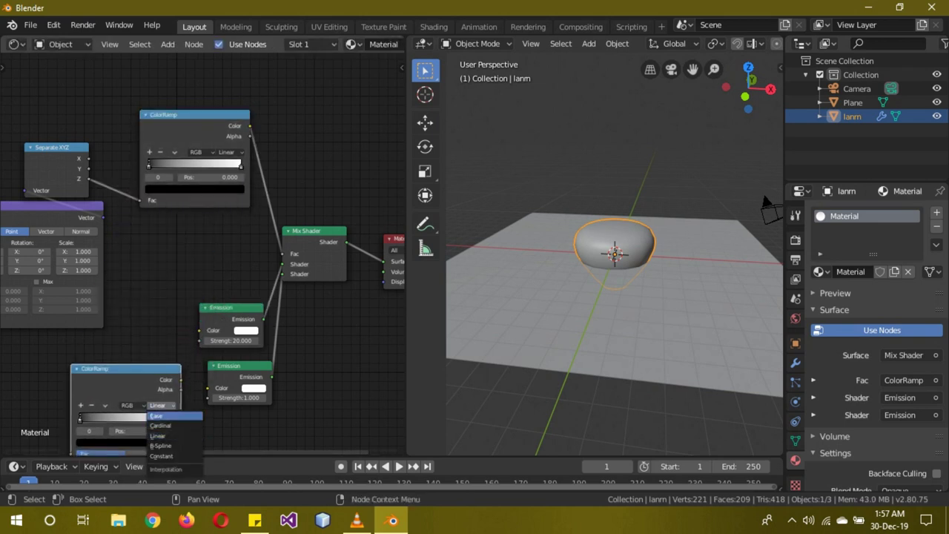
pyautogui.click(127, 405)
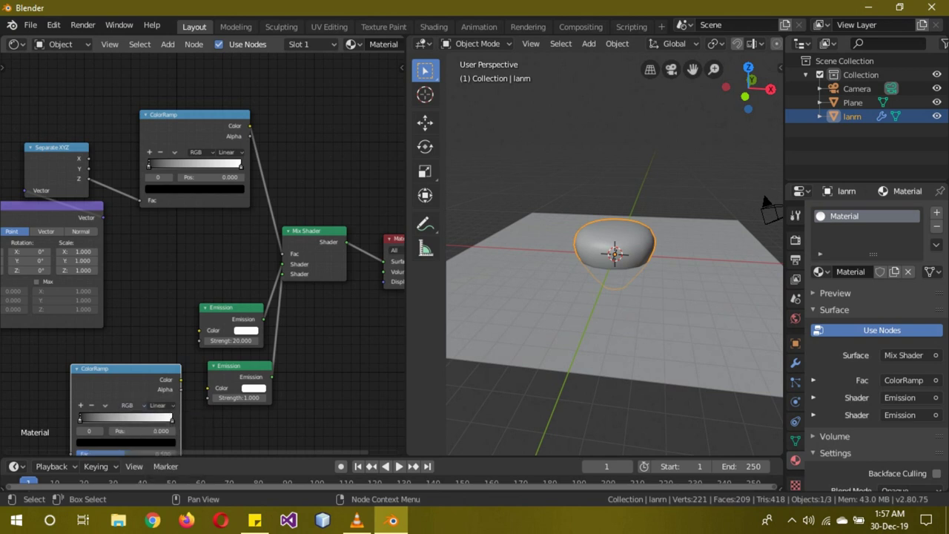
pyautogui.click(127, 426)
pyautogui.click(159, 405)
pyautogui.click(157, 425)
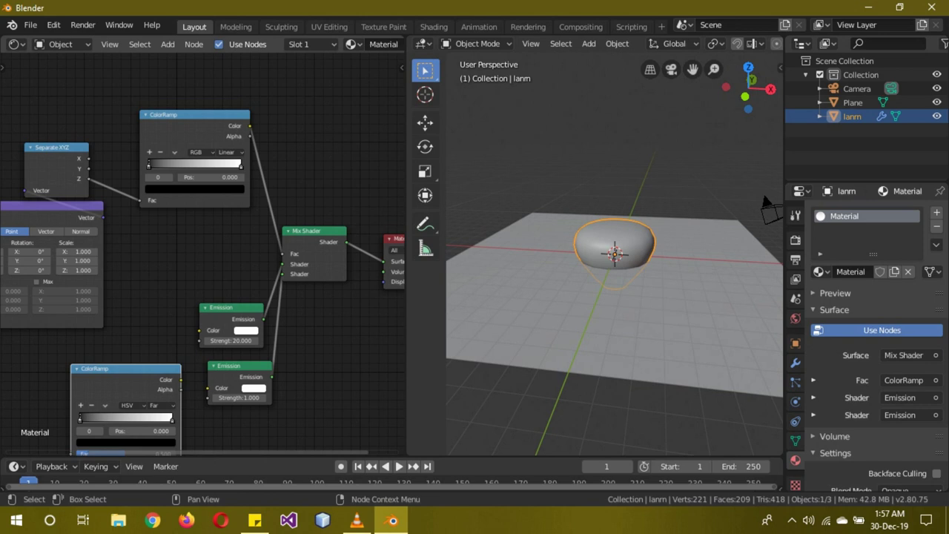
# - Set both colour stops of the HSV ramp to full-brightness, fully saturated red
pyautogui.click(126, 442)
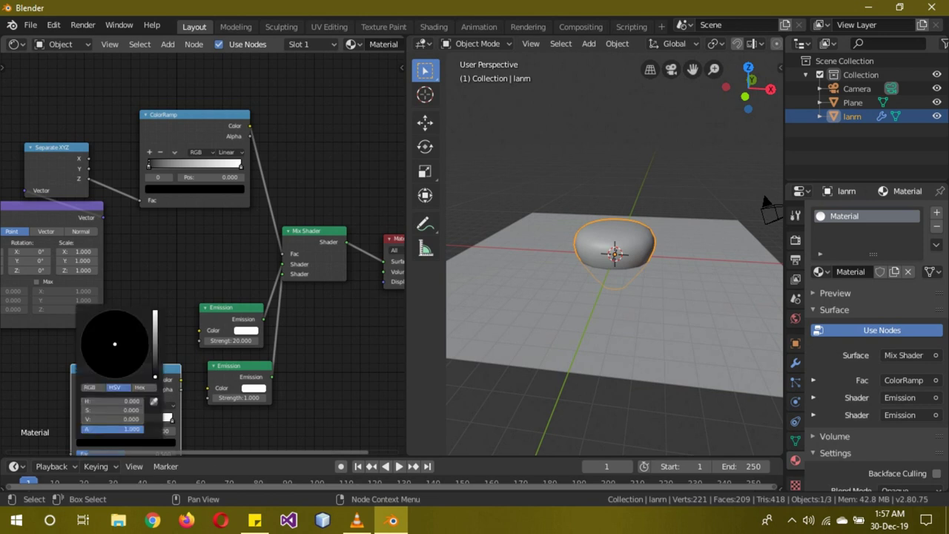
pyautogui.moveTo(154, 376); pyautogui.dragTo(154, 312)
pyautogui.moveTo(115, 344); pyautogui.dragTo(109, 377)
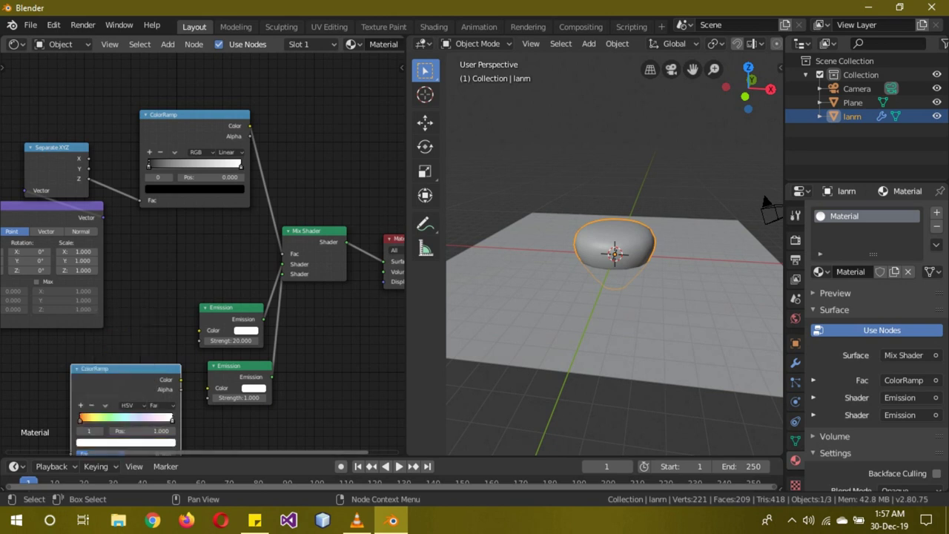
pyautogui.click(126, 443)
pyautogui.moveTo(114, 343); pyautogui.dragTo(113, 376)
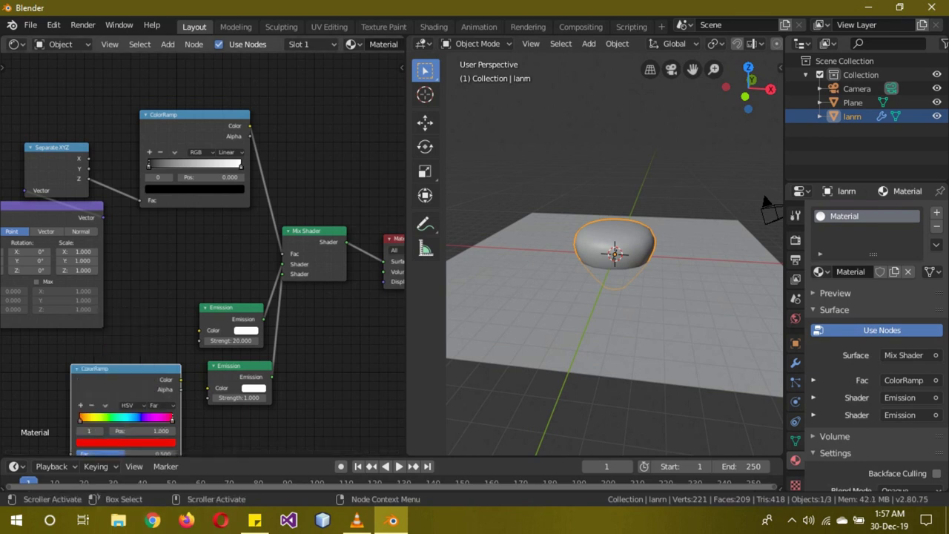
# - Duplicate the rainbow ColorRamp higher in the graph and darken its red
pyautogui.hotkey('shift', 'd')
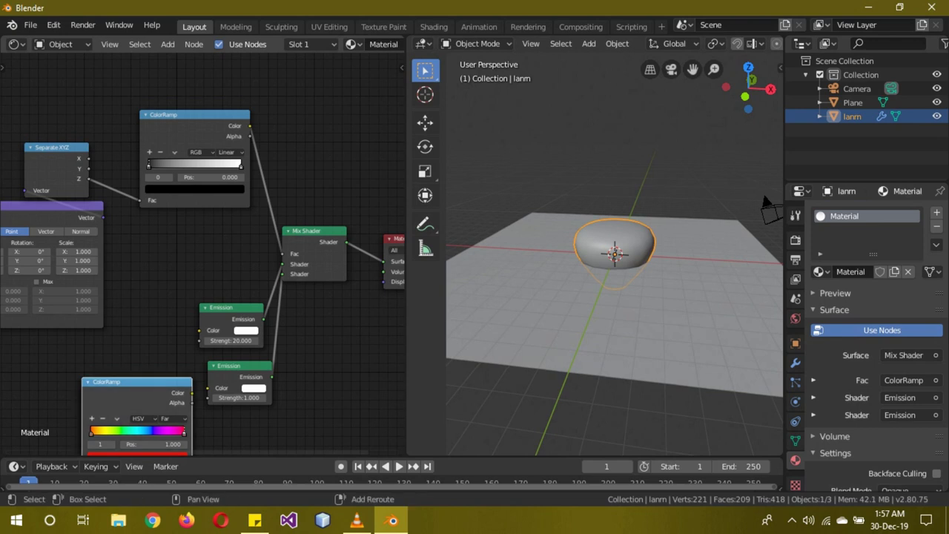
pyautogui.press('Return')
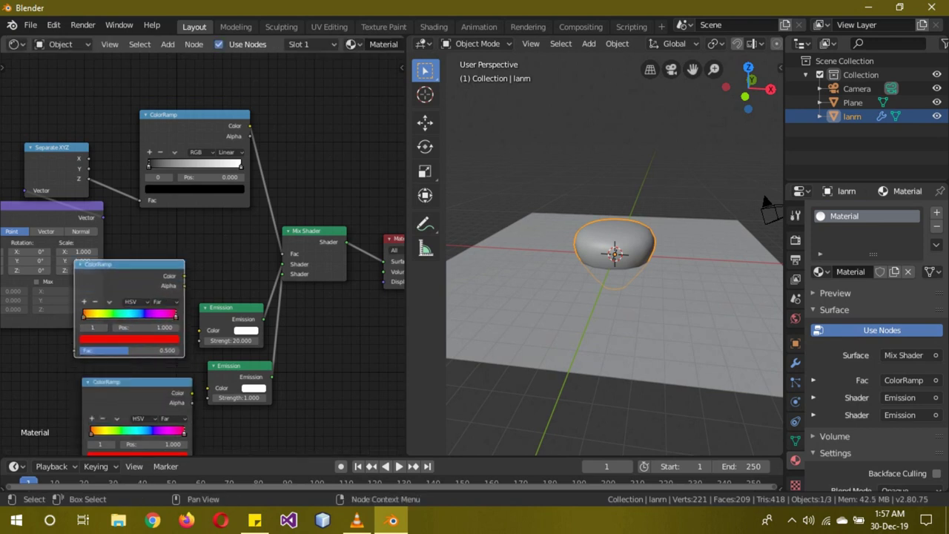
pyautogui.click(130, 339)
pyautogui.moveTo(137, 316); pyautogui.dragTo(103, 316)
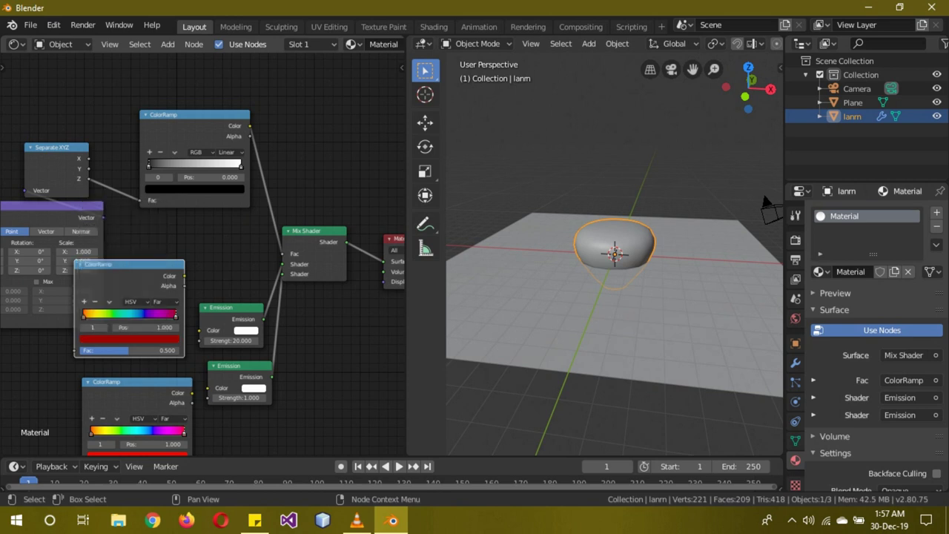
pyautogui.click(130, 339)
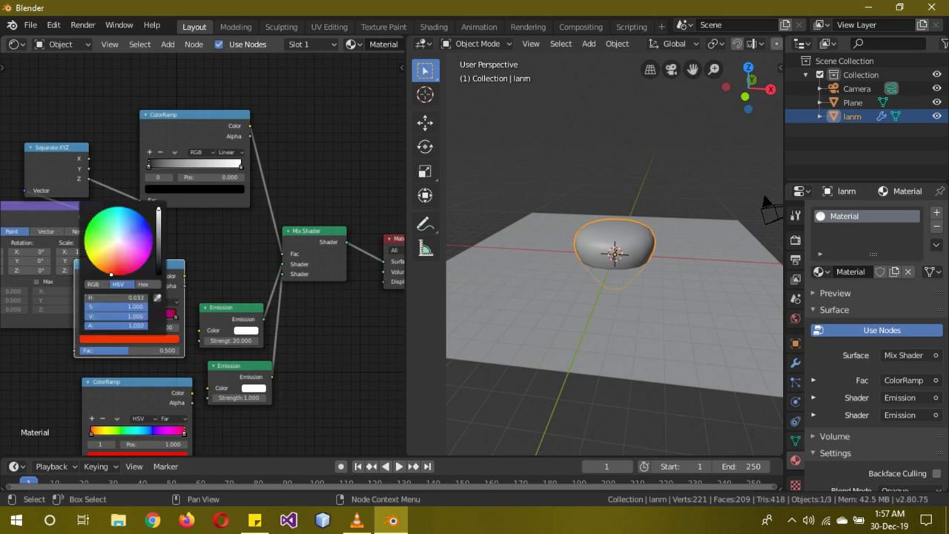
pyautogui.press('Escape')
# - Rearrange the ramps and Emission nodes, linking the lower ramp to the Strength 1.000 Emission colour
pyautogui.press('g')
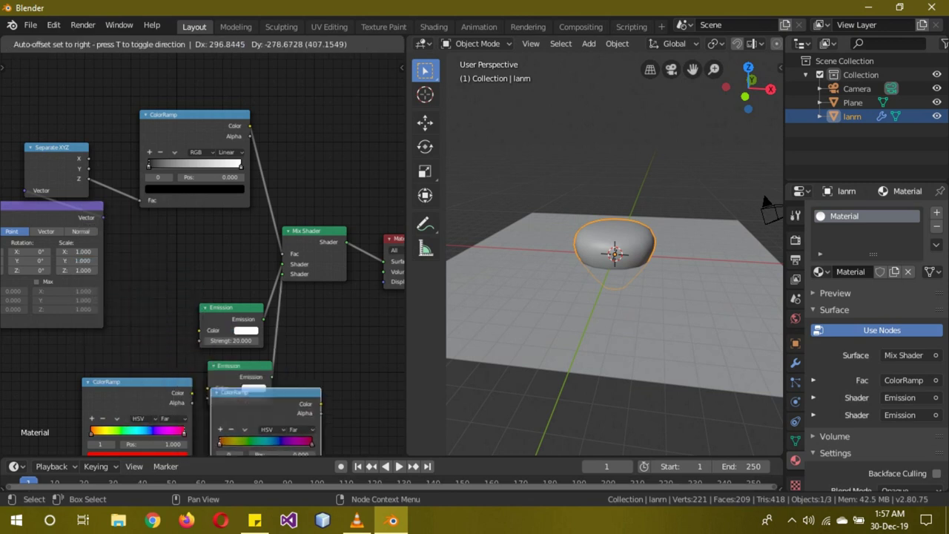
pyautogui.click(137, 337)
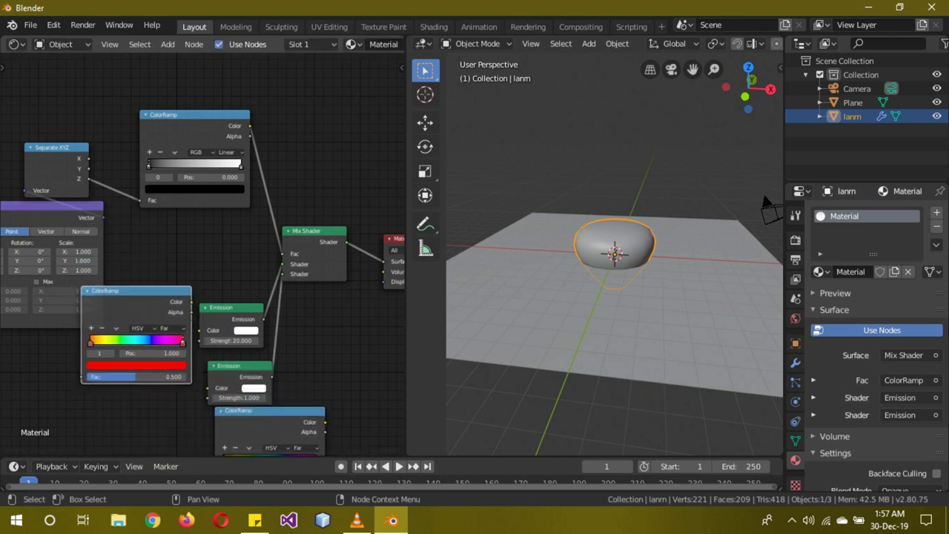
pyautogui.moveTo(231, 308); pyautogui.dragTo(245, 281)
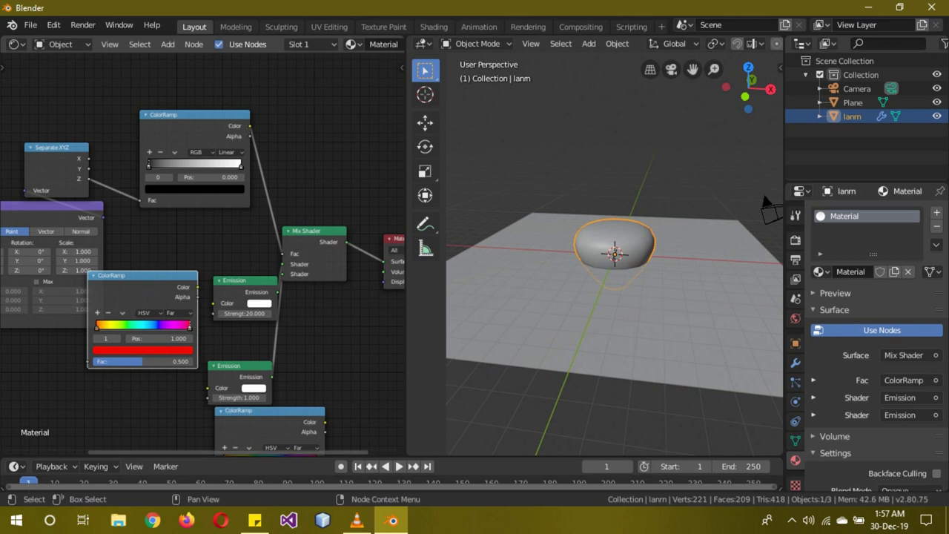
pyautogui.moveTo(252, 411); pyautogui.dragTo(119, 379)
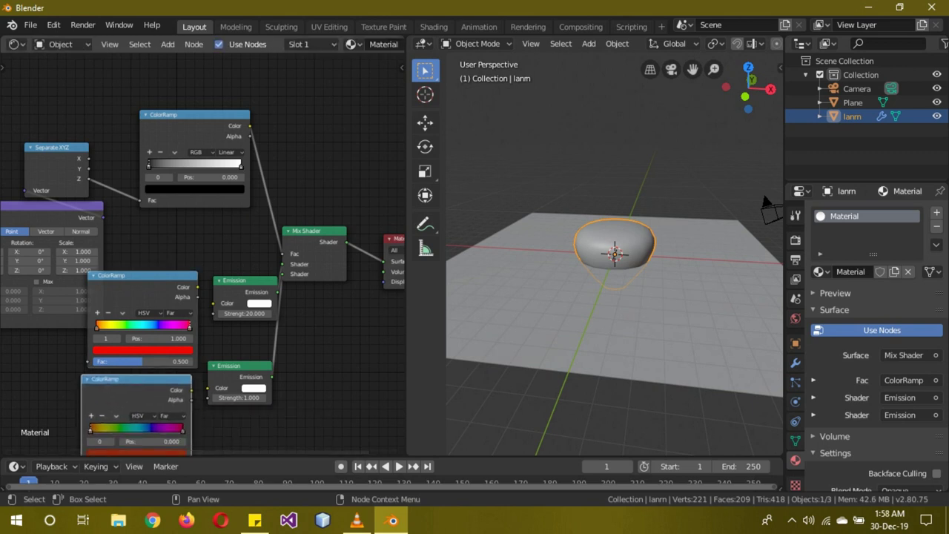
pyautogui.moveTo(191, 389); pyautogui.dragTo(213, 387)
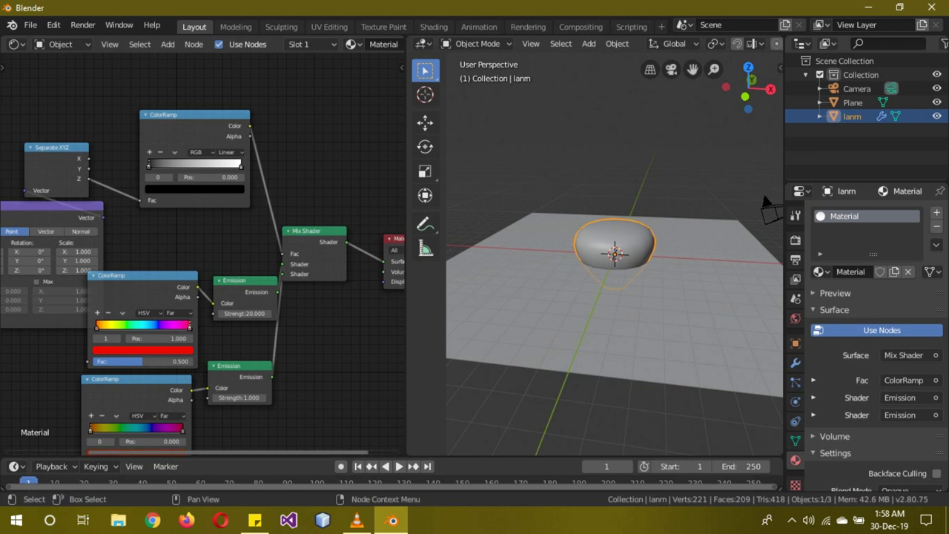
# - Add an Object Info node below the Mapping node
pyautogui.click(133, 466)
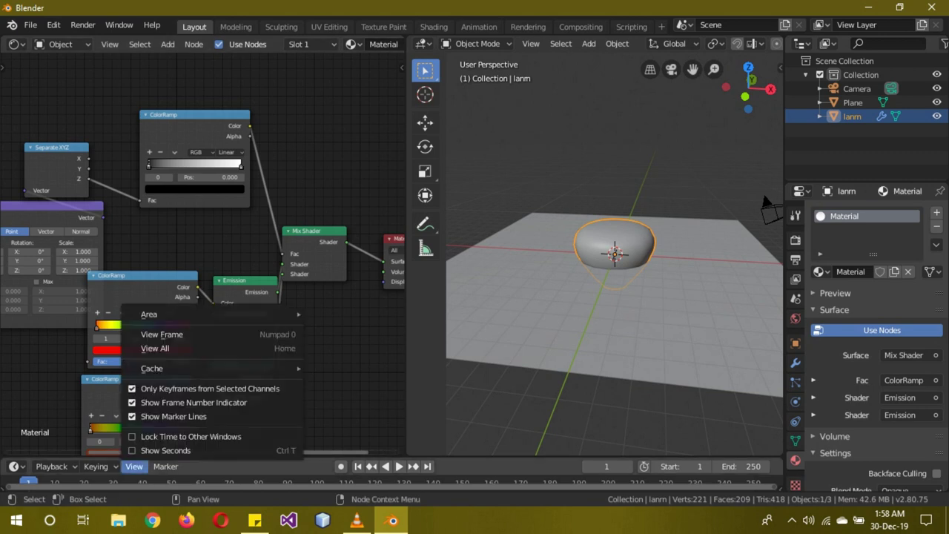
pyautogui.moveTo(223, 223); pyautogui.dragTo(323, 222, button='middle')
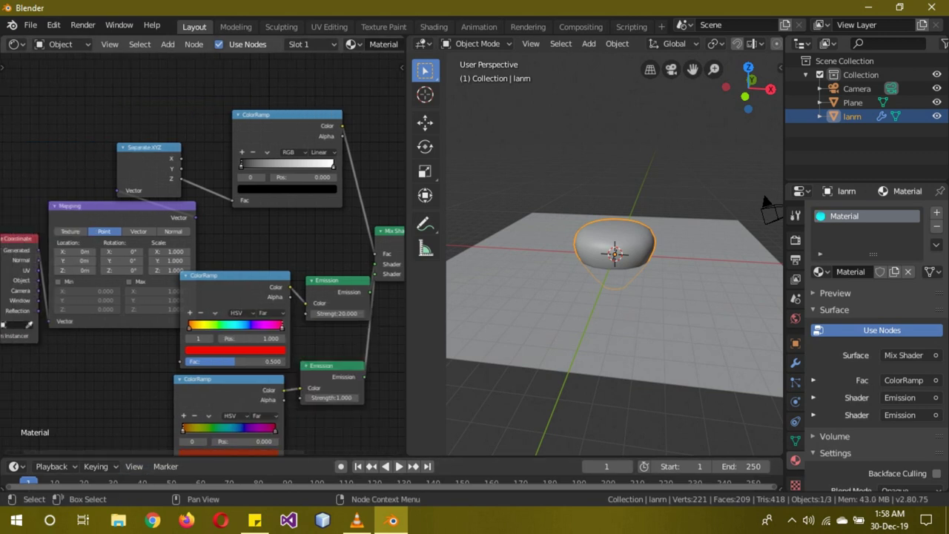
pyautogui.hotkey('shift', 'a')
pyautogui.click(45, 343)
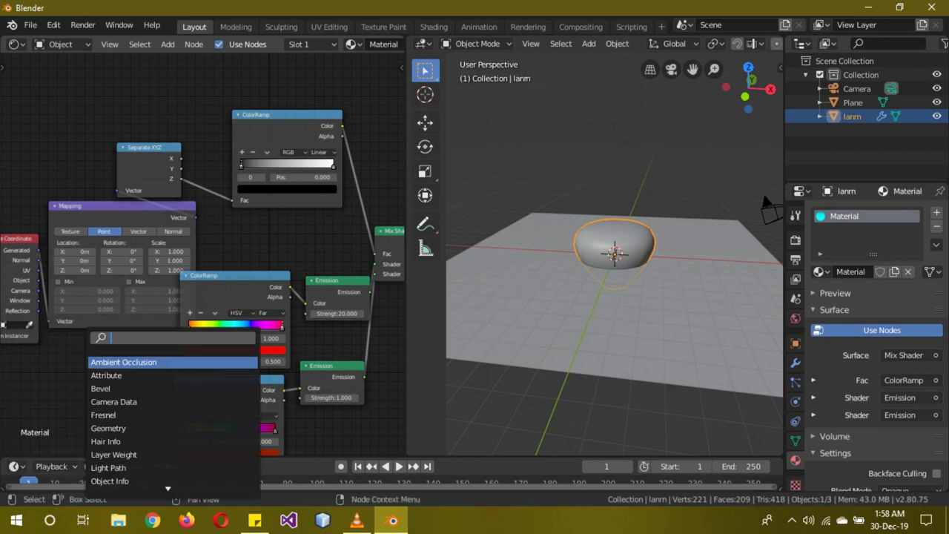
pyautogui.write('info')
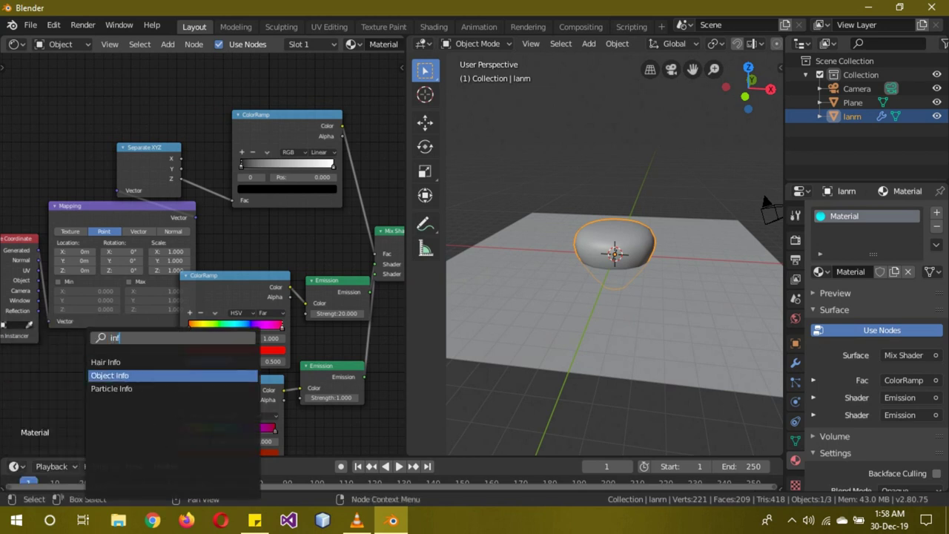
pyautogui.click(111, 375)
pyautogui.click(112, 374)
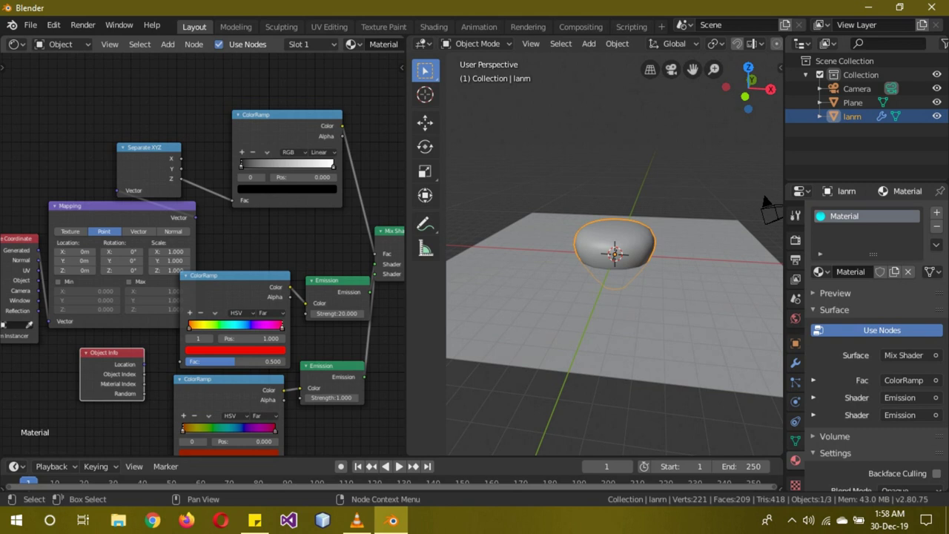
# - Connect Object Info's Random output to the Fac of both rainbow ColorRamps
pyautogui.scroll(-1, 112, 374)
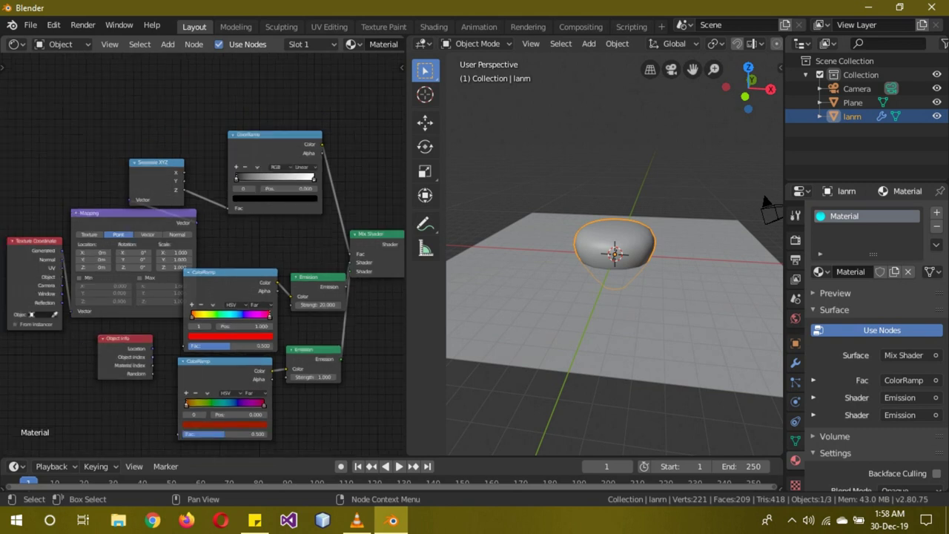
pyautogui.moveTo(152, 374); pyautogui.dragTo(180, 434)
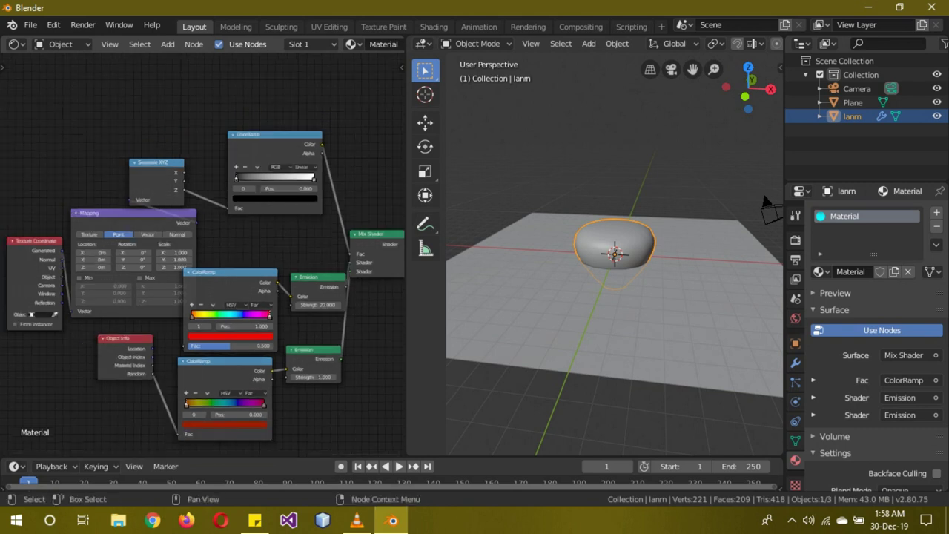
pyautogui.moveTo(152, 374); pyautogui.dragTo(184, 345)
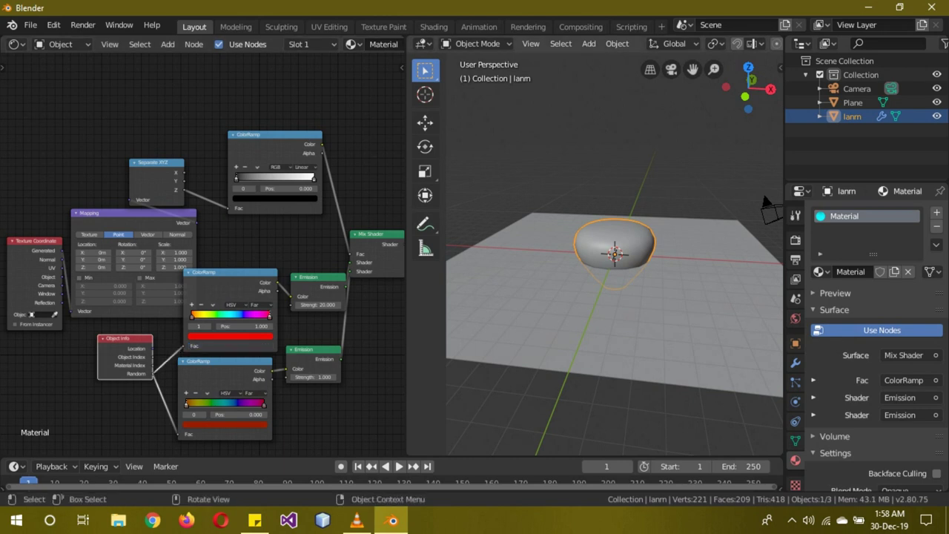
# - Drop the lanm lantern below the plane and hide it, then select the Plane and widen the 3D view
pyautogui.press('g')
pyautogui.press('z')
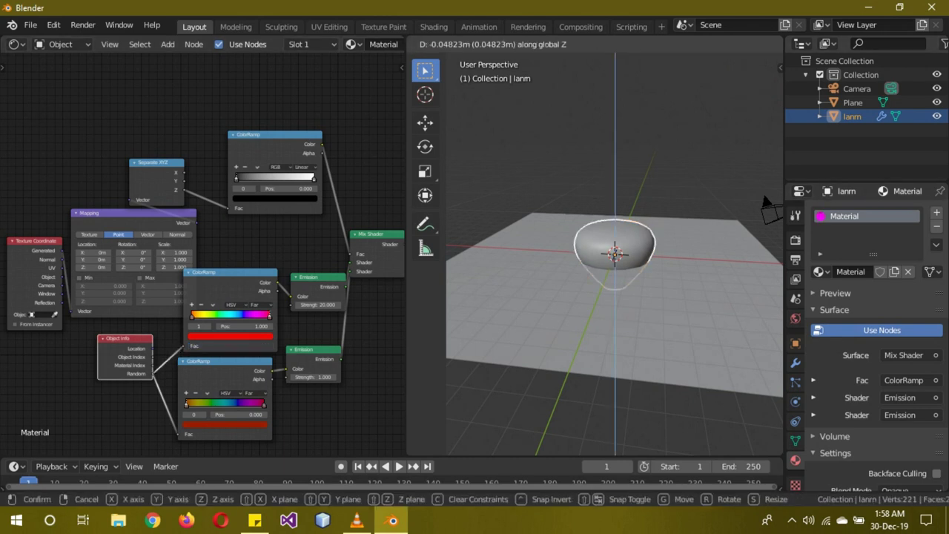
pyautogui.click(615, 400)
pyautogui.click(936, 116)
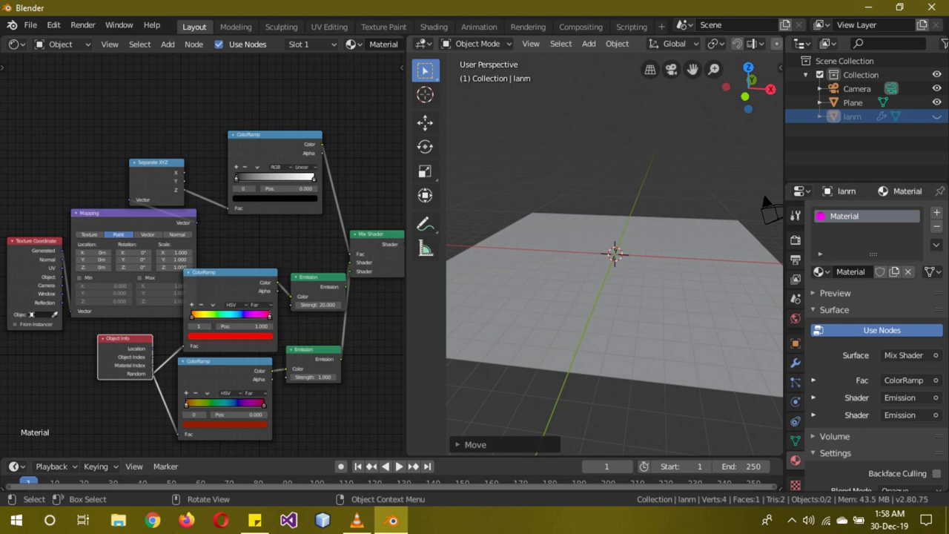
pyautogui.click(593, 311)
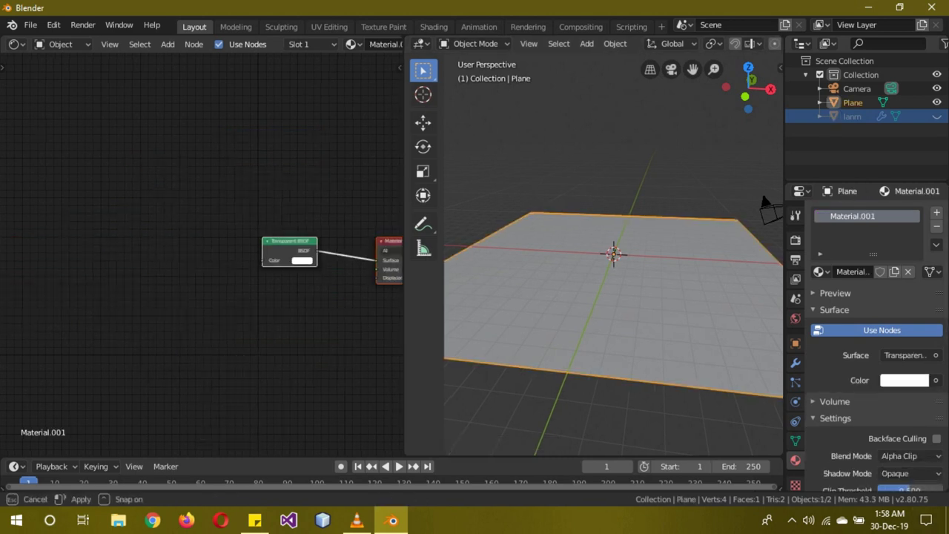
pyautogui.moveTo(406, 334); pyautogui.dragTo(135, 333)
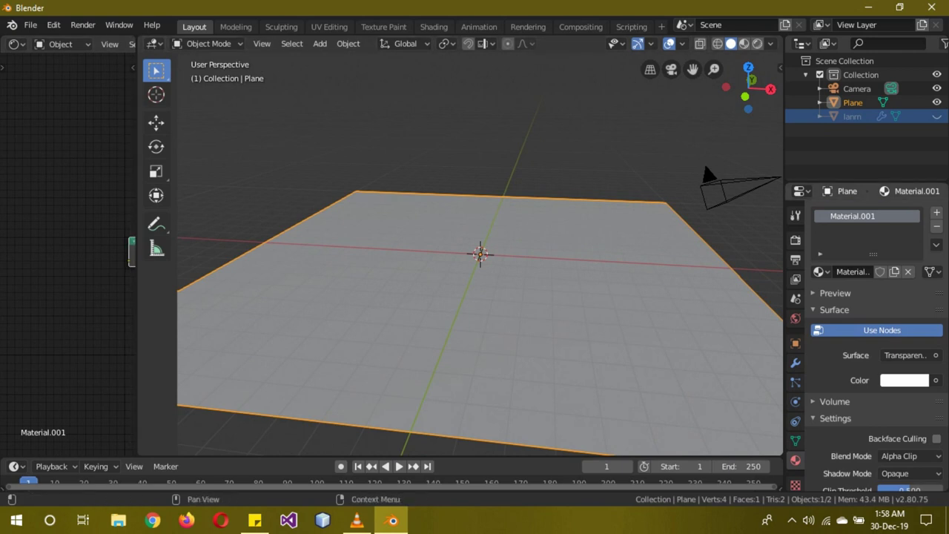
# - Add a particle system to the Plane and set it to render as Object
pyautogui.click(795, 381)
pyautogui.click(936, 213)
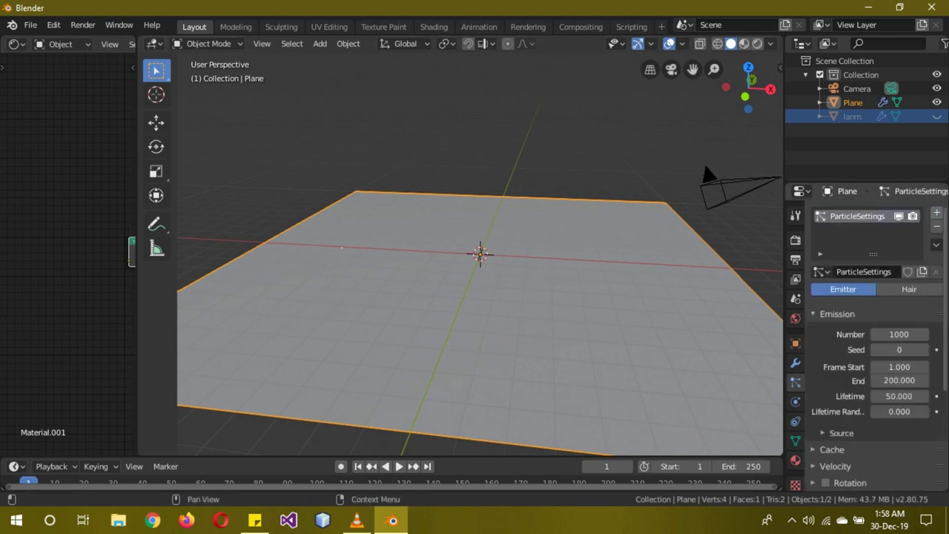
pyautogui.scroll(-3, 875, 348)
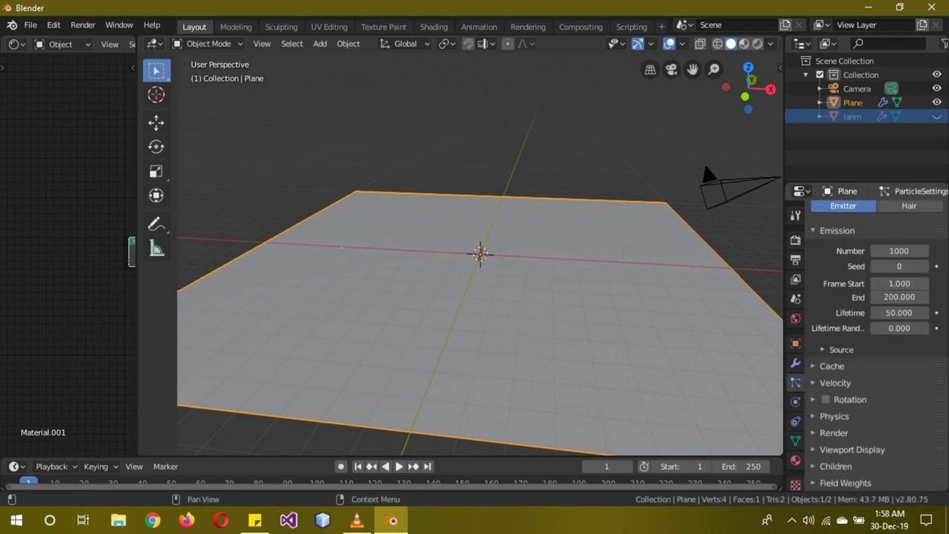
pyautogui.click(833, 432)
pyautogui.scroll(-3, 874, 371)
pyautogui.scroll(-1, 874, 370)
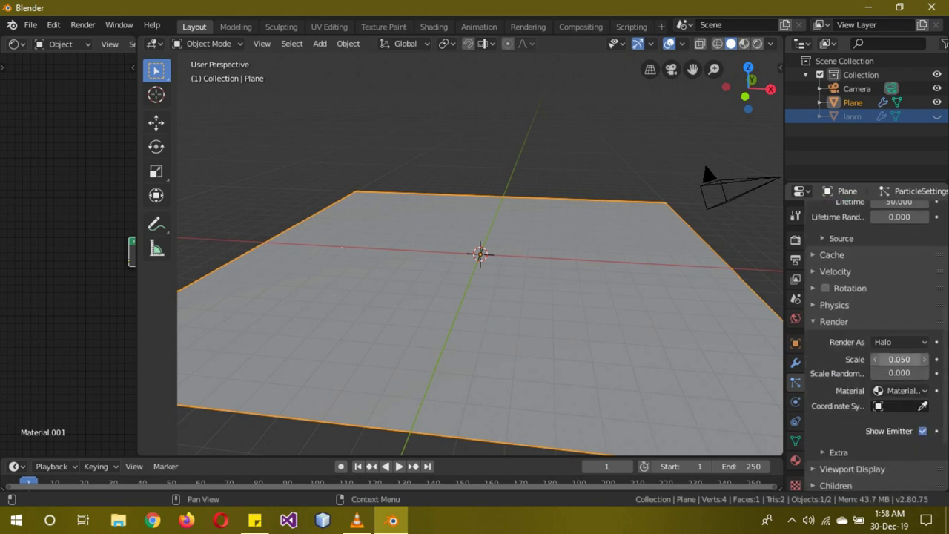
pyautogui.click(899, 342)
pyautogui.click(842, 419)
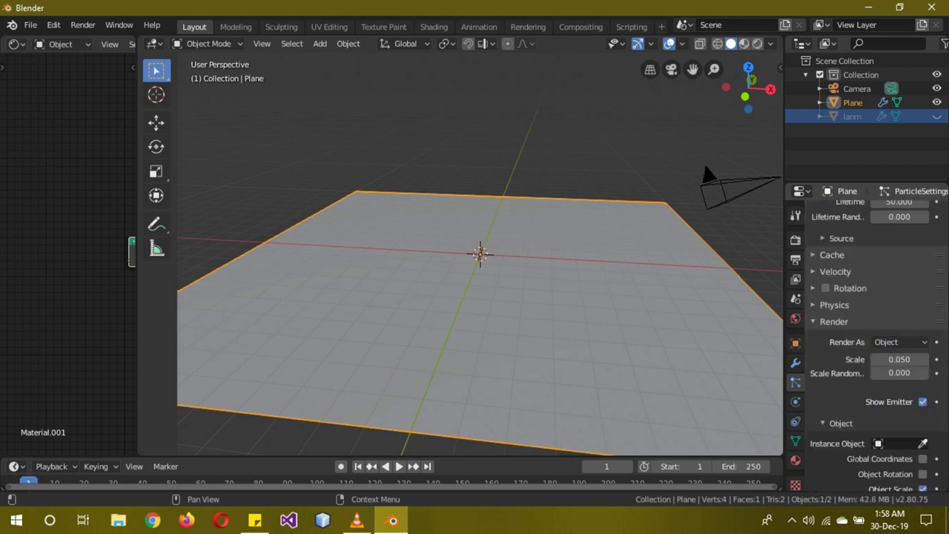
# - Set the particle scale to 0.1 and use lanm as the instance object
pyautogui.click(899, 359)
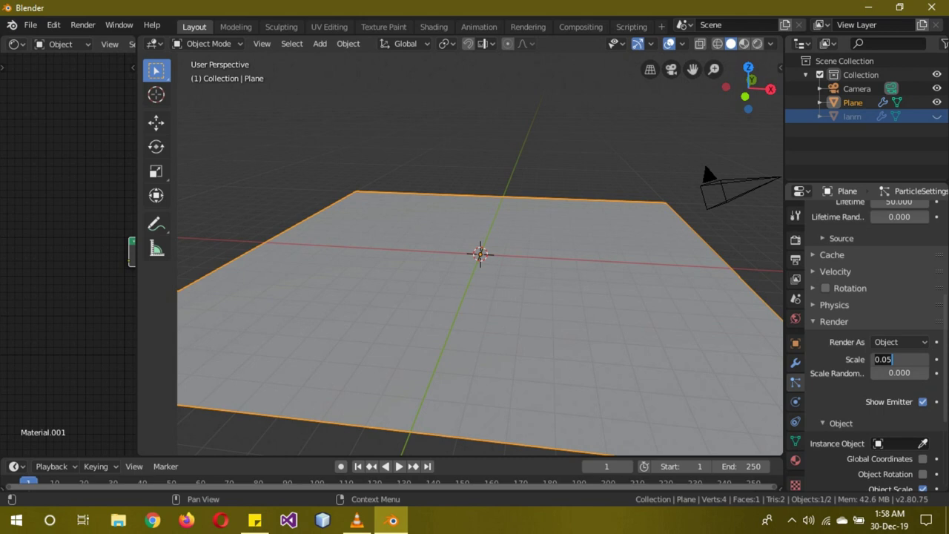
pyautogui.press('BackSpace')
pyautogui.press('BackSpace')
pyautogui.write('1')
pyautogui.press('Return')
pyautogui.scroll(-2, 901, 370)
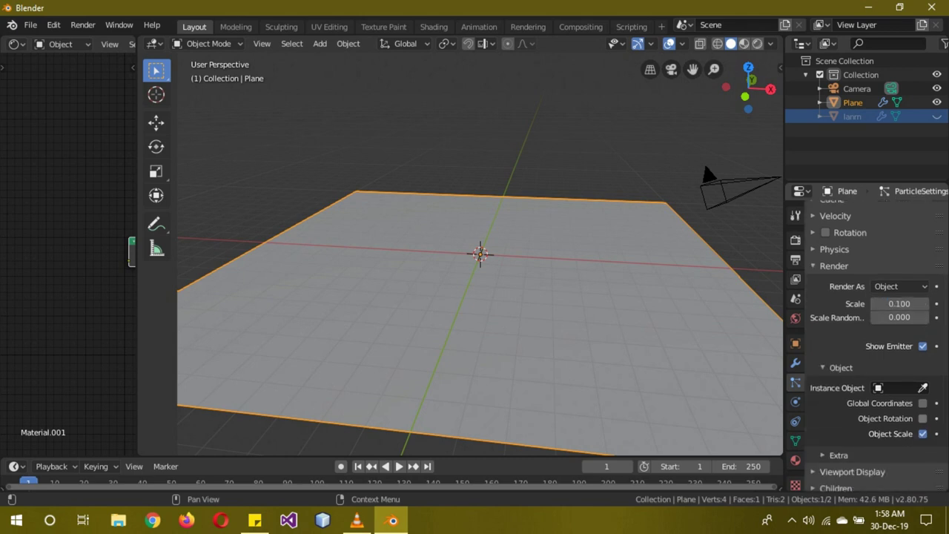
pyautogui.click(900, 387)
pyautogui.click(798, 257)
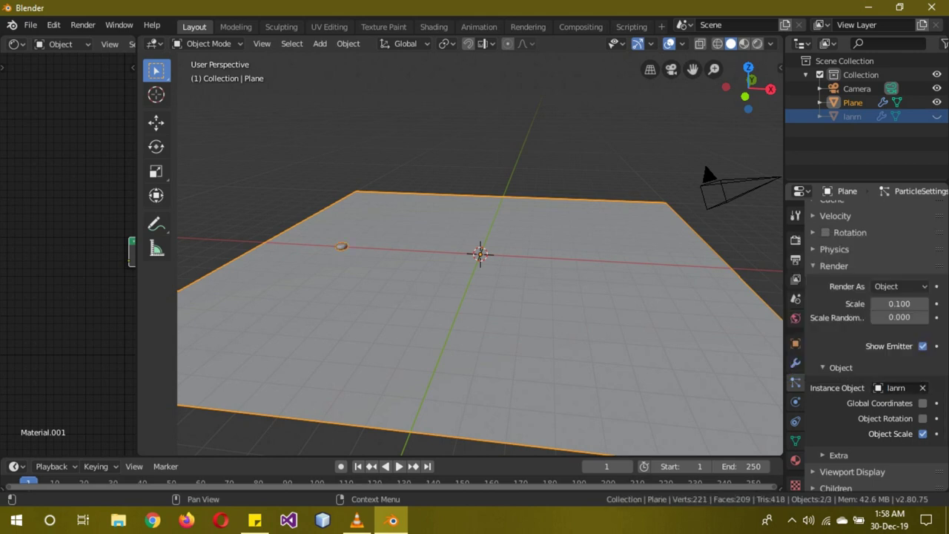
# - Set particle lifetime to 200, lifetime randomness to 0.151, and emission frame start to -20
pyautogui.scroll(4, 899, 396)
pyautogui.scroll(3, 898, 396)
pyautogui.scroll(1, 899, 396)
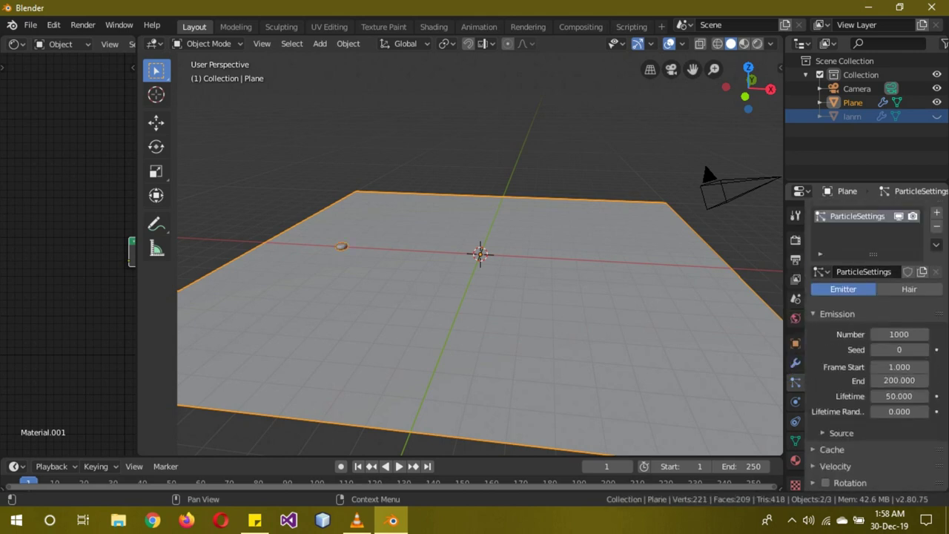
pyautogui.click(898, 396)
pyautogui.write('200')
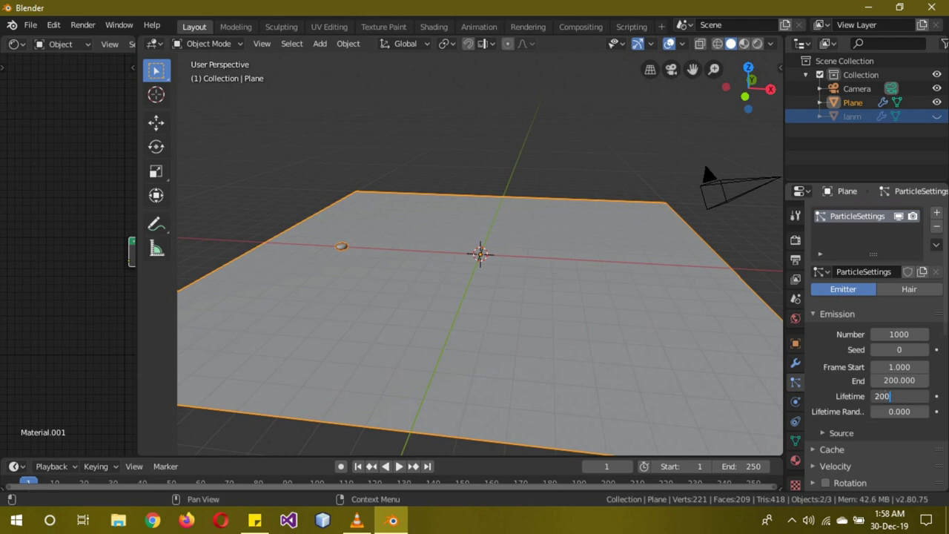
pyautogui.press('Return')
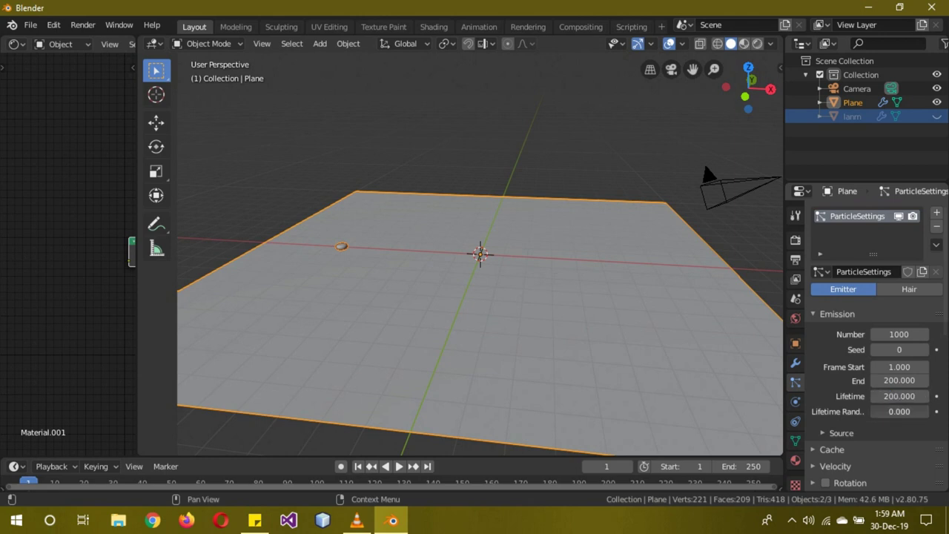
pyautogui.moveTo(893, 410); pyautogui.dragTo(907, 411)
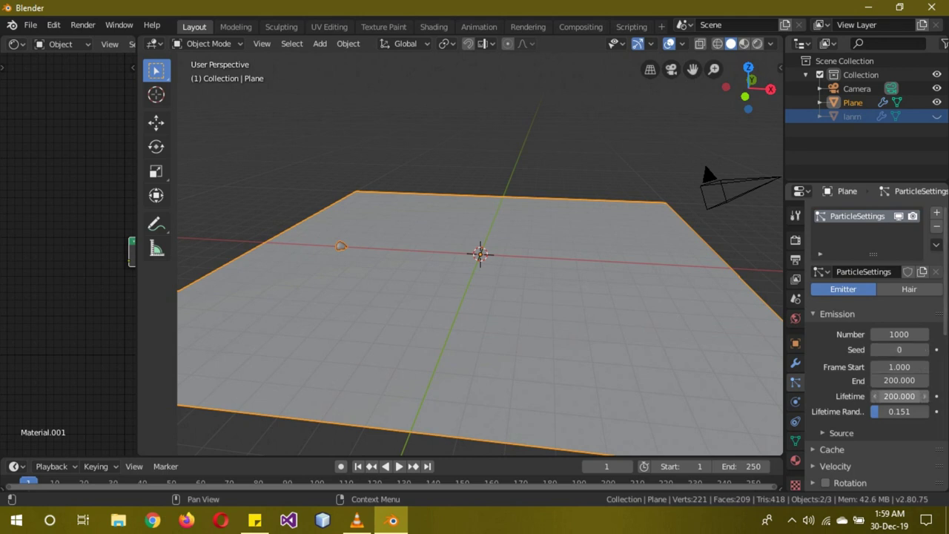
pyautogui.click(898, 366)
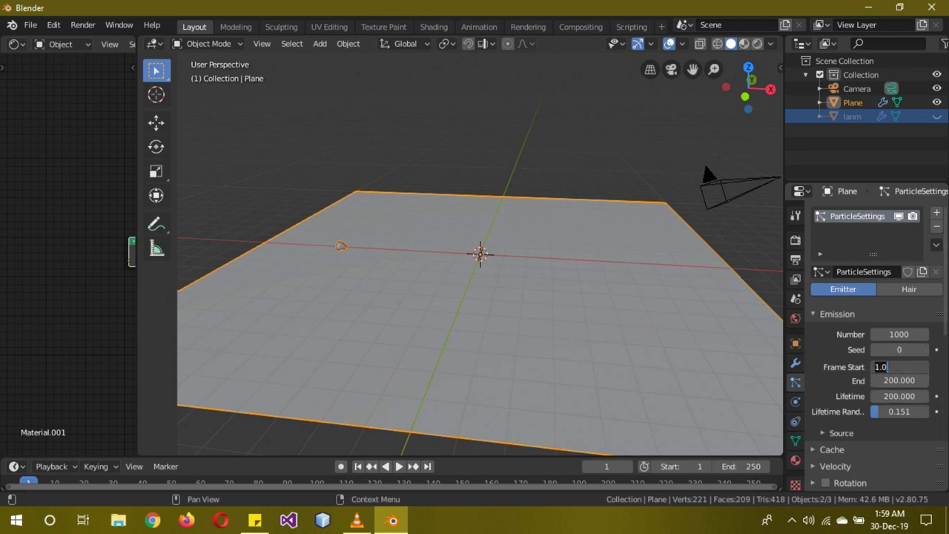
pyautogui.press('BackSpace')
pyautogui.write('-2')
pyautogui.write('0')
pyautogui.press('Return')
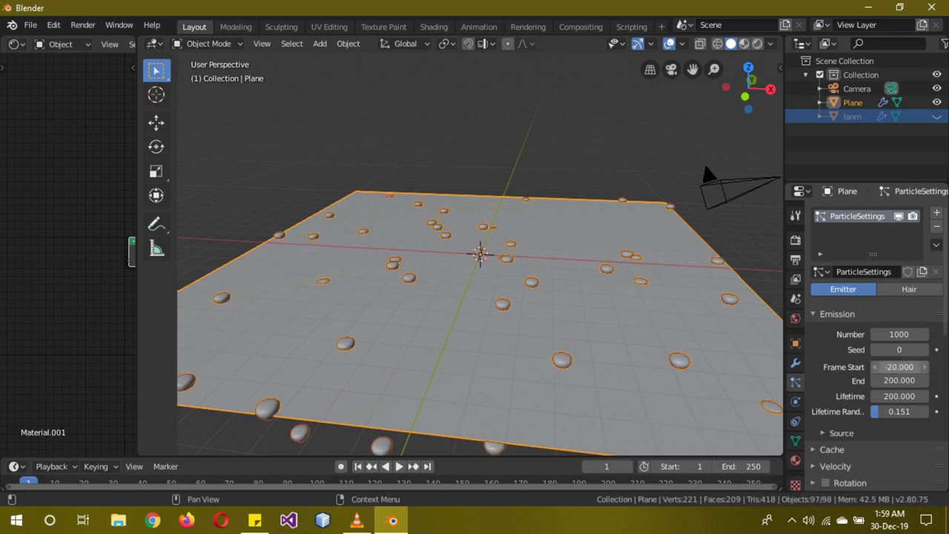
# - Switch the viewport to rendered shading, orbit around the particles, and play then stop the animation
pyautogui.press('z')
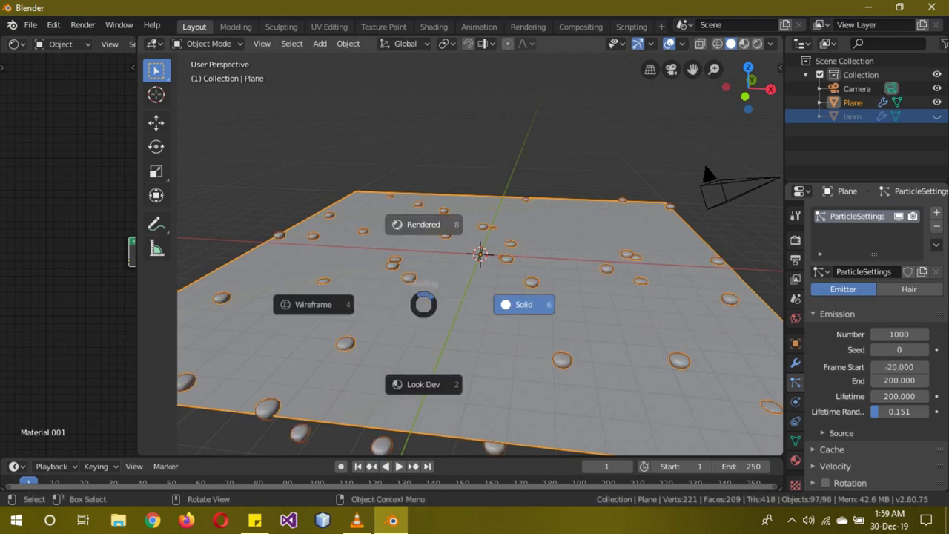
pyautogui.press('8')
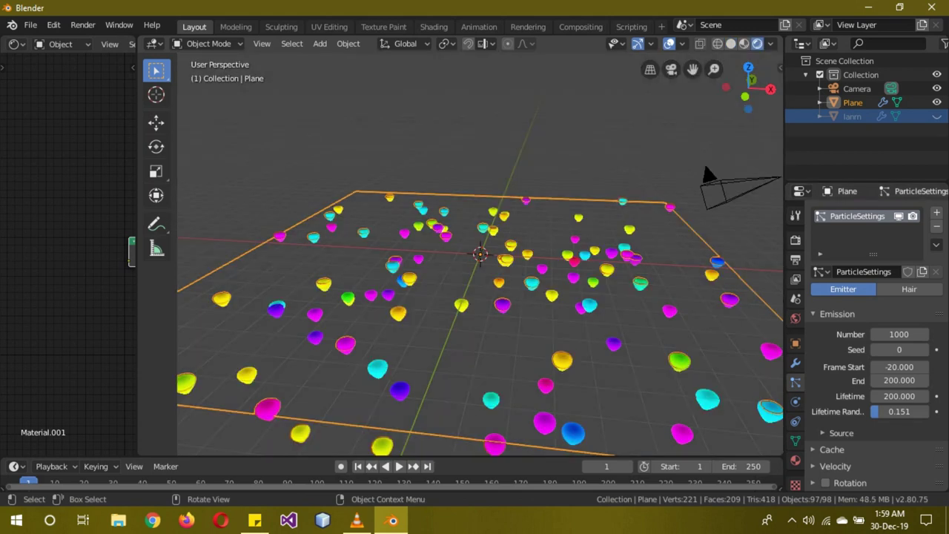
pyautogui.moveTo(480, 311)
pyautogui.mouseDown(button='middle')
pyautogui.moveTo(489, 223)
pyautogui.moveTo(415, 230)
pyautogui.mouseUp(button='middle')
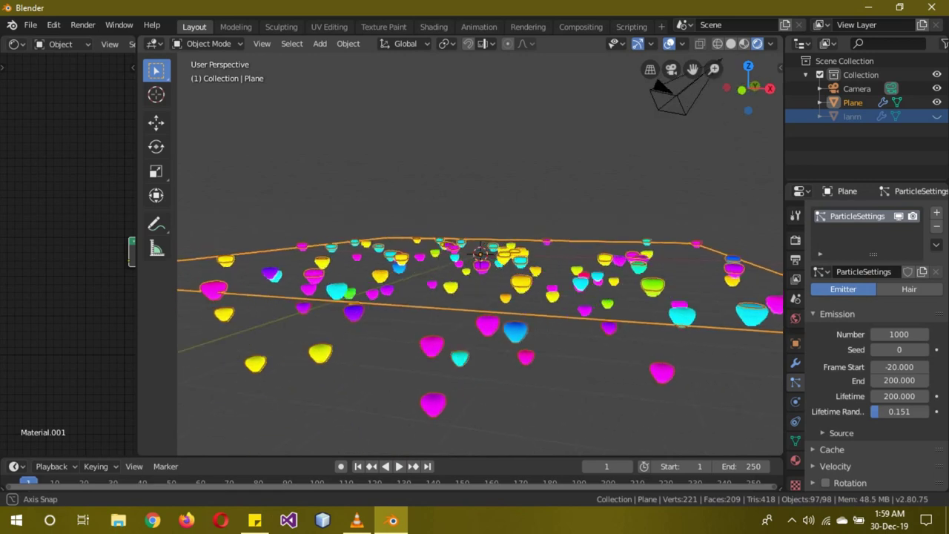
pyautogui.moveTo(415, 229); pyautogui.dragTo(445, 237, button='middle')
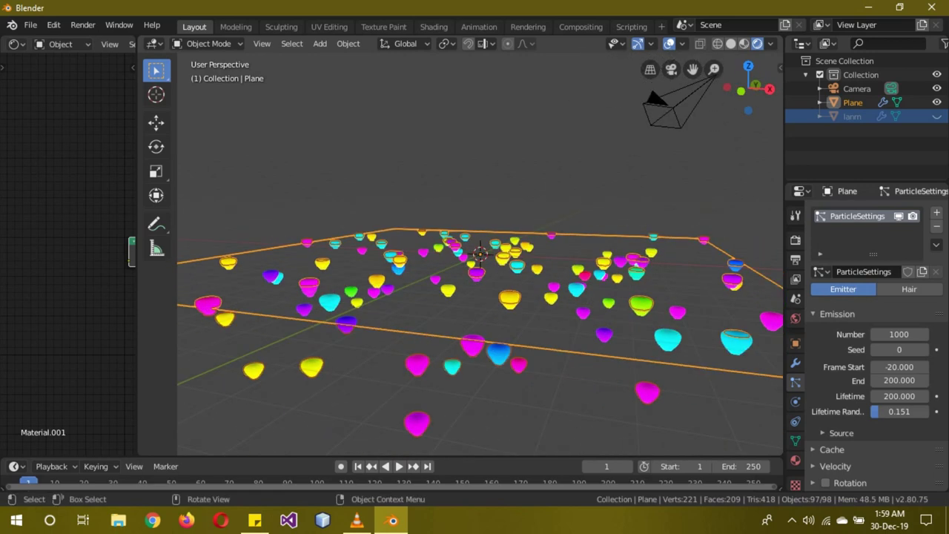
pyautogui.press('space')
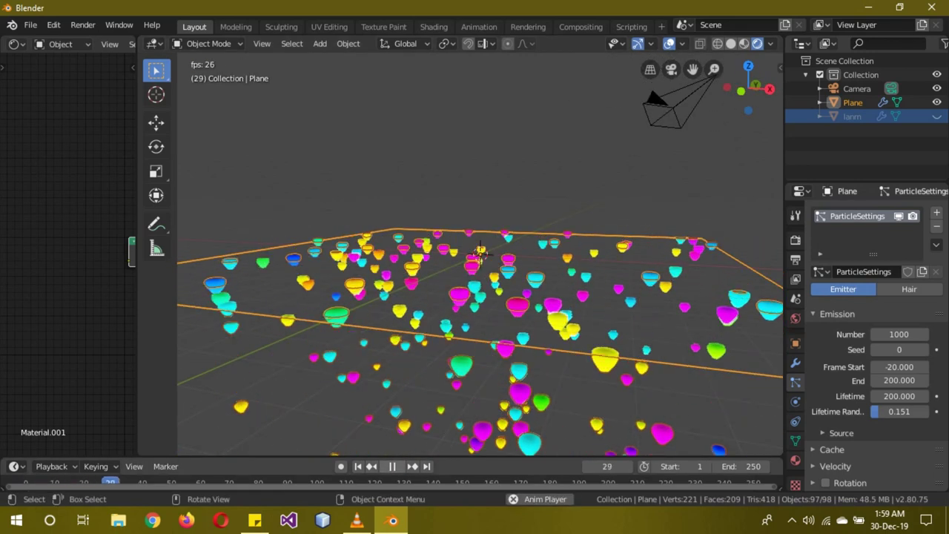
pyautogui.press('space')
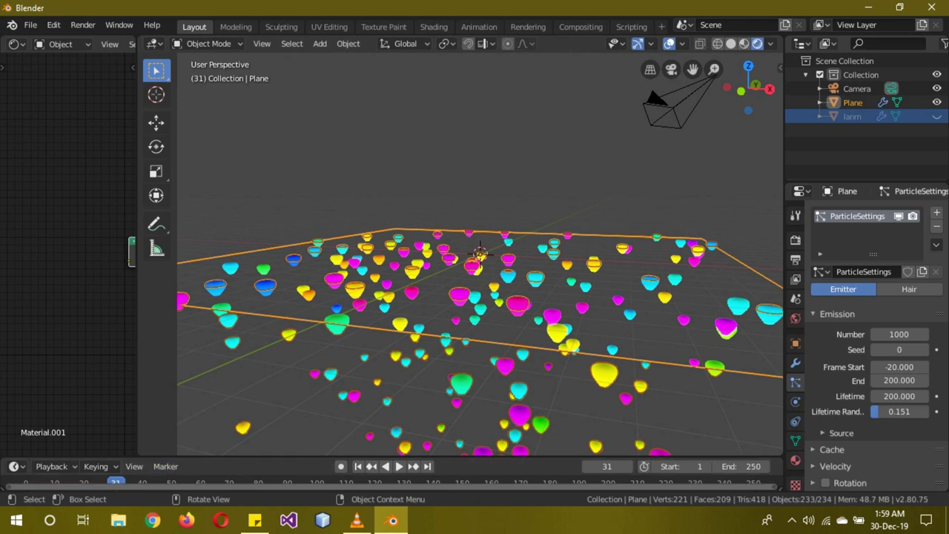
# - Make the timeline taller, rewind to frame 0, and return the viewport to solid shading
pyautogui.moveTo(444, 457); pyautogui.dragTo(445, 416)
pyautogui.press('space')
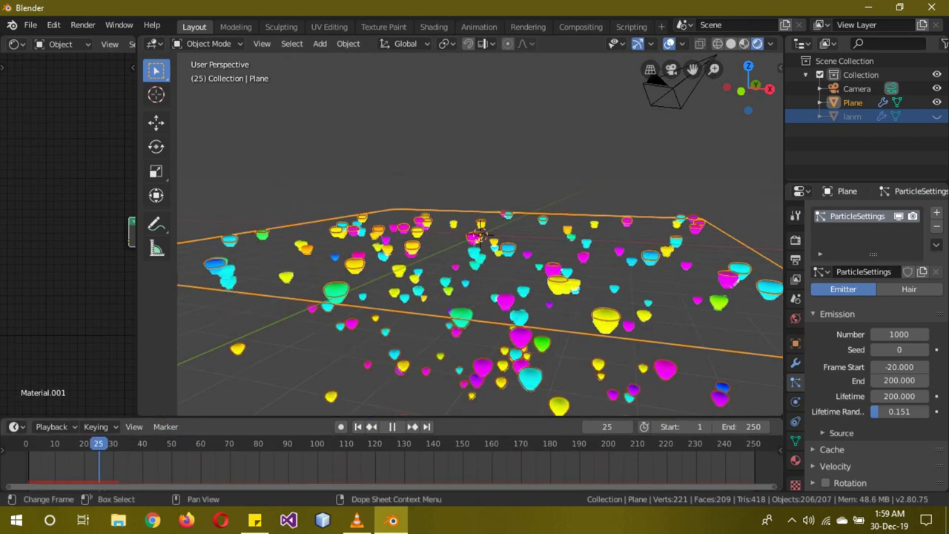
pyautogui.press('Escape')
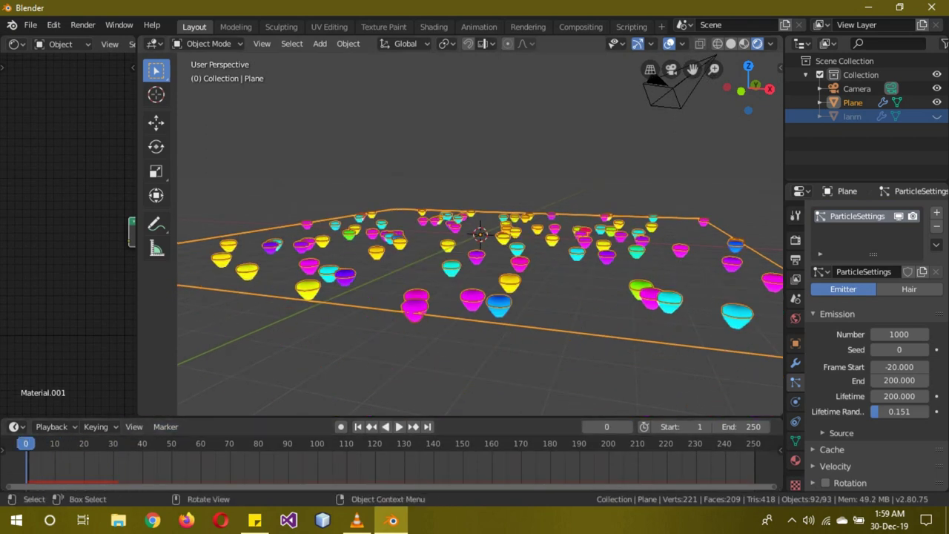
pyautogui.moveTo(657, 82)
pyautogui.mouseDown(button='middle')
pyautogui.moveTo(737, 153)
pyautogui.moveTo(730, 144)
pyautogui.mouseUp(button='middle')
pyautogui.press('z')
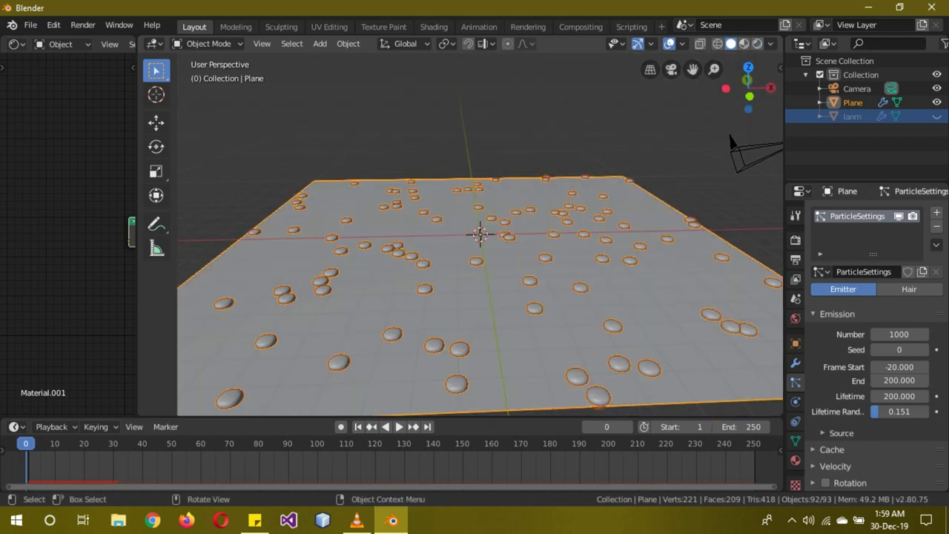
pyautogui.hotkey('shift', 'a')
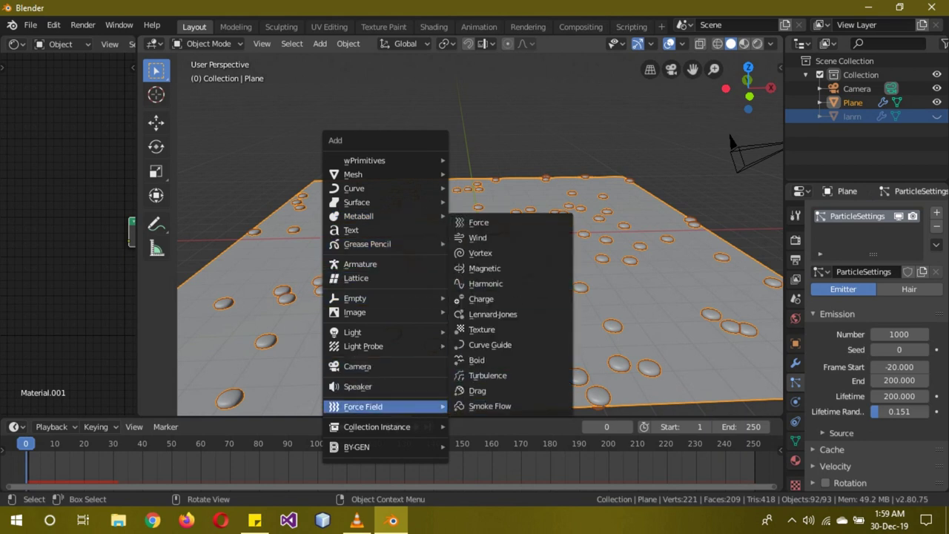
# - Add a Wind force field, scale it to 7.238, and lower it below the plane
pyautogui.click(477, 237)
pyautogui.press('s')
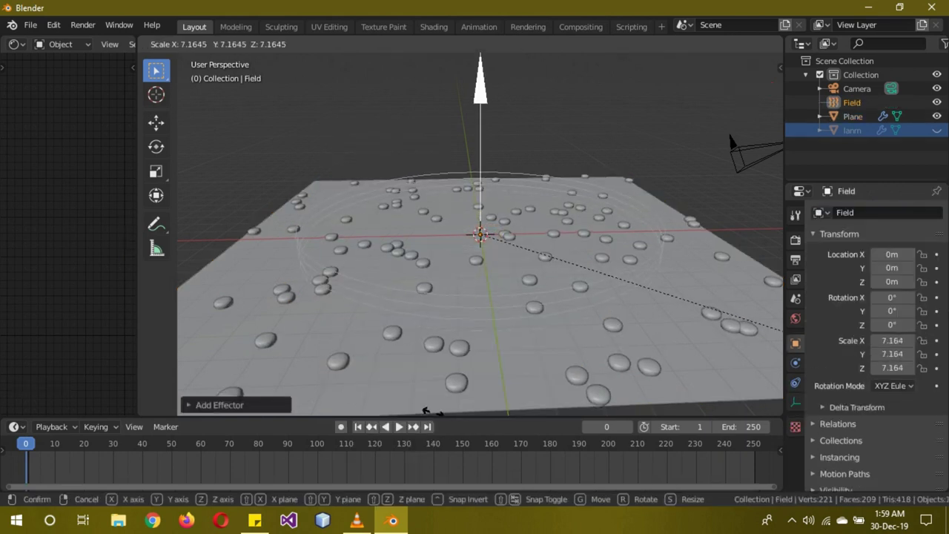
pyautogui.press('Return')
pyautogui.press('KP_1')
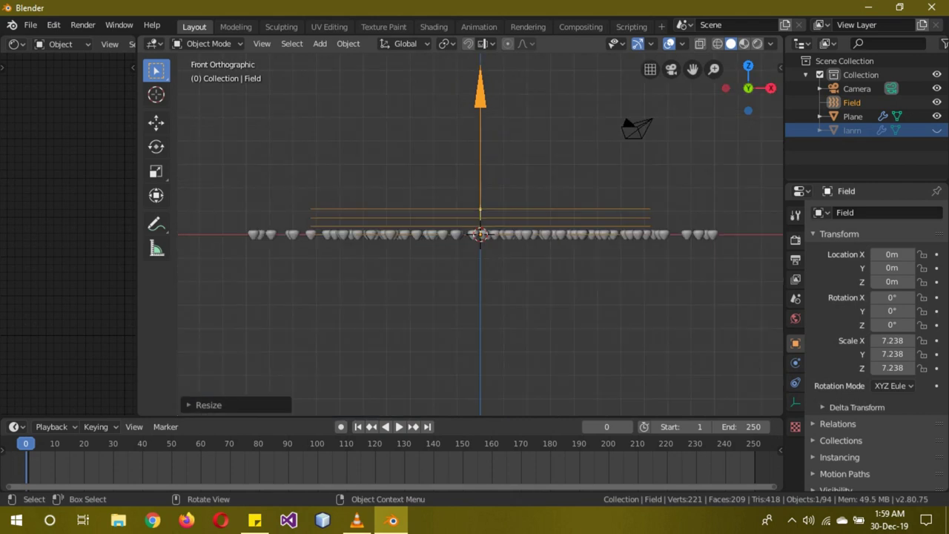
pyautogui.press('g')
pyautogui.press('z')
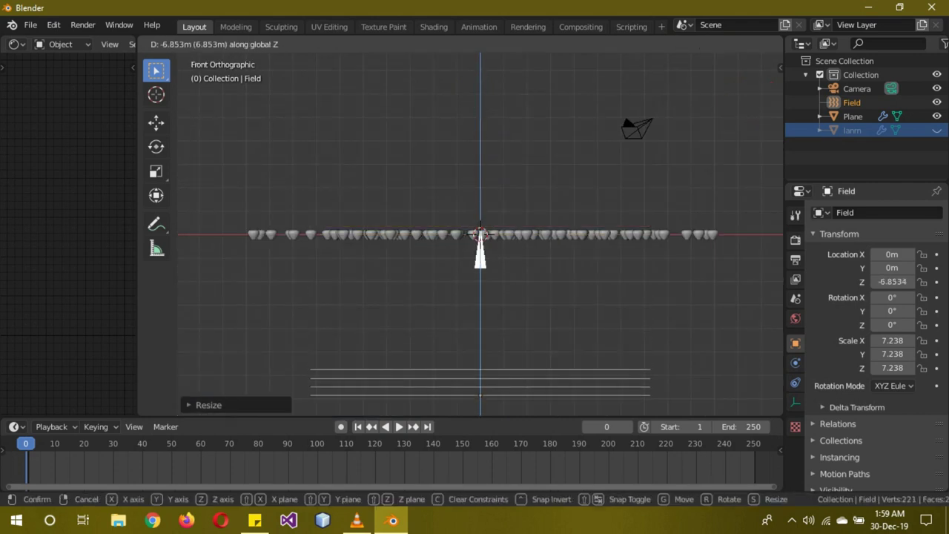
pyautogui.press('Return')
# - Set the wind strength to 20 and move the field down 1 unit along Z
pyautogui.click(796, 362)
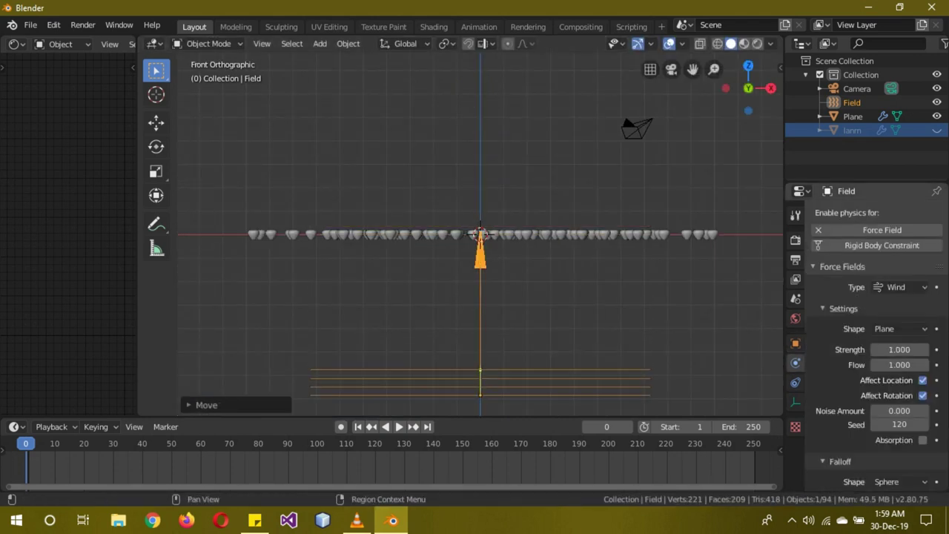
pyautogui.click(899, 349)
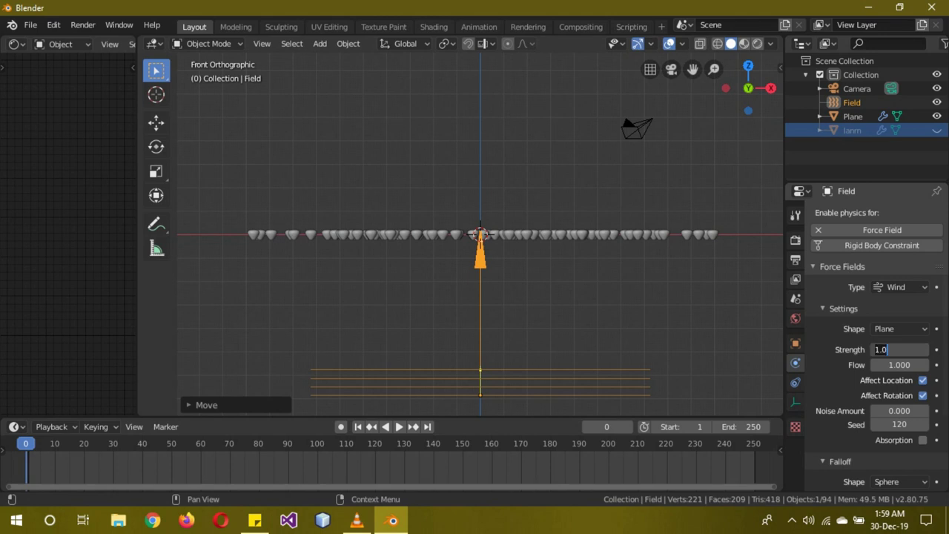
pyautogui.write('20')
pyautogui.press('Return')
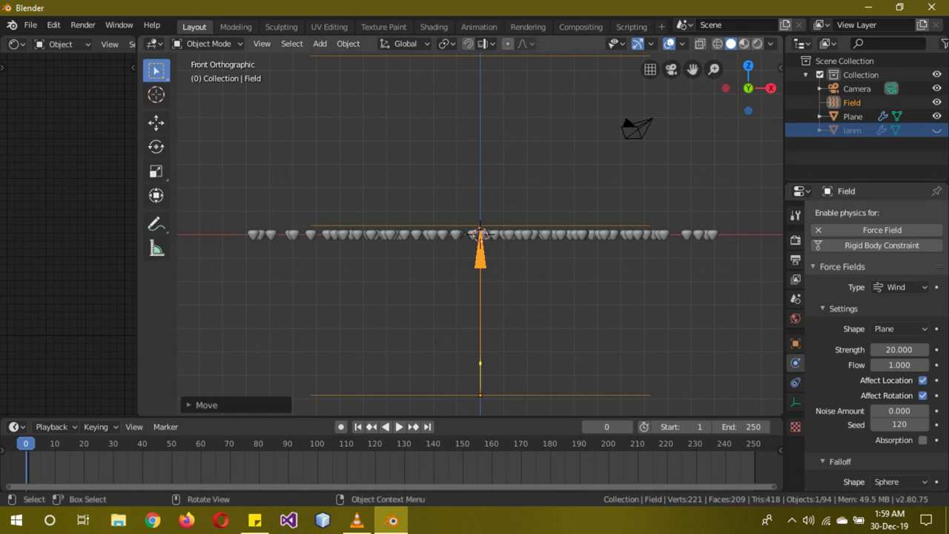
pyautogui.write('gz-1')
pyautogui.press('Return')
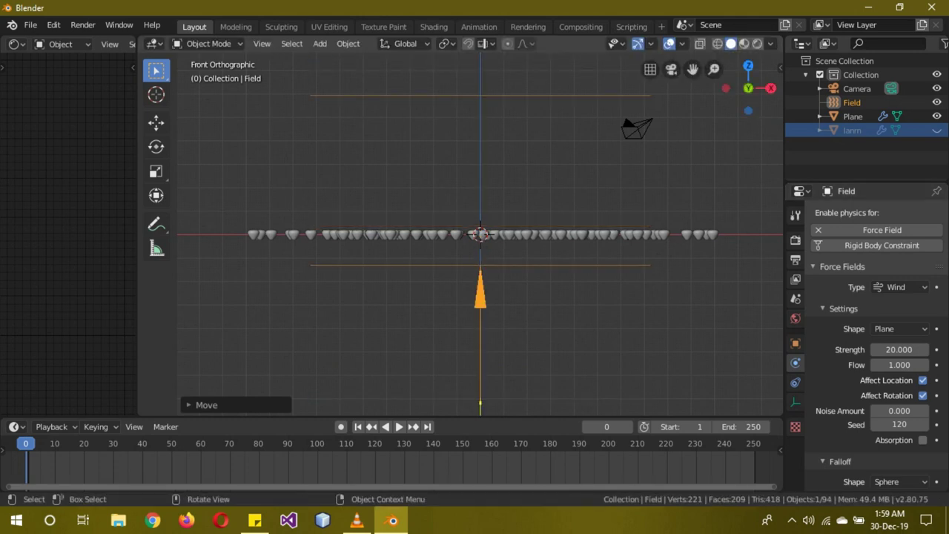
pyautogui.hotkey('shift', 'a')
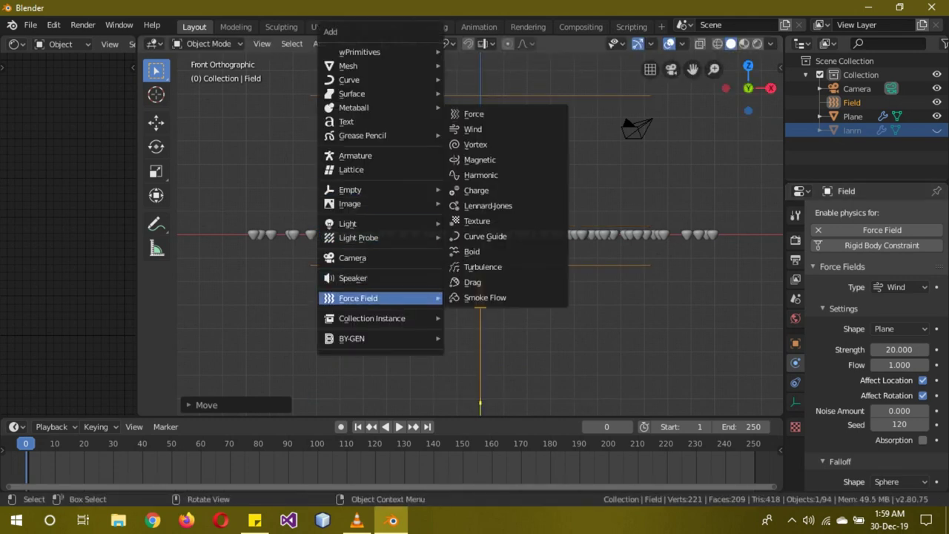
# - Add a Turbulence force field below the lanterns with strength 20
pyautogui.click(483, 267)
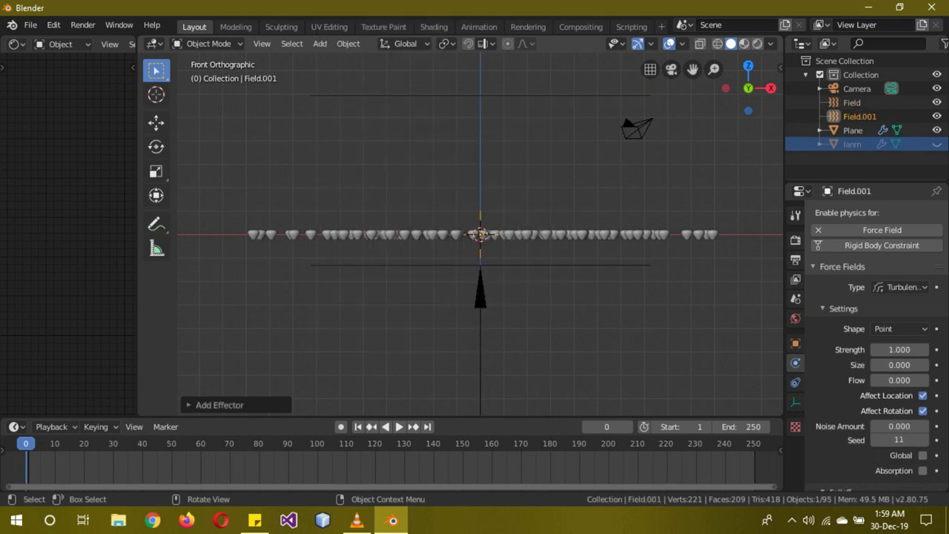
pyautogui.press('g')
pyautogui.press('z')
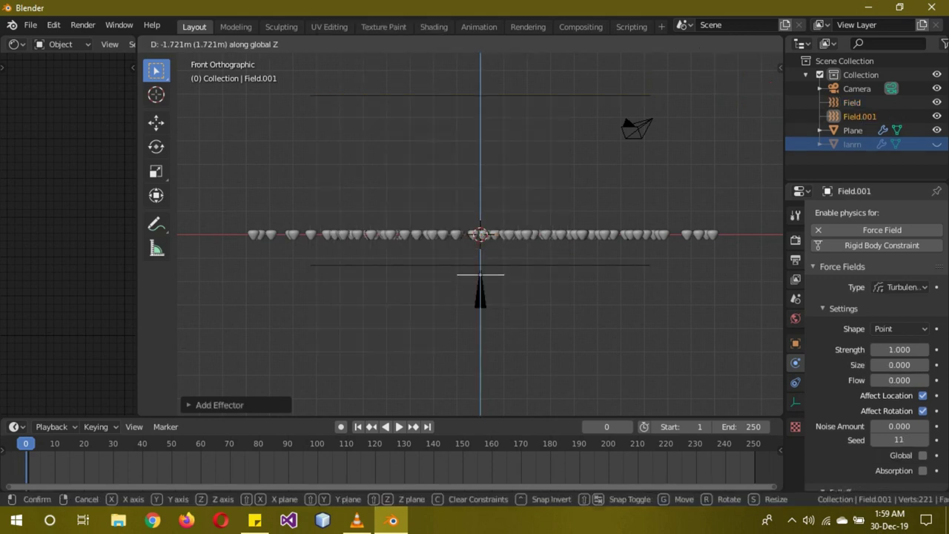
pyautogui.press('Return')
pyautogui.click(899, 349)
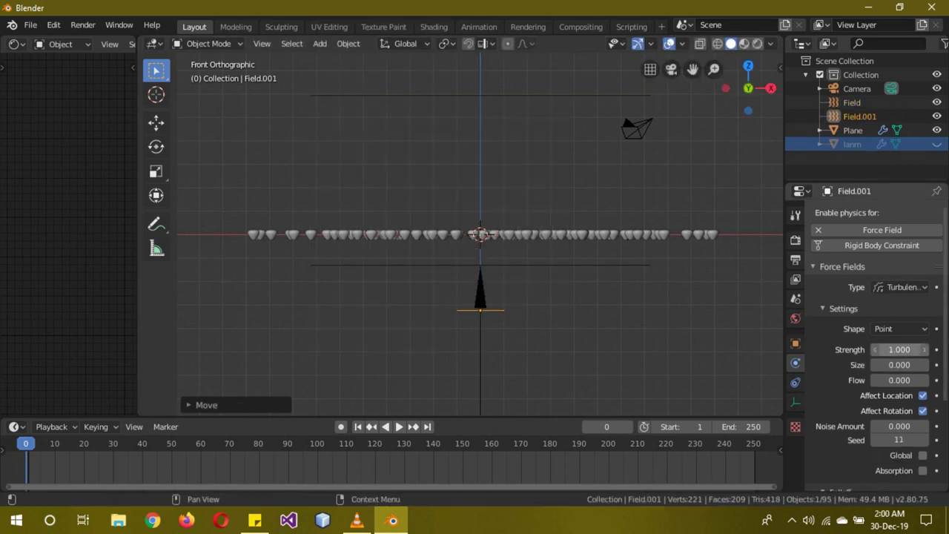
pyautogui.write('1.0')
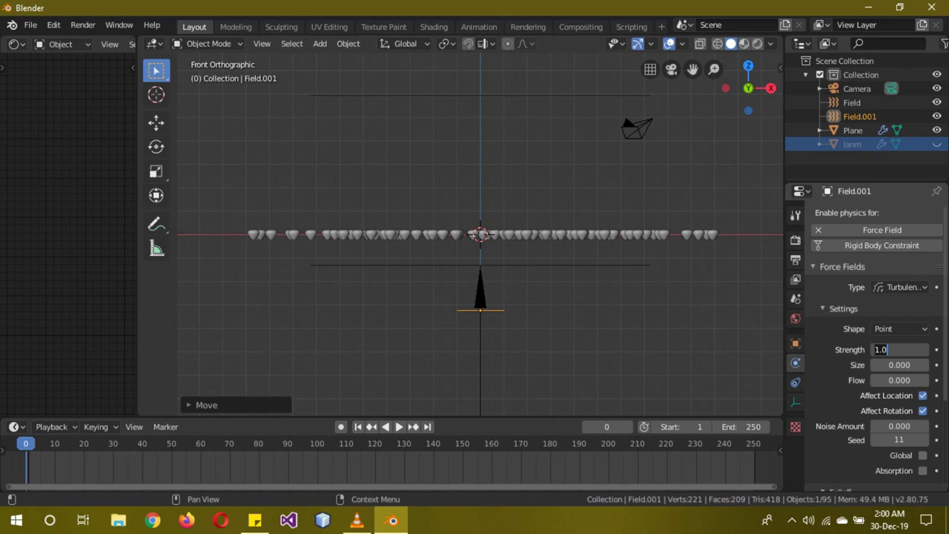
pyautogui.write('20')
pyautogui.press('Return')
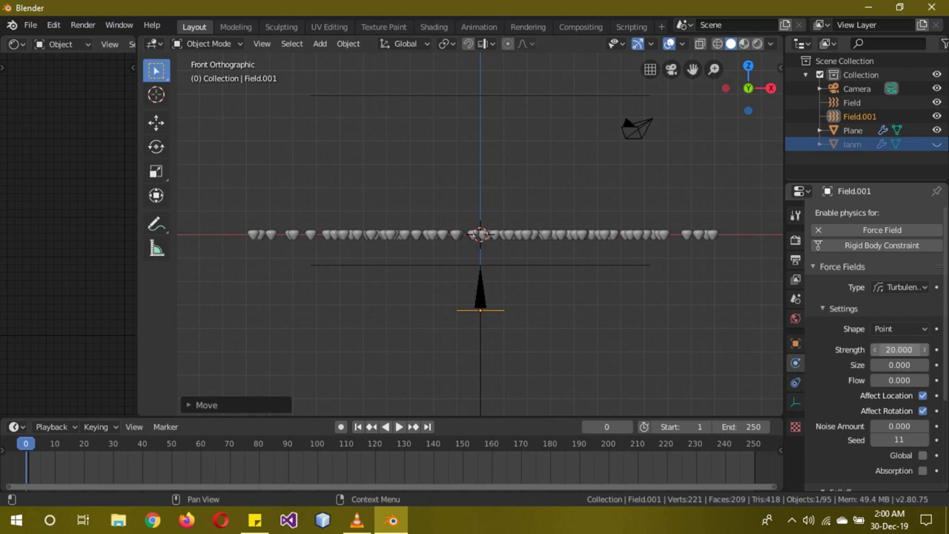
# - Select the ground plane and hide it
pyautogui.moveTo(481, 234); pyautogui.dragTo(479, 236, button='middle')
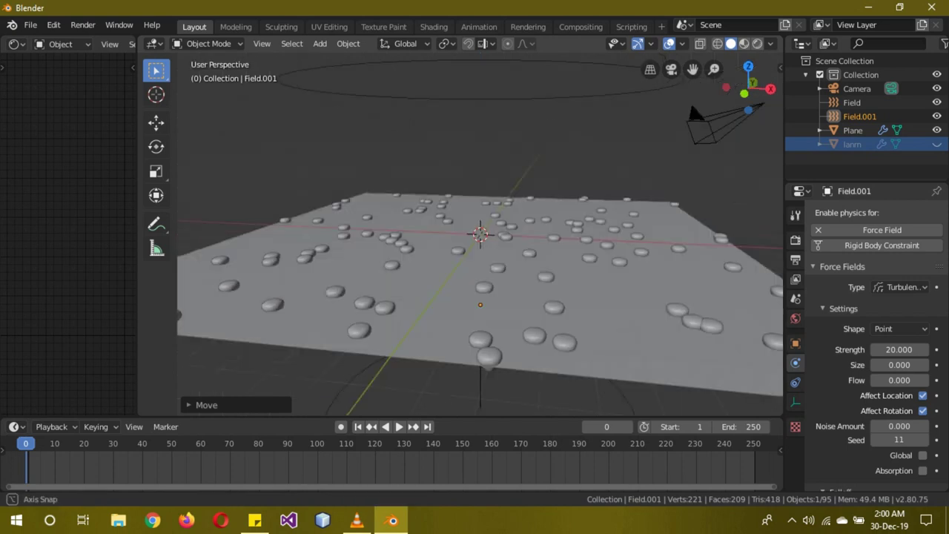
pyautogui.click(479, 235)
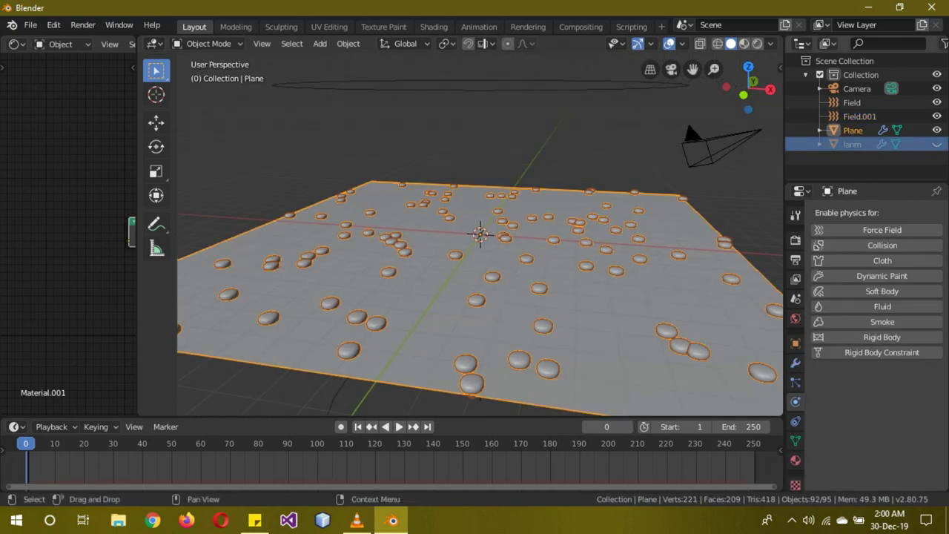
pyautogui.press('h')
pyautogui.moveTo(480, 296); pyautogui.dragTo(512, 300, button='middle')
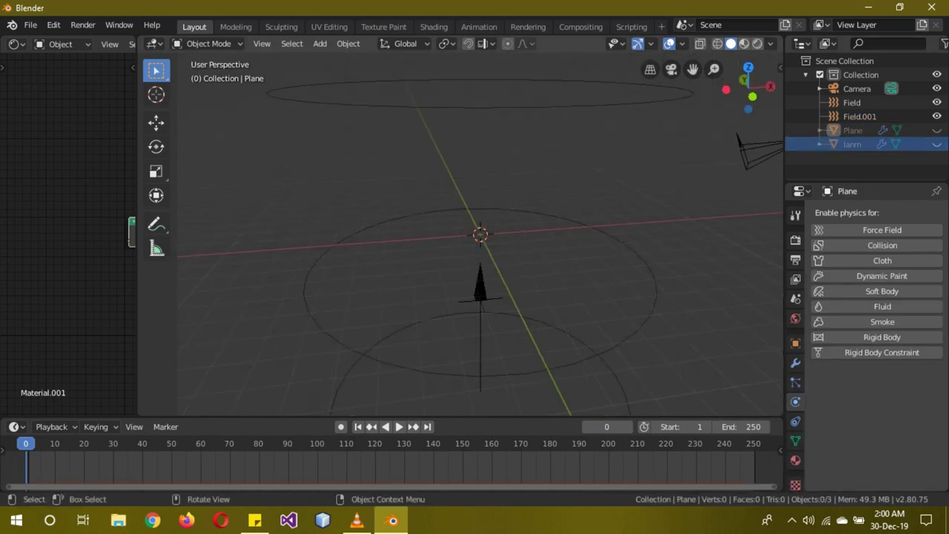
pyautogui.hotkey('shift', 'a')
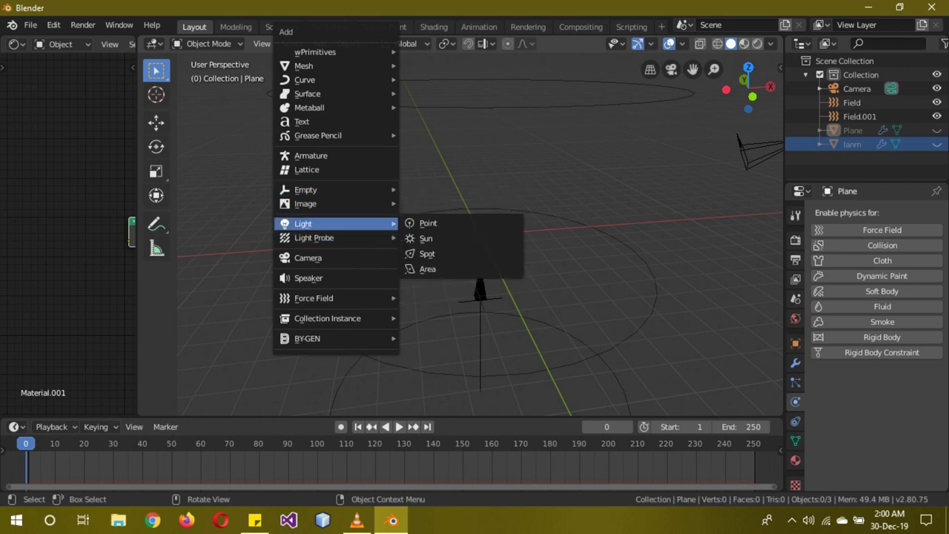
# - Add a text object, edit it from top view, and delete the placeholder 'Text'
pyautogui.click(311, 122)
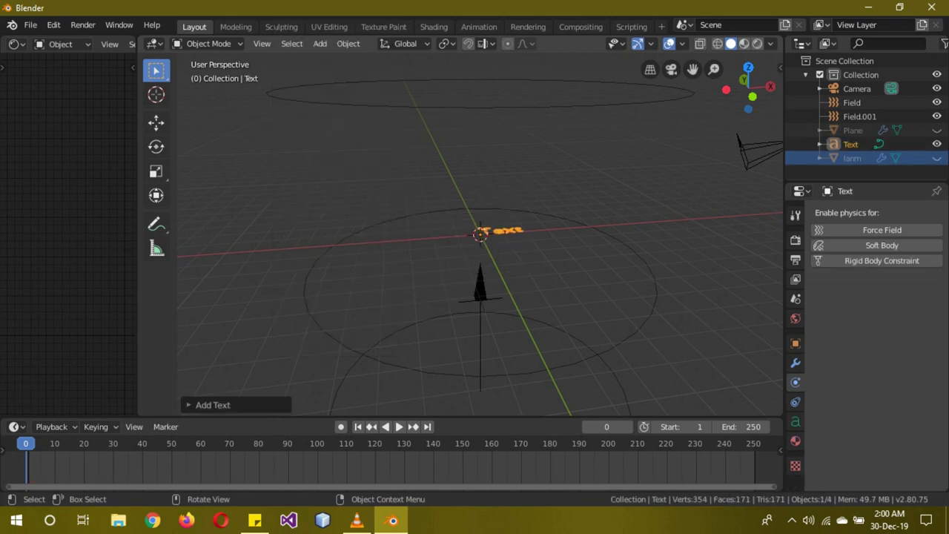
pyautogui.press('Tab')
pyautogui.press('KP_7')
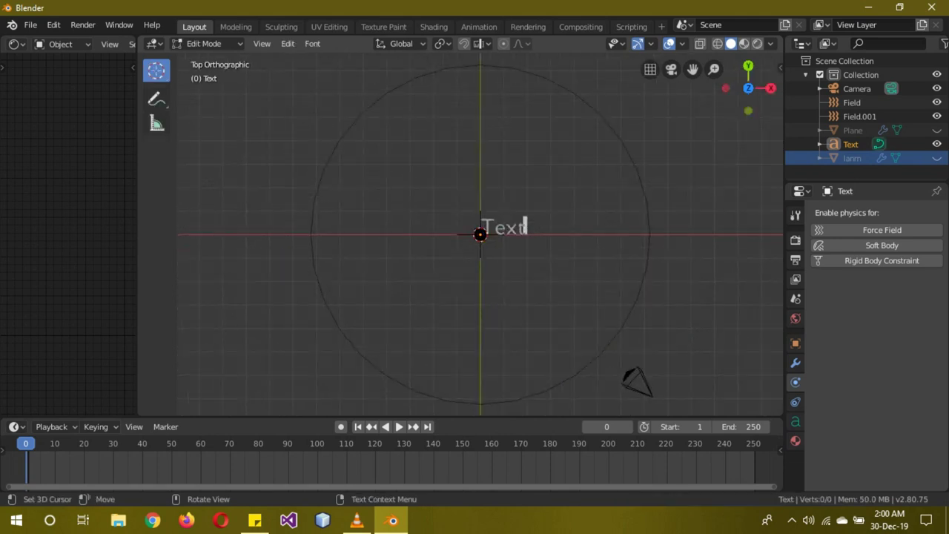
pyautogui.scroll(4, 521, 228)
pyautogui.press('BackSpace')
pyautogui.press('BackSpace')
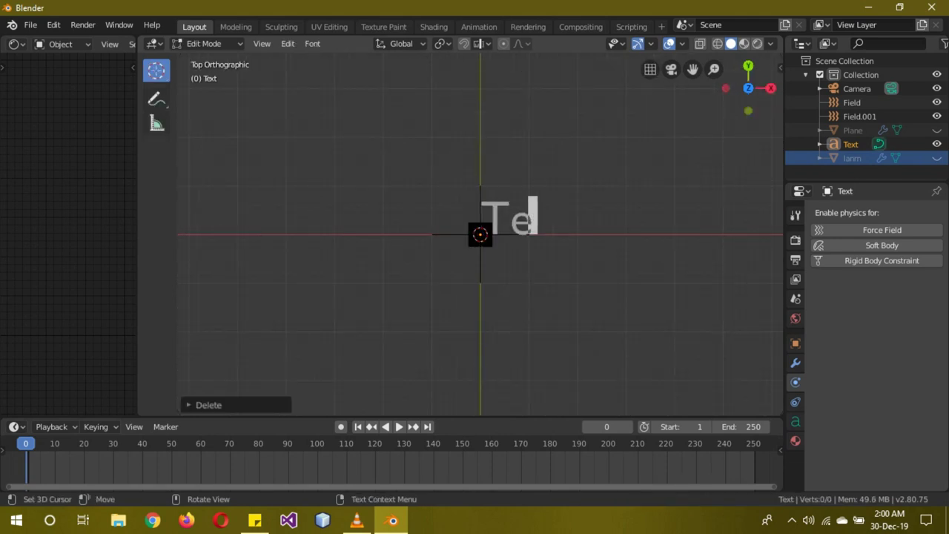
pyautogui.press('BackSpace')
pyautogui.press('BackSpace')
# - Type 'Happy New Year' with '2020' on a second line
pyautogui.write('H')
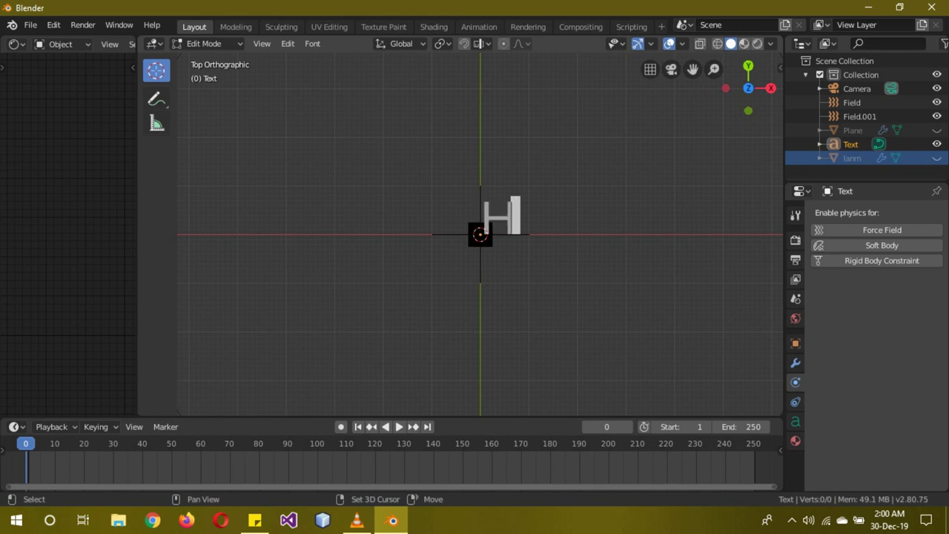
pyautogui.write('appy ')
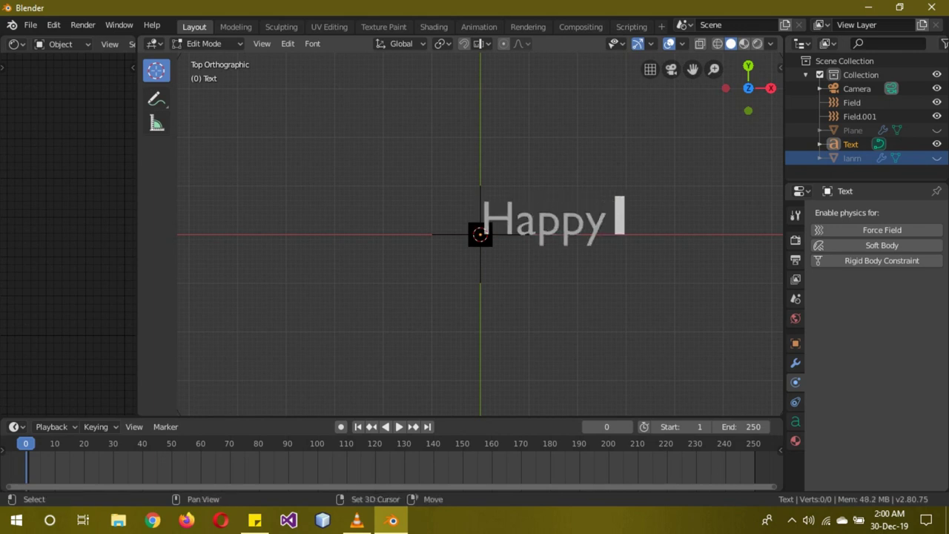
pyautogui.write('New Y')
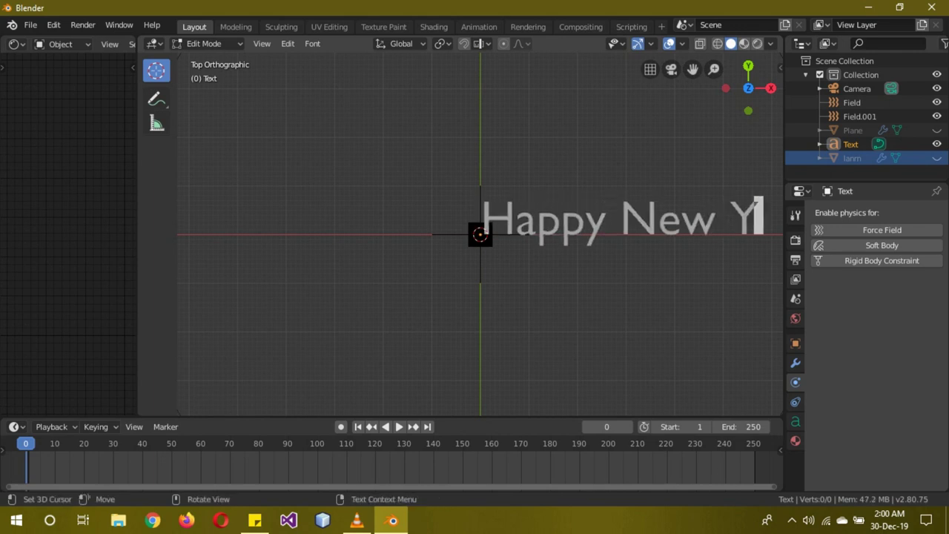
pyautogui.write('e')
pyautogui.press('Return')
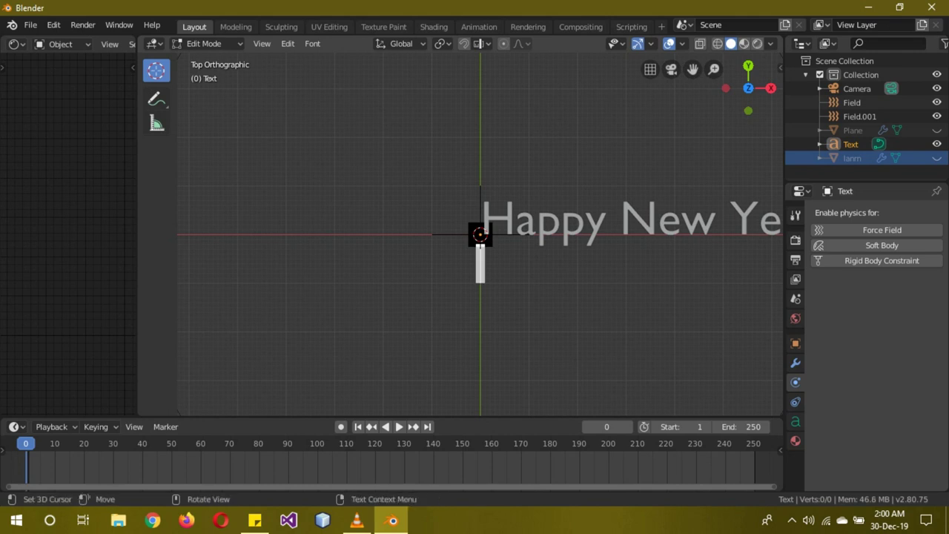
pyautogui.write('200')
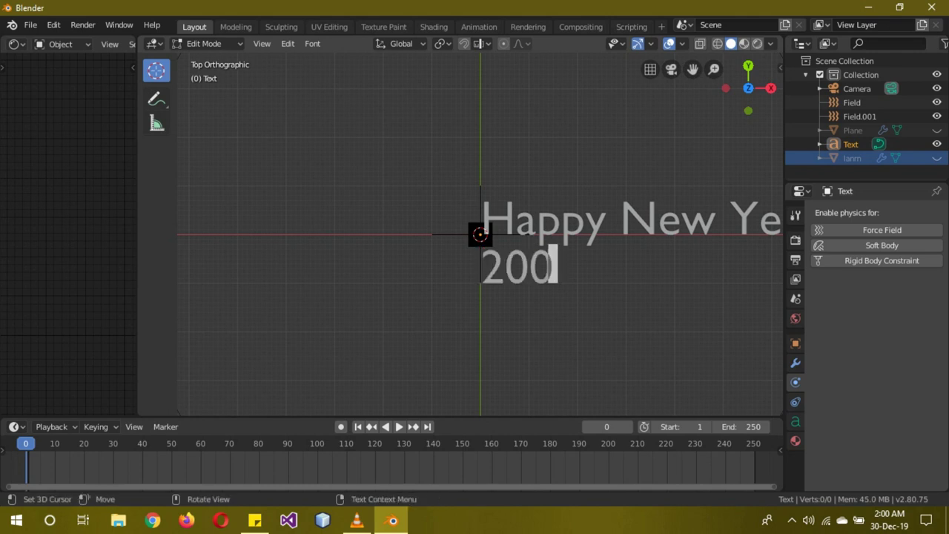
pyautogui.press('Left')
pyautogui.press('Right')
pyautogui.press('Left')
pyautogui.write('2')
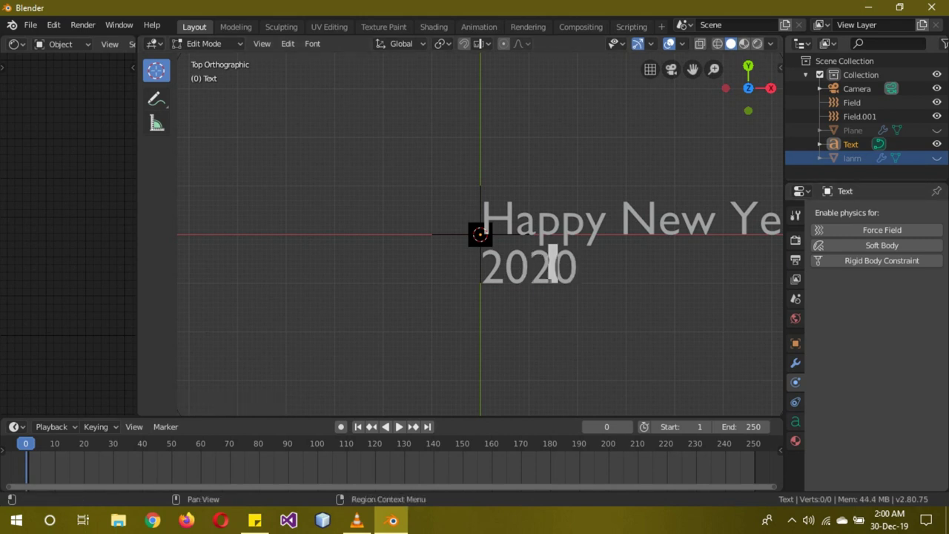
# - Set the text's horizontal paragraph alignment to Center and return to Object Mode
pyautogui.click(795, 421)
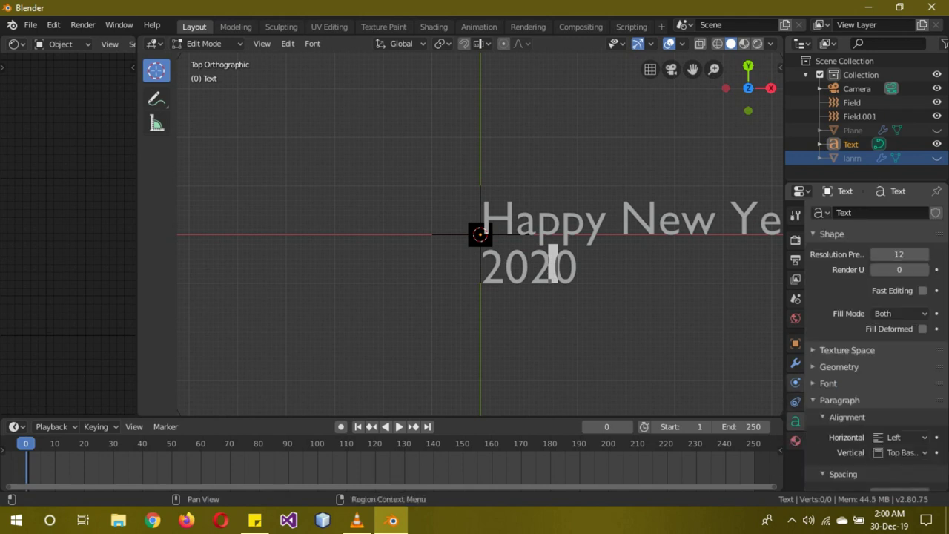
pyautogui.scroll(-2, 900, 400)
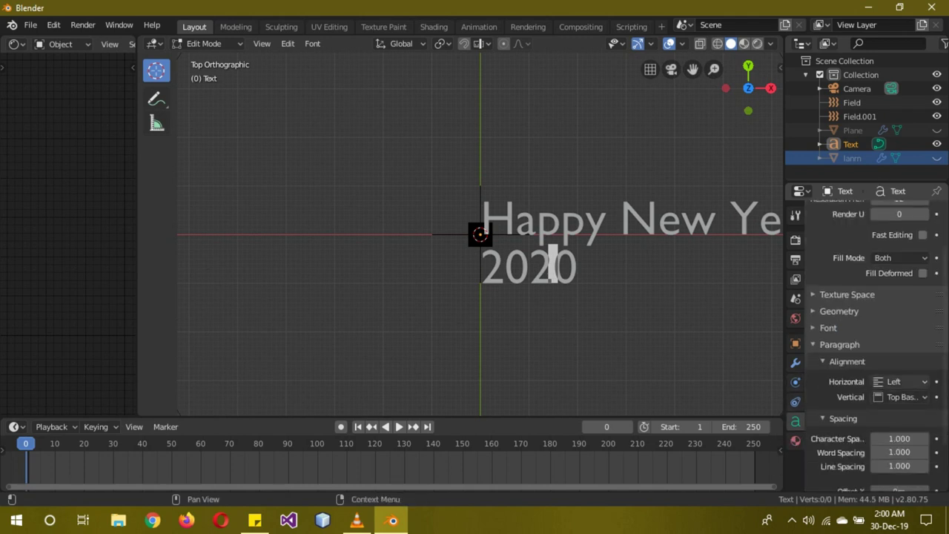
pyautogui.click(899, 381)
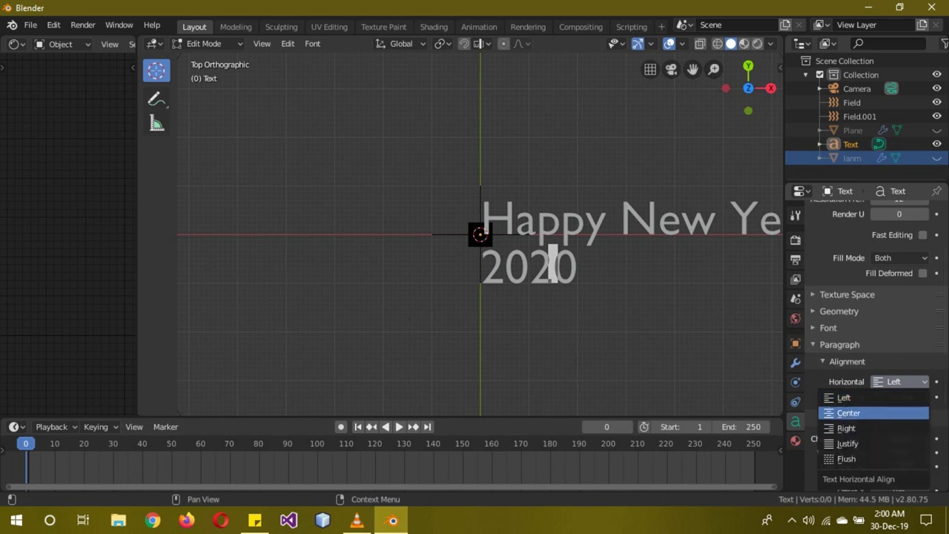
pyautogui.click(849, 413)
pyautogui.click(828, 327)
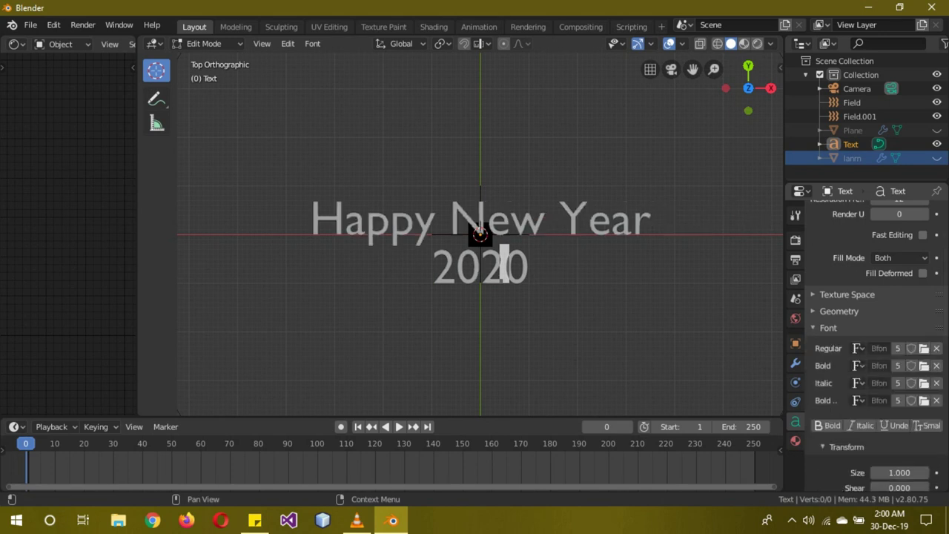
pyautogui.click(828, 327)
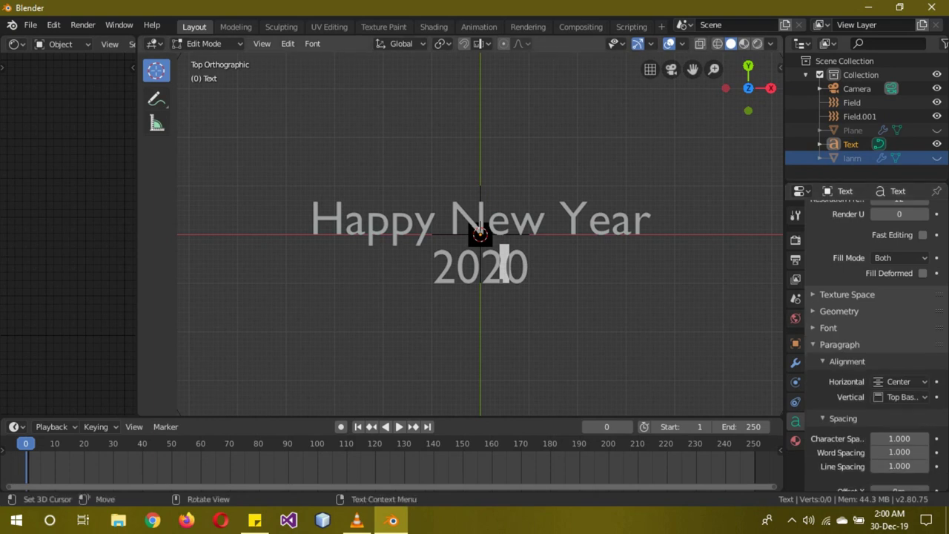
pyautogui.press('Tab')
# - Convert the text to a mesh and select all its vertices in Edit Mode
pyautogui.click(347, 42)
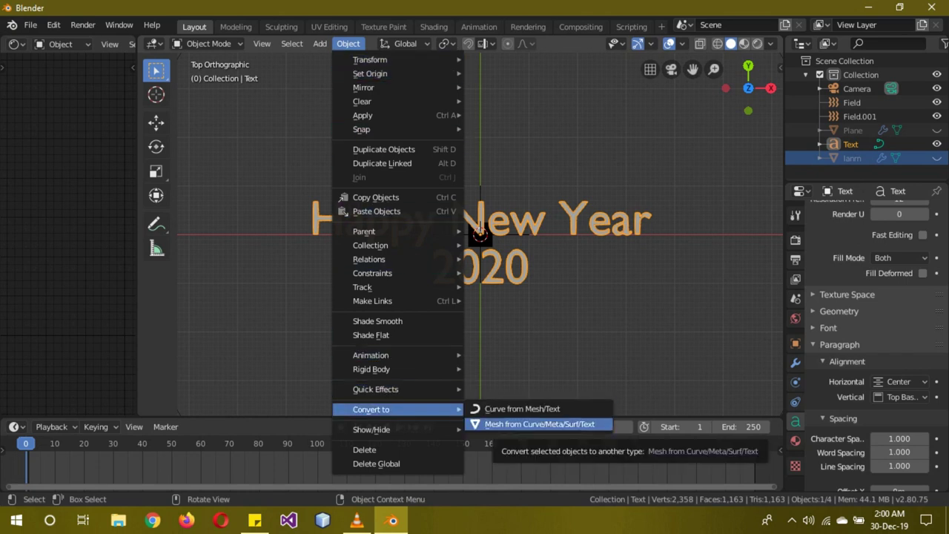
pyautogui.click(534, 424)
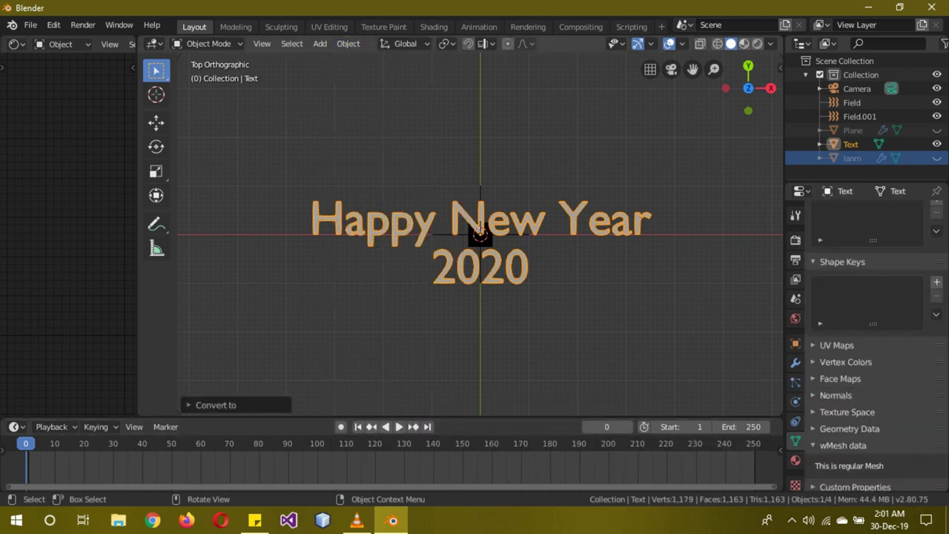
pyautogui.press('Tab')
pyautogui.scroll(2, 480, 229)
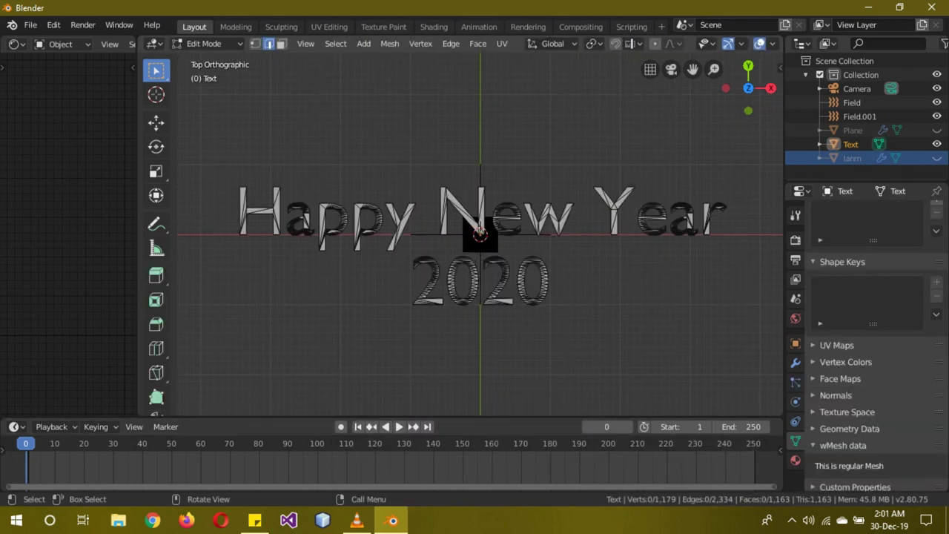
pyautogui.scroll(2, 480, 229)
pyautogui.scroll(2, 480, 229)
pyautogui.scroll(-4, 480, 230)
pyautogui.scroll(-2, 480, 230)
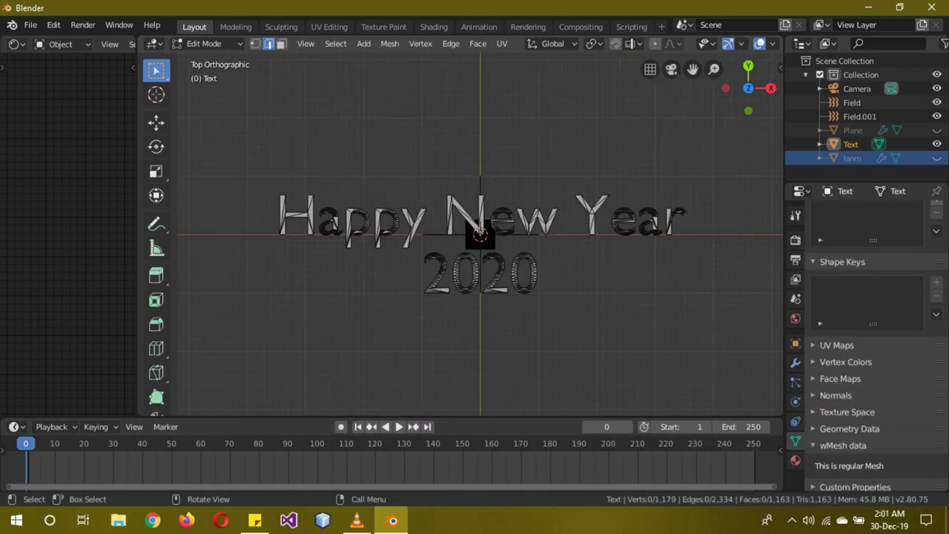
pyautogui.press('a')
pyautogui.scroll(3, 480, 230)
pyautogui.scroll(1, 481, 230)
pyautogui.scroll(3, 480, 229)
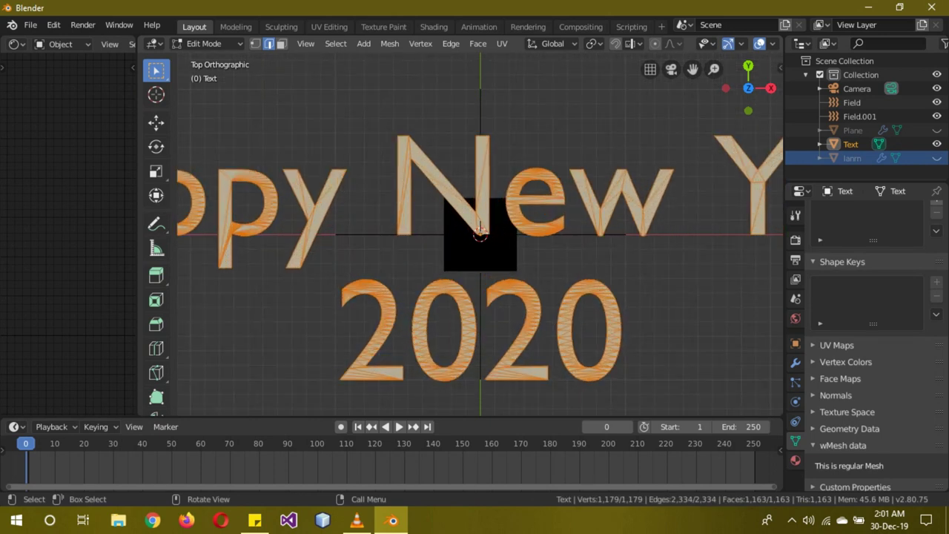
pyautogui.scroll(-3, 481, 230)
pyautogui.scroll(-1, 481, 230)
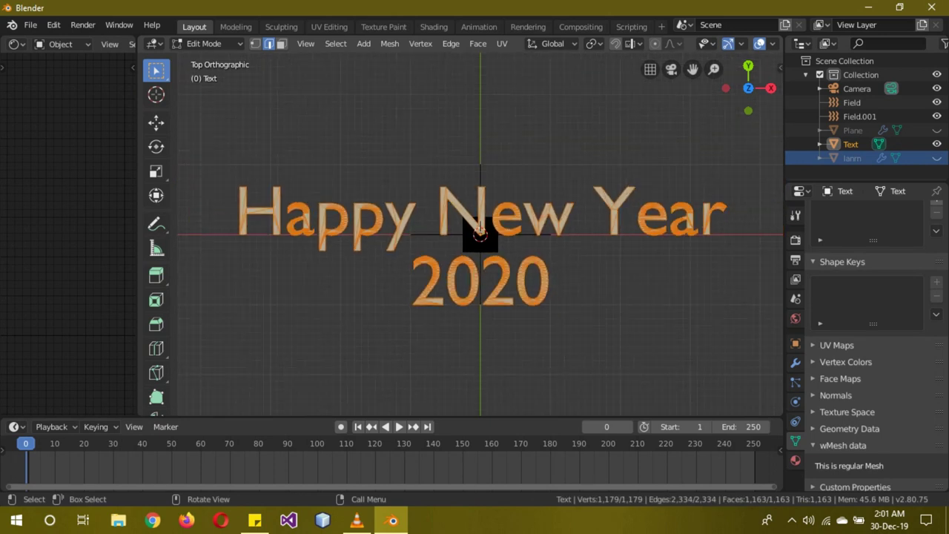
# - Merge vertices by distance at 0.0201m, removing 449 duplicate vertices
pyautogui.click(420, 43)
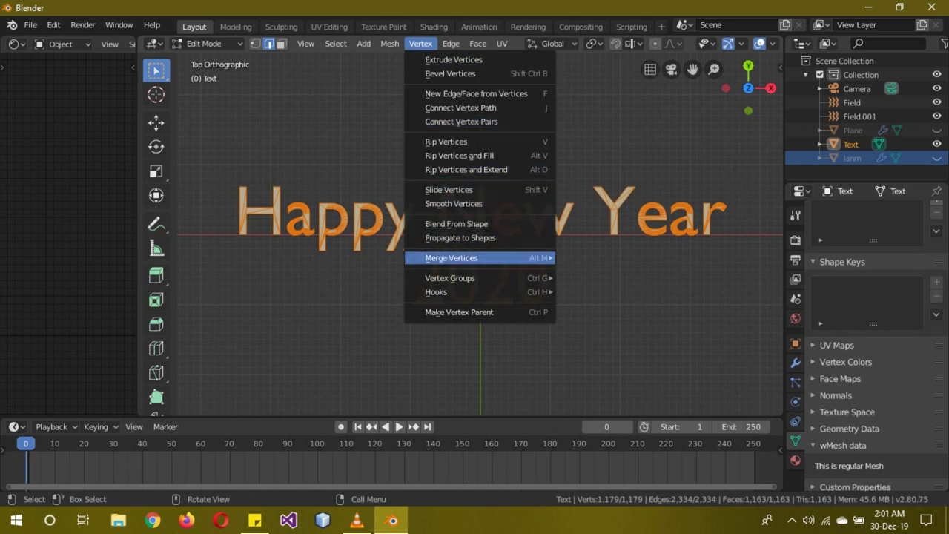
pyautogui.click(597, 307)
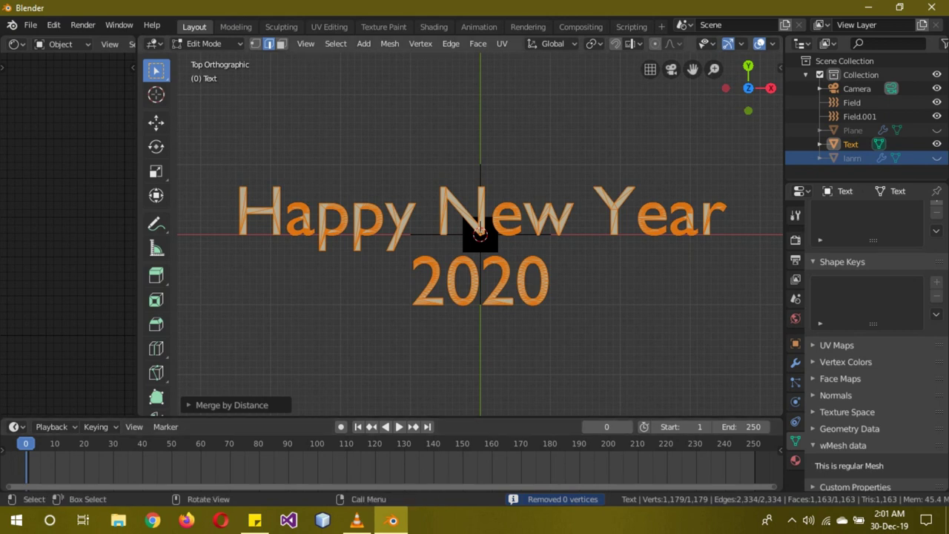
pyautogui.click(222, 405)
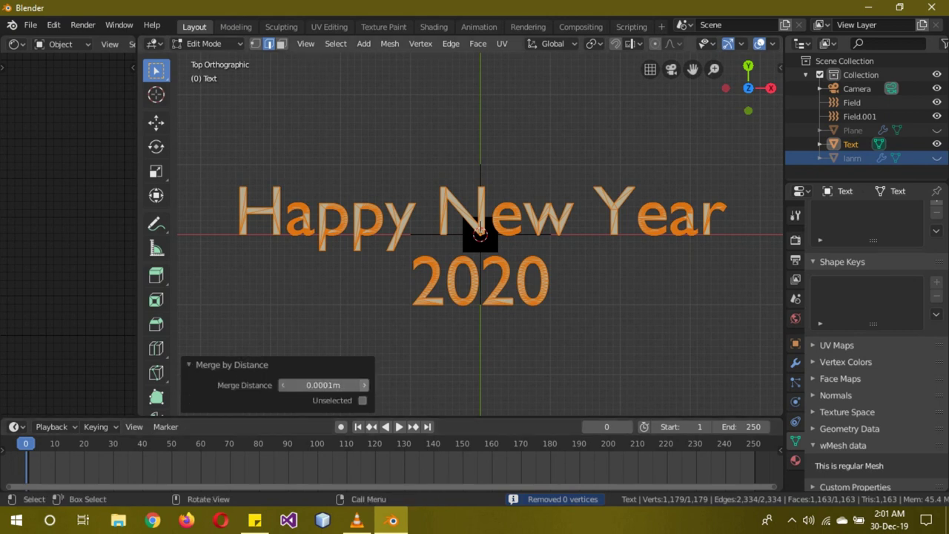
pyautogui.click(364, 385)
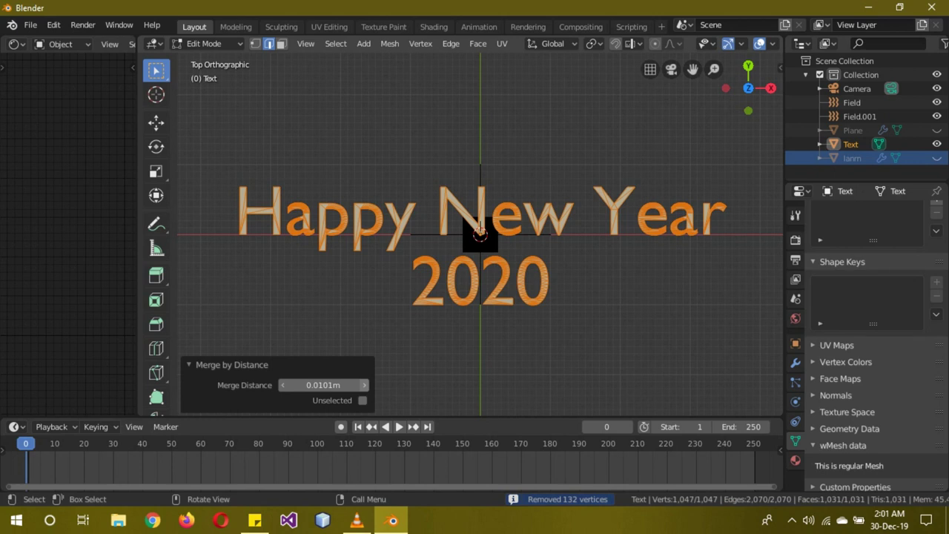
pyautogui.click(364, 385)
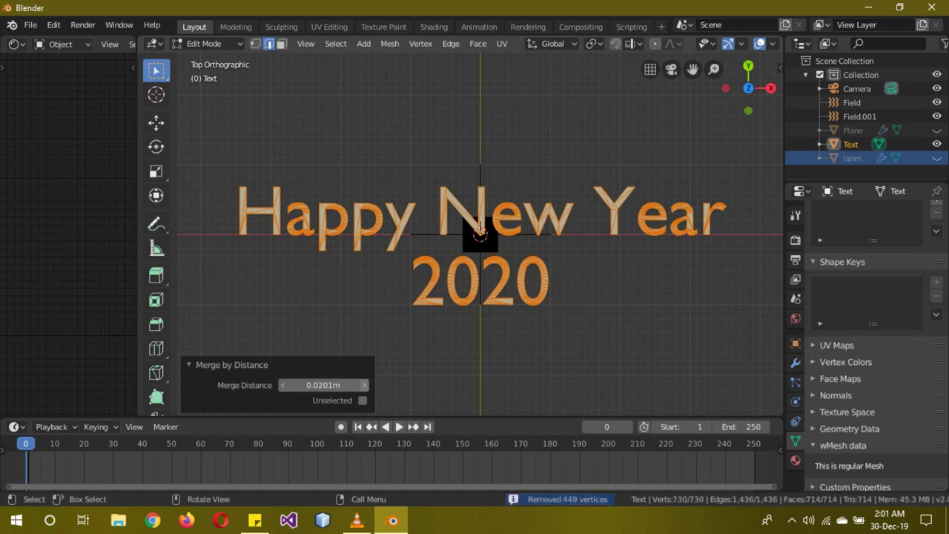
pyautogui.click(364, 385)
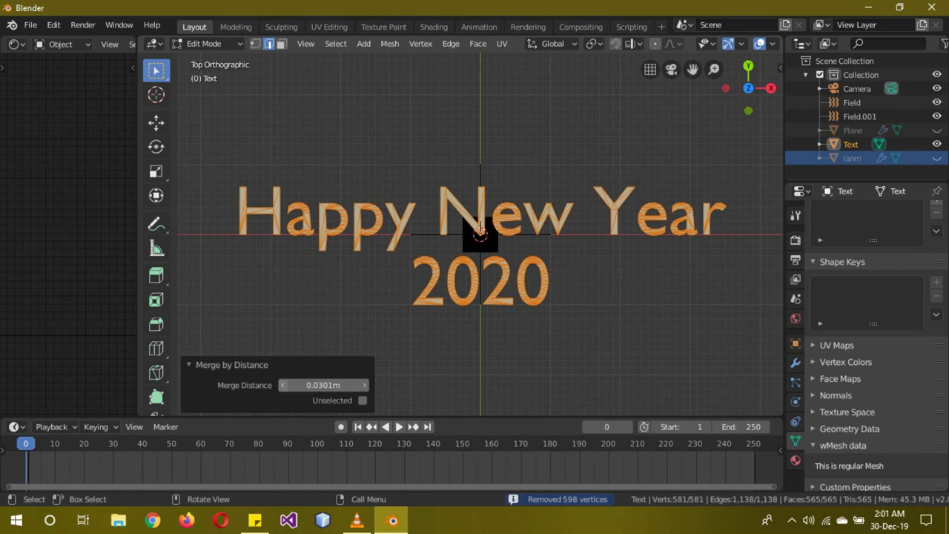
pyautogui.click(283, 385)
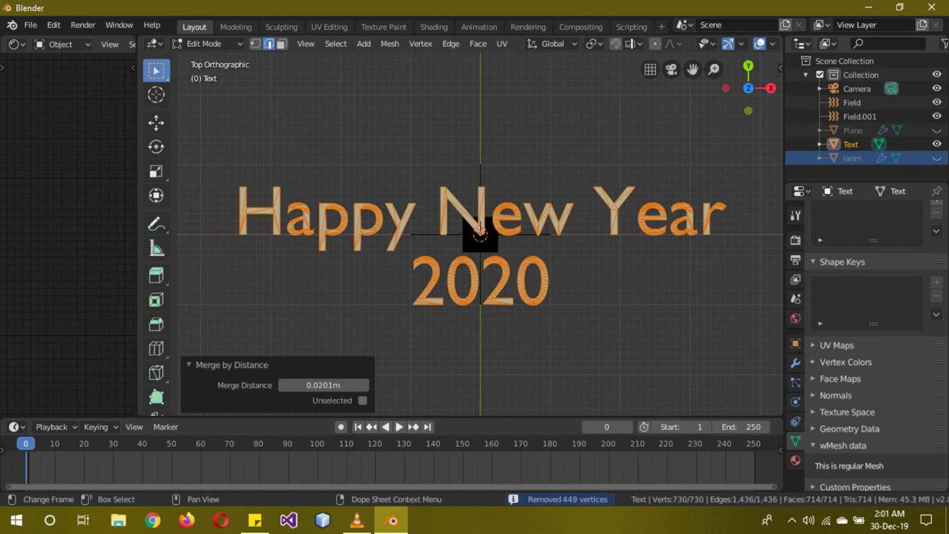
# - Extrude the letter faces 0.214m to make solid 3D text
pyautogui.press('KP_5')
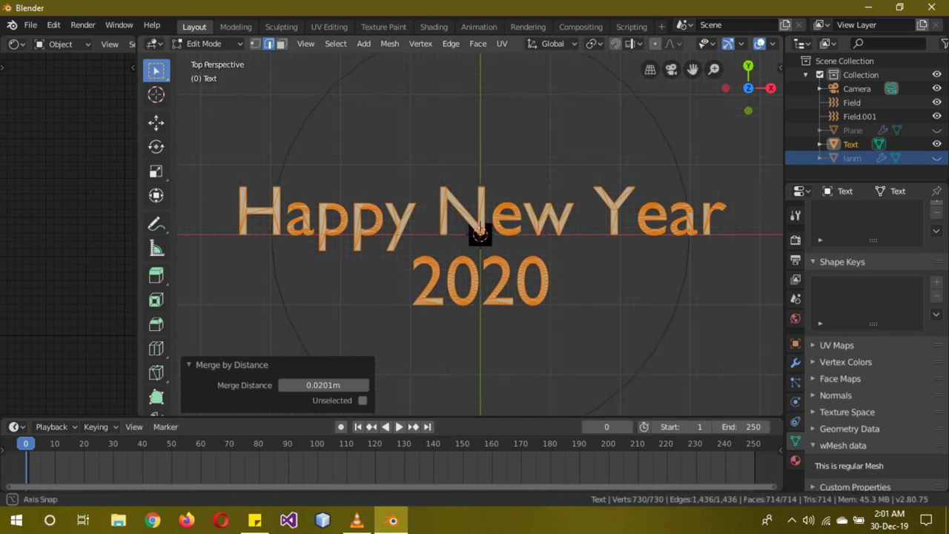
pyautogui.moveTo(481, 311); pyautogui.dragTo(519, 281, button='middle')
pyautogui.press('e')
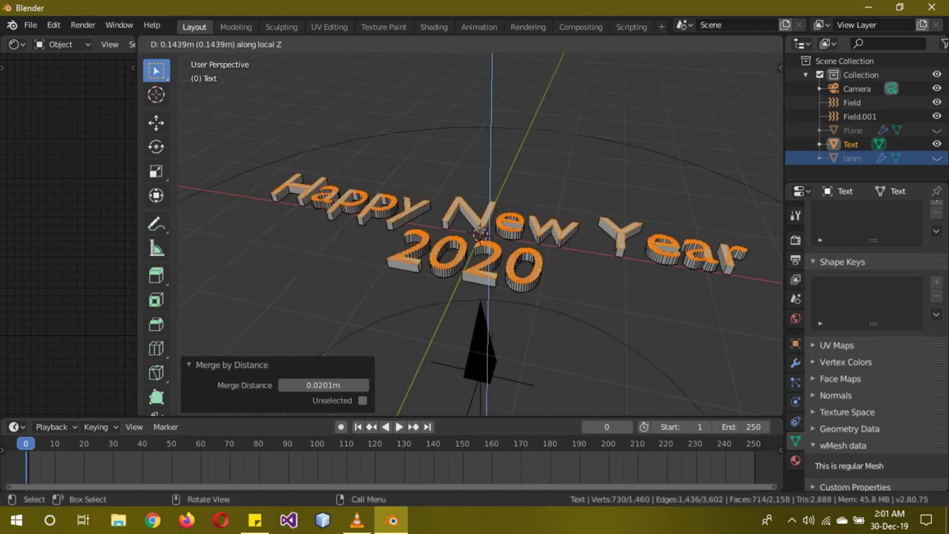
pyautogui.click(480, 236)
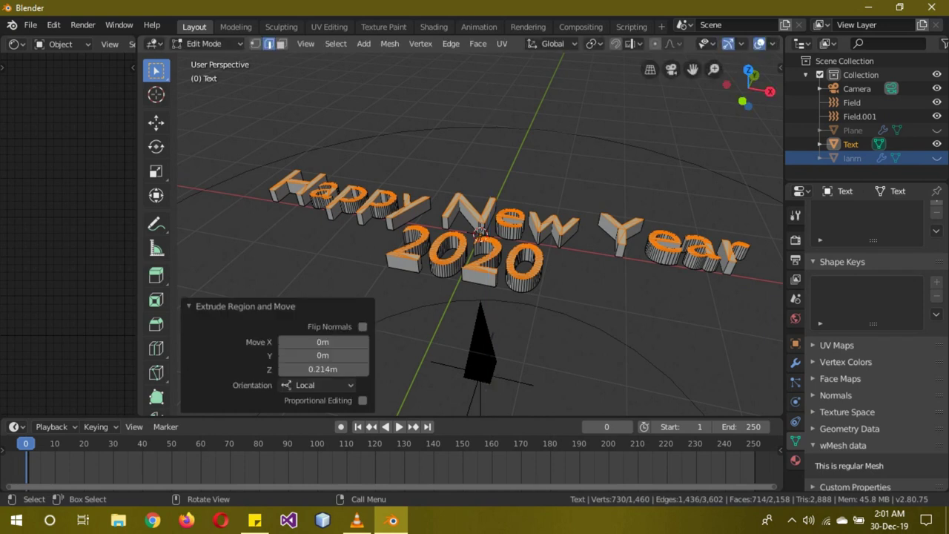
# - Back in Object Mode, rotate the text 90° on X to stand it upright
pyautogui.press('Tab')
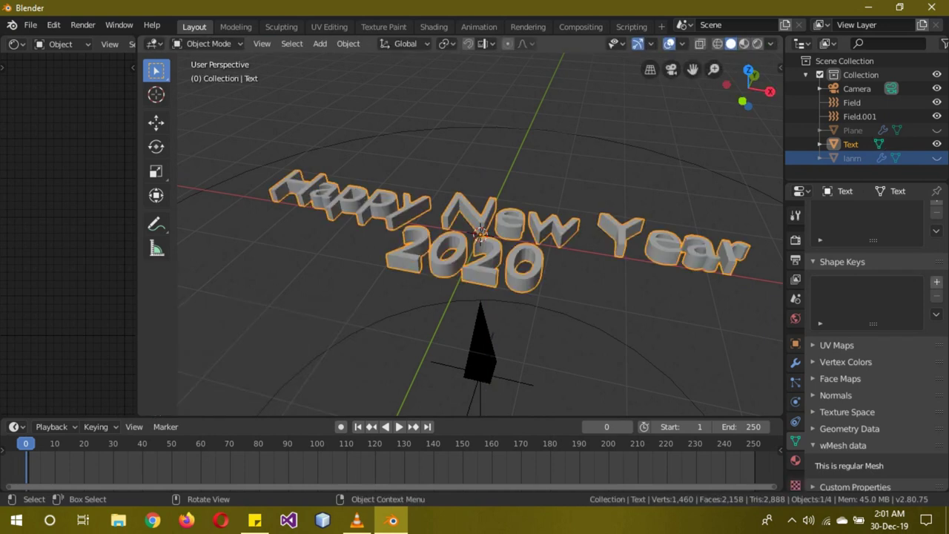
pyautogui.click(795, 344)
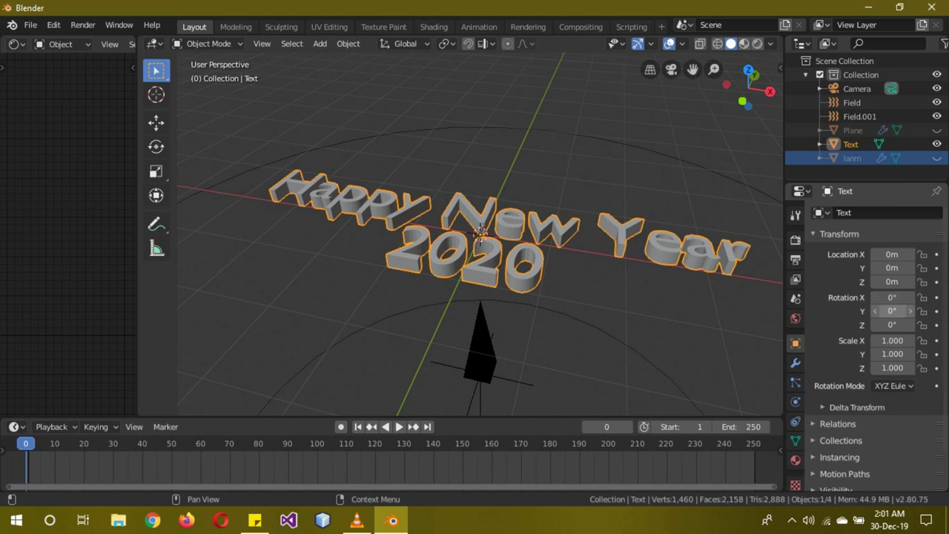
pyautogui.click(890, 297)
pyautogui.write('90')
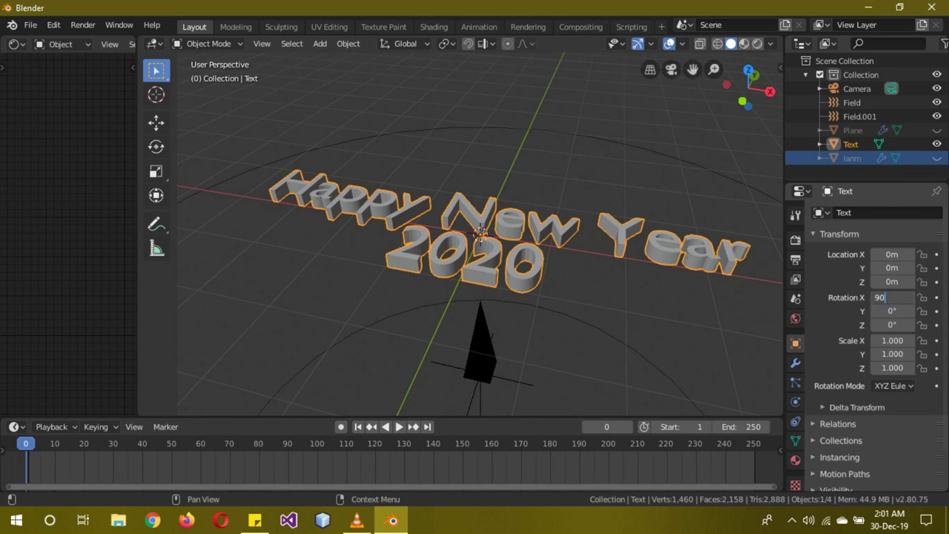
pyautogui.press('Return')
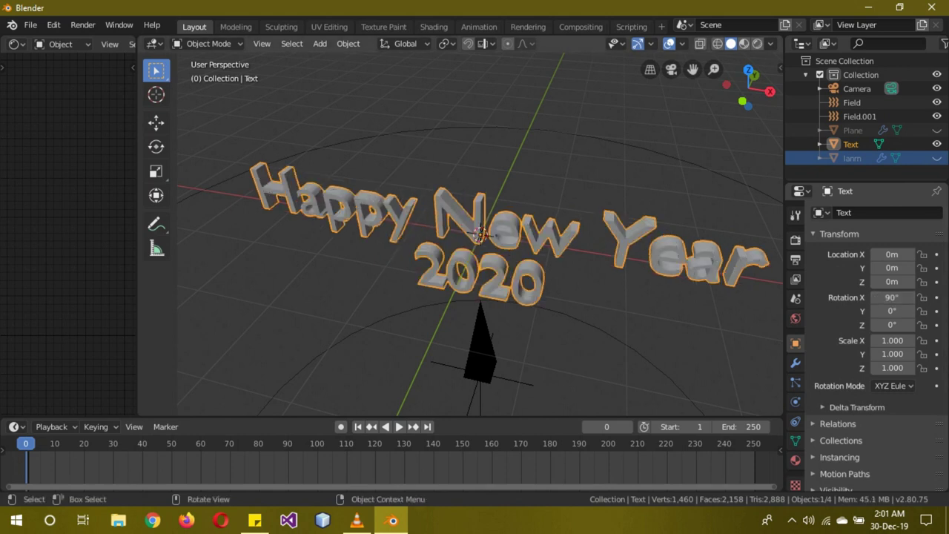
# - Select the camera, set its Z rotation to 0 and location to 0, 0, 0
pyautogui.scroll(-3, 478, 234)
pyautogui.scroll(-3, 478, 234)
pyautogui.click(697, 280)
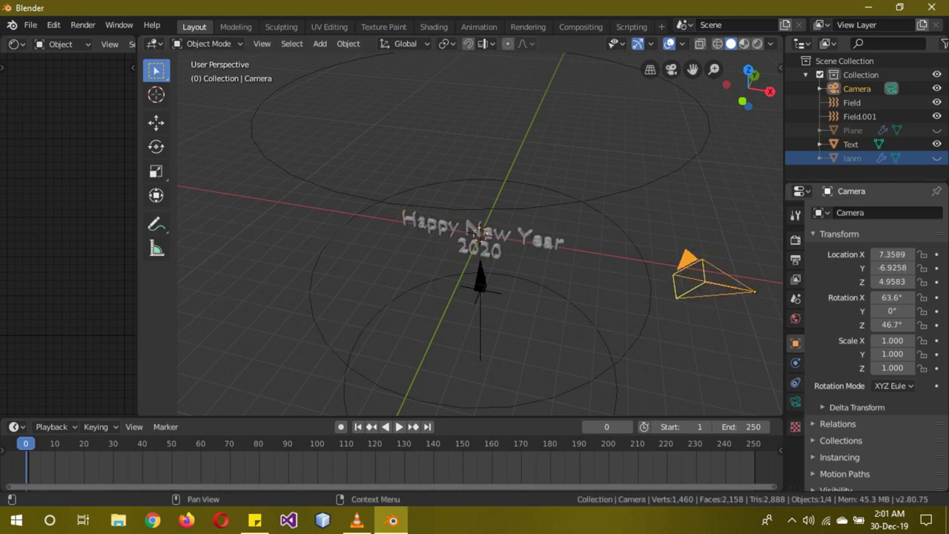
pyautogui.click(891, 324)
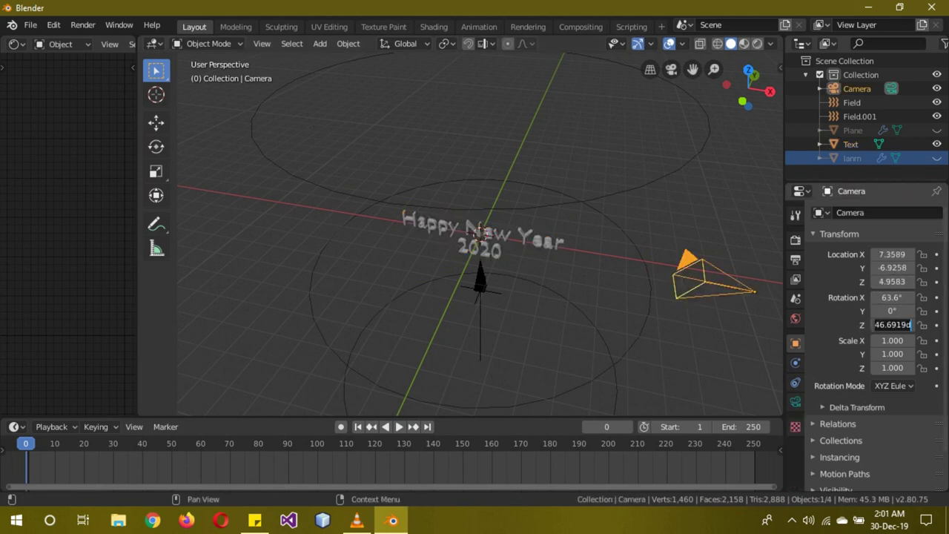
pyautogui.write('0')
pyautogui.click(891, 254)
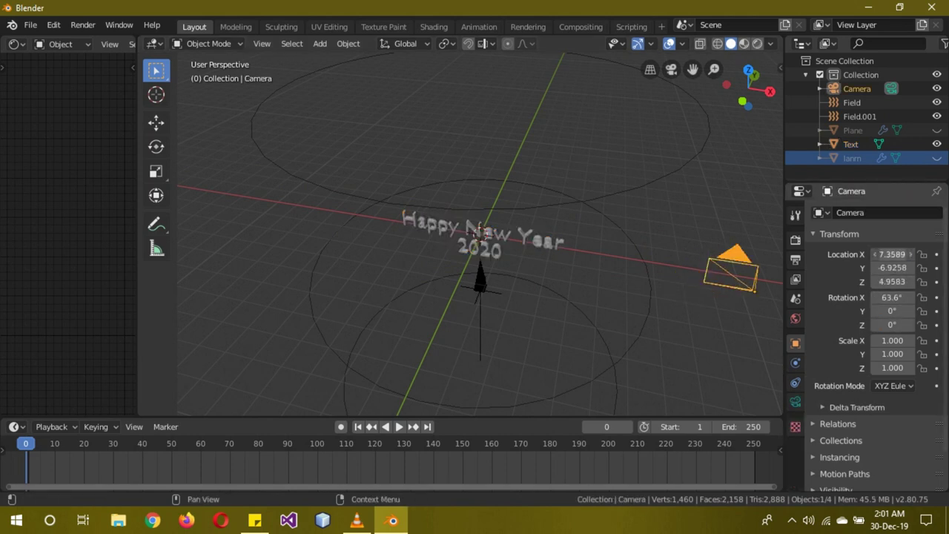
pyautogui.write('0')
pyautogui.click(891, 267)
pyautogui.write('0')
pyautogui.click(891, 282)
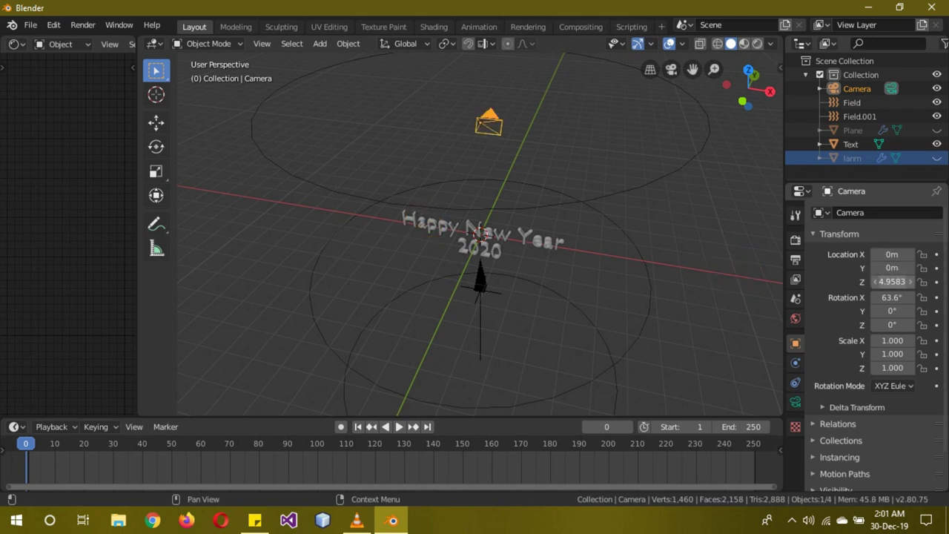
pyautogui.write('0')
pyautogui.press('Return')
# - Set the camera's X rotation to 90° and view through the camera
pyautogui.click(891, 297)
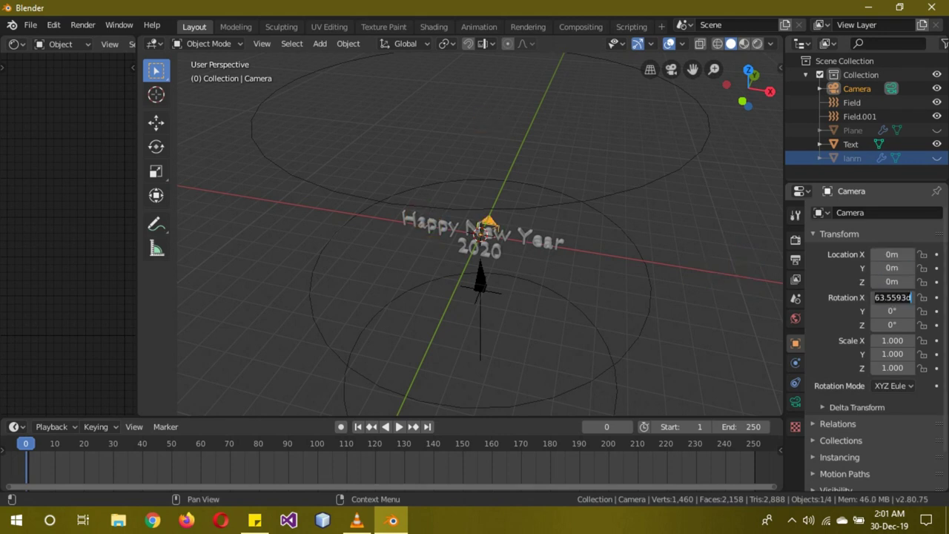
pyautogui.write('90')
pyautogui.write('0')
pyautogui.press('Return')
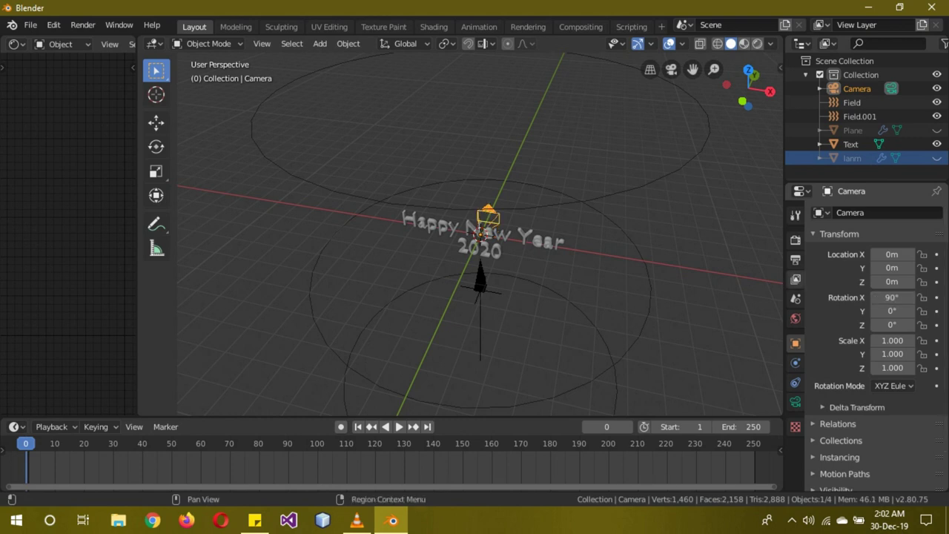
pyautogui.press('KP_0')
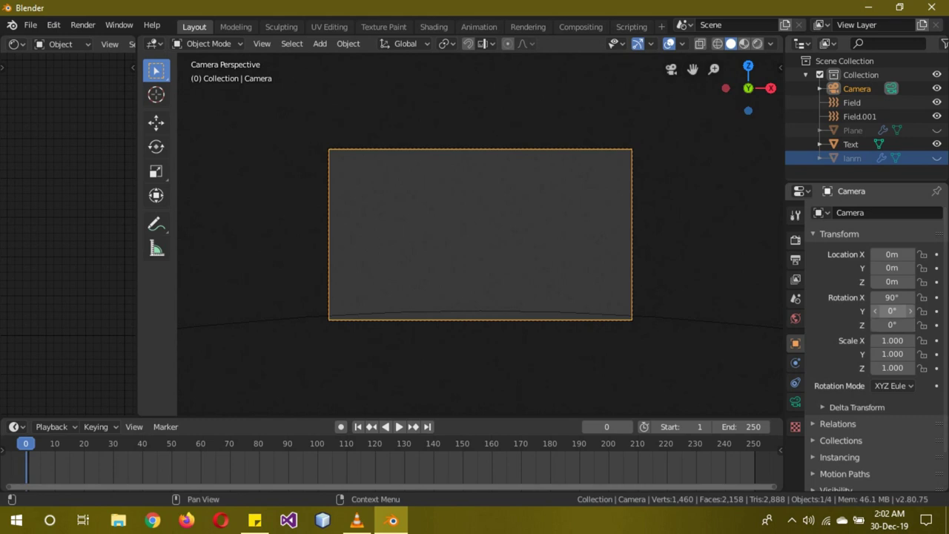
# - Move the camera to Y -15.77m so the text fits, then preview the scene in Rendered shading
pyautogui.moveTo(892, 267); pyautogui.dragTo(878, 268)
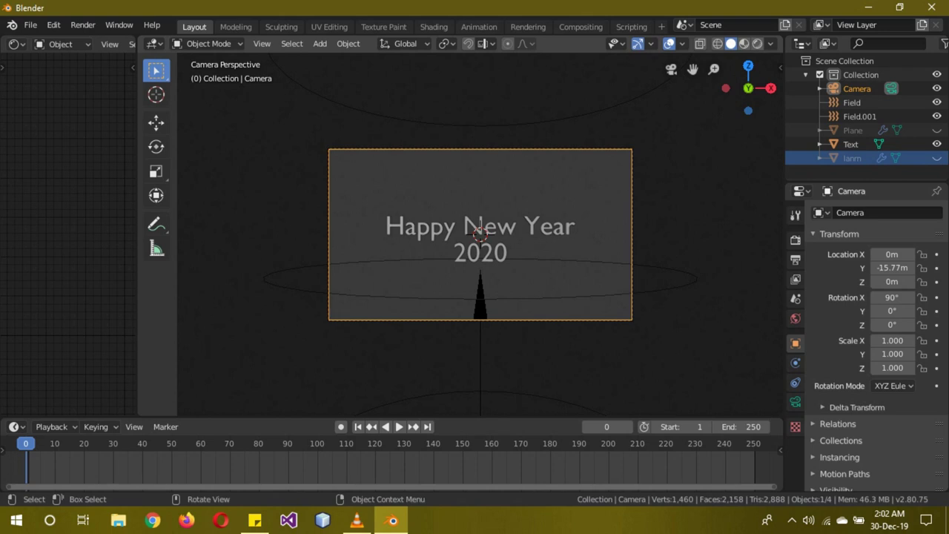
pyautogui.press('z')
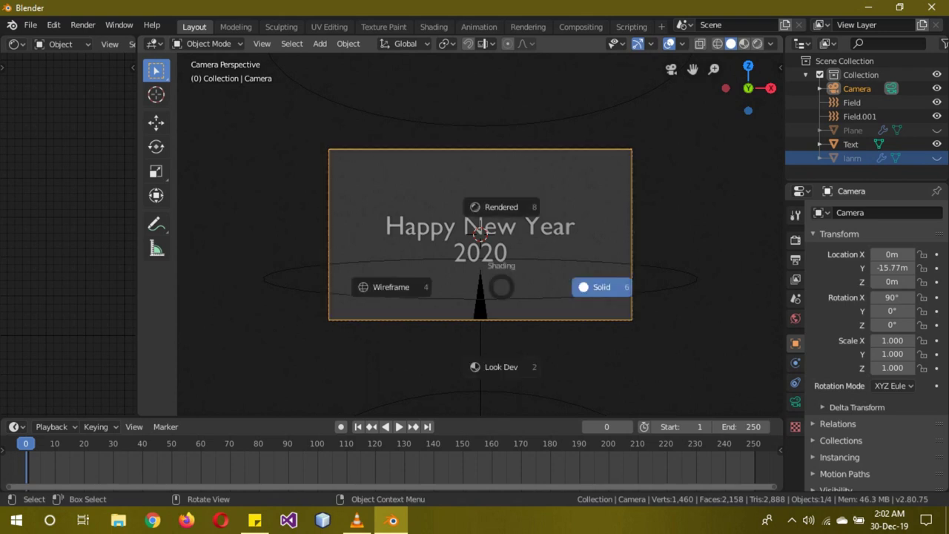
pyautogui.click(468, 221)
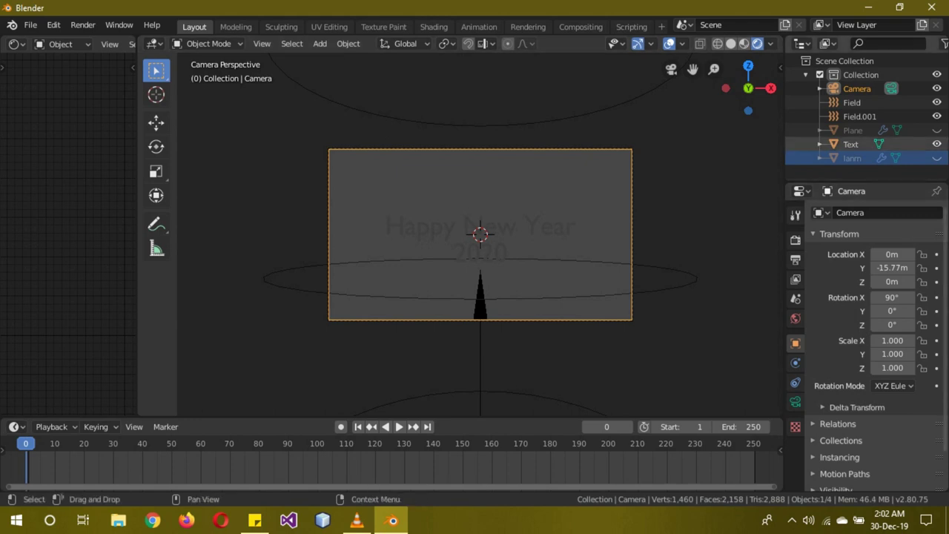
pyautogui.moveTo(475, 222); pyautogui.dragTo(474, 245, button='middle')
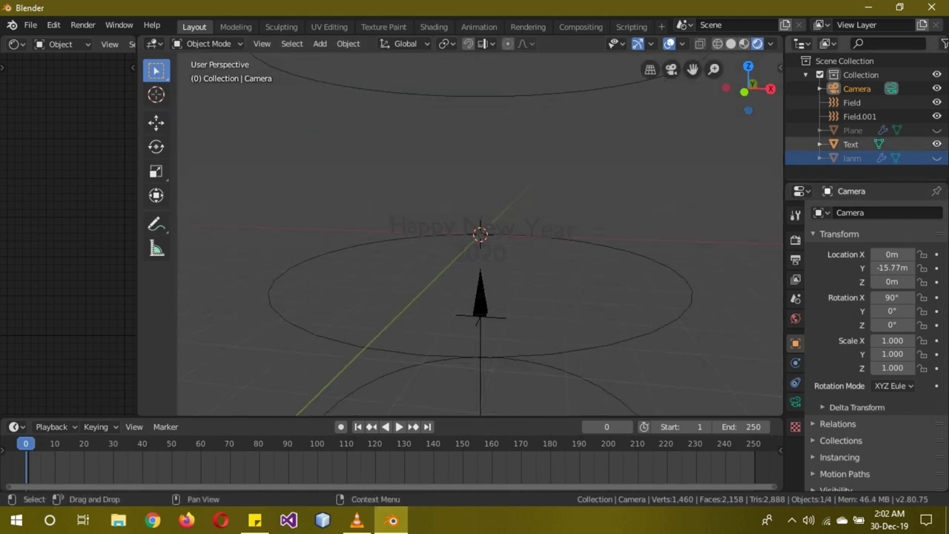
# - Unhide the Plane and lower it along Z below the text
pyautogui.click(936, 129)
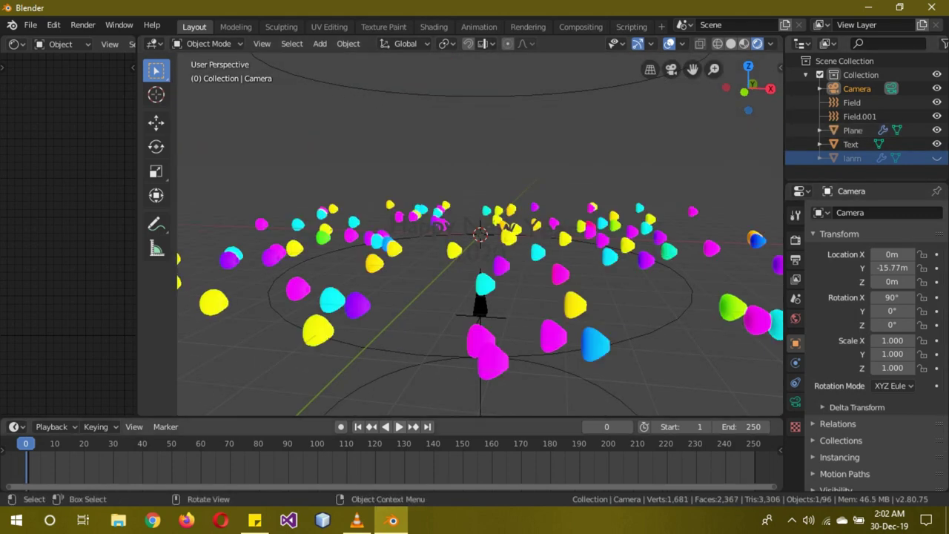
pyautogui.click(852, 130)
pyautogui.press('g')
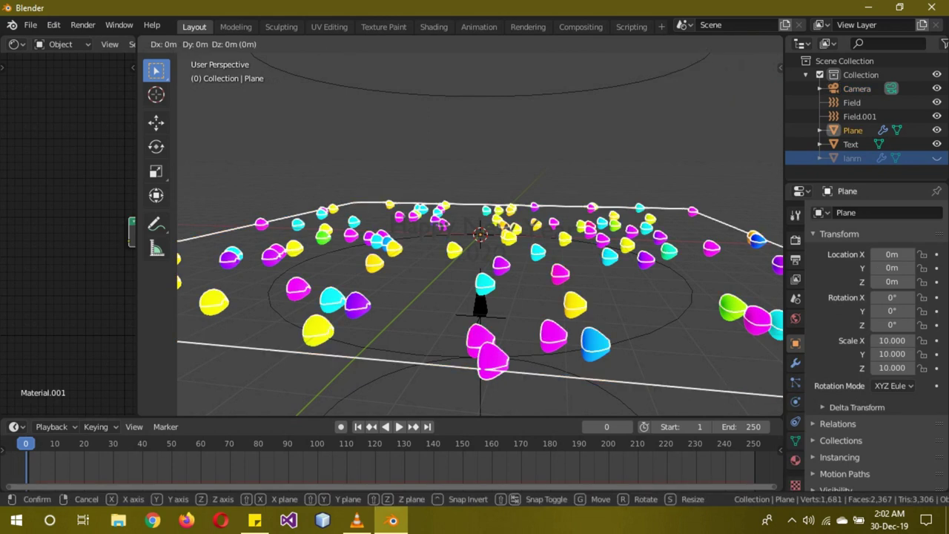
pyautogui.press('z')
pyautogui.press('Return')
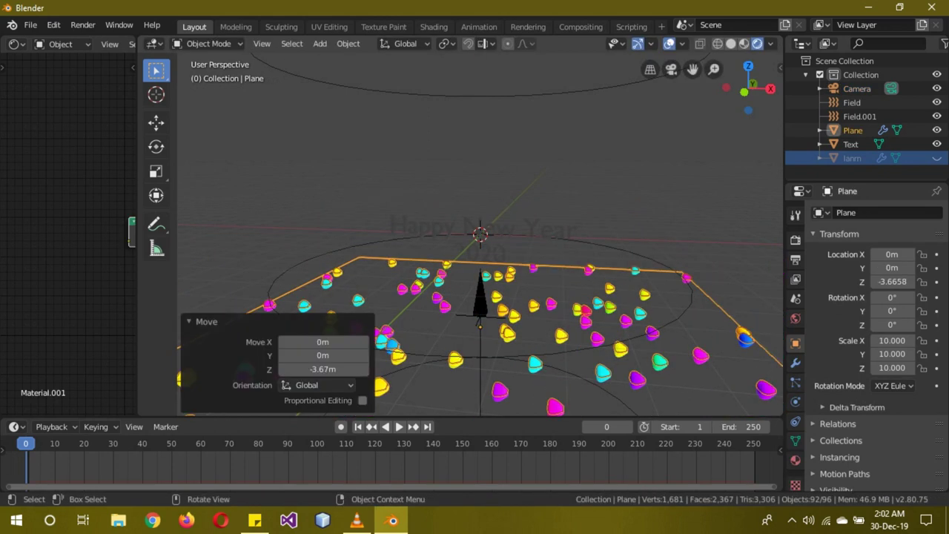
# - From the camera view, lower the Plane further to Z -5.3566 and play the rising lanterns
pyautogui.press('KP_0')
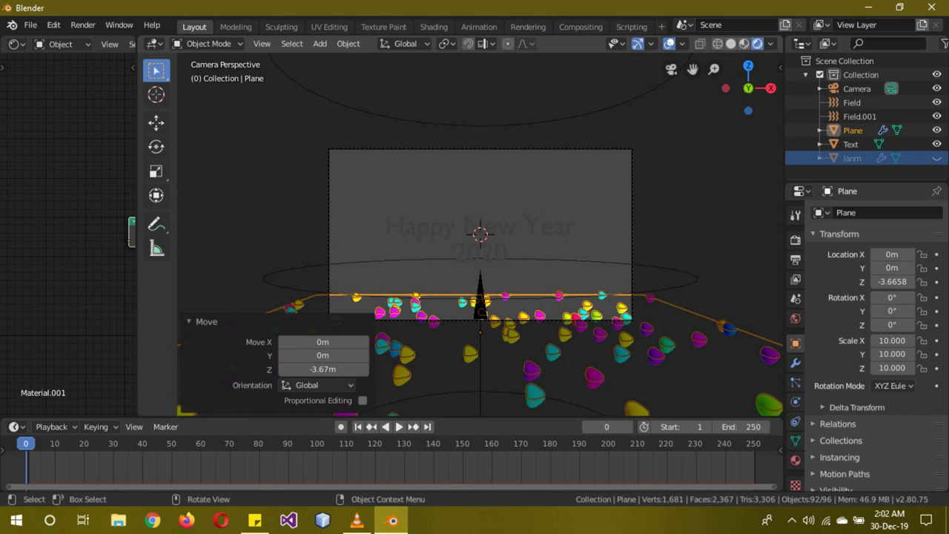
pyautogui.press('g')
pyautogui.press('z')
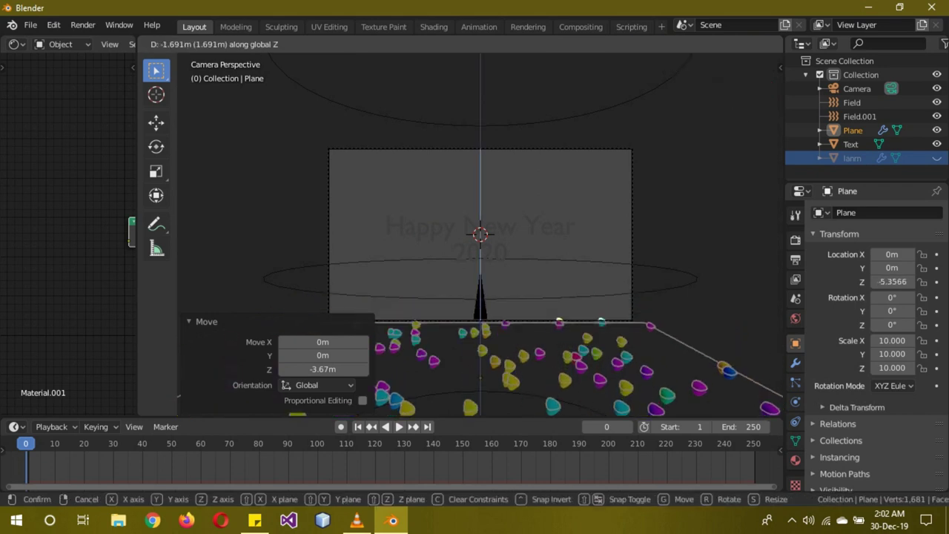
pyautogui.press('Return')
pyautogui.click(392, 426)
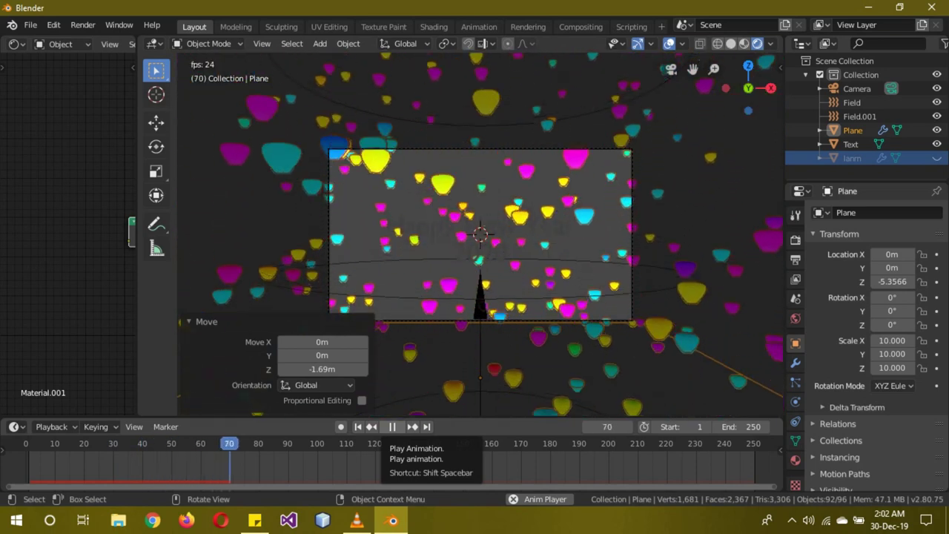
# - Stop playback and enable Bloom in the Eevee render settings so the lanterns glow
pyautogui.click(392, 426)
pyautogui.click(795, 239)
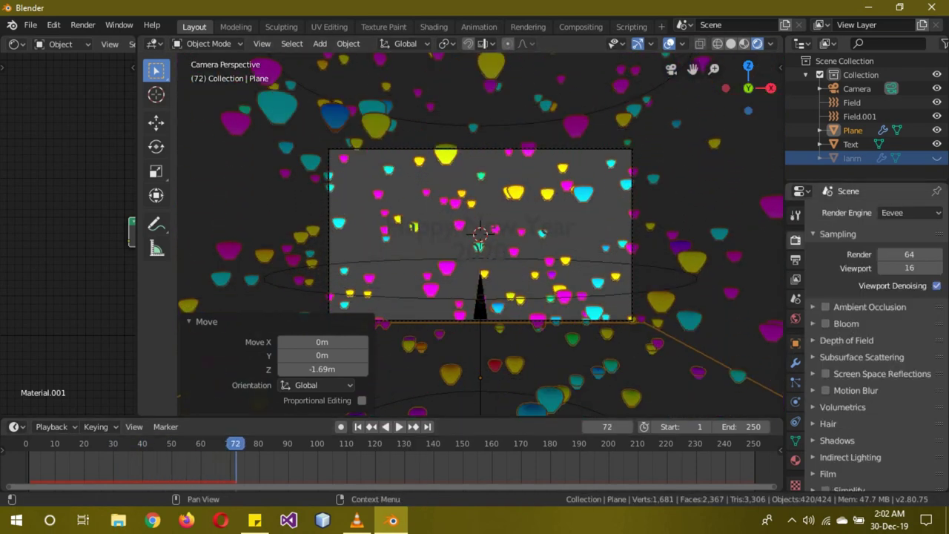
pyautogui.click(825, 323)
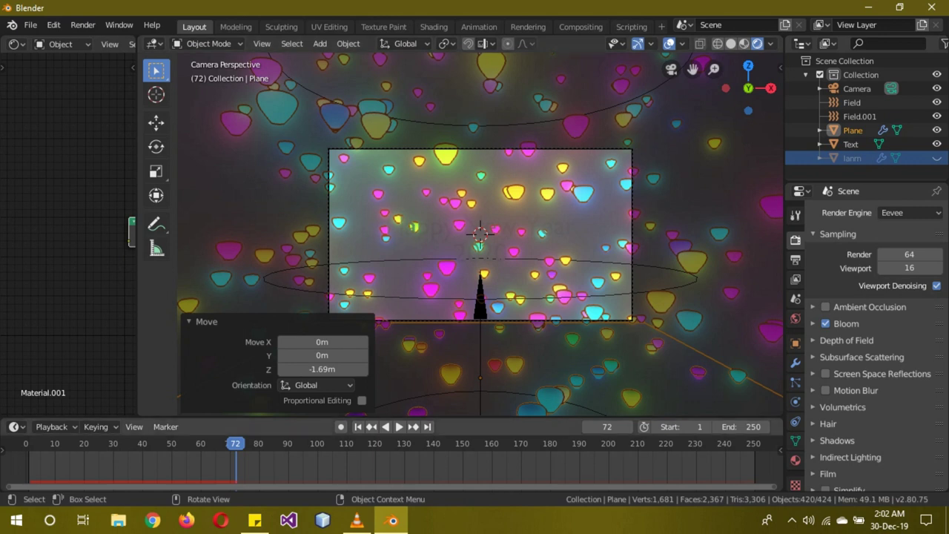
# - Replay the animation from the first frame, then switch the viewport to Solid shading
pyautogui.hotkey('shift', 'Left')
pyautogui.press('space')
pyautogui.press('space')
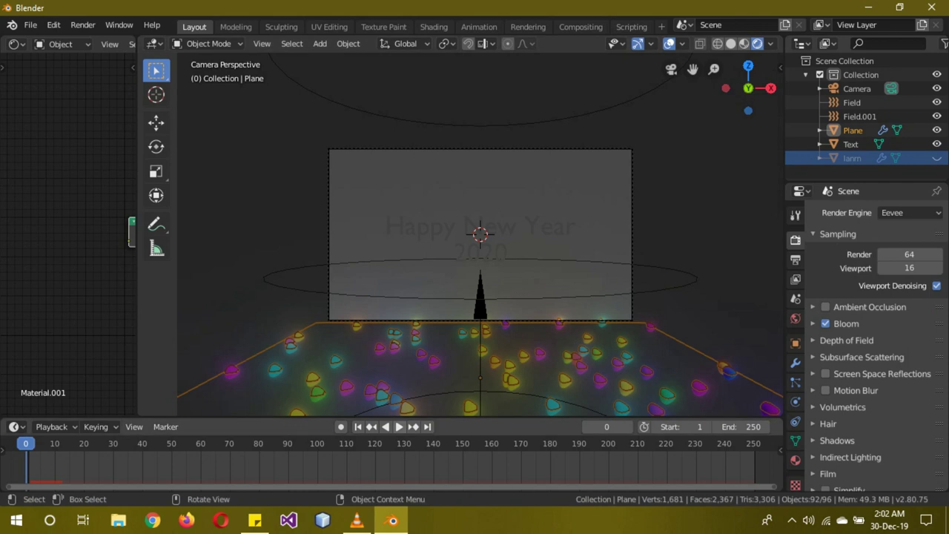
pyautogui.press('z')
pyautogui.click(646, 338)
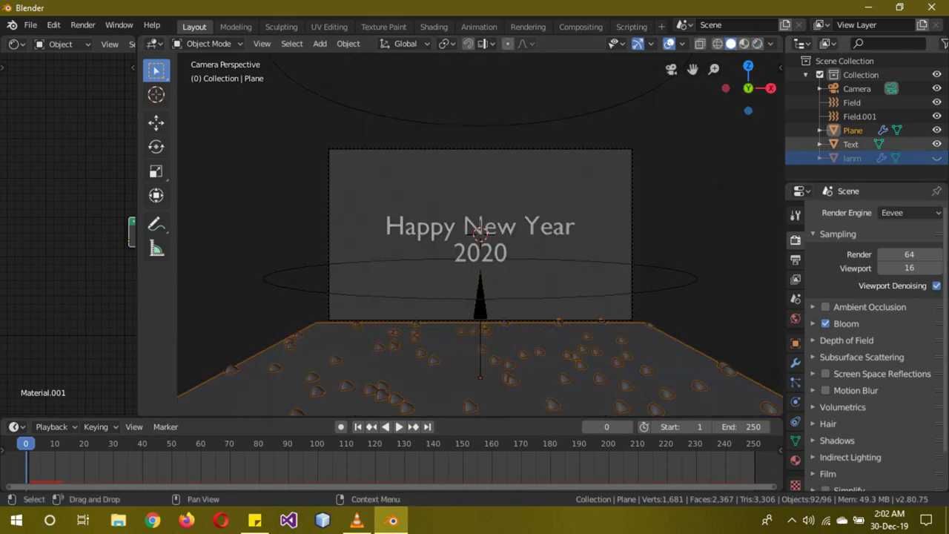
# - Zoom out and orbit to a high User Perspective overview, then select the lantern to show its nodes
pyautogui.scroll(-2, 480, 235)
pyautogui.scroll(-3, 480, 236)
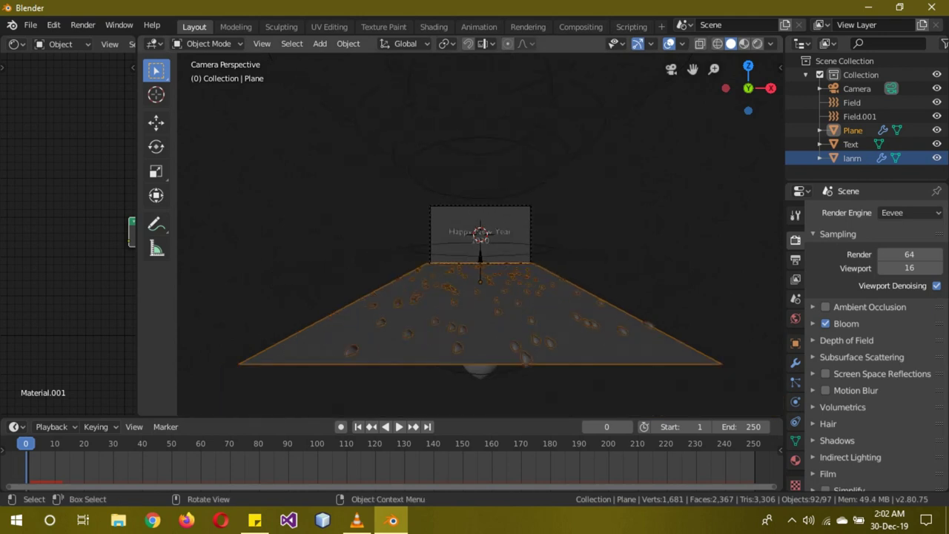
pyautogui.moveTo(480, 236); pyautogui.dragTo(479, 237, button='middle')
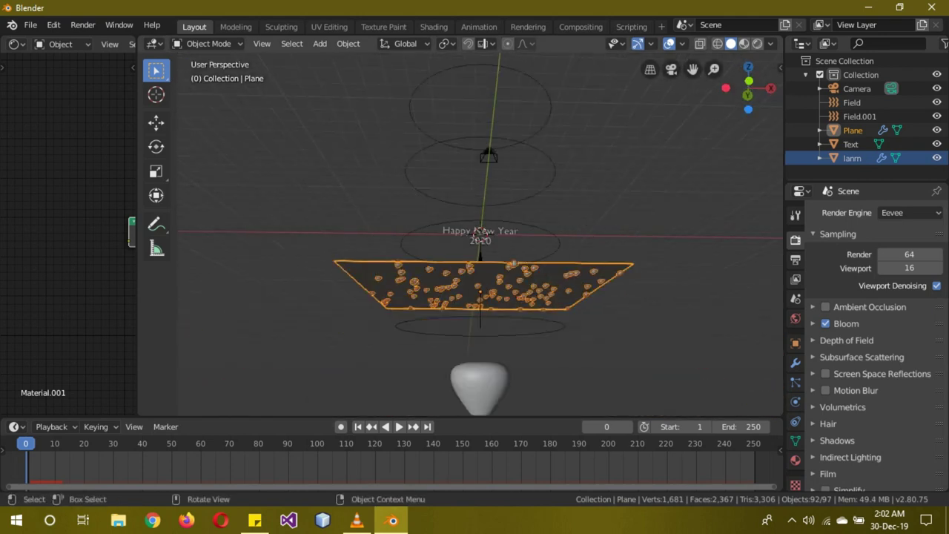
pyautogui.click(480, 386)
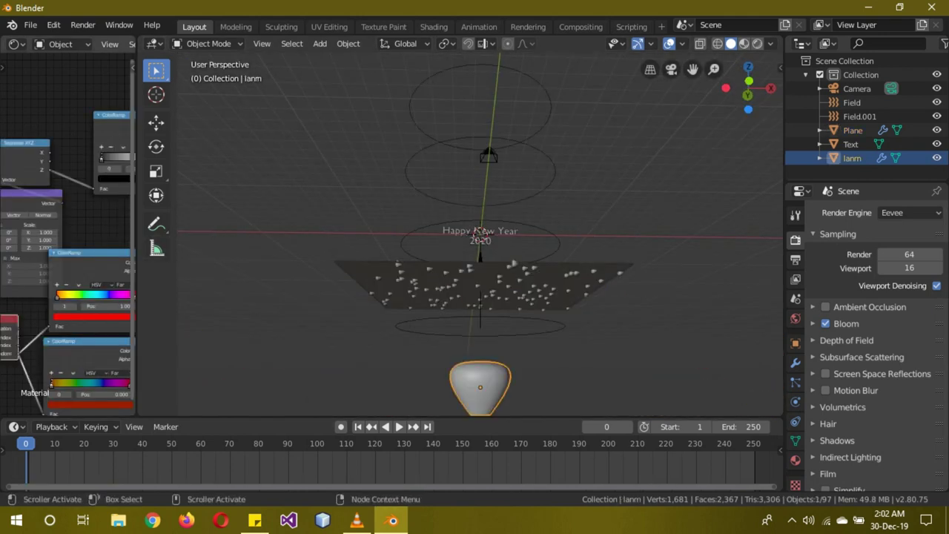
# - Widen the node editor and duplicate the ColorRamp, setting the copy to RGB with Constant interpolation
pyautogui.moveTo(136, 222); pyautogui.dragTo(626, 222)
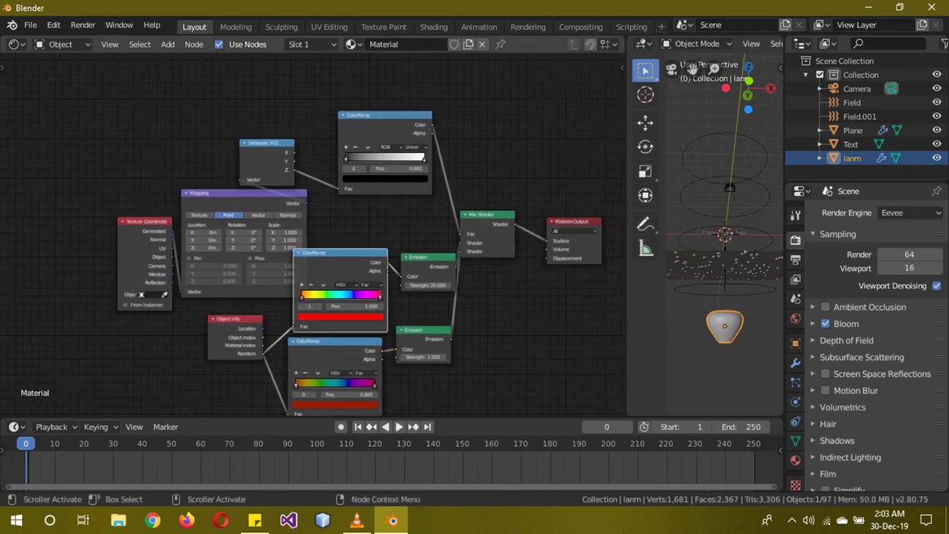
pyautogui.click(334, 289)
pyautogui.hotkey('shift', 'd')
pyautogui.click(553, 345)
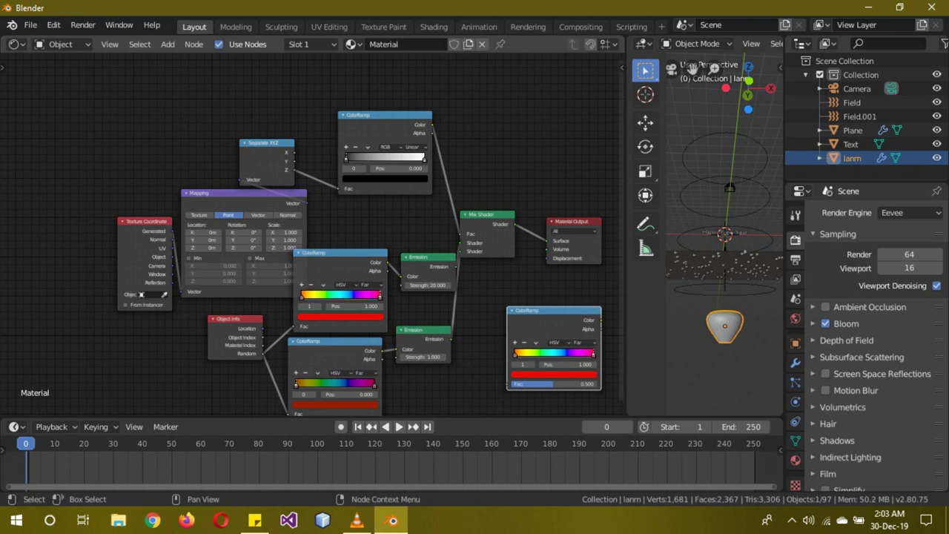
pyautogui.click(554, 342)
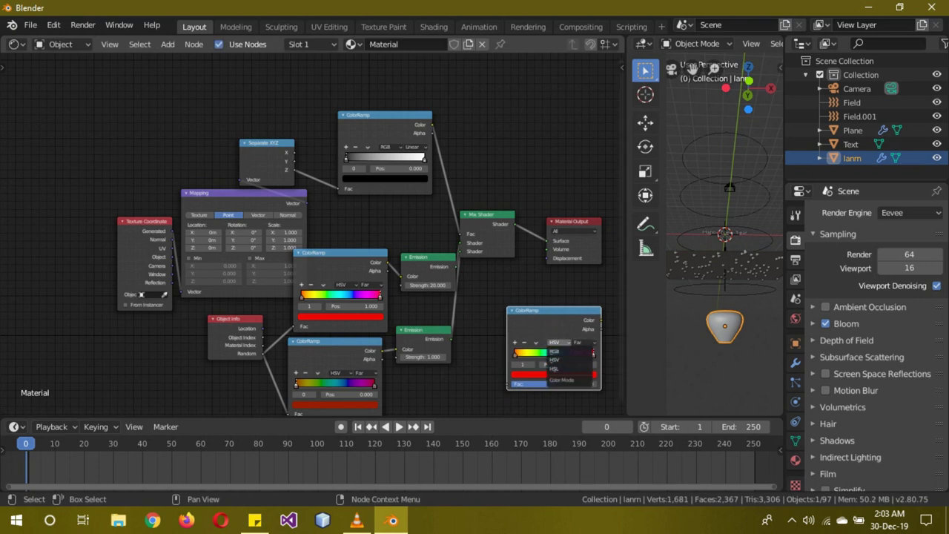
pyautogui.click(555, 351)
pyautogui.click(583, 342)
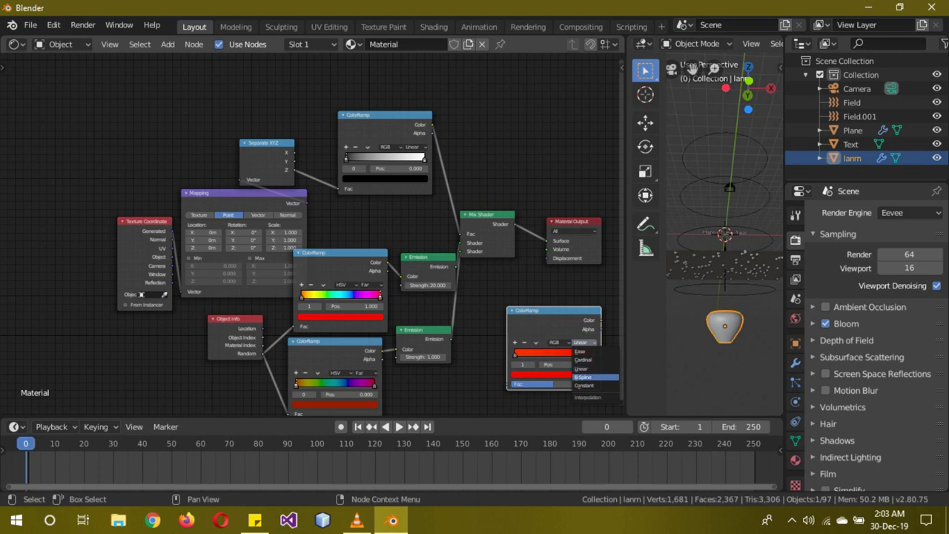
pyautogui.click(584, 385)
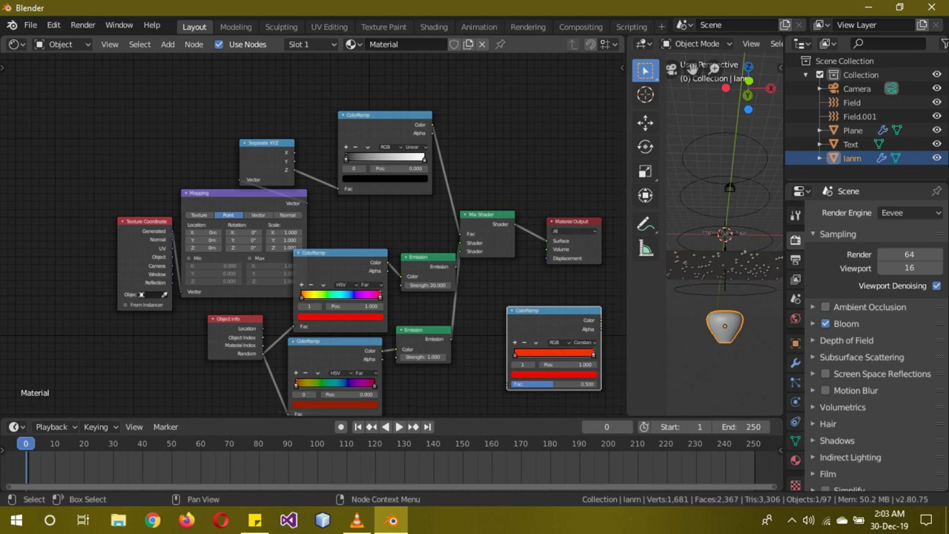
# - Add colour stops to the copied ramp and colour them pink, light blue and green
pyautogui.click(515, 342)
pyautogui.click(514, 342)
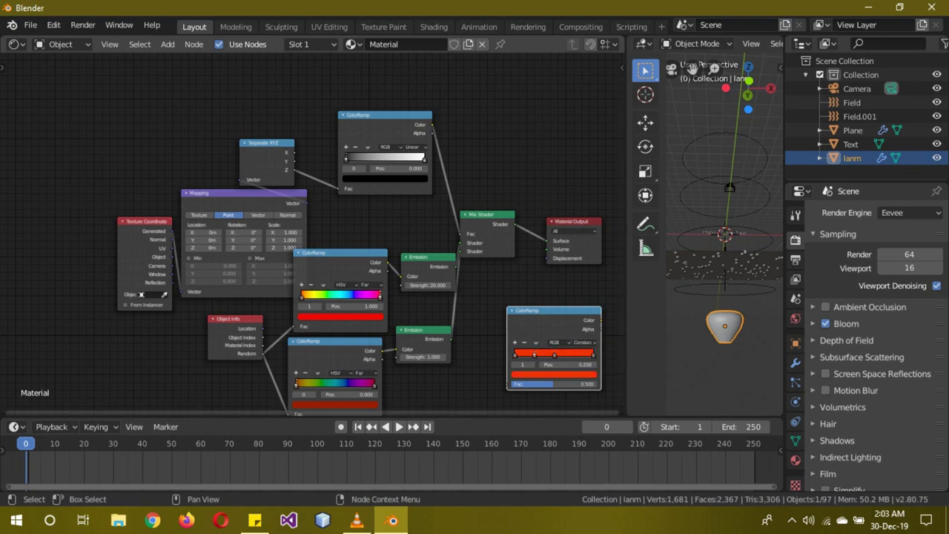
pyautogui.click(554, 374)
pyautogui.click(552, 296)
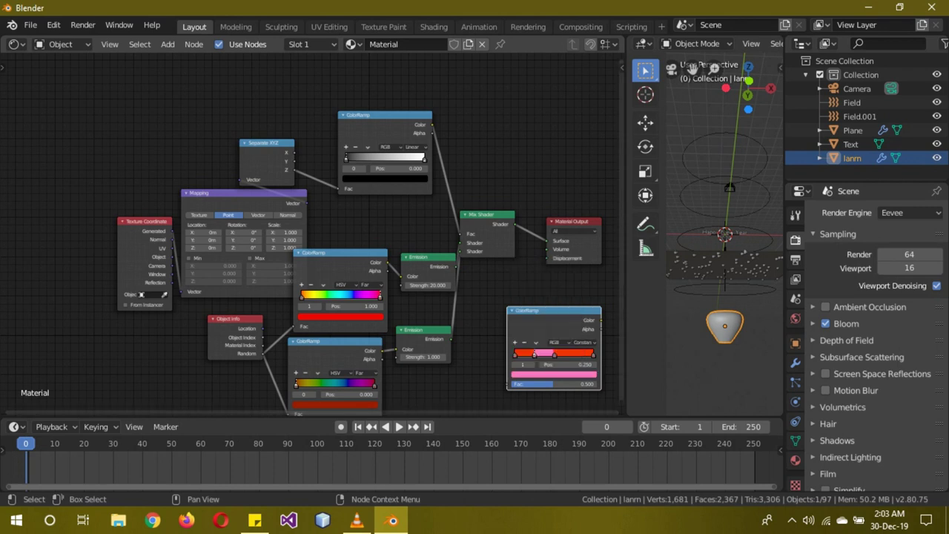
pyautogui.click(553, 374)
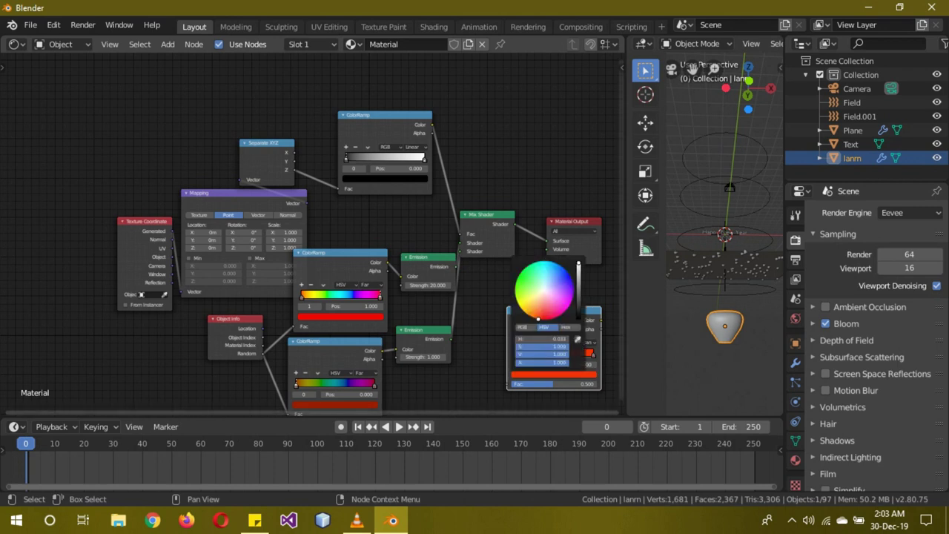
pyautogui.click(553, 272)
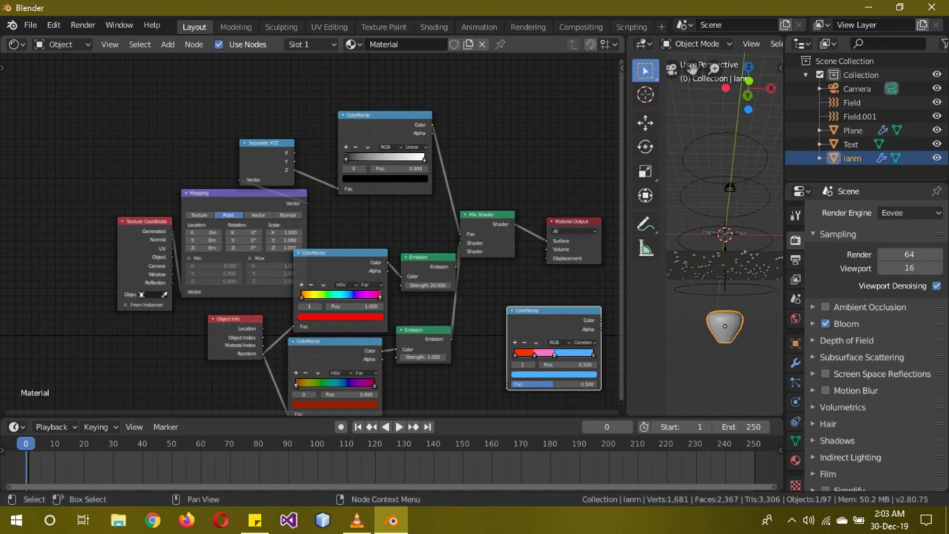
pyautogui.click(516, 355)
pyautogui.click(553, 374)
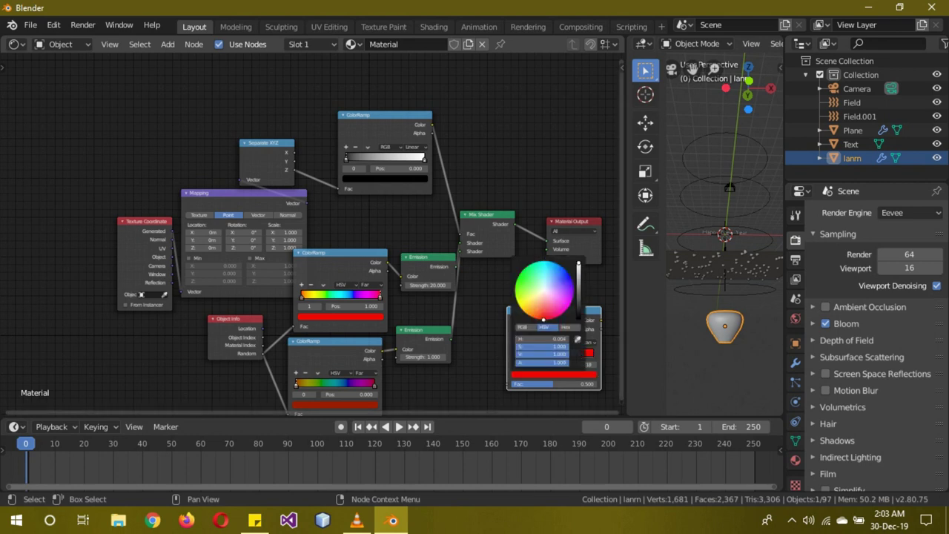
pyautogui.click(521, 277)
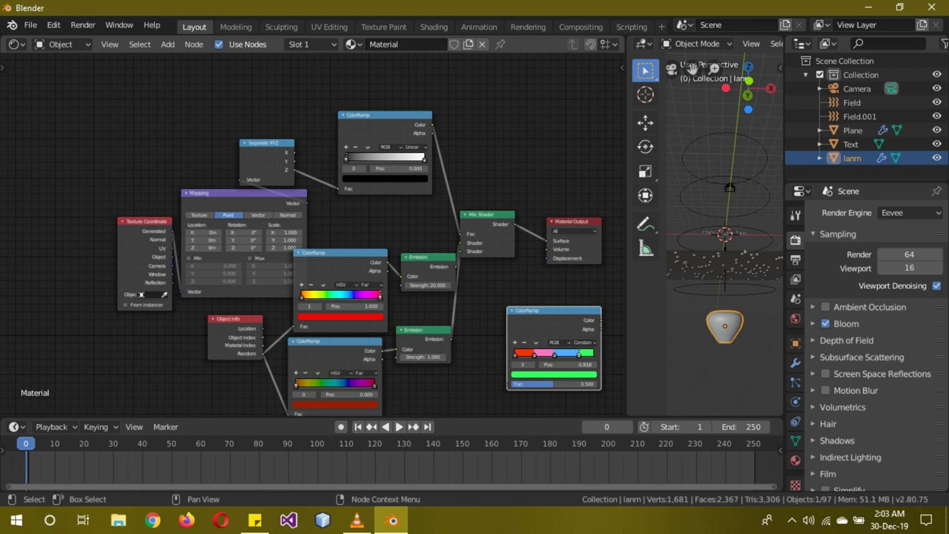
# - Delete the trial ColorRamp, shrink the node editor back and zoom the 3D view
pyautogui.press('x')
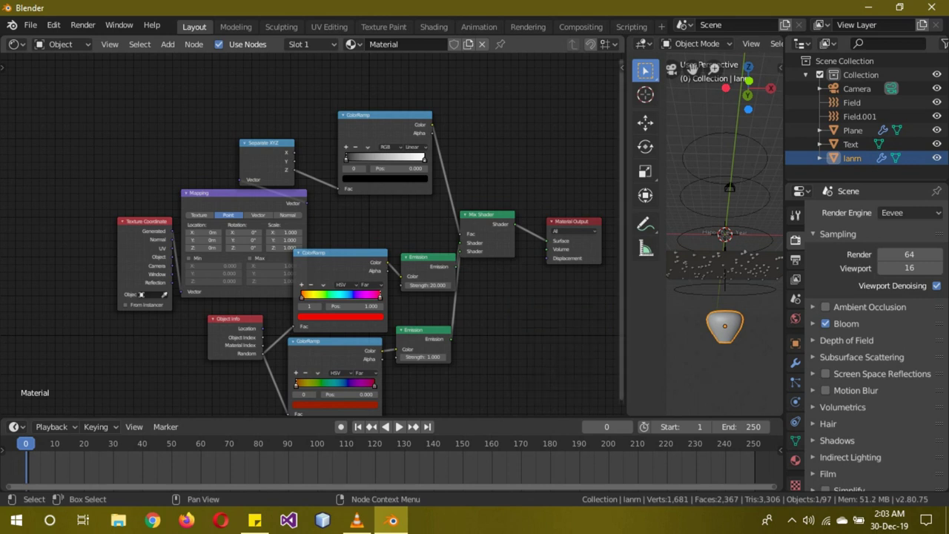
pyautogui.moveTo(626, 222); pyautogui.dragTo(140, 223)
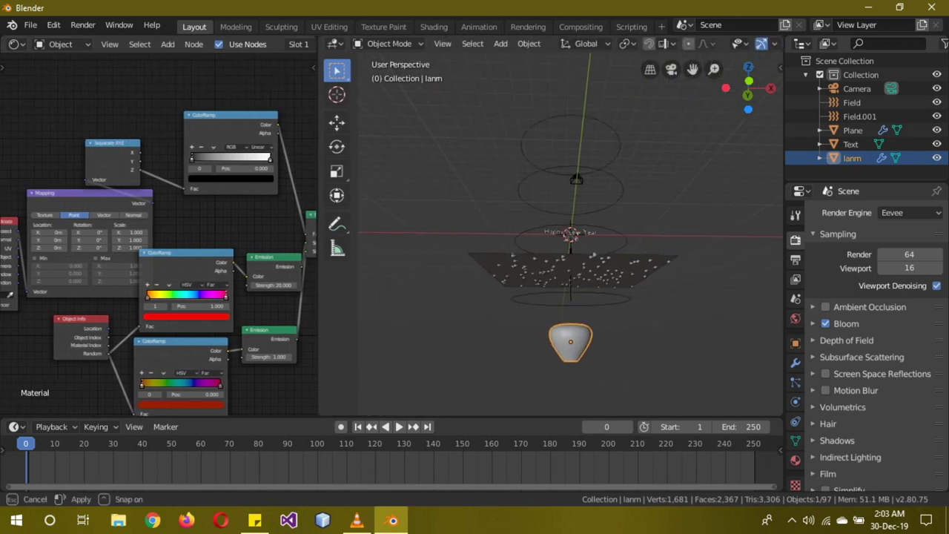
pyautogui.scroll(1, 478, 232)
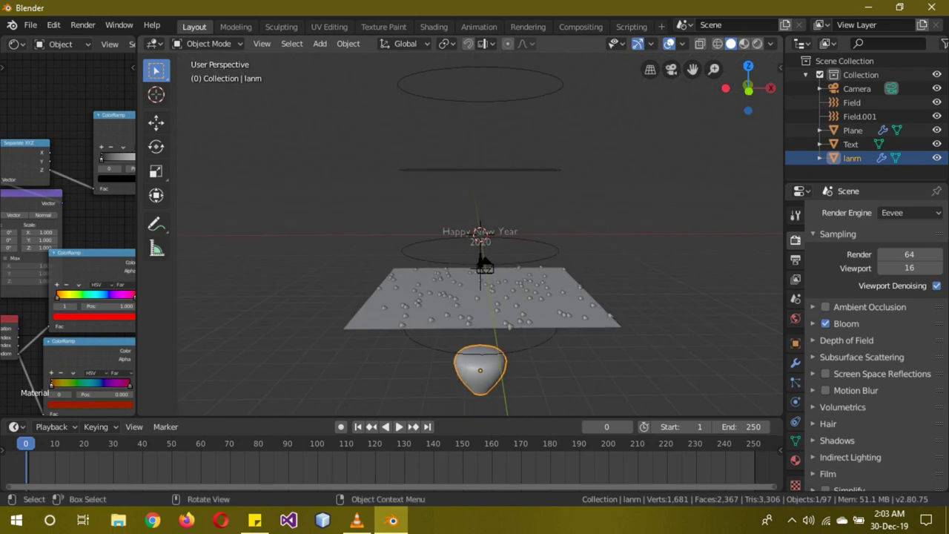
pyautogui.scroll(1, 478, 232)
pyautogui.scroll(2, 478, 232)
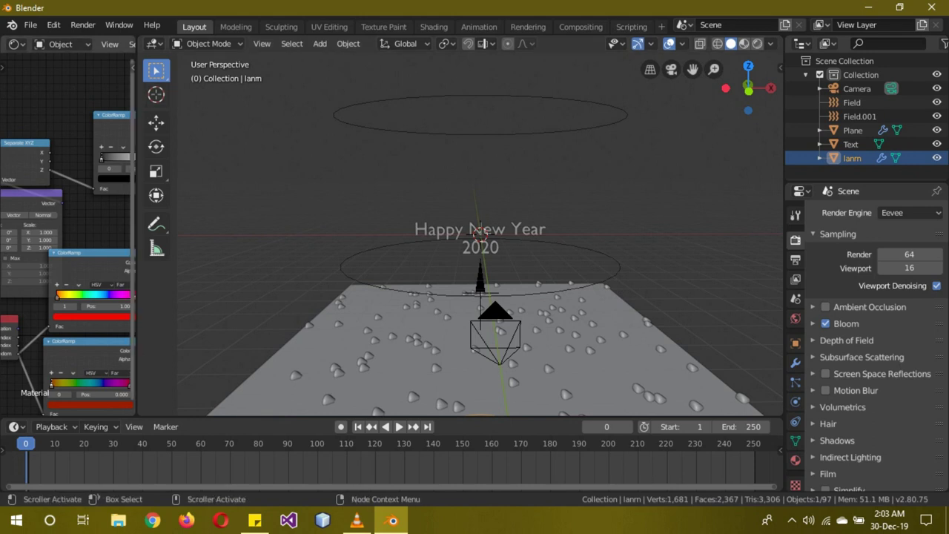
# - Switch the node editor to World shader nodes and widen it again
pyautogui.click(52, 44)
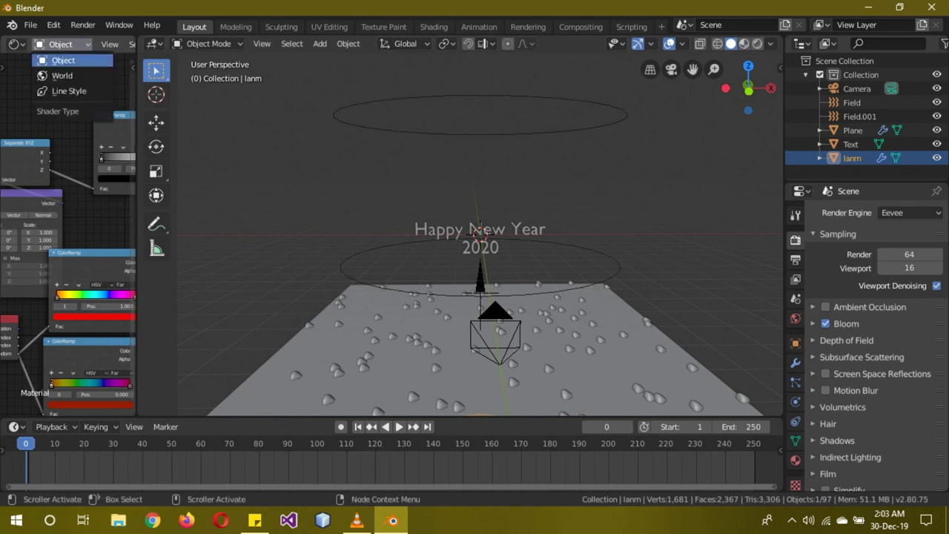
pyautogui.click(59, 74)
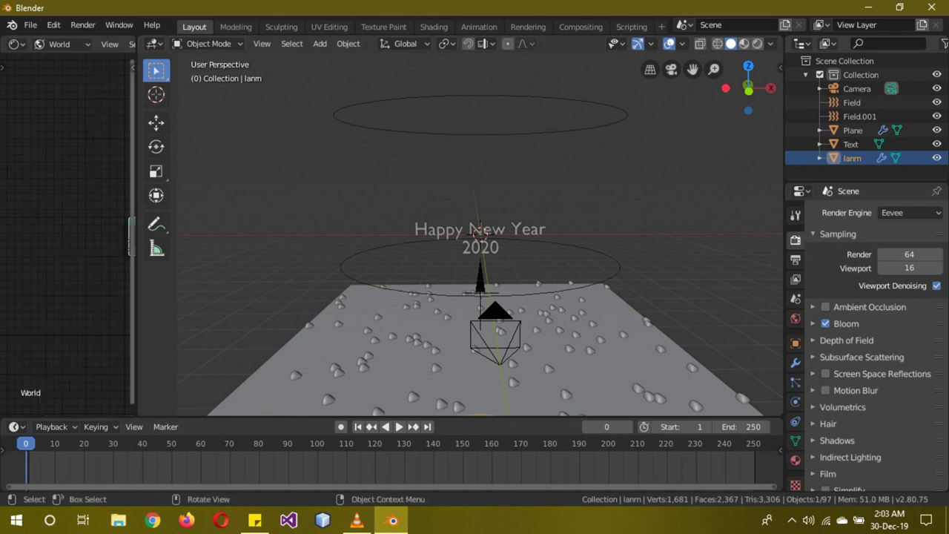
pyautogui.moveTo(132, 236)
pyautogui.mouseDown()
pyautogui.moveTo(604, 235)
pyautogui.moveTo(508, 177)
pyautogui.mouseUp()
pyautogui.scroll(2, 301, 234)
# - Rearrange the world nodes, delete the Background node and add an Environment Texture via 'env' search
pyautogui.click(566, 214)
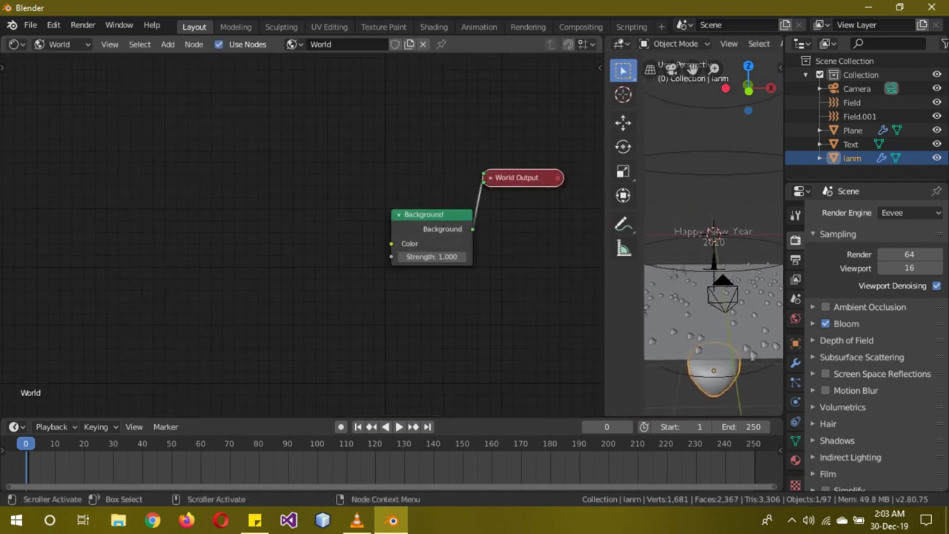
pyautogui.press('h')
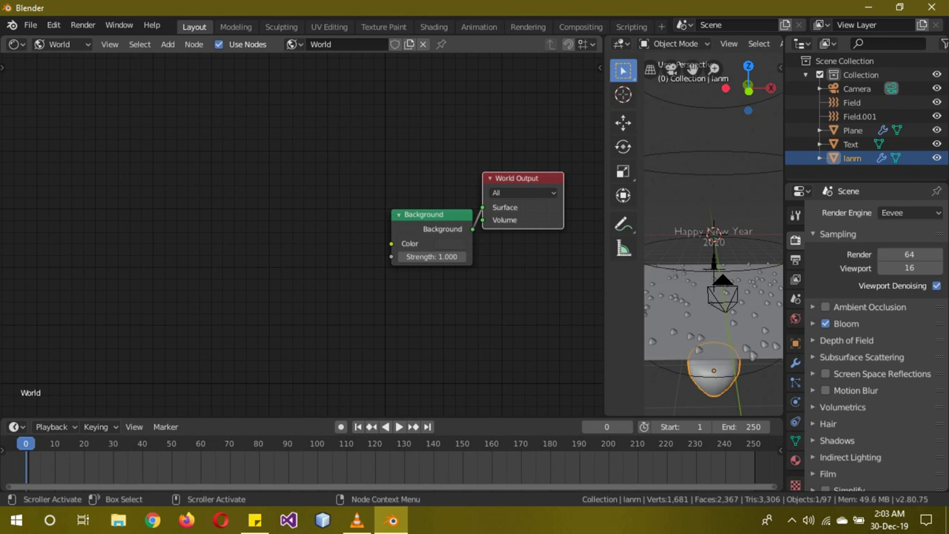
pyautogui.moveTo(430, 214); pyautogui.dragTo(343, 199)
pyautogui.press('x')
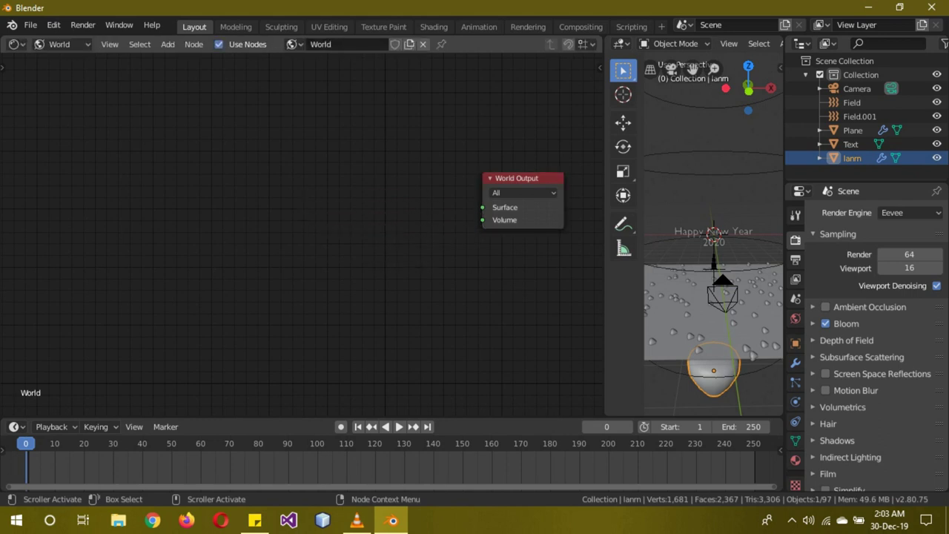
pyautogui.hotkey('shift', 'a')
pyautogui.click(222, 200)
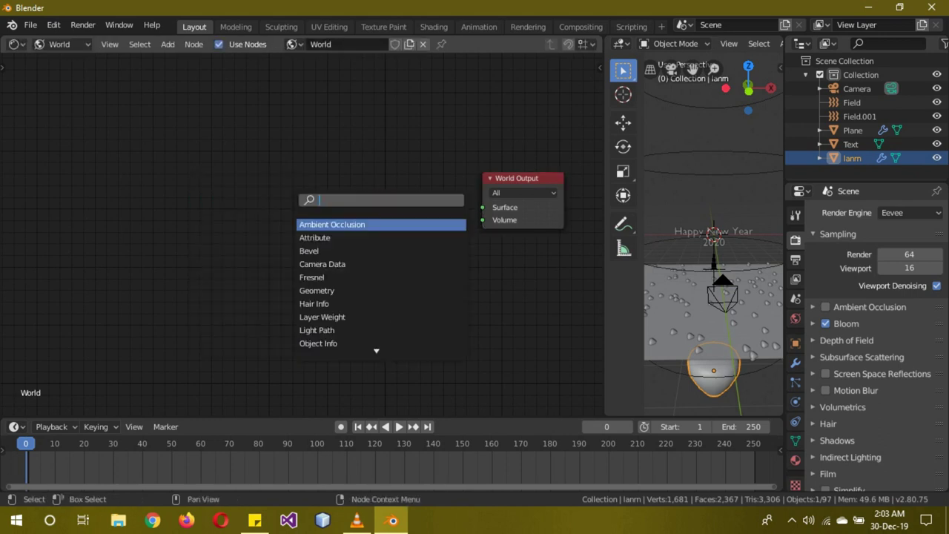
pyautogui.write('en')
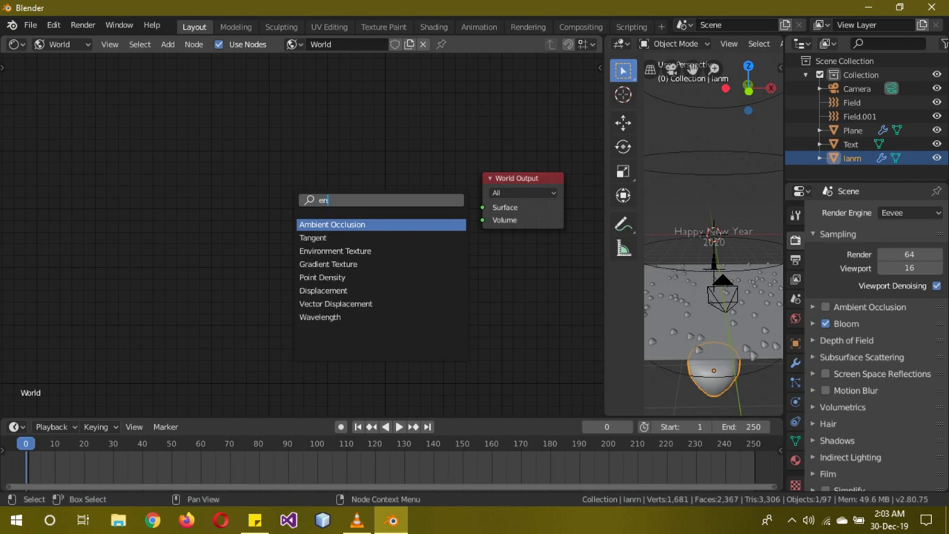
pyautogui.write('v')
pyautogui.press('Return')
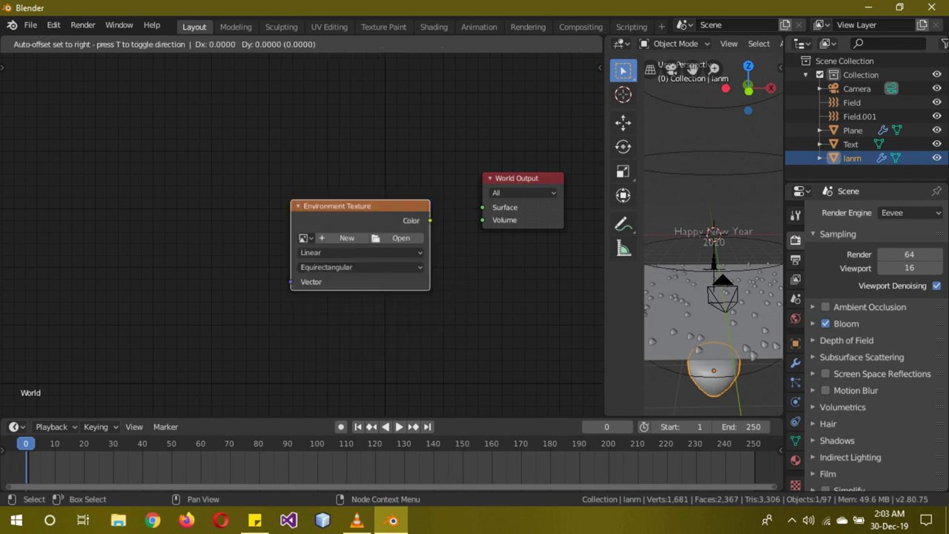
pyautogui.press('Return')
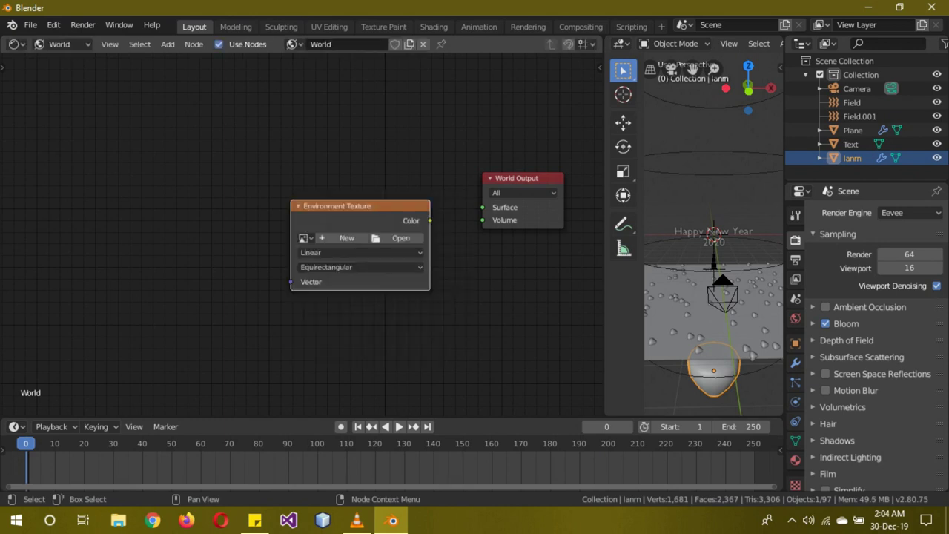
# - Load the unsplash photo from the Desktop and connect its Color to World Output Surface
pyautogui.click(400, 237)
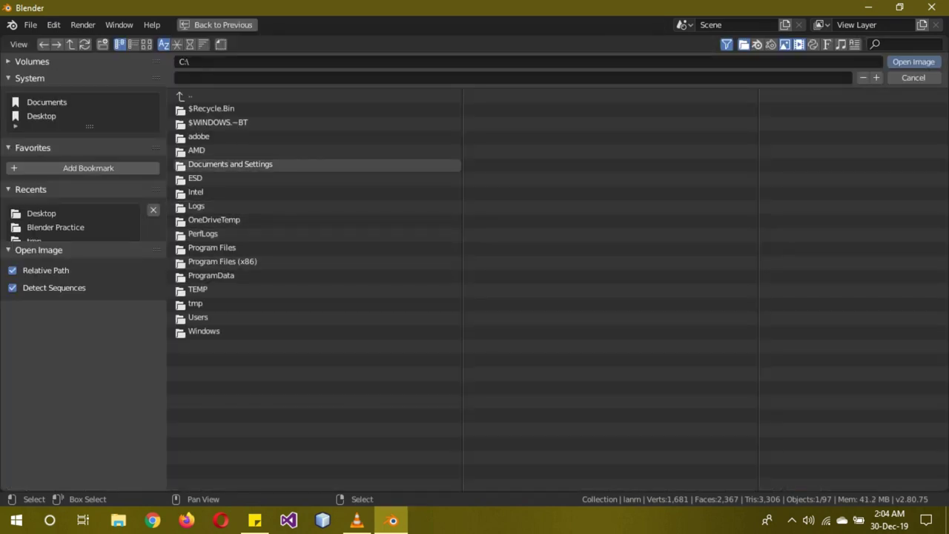
pyautogui.click(42, 212)
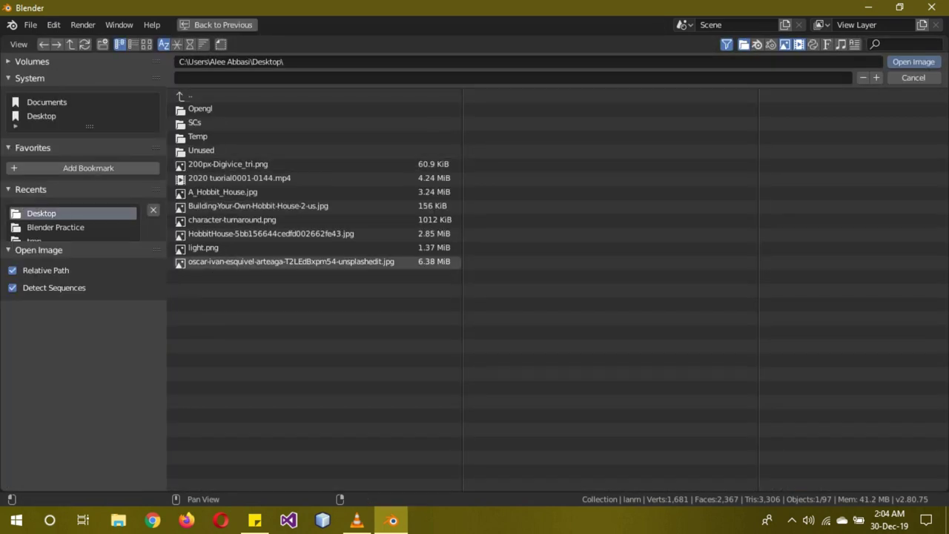
pyautogui.doubleClick(289, 261)
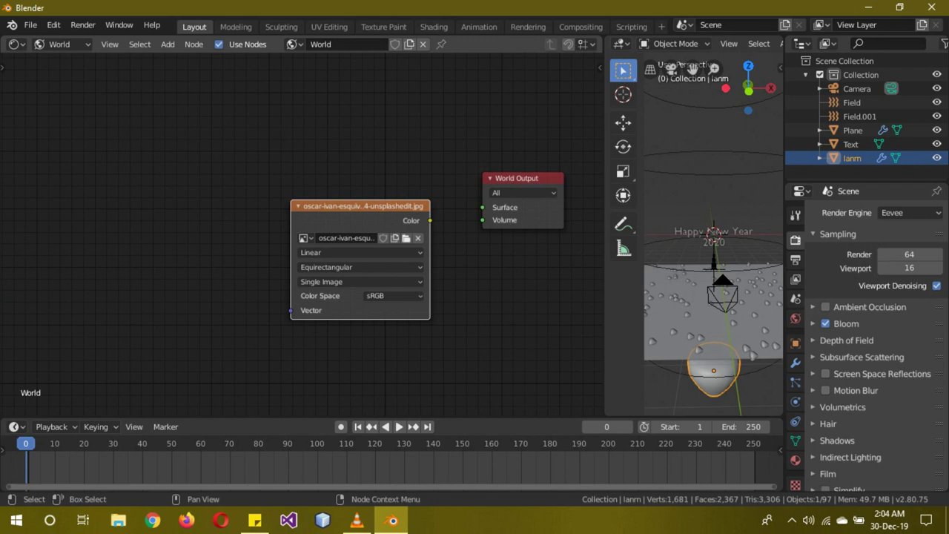
pyautogui.moveTo(429, 220); pyautogui.dragTo(483, 207)
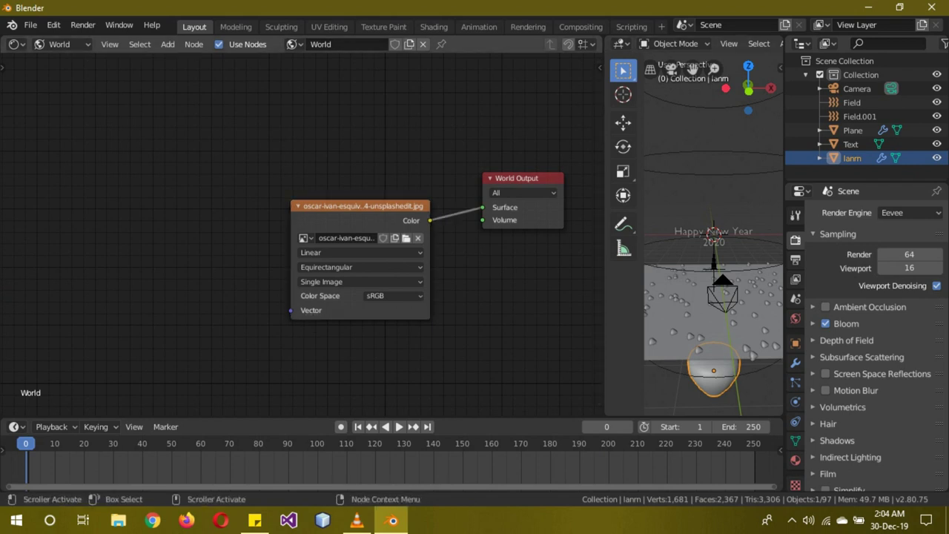
# - Add a Mapping node and a Texture Coordinate node to the world node tree
pyautogui.hotkey('shift', 'a')
pyautogui.write('mapp')
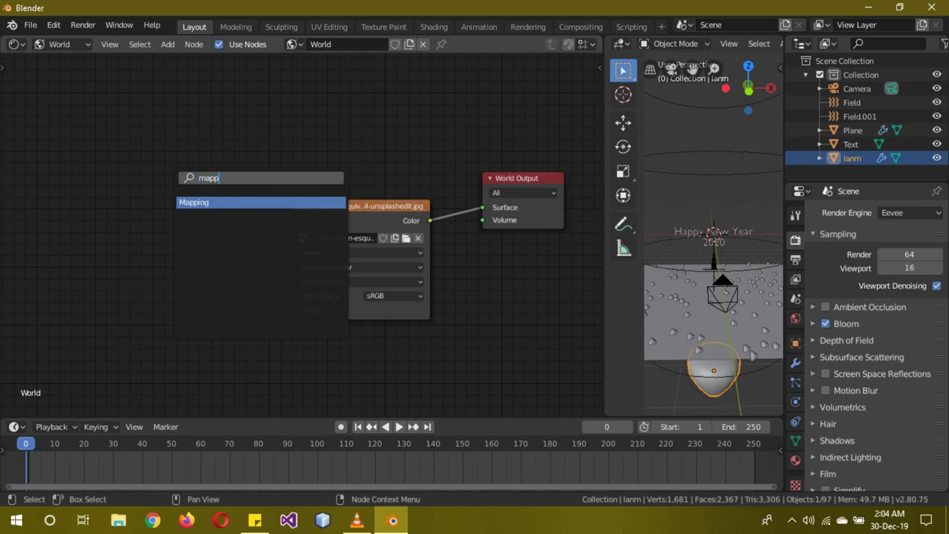
pyautogui.press('Return')
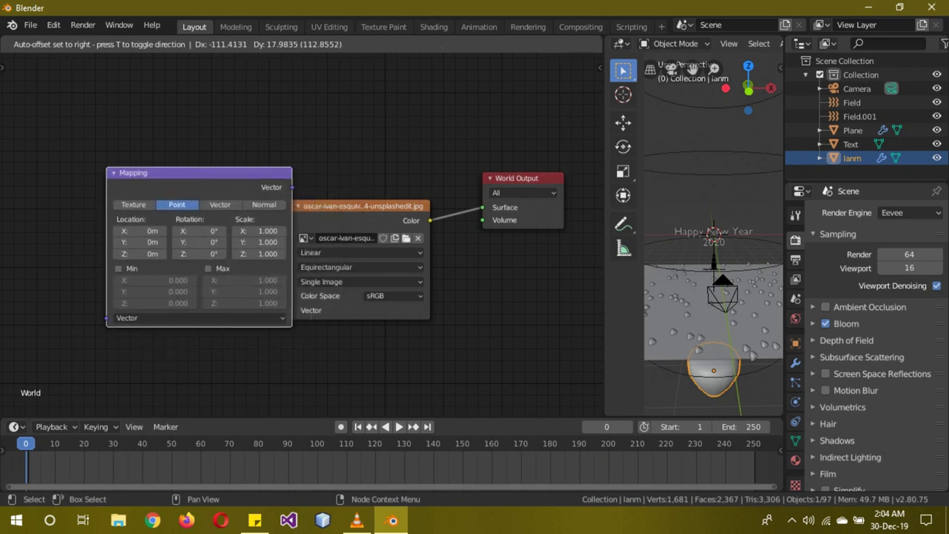
pyautogui.press('Return')
pyautogui.hotkey('shift', 'a')
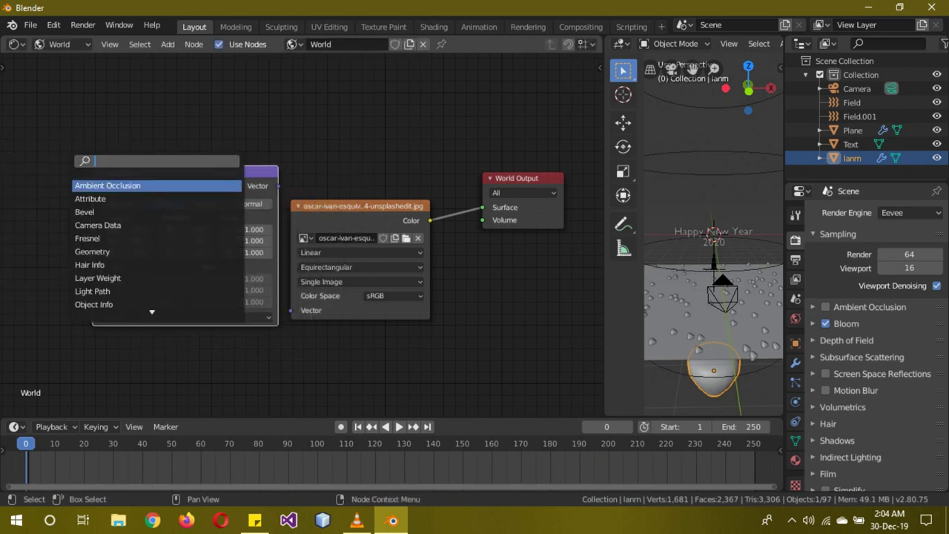
pyautogui.write('coo')
pyautogui.press('Return')
pyautogui.press('Escape')
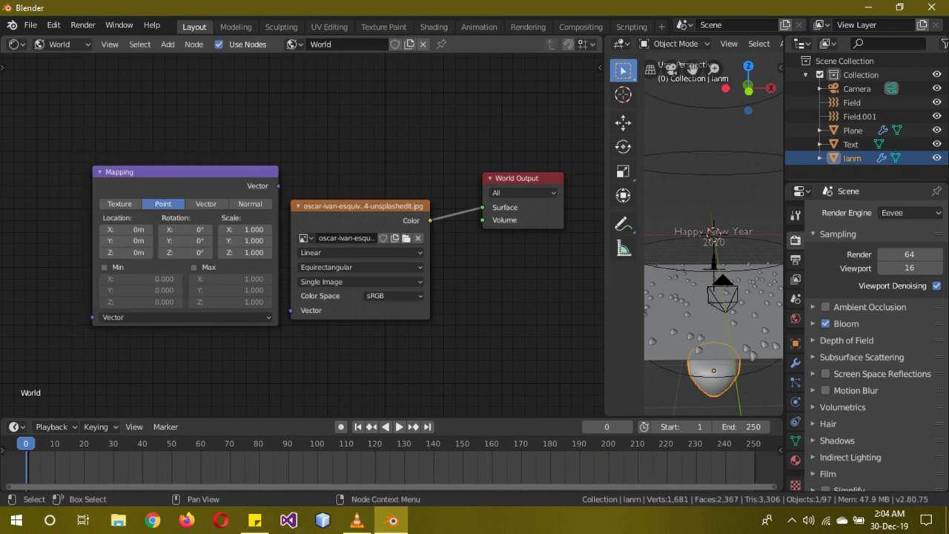
pyautogui.hotkey('shift', 'a')
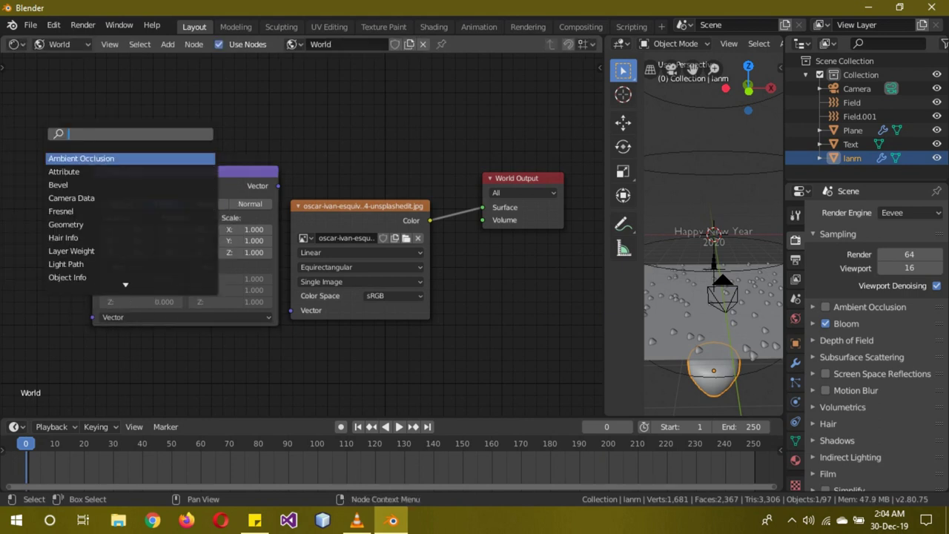
pyautogui.write('coo')
pyautogui.press('Return')
pyautogui.press('Return')
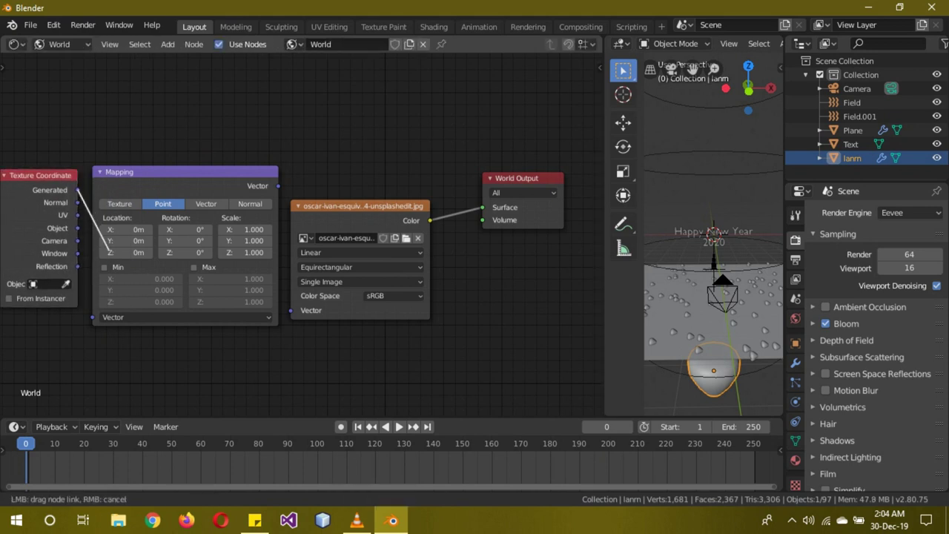
# - Wire Texture Coordinate through Mapping into the image Vector, set Location Z 0.4m, and widen the 3D view
pyautogui.moveTo(77, 202); pyautogui.dragTo(93, 317)
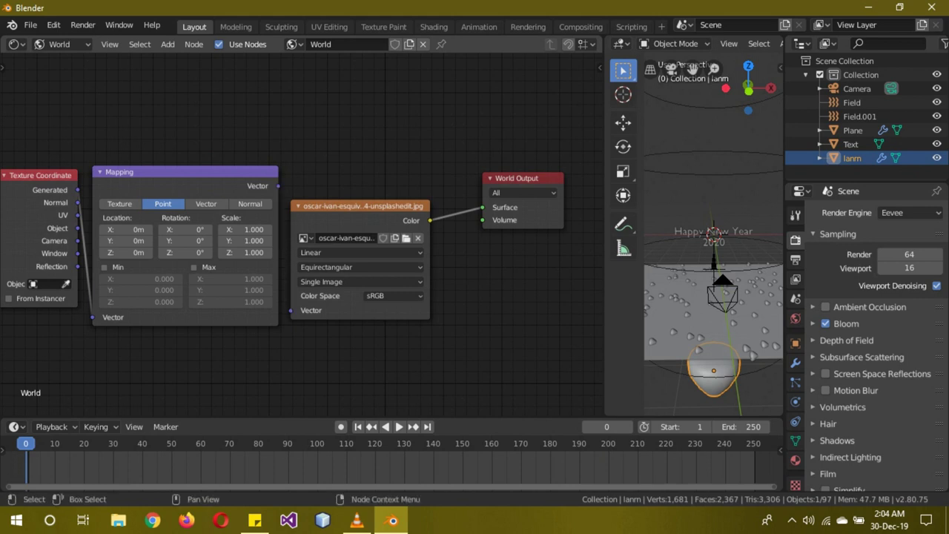
pyautogui.moveTo(291, 310); pyautogui.dragTo(278, 185)
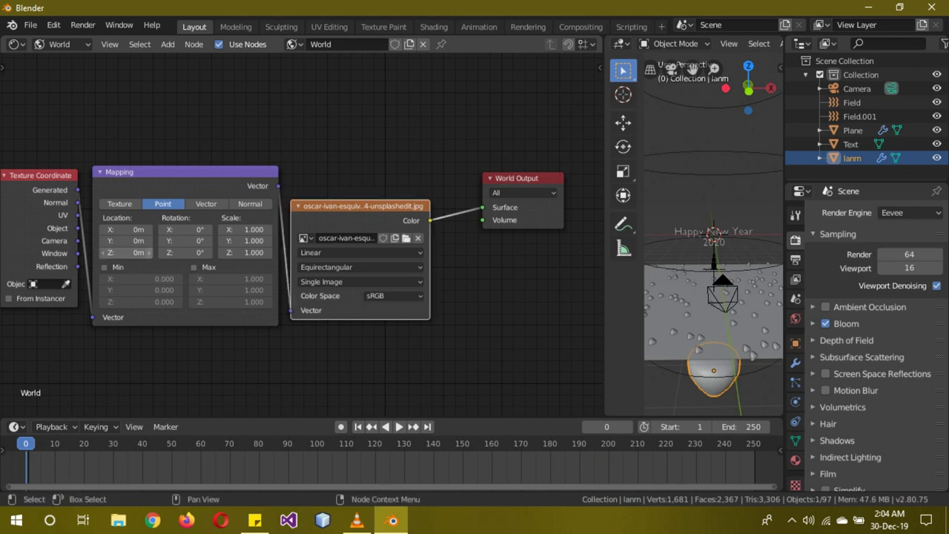
pyautogui.moveTo(134, 252); pyautogui.dragTo(144, 252)
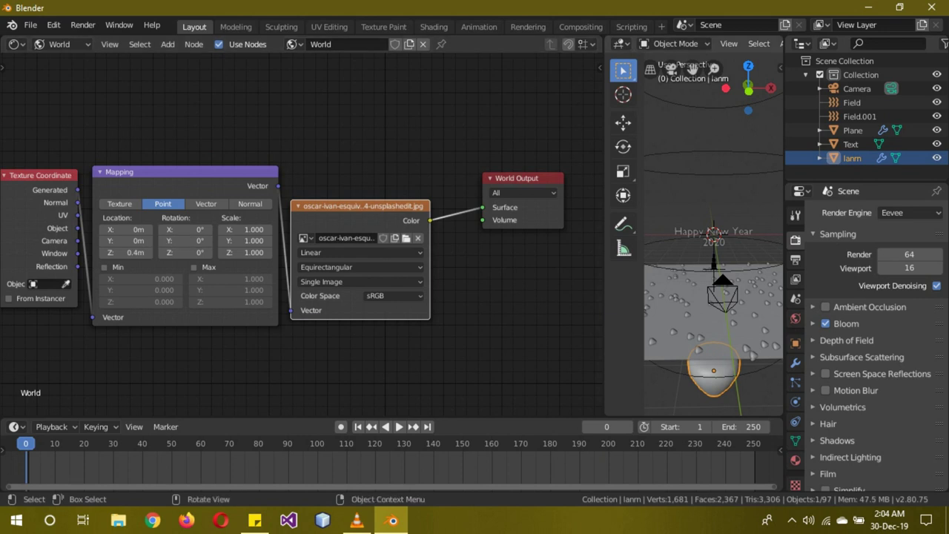
pyautogui.moveTo(604, 245); pyautogui.dragTo(71, 245)
# - Hide the lantern, Text and Plane objects in the Outliner
pyautogui.click(936, 158)
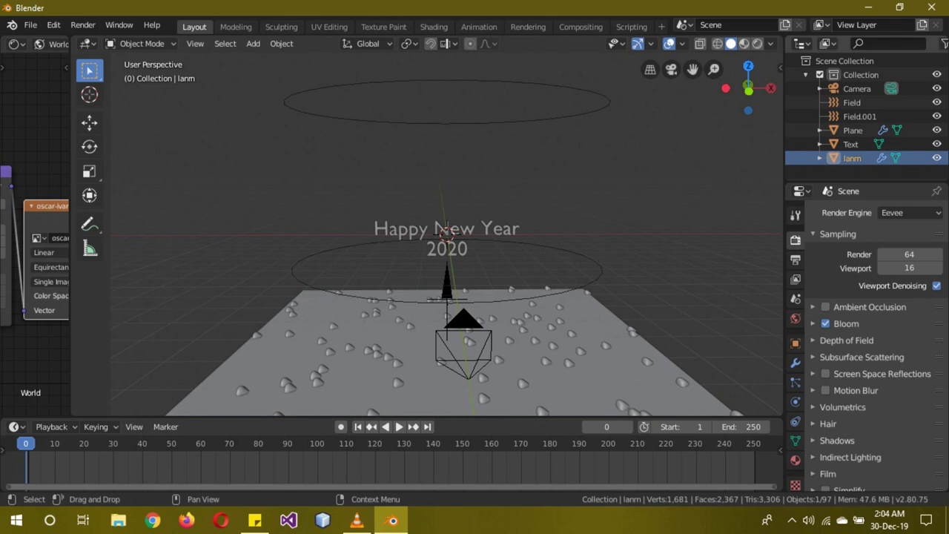
pyautogui.click(936, 143)
pyautogui.click(936, 130)
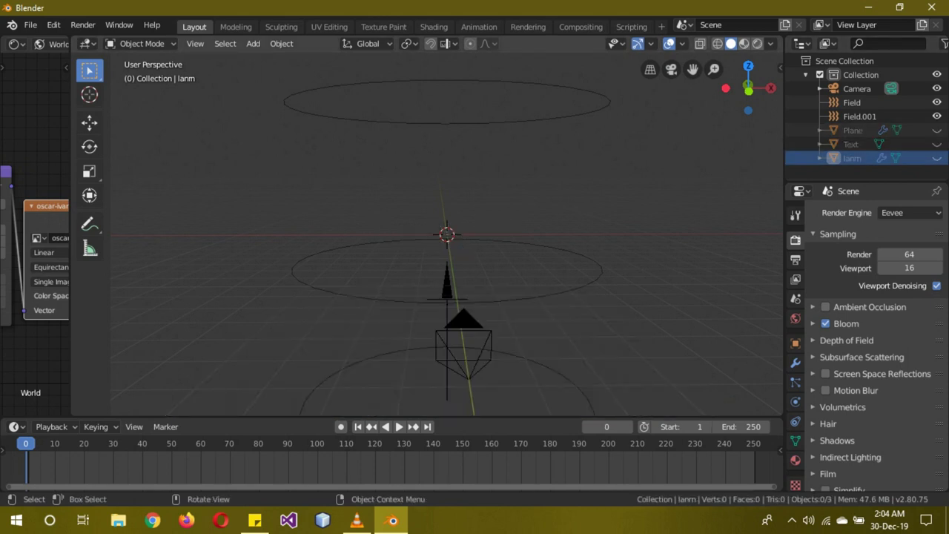
# - Orbit around the blue sky background in Rendered shading, then return to Solid shading
pyautogui.press('z')
pyautogui.press('8')
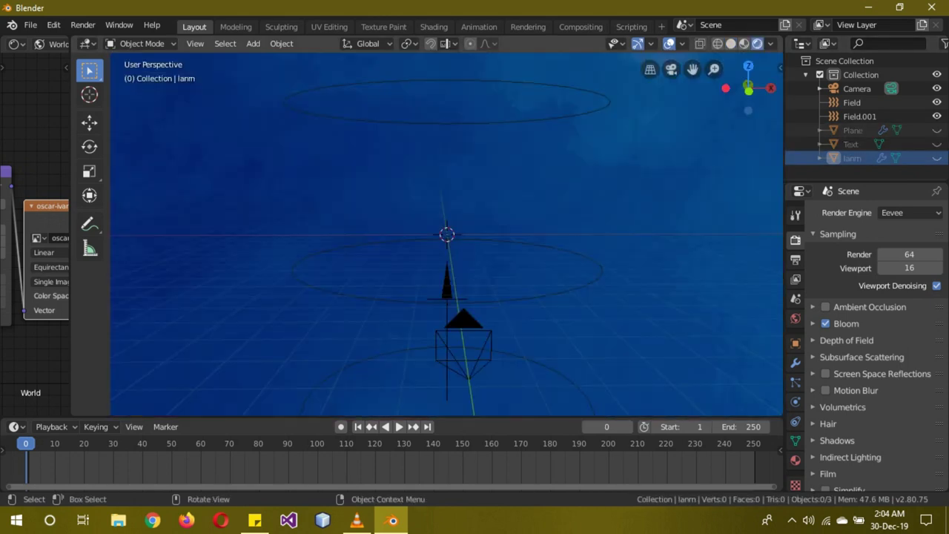
pyautogui.moveTo(444, 223); pyautogui.dragTo(445, 282, button='middle')
pyautogui.moveTo(445, 222); pyautogui.dragTo(519, 185, button='middle')
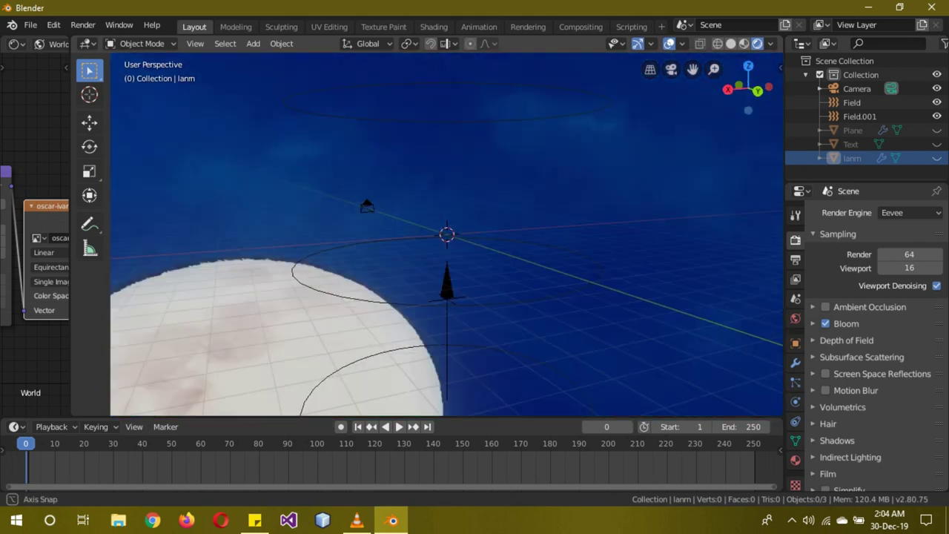
pyautogui.moveTo(445, 223); pyautogui.dragTo(460, 218, button='middle')
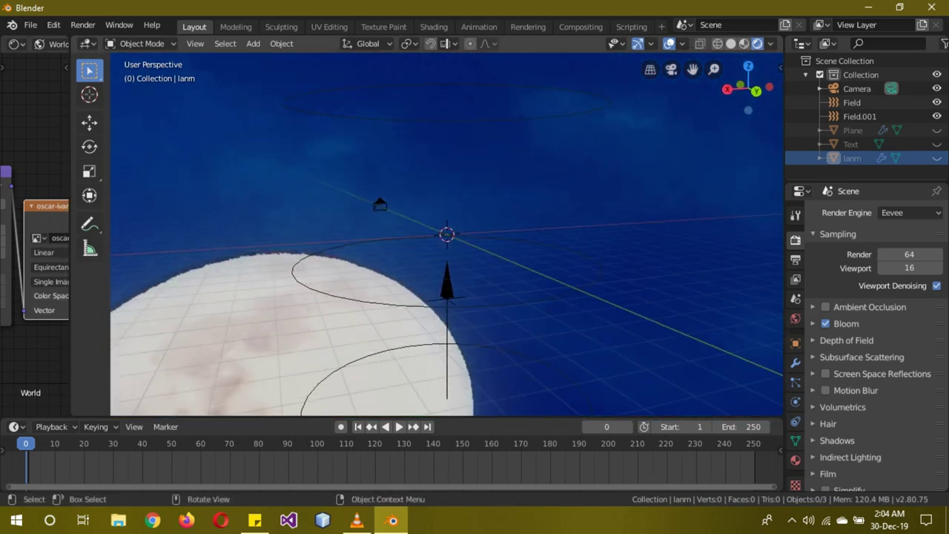
pyautogui.moveTo(445, 260); pyautogui.dragTo(444, 185, button='middle')
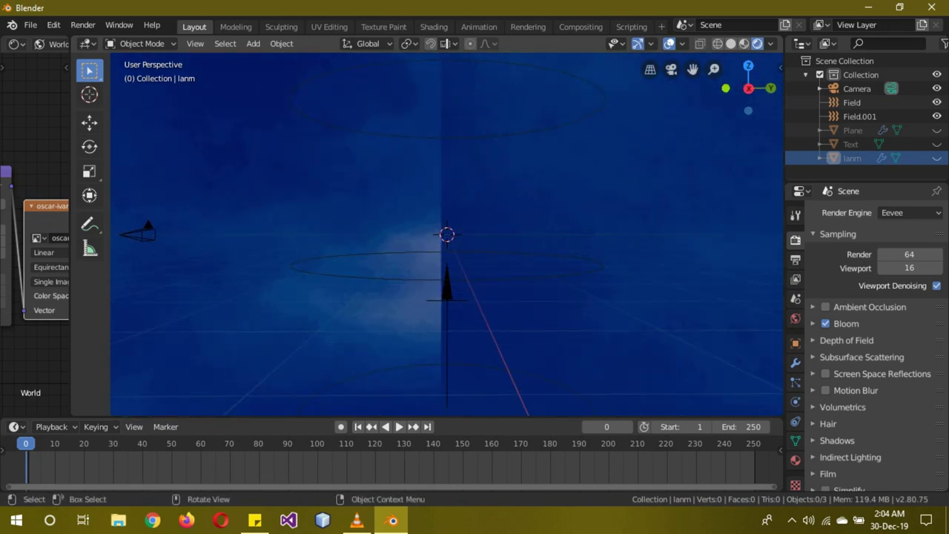
pyautogui.moveTo(445, 223); pyautogui.dragTo(563, 222, button='middle')
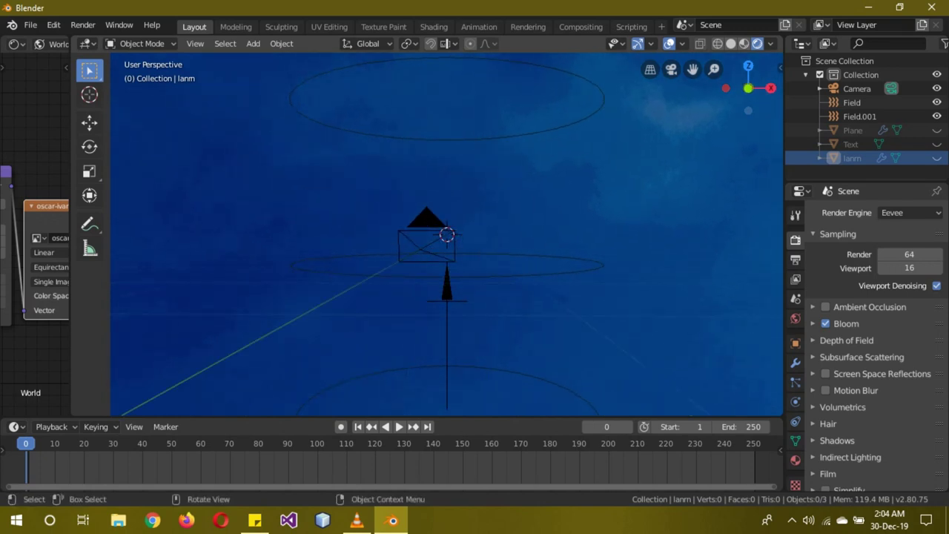
pyautogui.press('z')
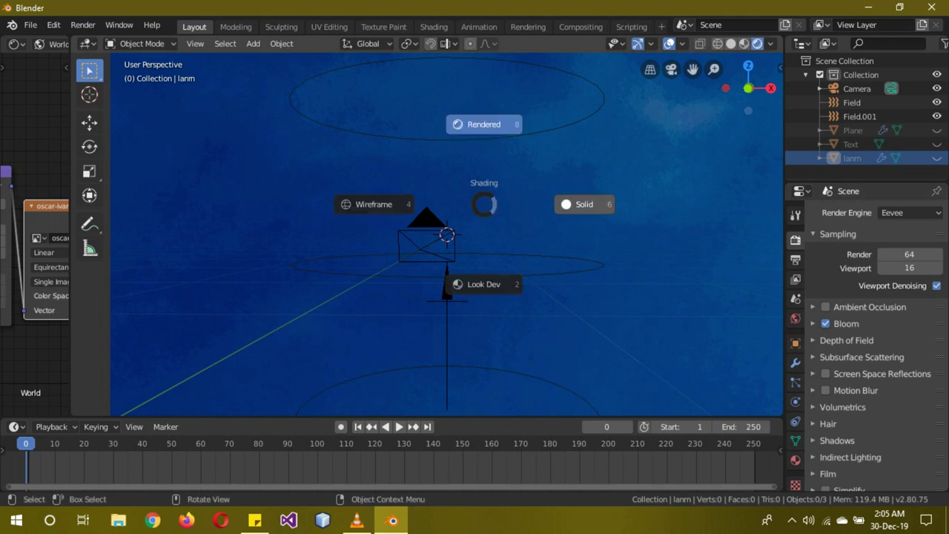
pyautogui.click(574, 203)
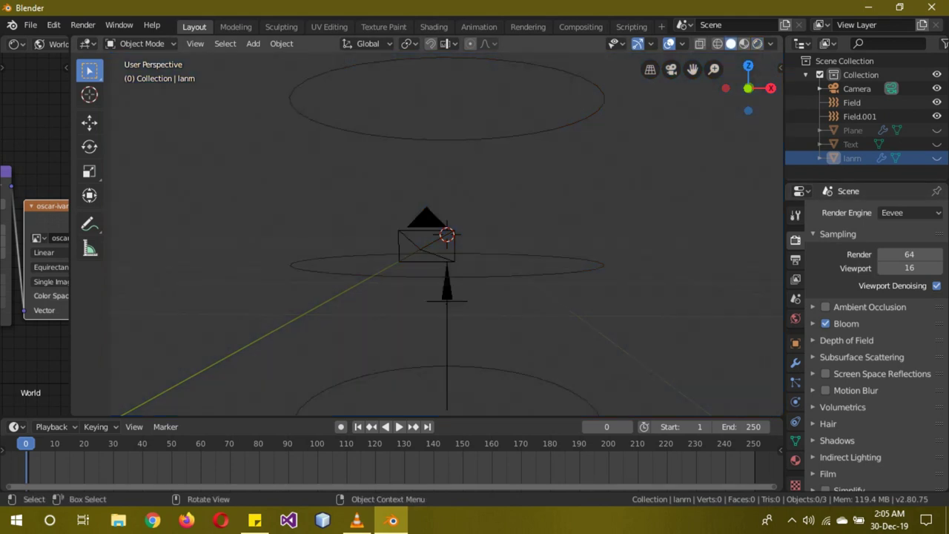
# - Add a Plain Axes Empty at the origin and show the Text object again
pyautogui.hotkey('shift', 'a')
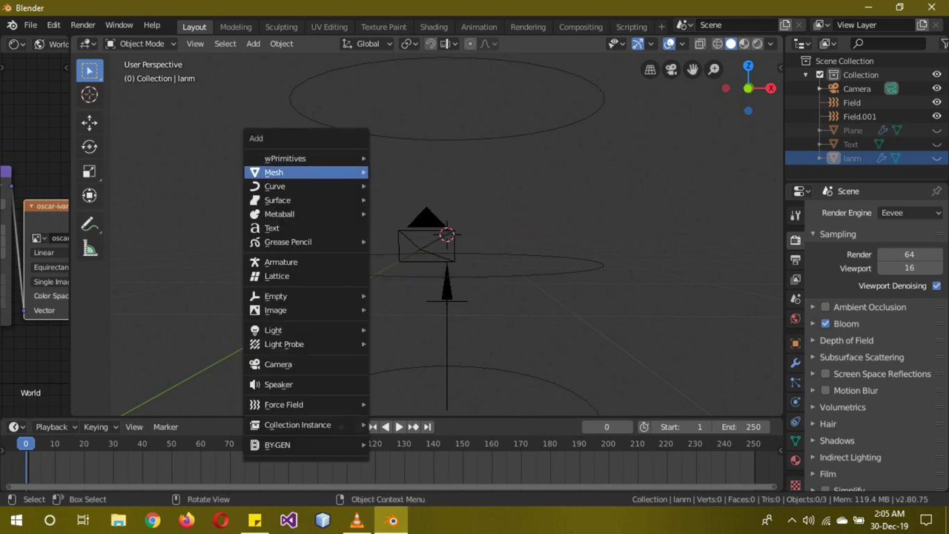
pyautogui.click(407, 295)
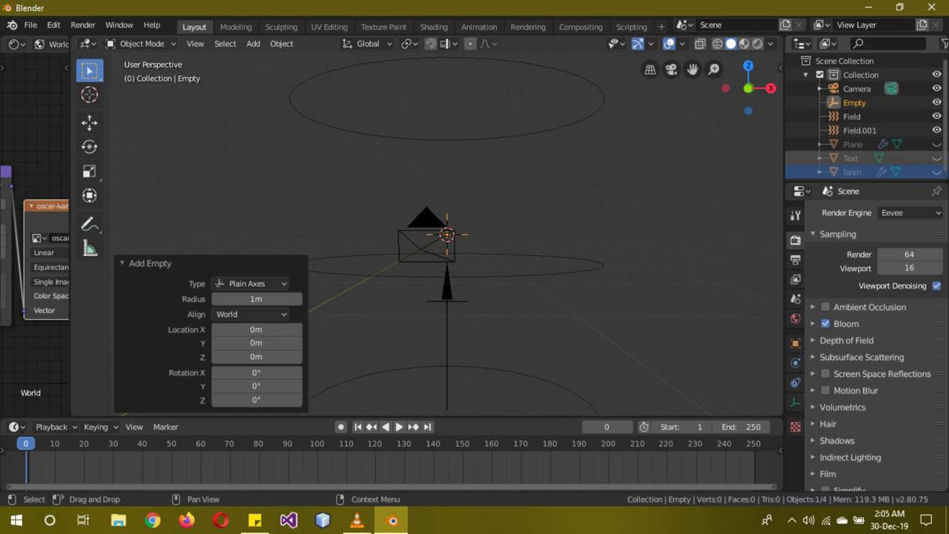
pyautogui.click(936, 158)
# - Parent the camera to the Empty using Ctrl+P > Object
pyautogui.scroll(5, 445, 185)
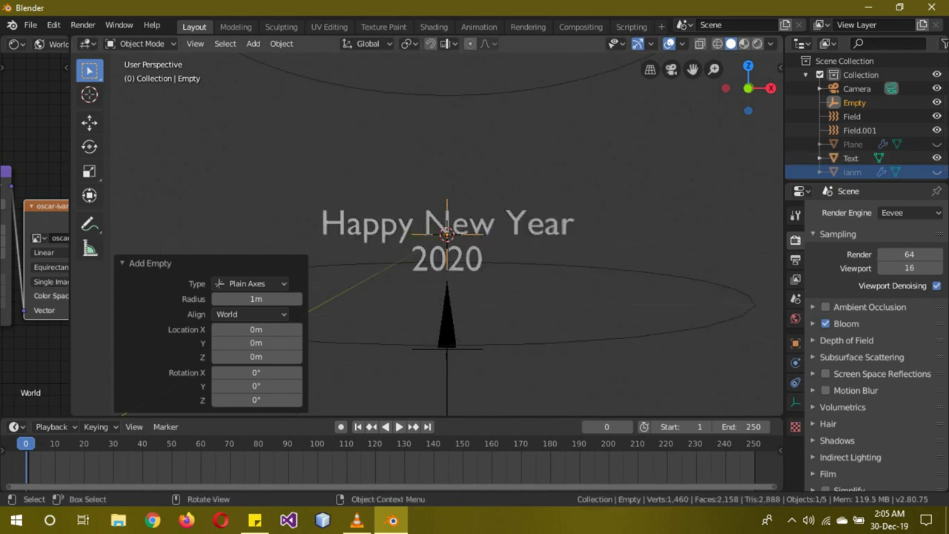
pyautogui.scroll(-3, 446, 234)
pyautogui.moveTo(446, 234); pyautogui.dragTo(446, 252, button='middle')
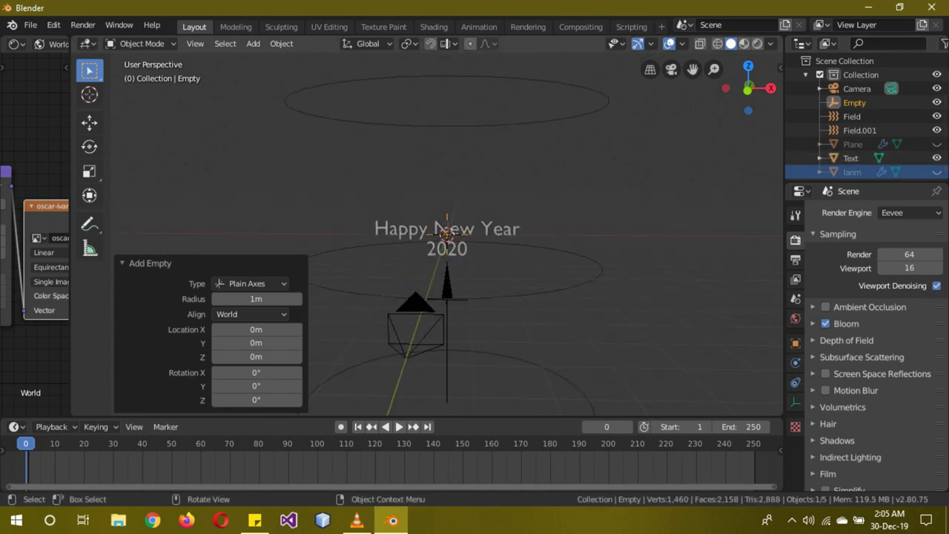
pyautogui.click(415, 326)
pyautogui.press('shift')
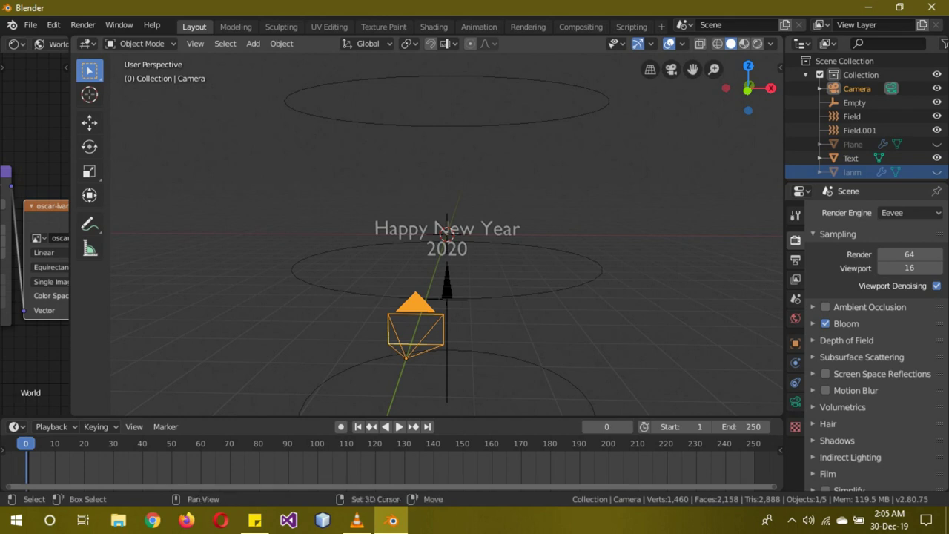
pyautogui.keyDown('shift'); pyautogui.click(446, 234); pyautogui.keyUp('shift')
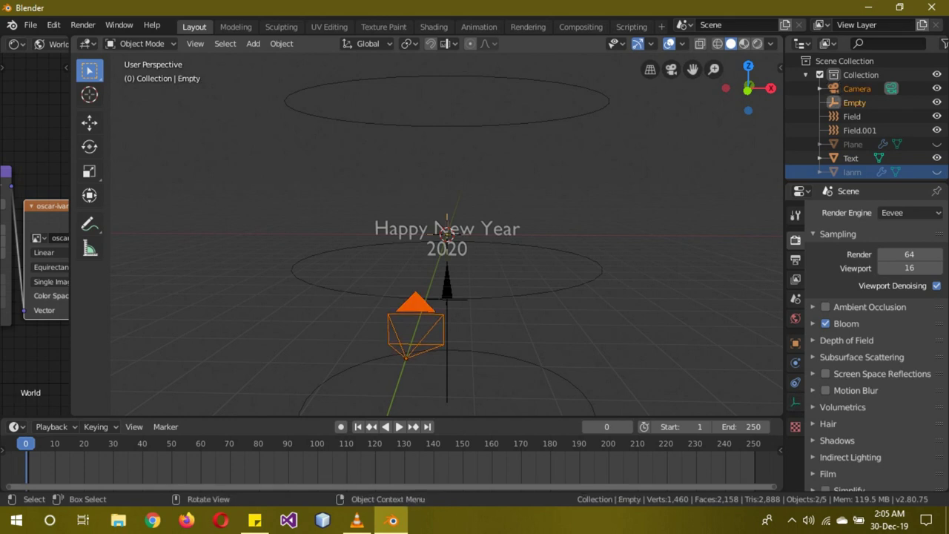
pyautogui.hotkey('ctrl', 'p')
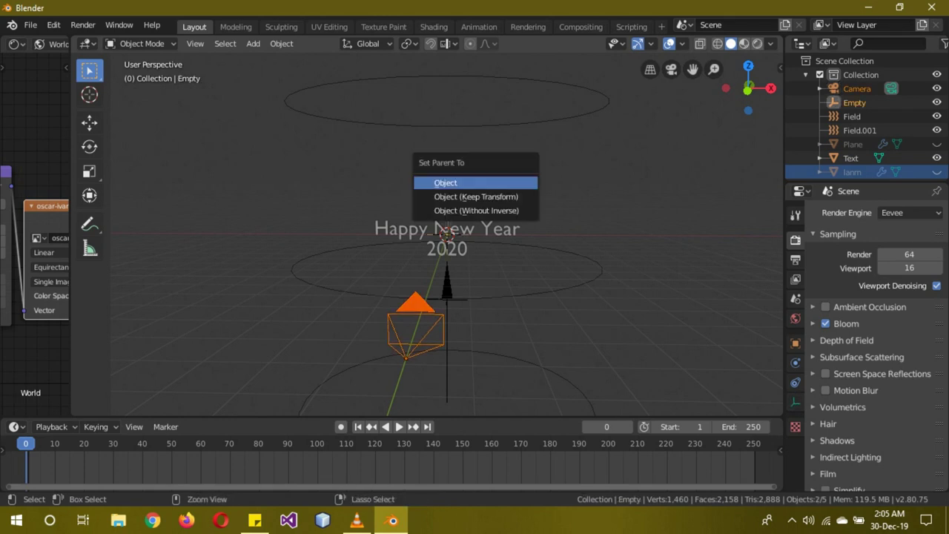
pyautogui.click(445, 183)
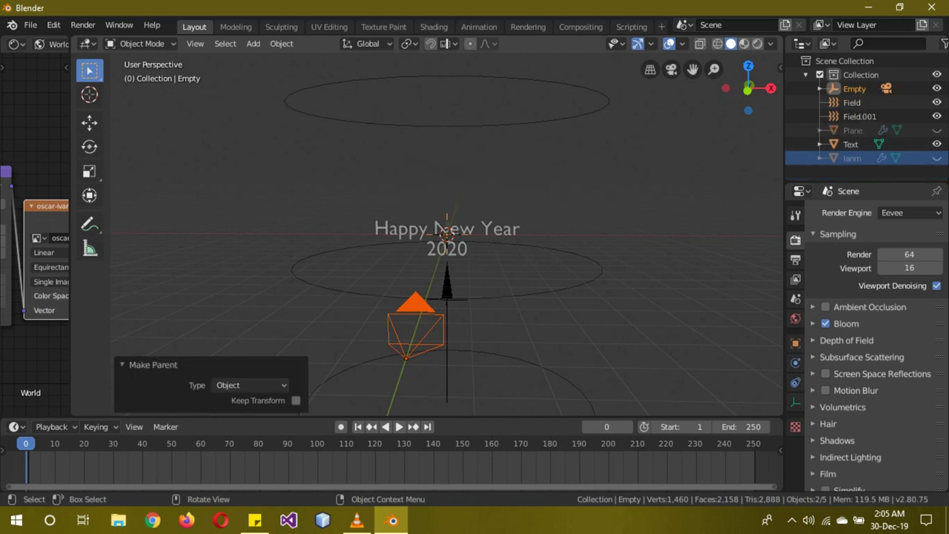
# - Rotate the Empty to test the camera swinging around the text
pyautogui.click(446, 235)
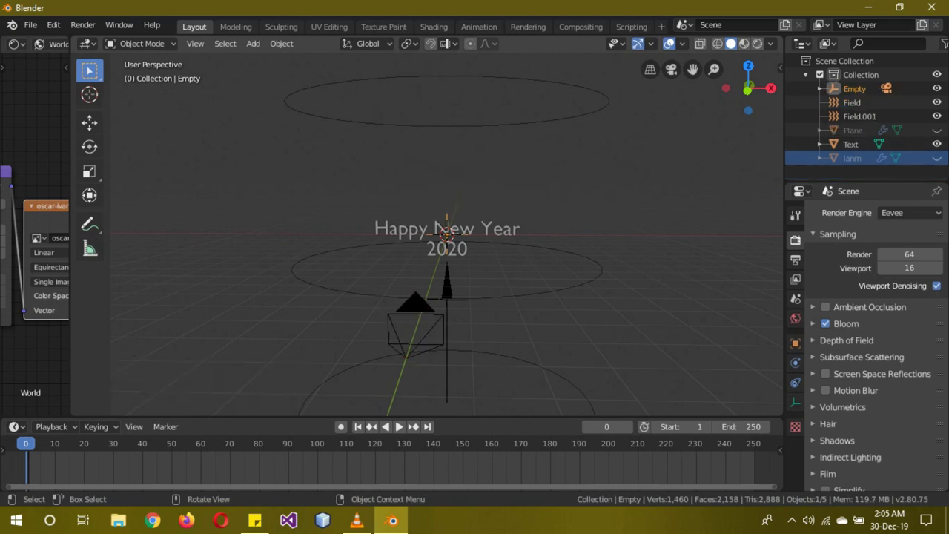
pyautogui.press('r')
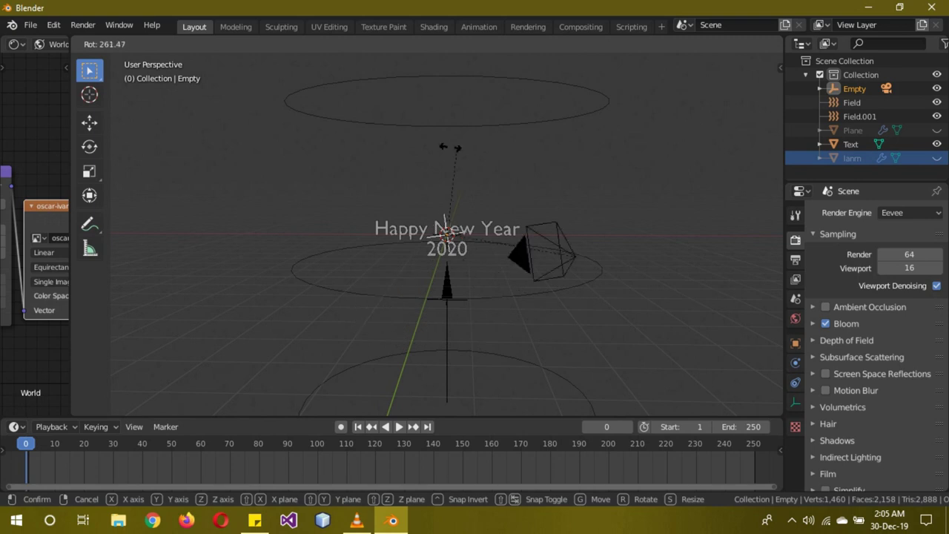
pyautogui.click(571, 184)
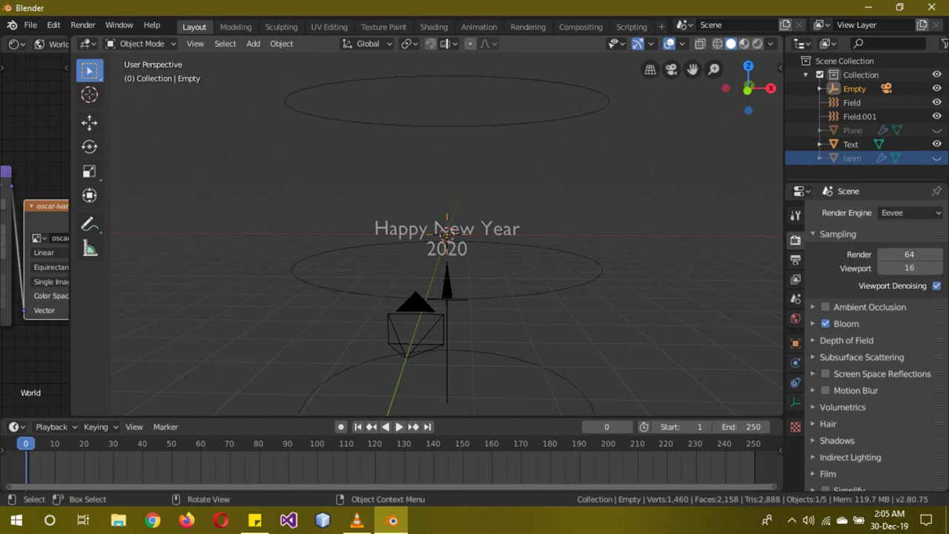
# - Give the selected text a new material with an Emission surface, shown in the Object shader nodes
pyautogui.click(446, 233)
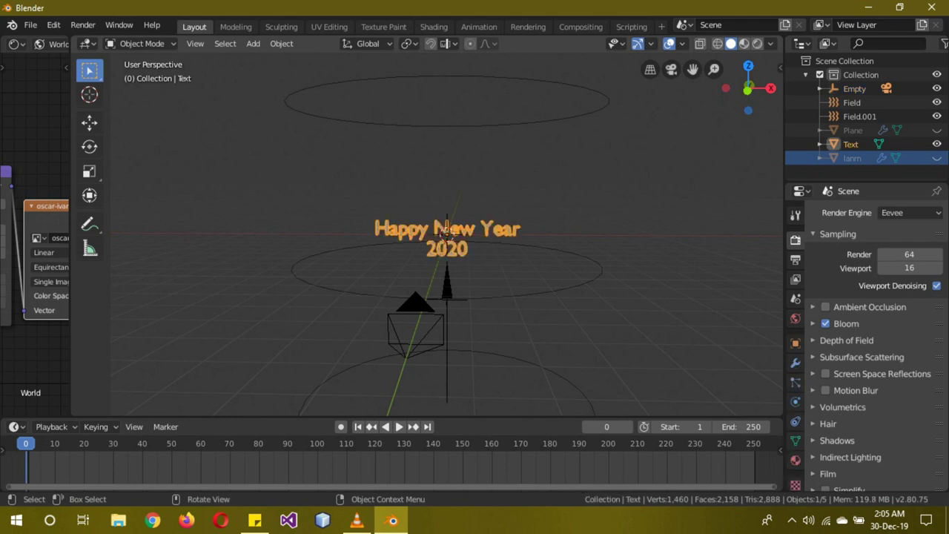
pyautogui.moveTo(72, 222); pyautogui.dragTo(368, 216)
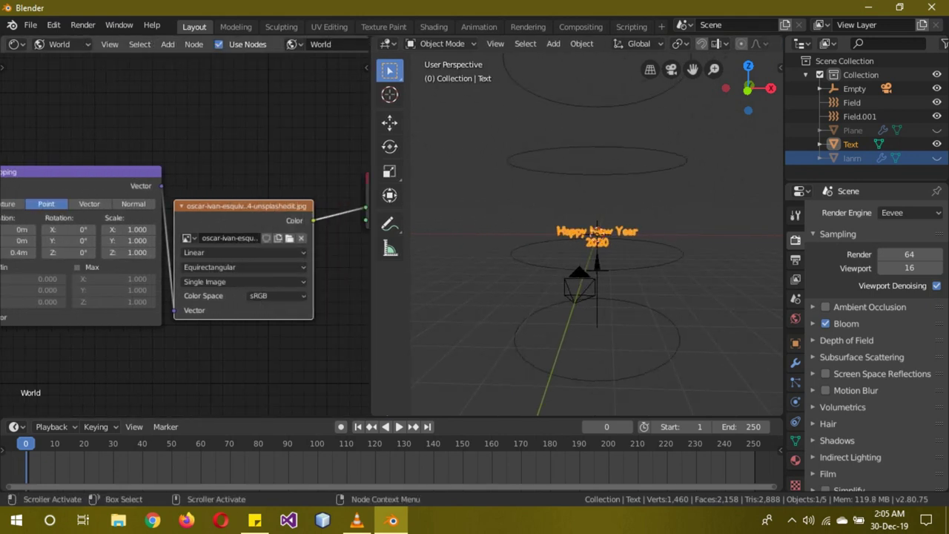
pyautogui.click(59, 44)
pyautogui.click(44, 57)
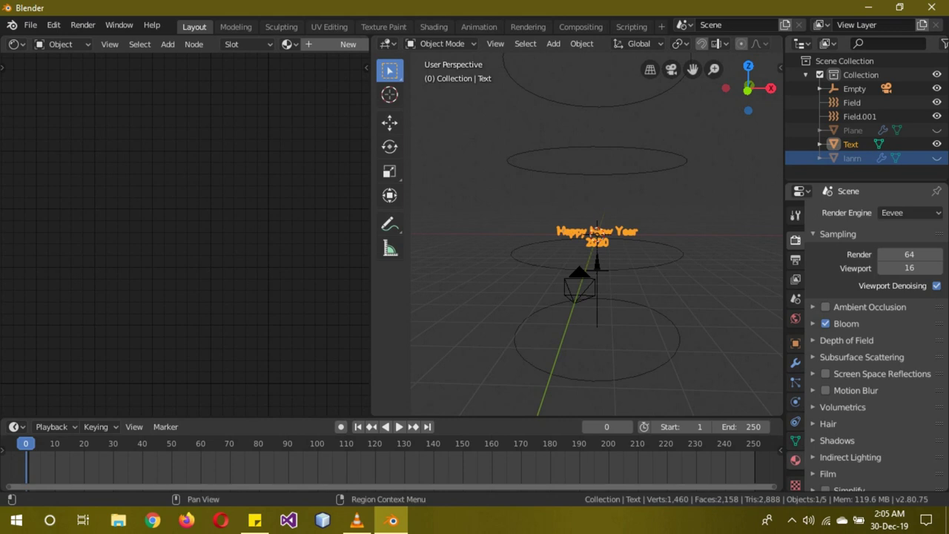
pyautogui.click(795, 460)
pyautogui.click(860, 272)
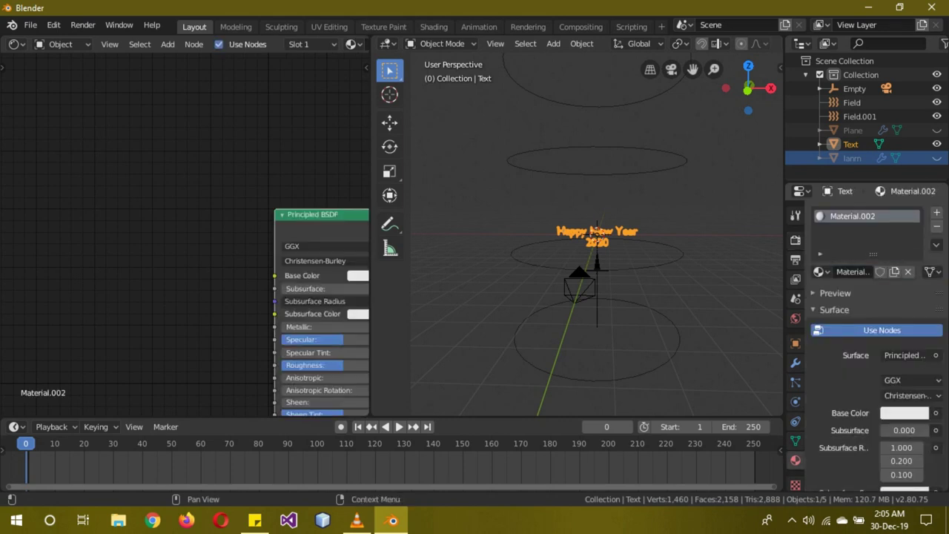
pyautogui.click(908, 355)
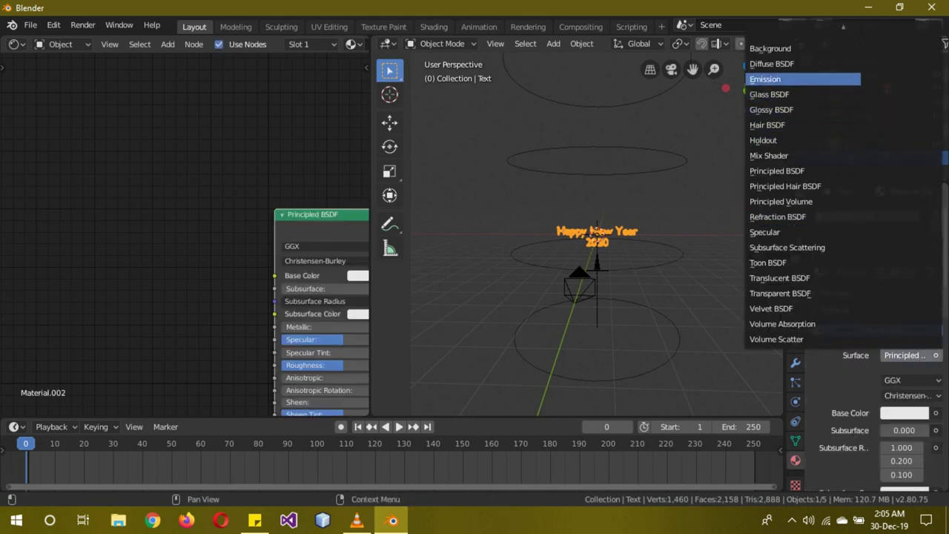
pyautogui.click(771, 79)
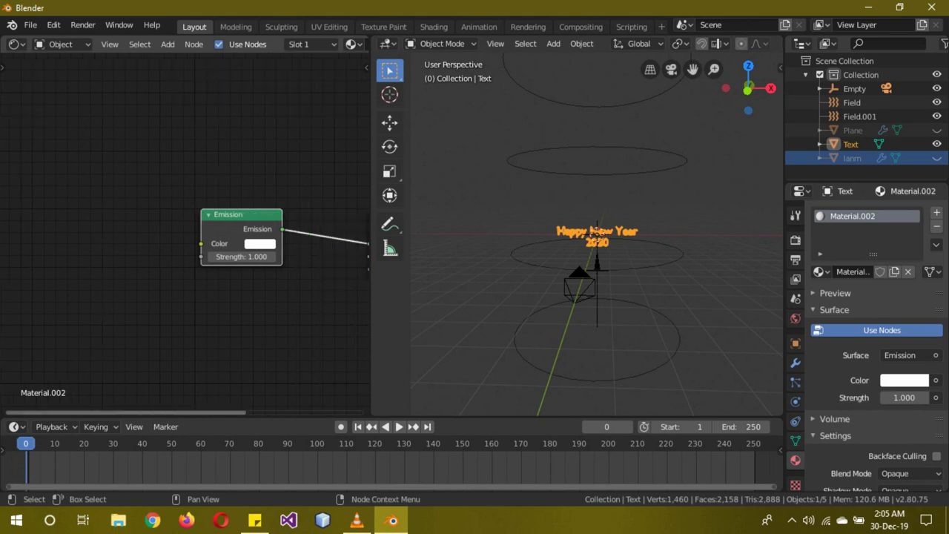
# - Insert a Mix Shader between the Emission node and the Material Output
pyautogui.moveTo(287, 332); pyautogui.dragTo(119, 332, button='middle')
pyautogui.hotkey('shift', 'a')
pyautogui.press('Return')
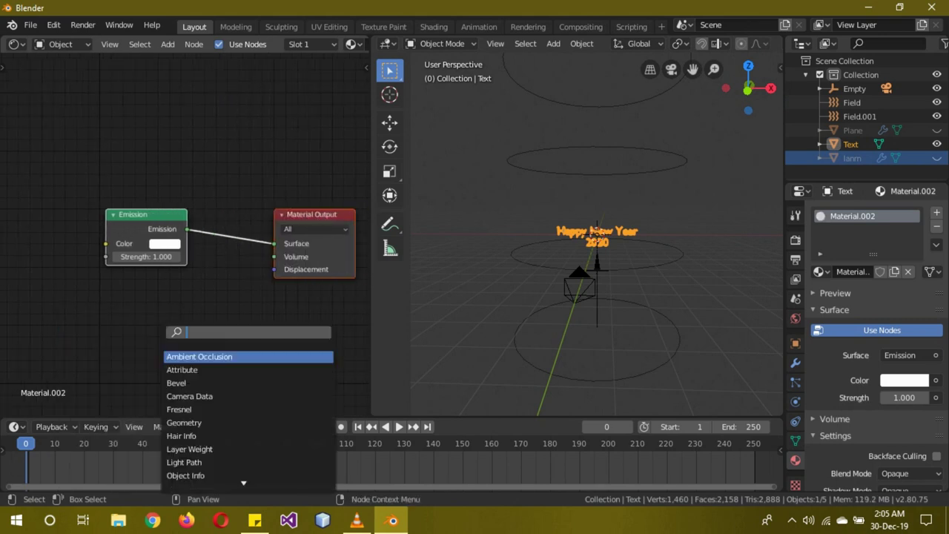
pyautogui.write('mix')
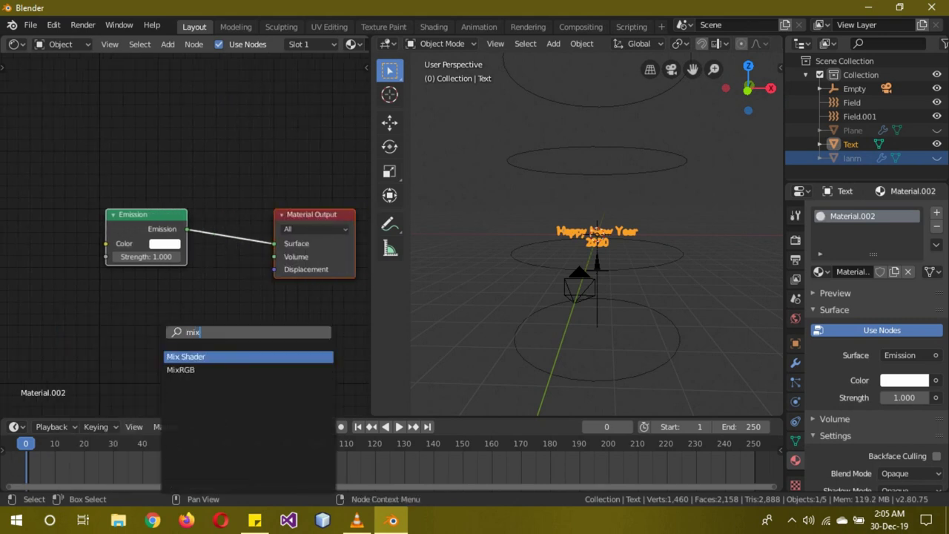
pyautogui.press('Return')
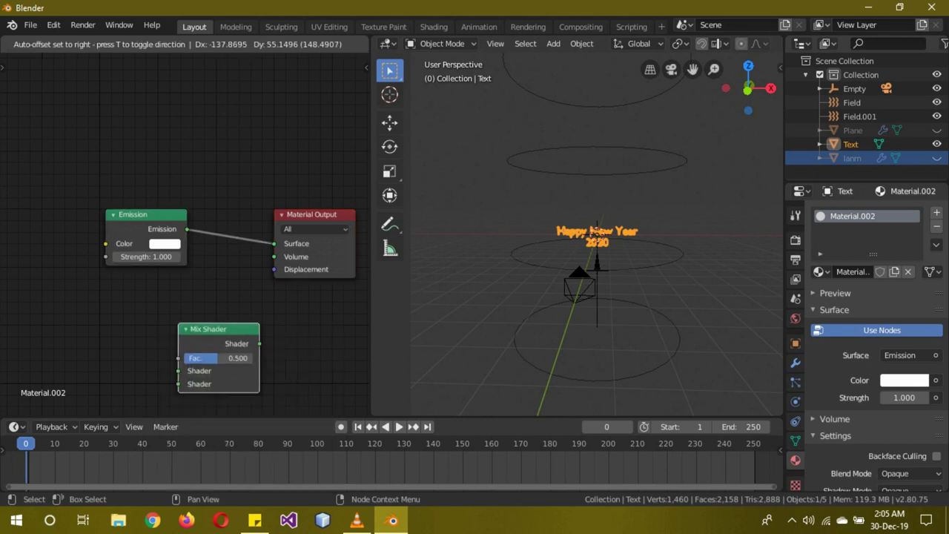
pyautogui.click(271, 252)
# - Add a Transparent BSDF and connect it to the Mix Shader's second shader input
pyautogui.hotkey('shift', 'a')
pyautogui.press('Return')
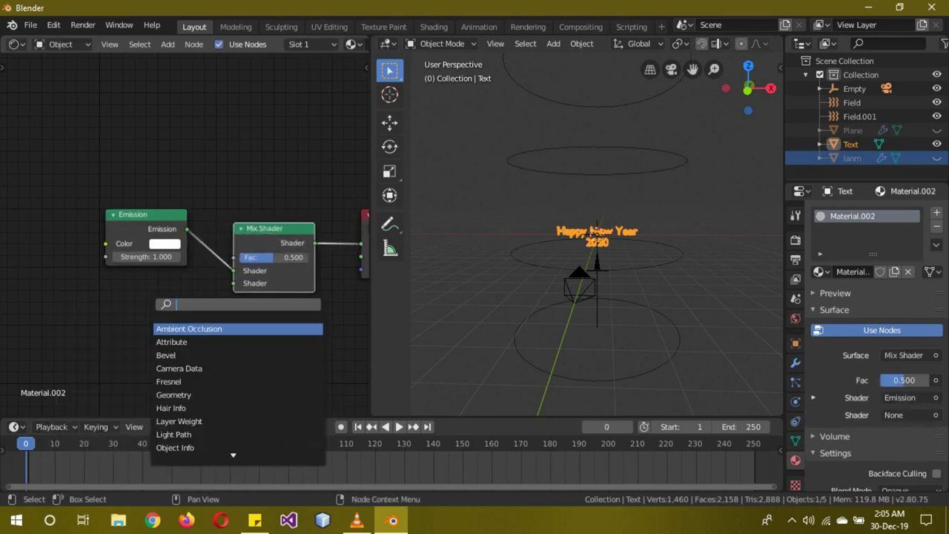
pyautogui.write('trans')
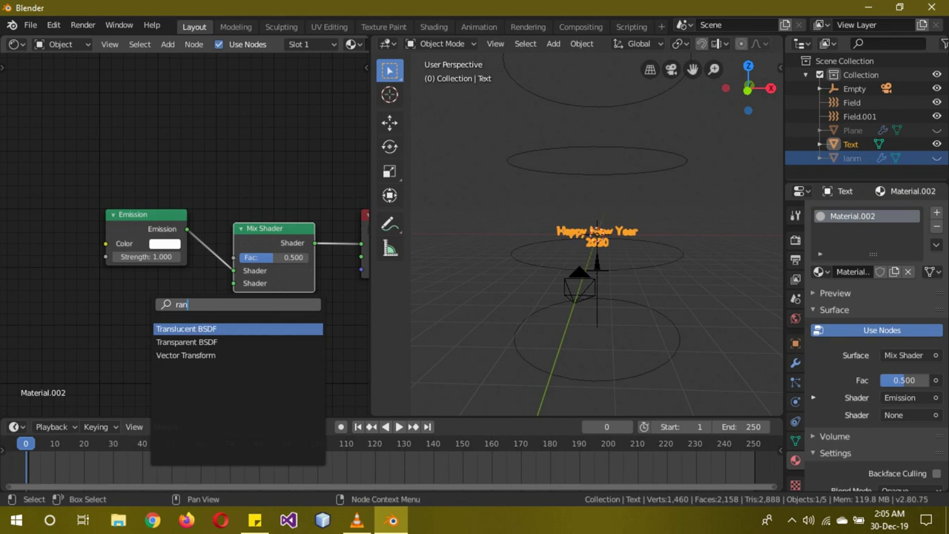
pyautogui.press('Down')
pyautogui.press('Return')
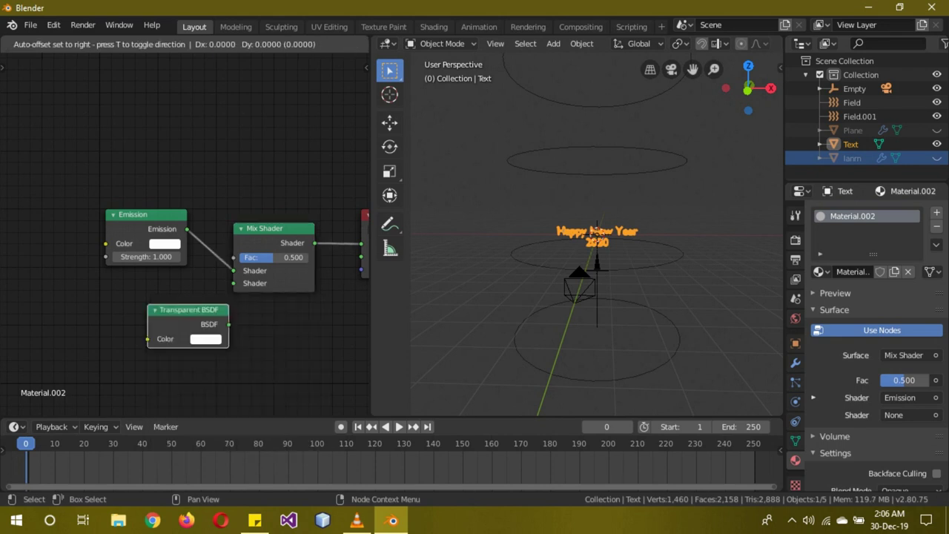
pyautogui.press('Return')
pyautogui.moveTo(188, 312); pyautogui.dragTo(234, 282)
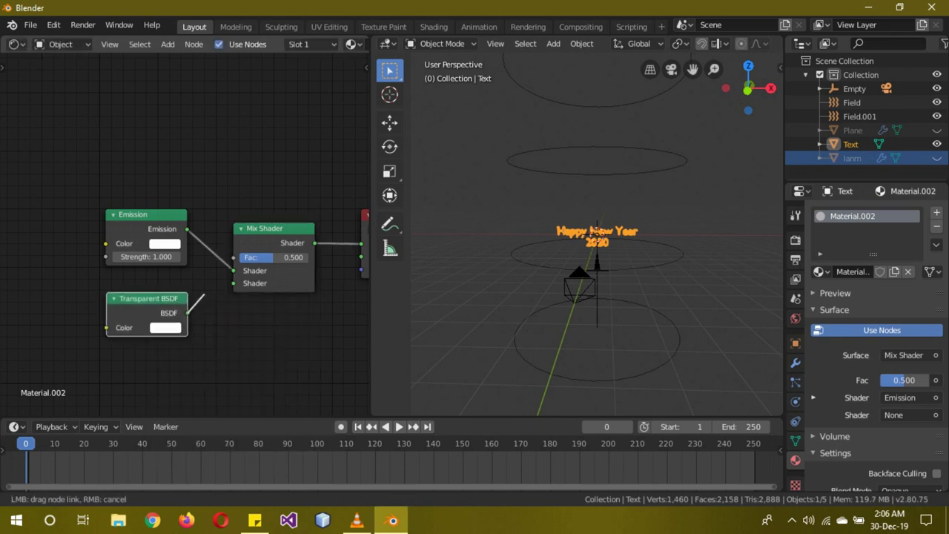
pyautogui.scroll(-3, 874, 356)
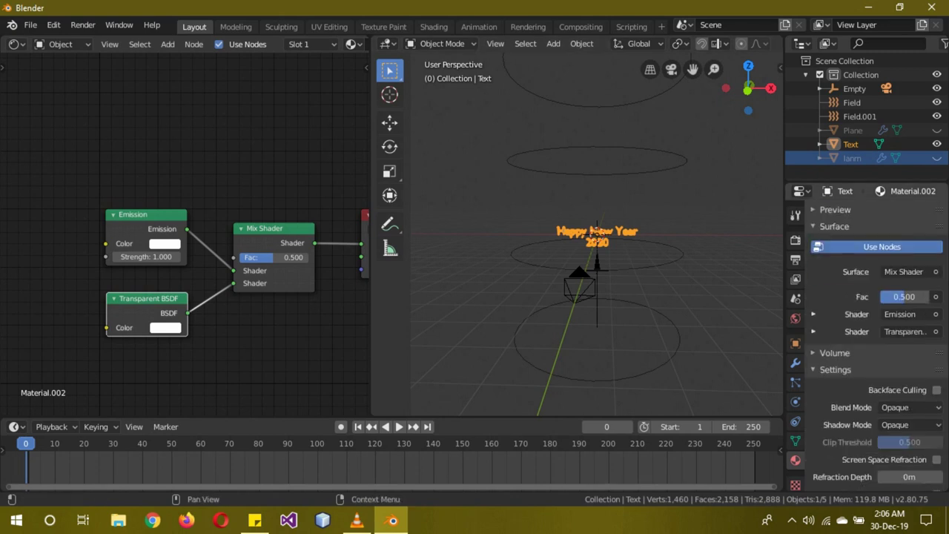
pyautogui.click(910, 407)
# - Set Blend Mode to Alpha Clip and make the emission yellow with strength 5
pyautogui.click(875, 345)
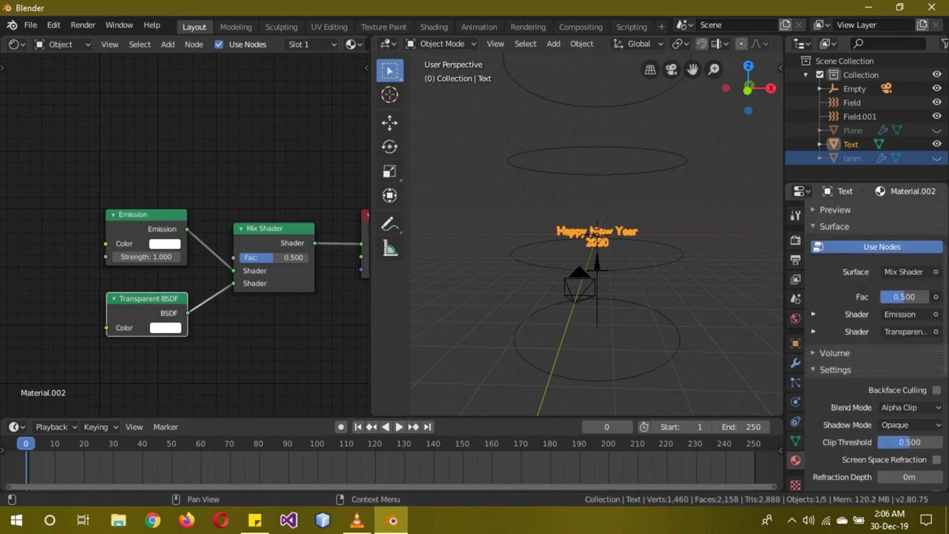
pyautogui.click(145, 256)
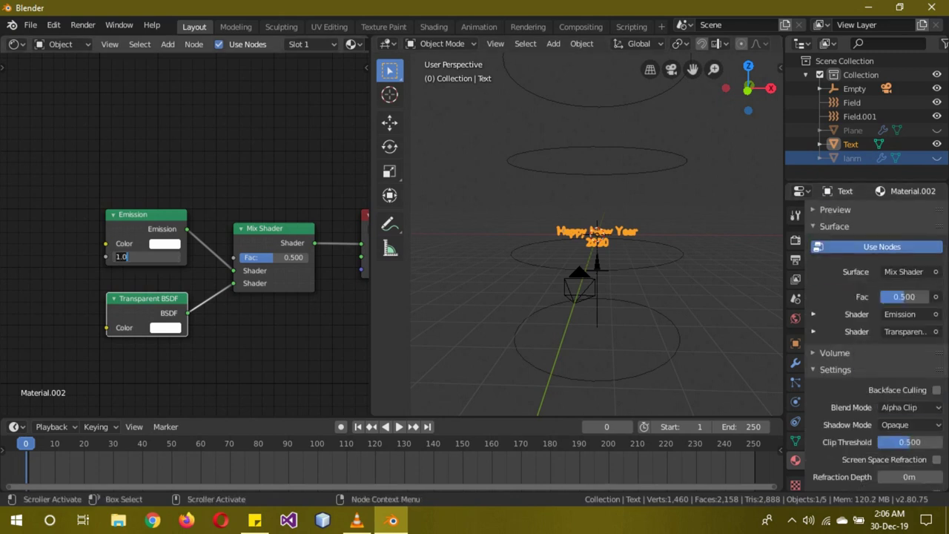
pyautogui.write('5')
pyautogui.press('Return')
pyautogui.click(164, 243)
pyautogui.click(176, 136)
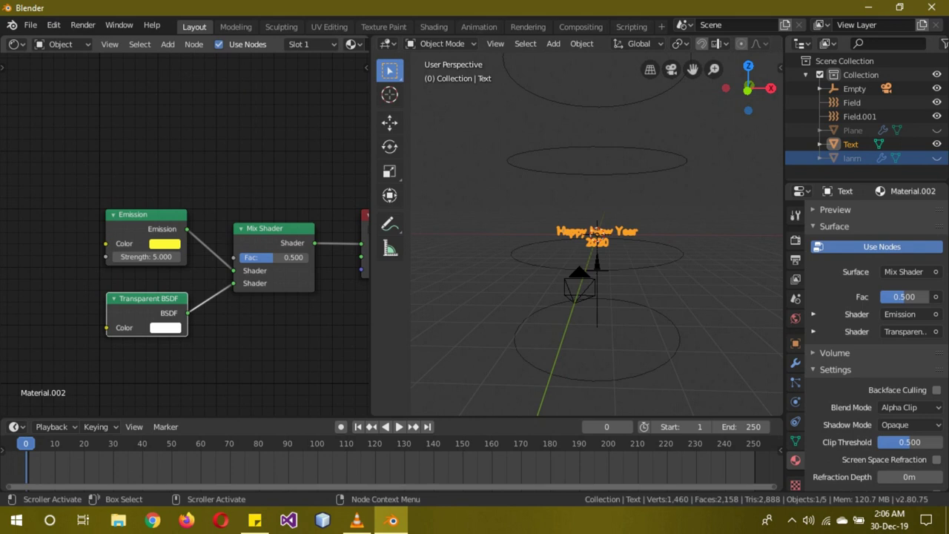
# - Add a ColorRamp whose Color drives the Mix Shader's Fac
pyautogui.hotkey('shift', 'a')
pyautogui.click(96, 133)
pyautogui.write('col')
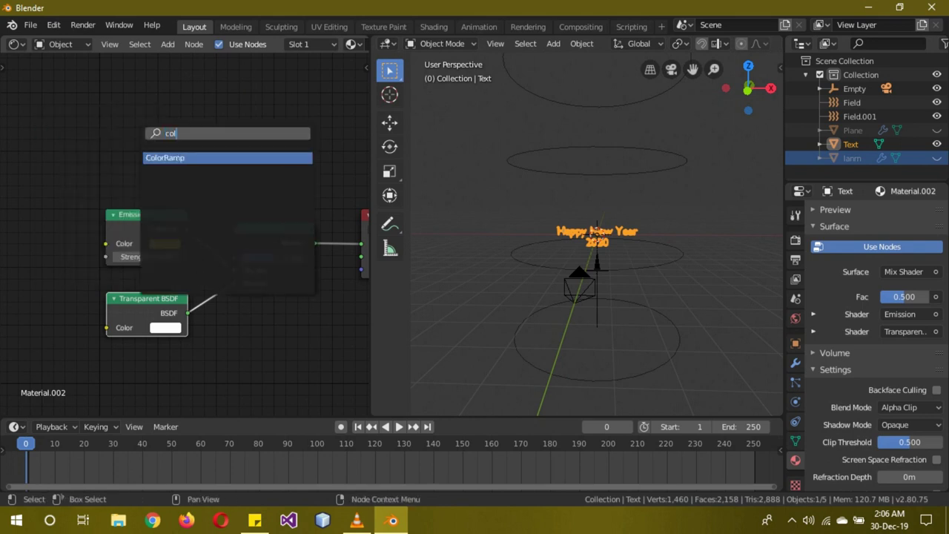
pyautogui.press('Return')
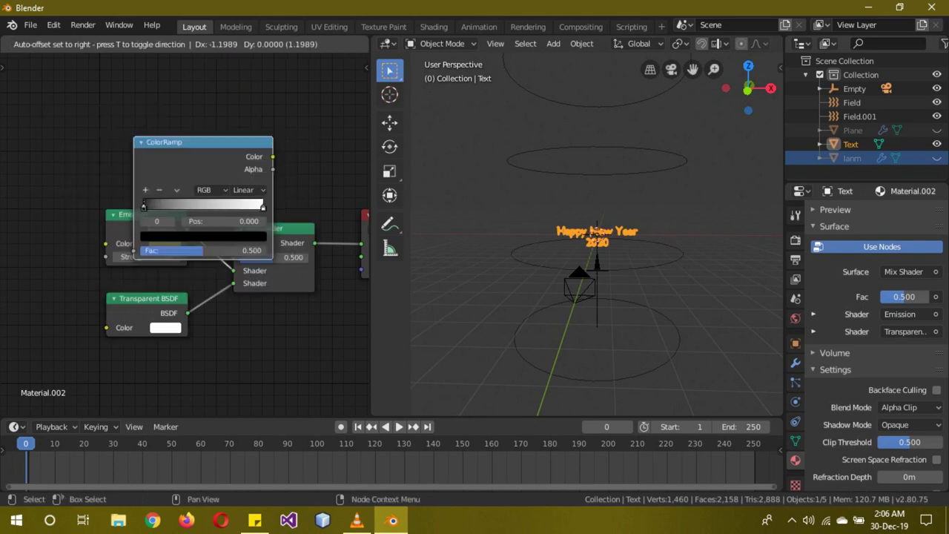
pyautogui.click(105, 83)
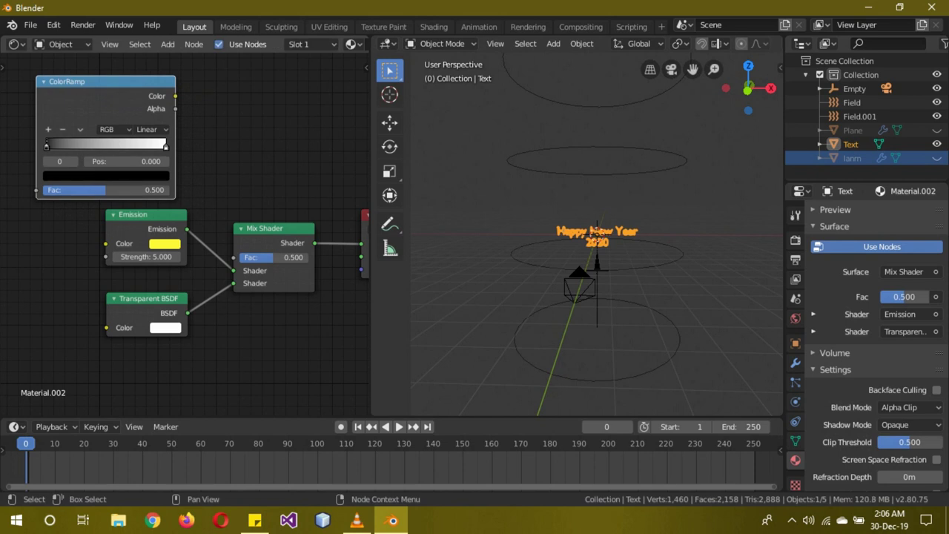
pyautogui.moveTo(175, 95); pyautogui.dragTo(233, 257)
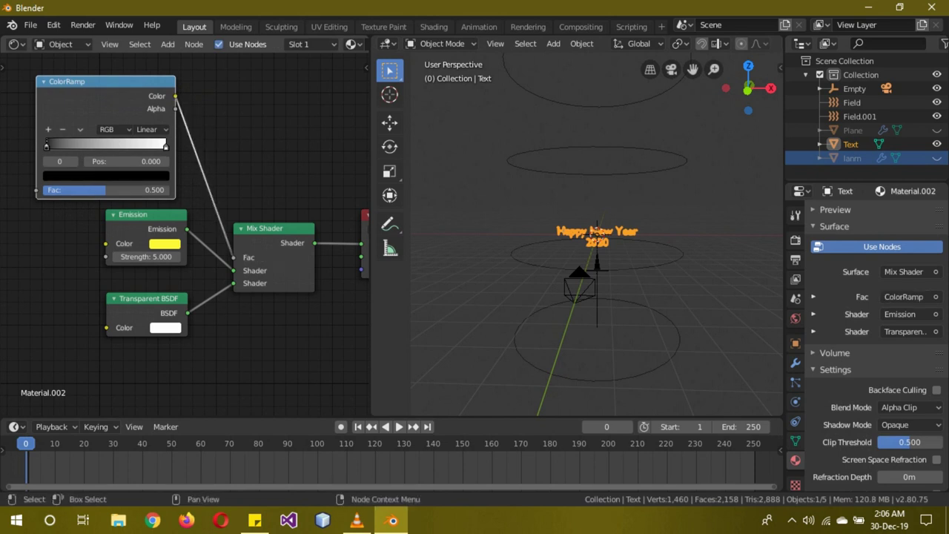
# - Add a Noise Texture feeding its Color into the ColorRamp's Fac
pyautogui.moveTo(185, 349); pyautogui.dragTo(272, 349, button='middle')
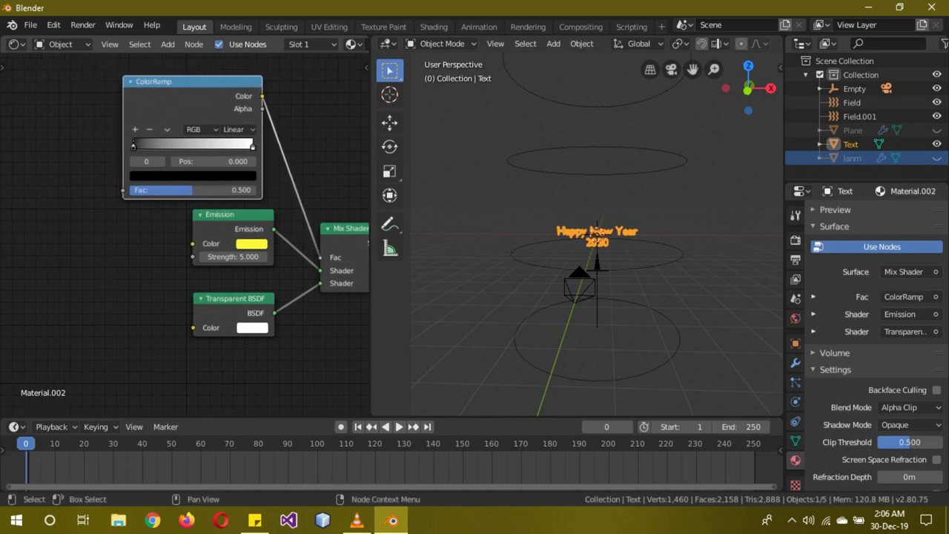
pyautogui.hotkey('shift', 'a')
pyautogui.write('noi')
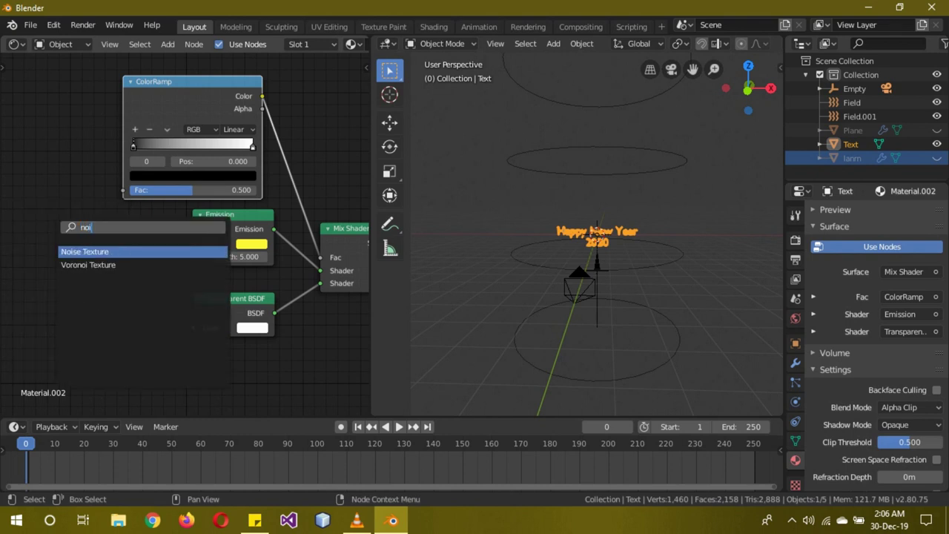
pyautogui.press('Return')
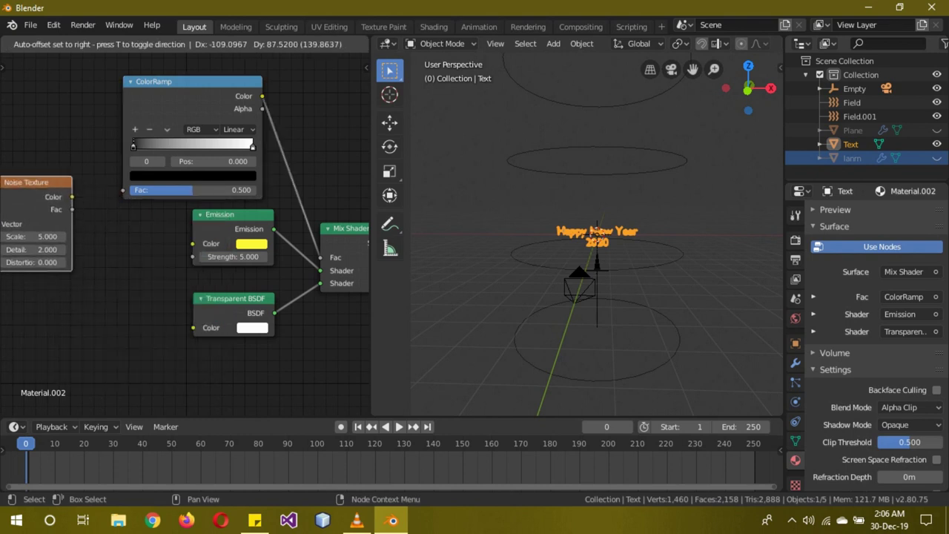
pyautogui.click(30, 204)
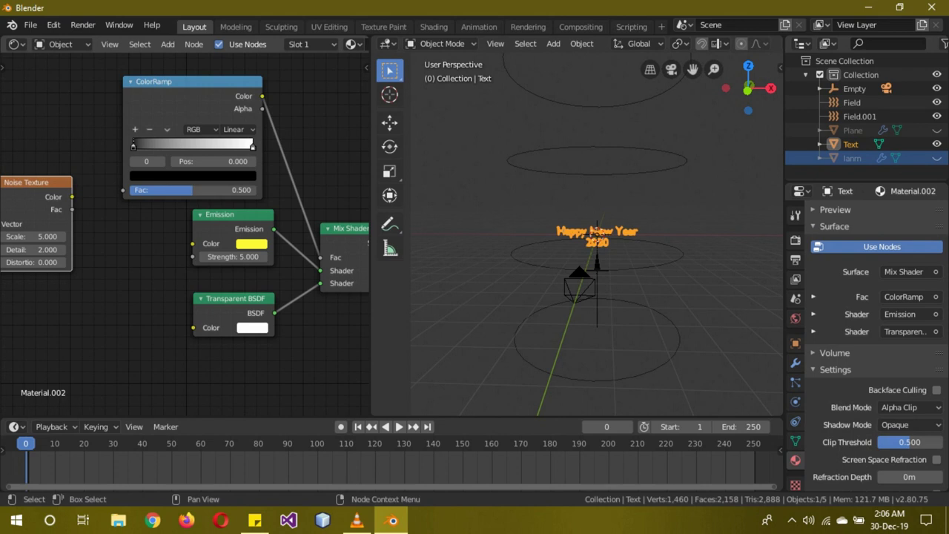
pyautogui.moveTo(72, 196); pyautogui.dragTo(123, 190)
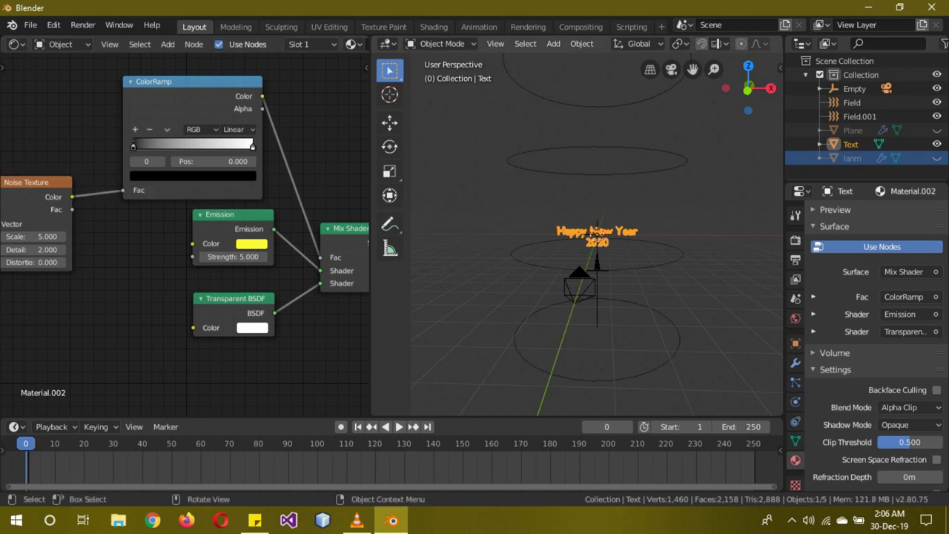
# - In rendered preview, move the ColorRamp's white stop to 0.573 so only a glowing outline remains
pyautogui.press('z')
pyautogui.click(595, 241)
pyautogui.scroll(5, 595, 238)
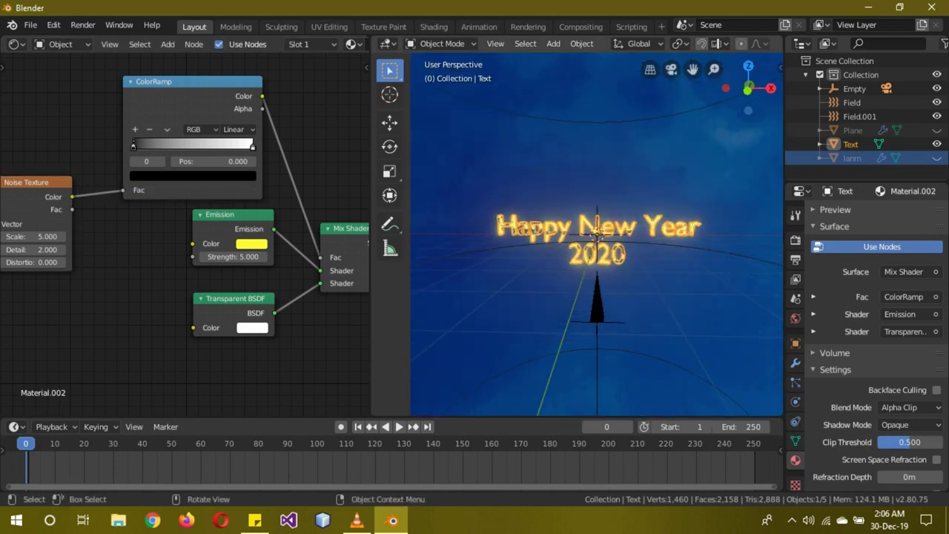
pyautogui.scroll(3, 596, 236)
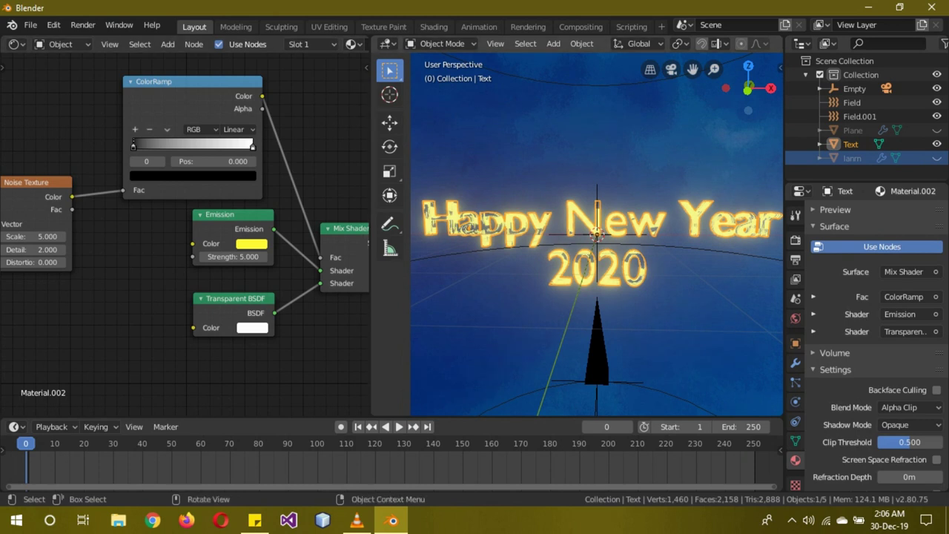
pyautogui.moveTo(134, 146); pyautogui.dragTo(134, 146)
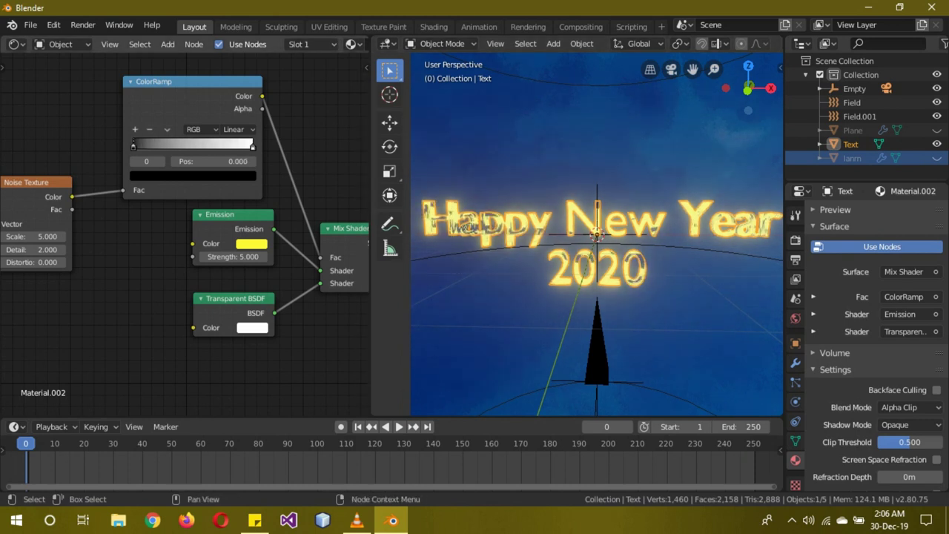
pyautogui.moveTo(252, 146); pyautogui.dragTo(252, 146)
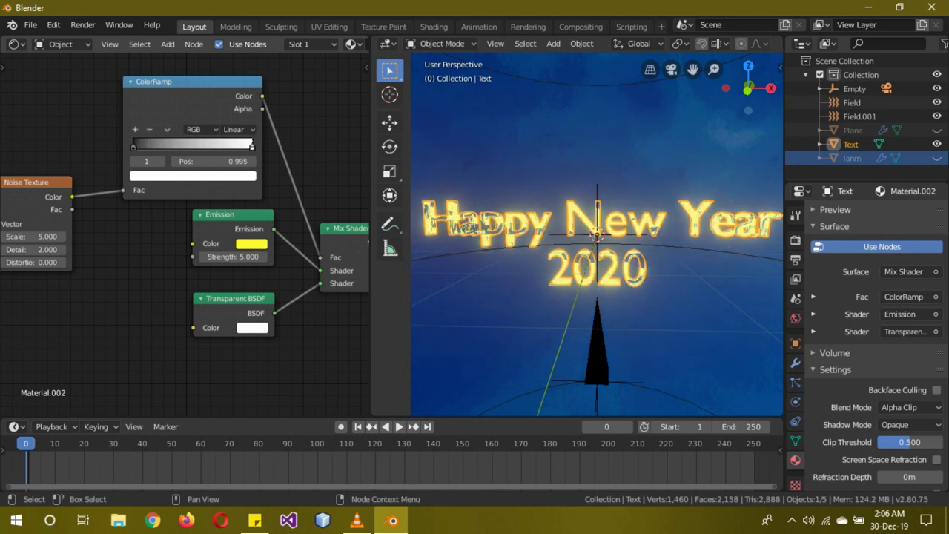
pyautogui.click(133, 146)
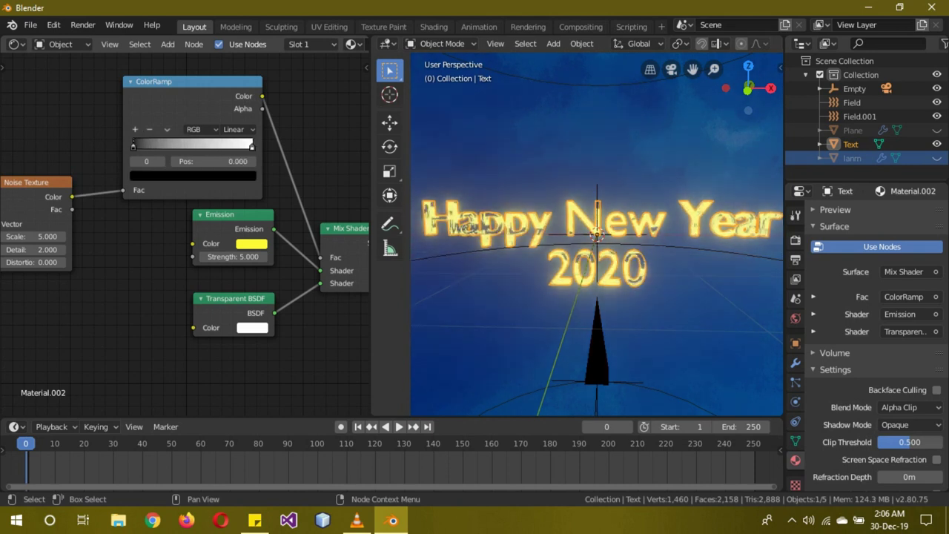
pyautogui.moveTo(252, 146); pyautogui.dragTo(202, 146)
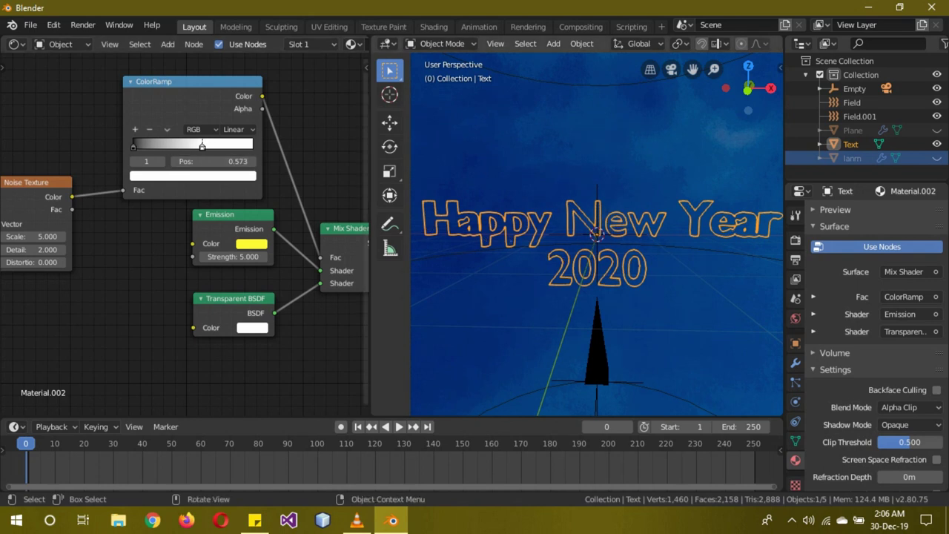
# - Switch the viewport to solid shading and widen it across the window
pyautogui.press('z')
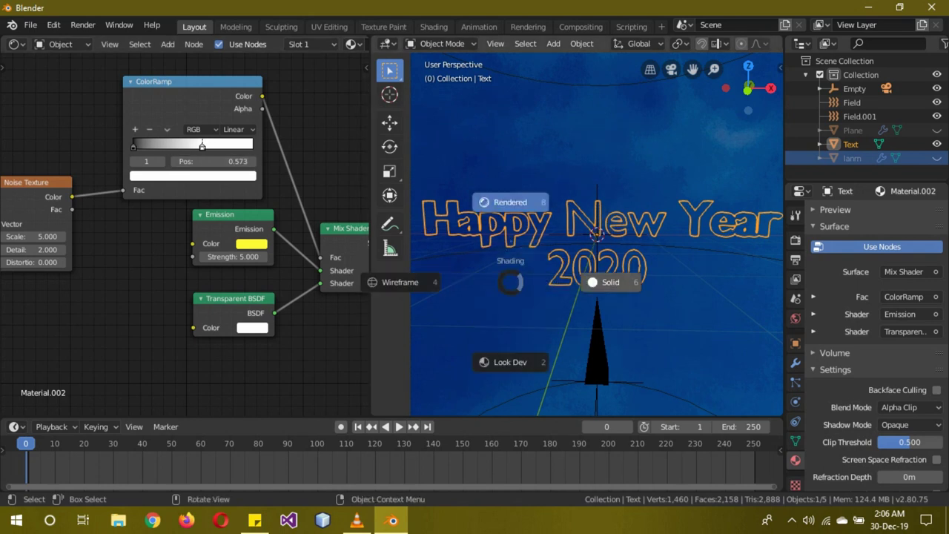
pyautogui.click(601, 279)
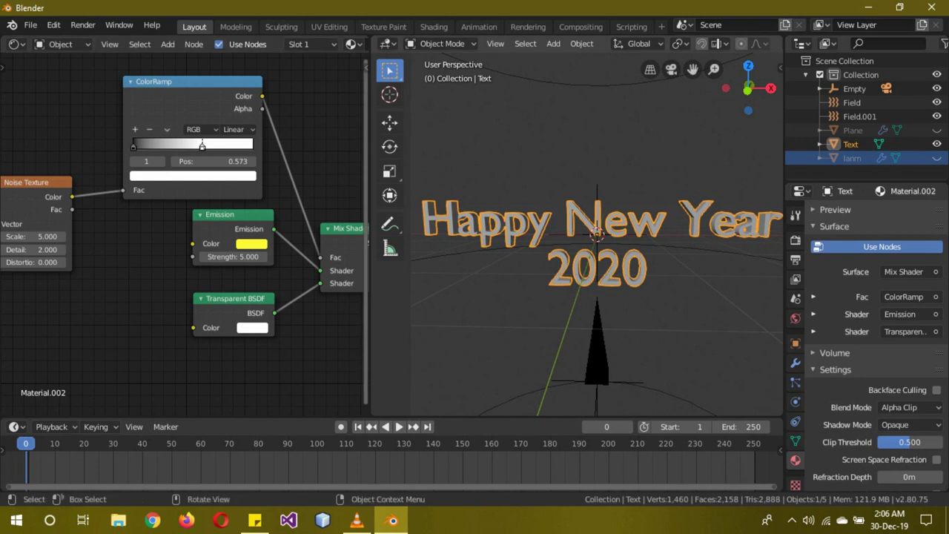
pyautogui.moveTo(369, 223); pyautogui.dragTo(89, 222)
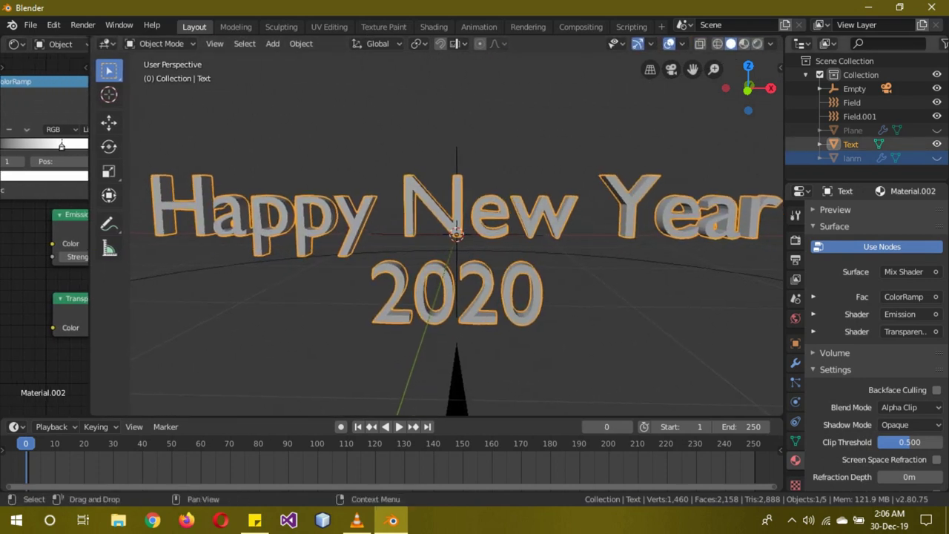
# - Hide the text and look through the camera in rendered shading
pyautogui.press('h')
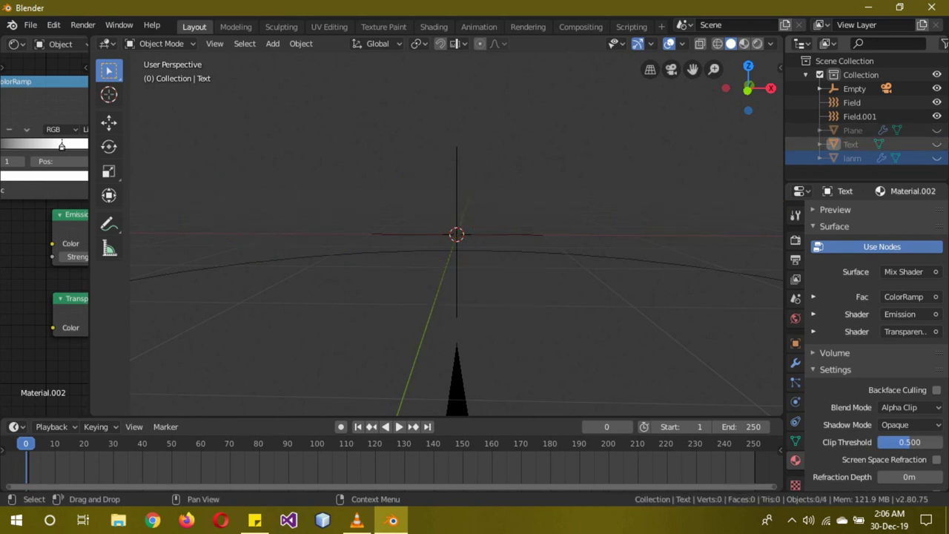
pyautogui.press('z')
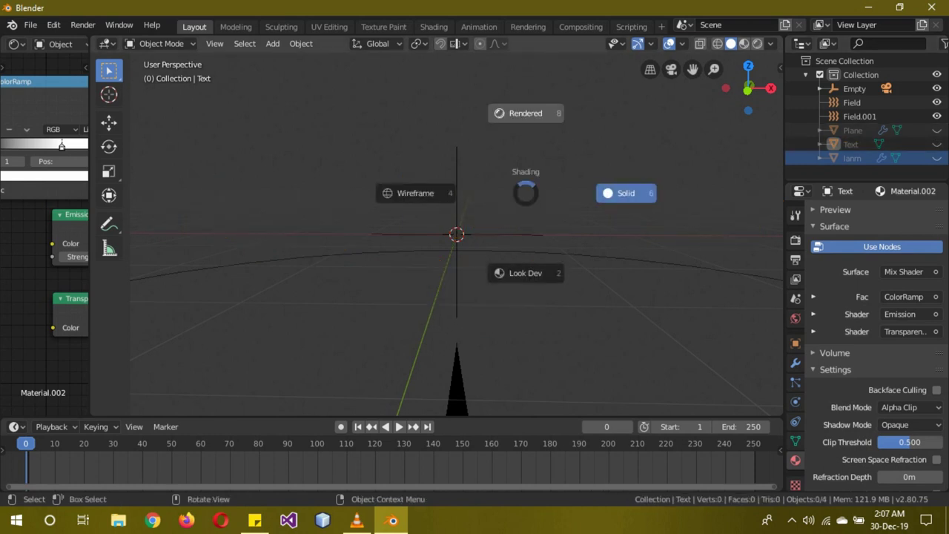
pyautogui.press('8')
pyautogui.press('KP_0')
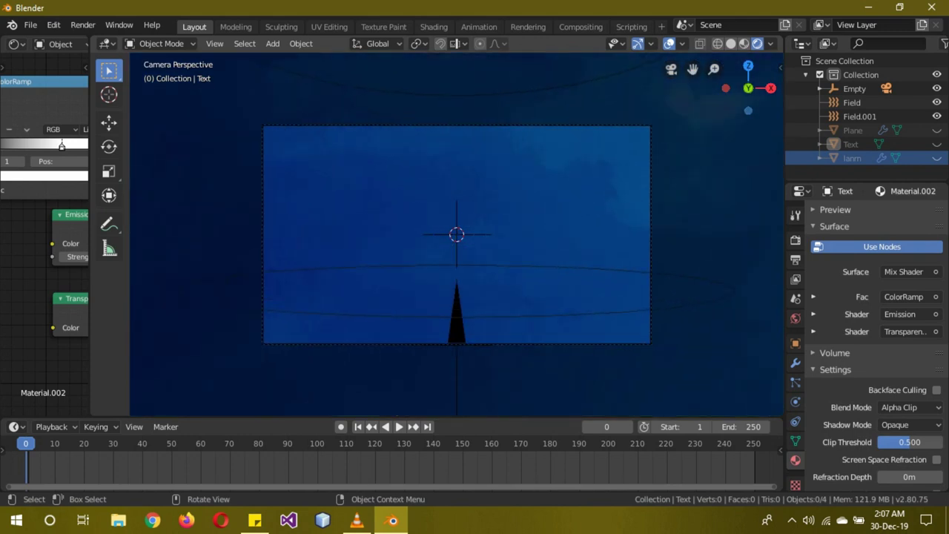
# - Rotate the camera's Empty to -250° on Z, then unhide the text
pyautogui.click(457, 235)
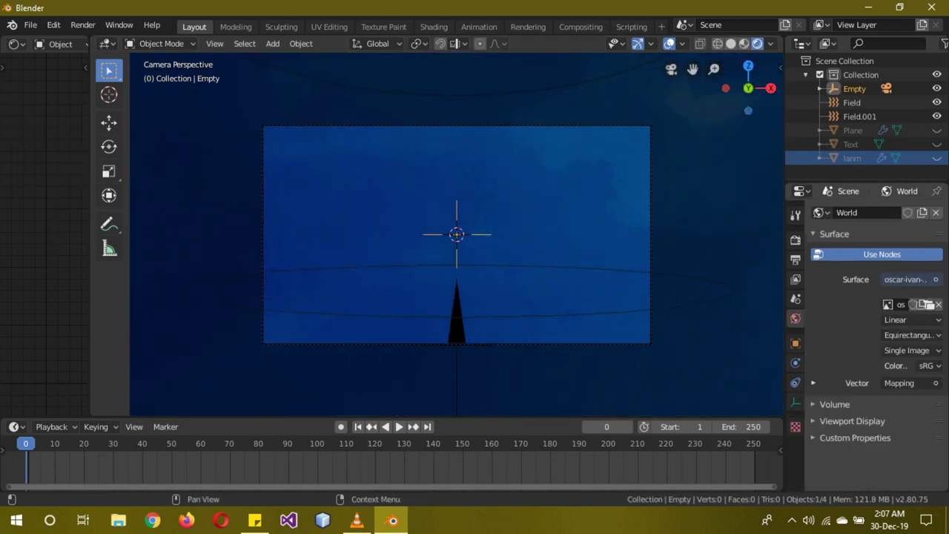
pyautogui.click(795, 342)
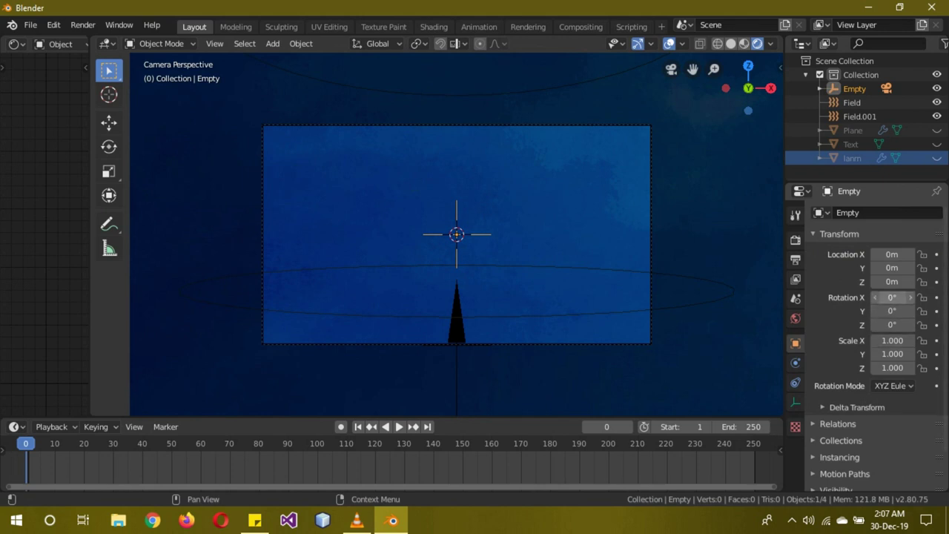
pyautogui.moveTo(892, 325)
pyautogui.mouseDown()
pyautogui.moveTo(919, 324)
pyautogui.moveTo(851, 324)
pyautogui.moveTo(919, 325)
pyautogui.moveTo(900, 324)
pyautogui.mouseUp()
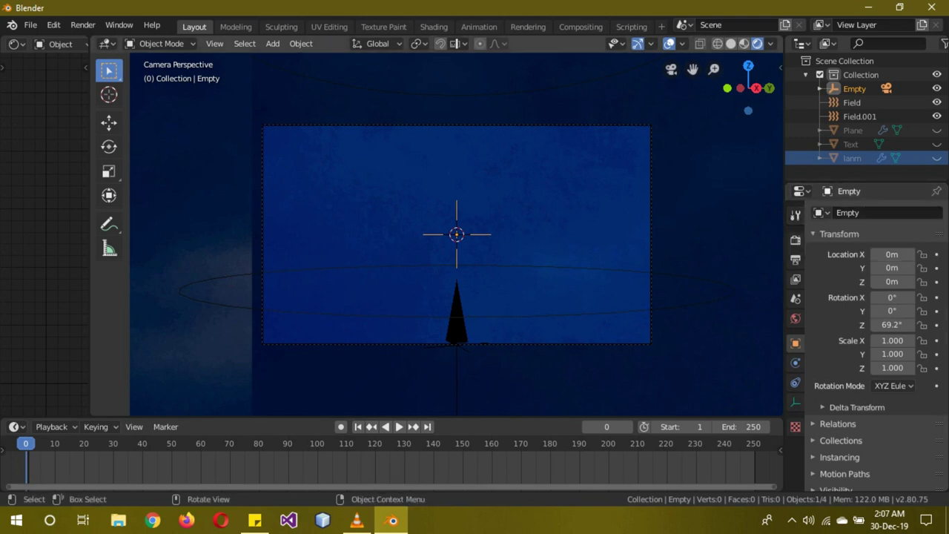
pyautogui.moveTo(891, 324)
pyautogui.mouseDown()
pyautogui.moveTo(882, 324)
pyautogui.moveTo(892, 324)
pyautogui.mouseUp()
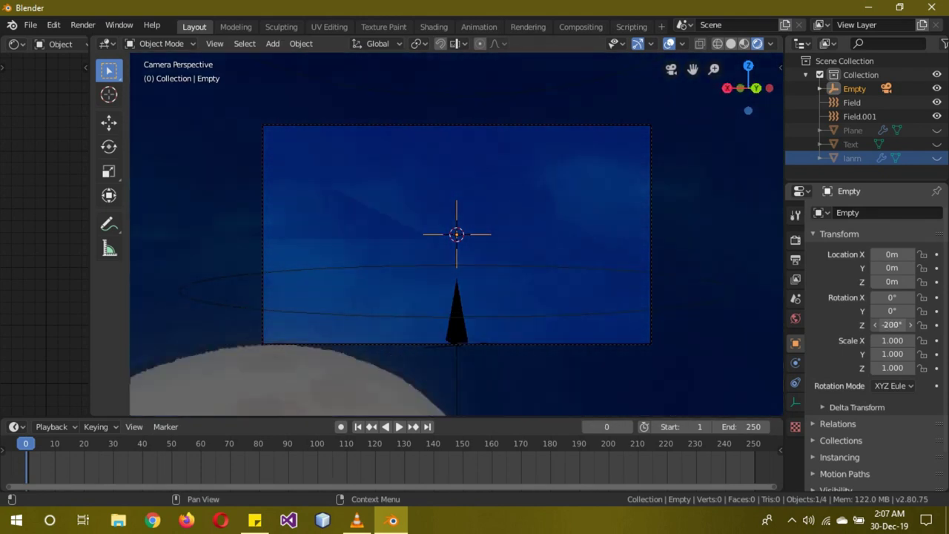
pyautogui.press('Escape')
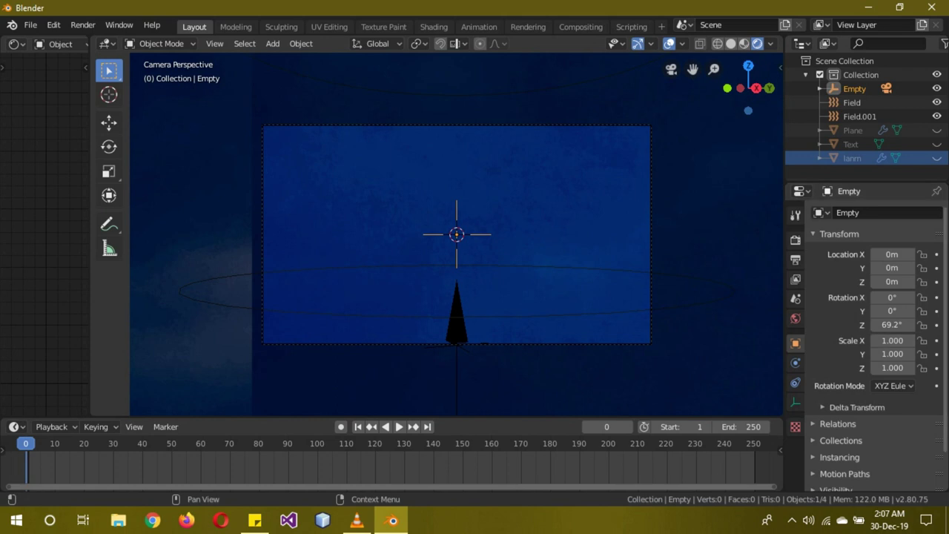
pyautogui.moveTo(891, 323); pyautogui.dragTo(891, 324)
pyautogui.write('-250')
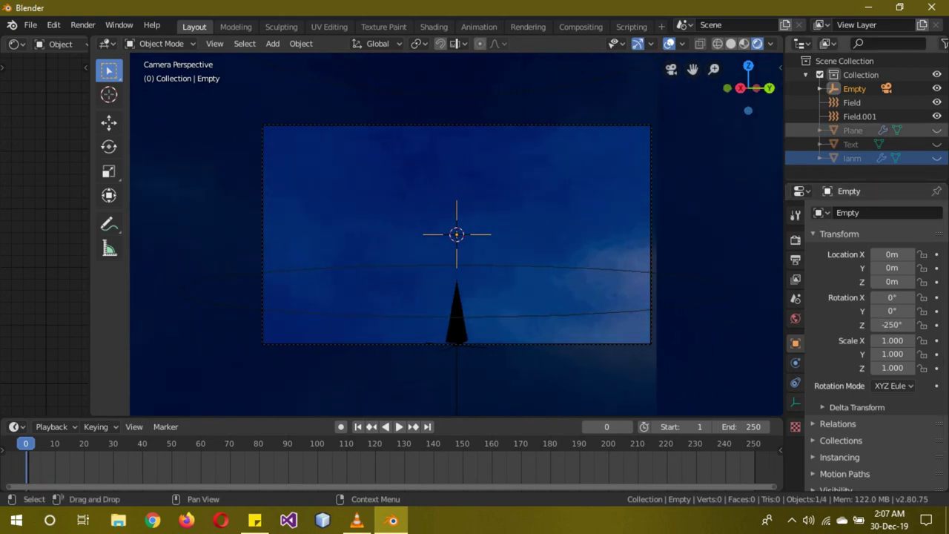
pyautogui.click(936, 144)
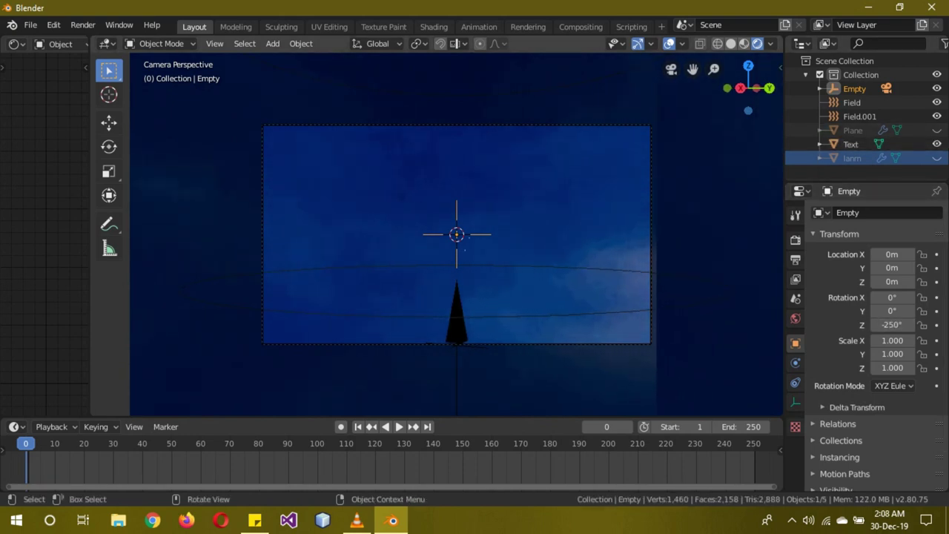
# - In solid shading, select the text and set its Z rotation to 110°
pyautogui.press('z')
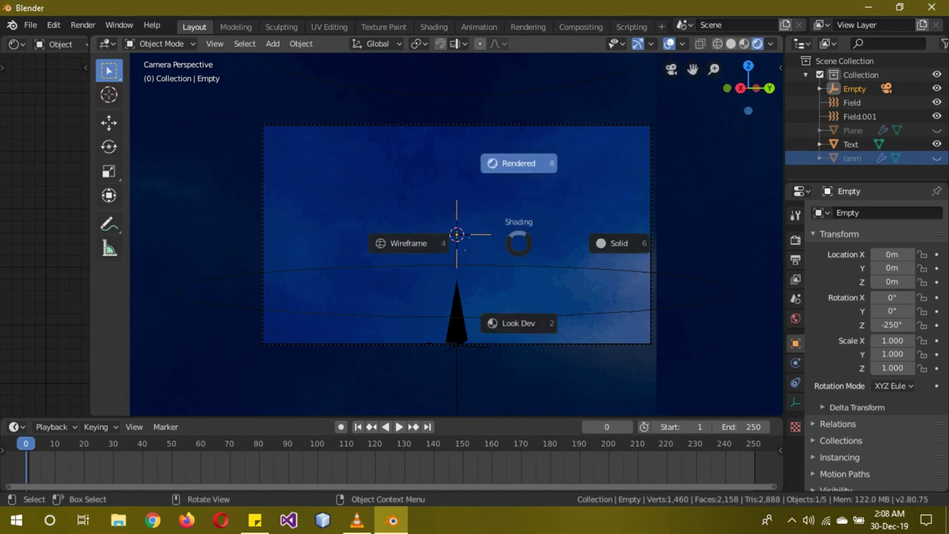
pyautogui.click(616, 242)
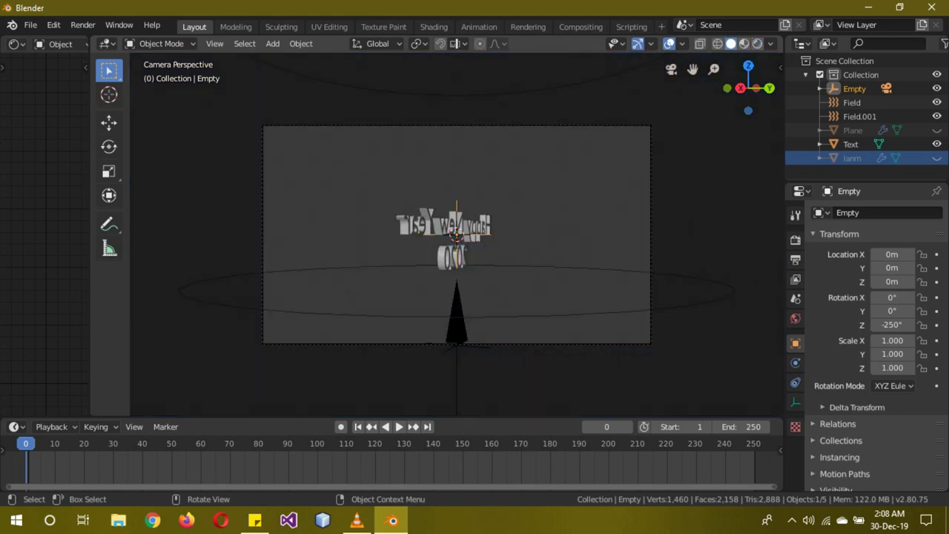
pyautogui.click(443, 224)
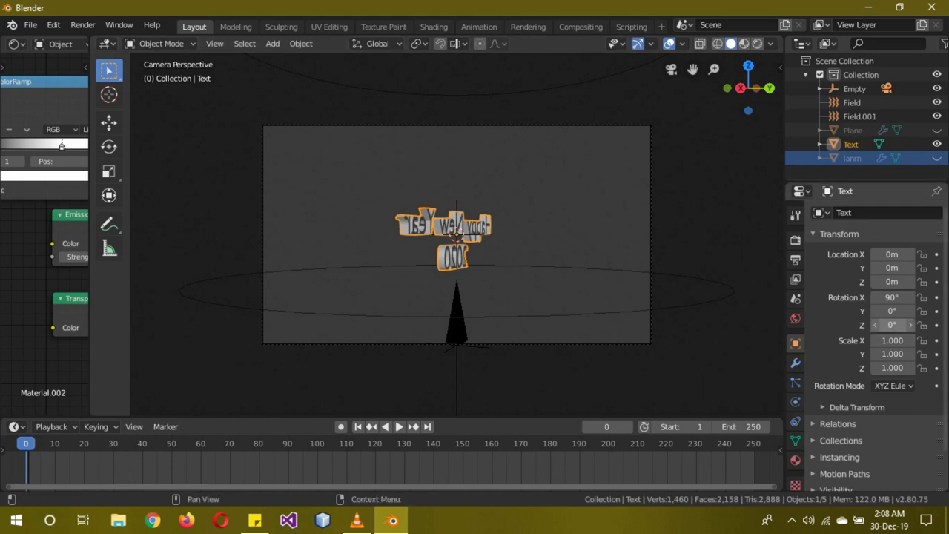
pyautogui.moveTo(892, 325)
pyautogui.mouseDown()
pyautogui.moveTo(934, 324)
pyautogui.moveTo(901, 325)
pyautogui.mouseUp()
pyautogui.click(892, 325)
pyautogui.write('107.3d')
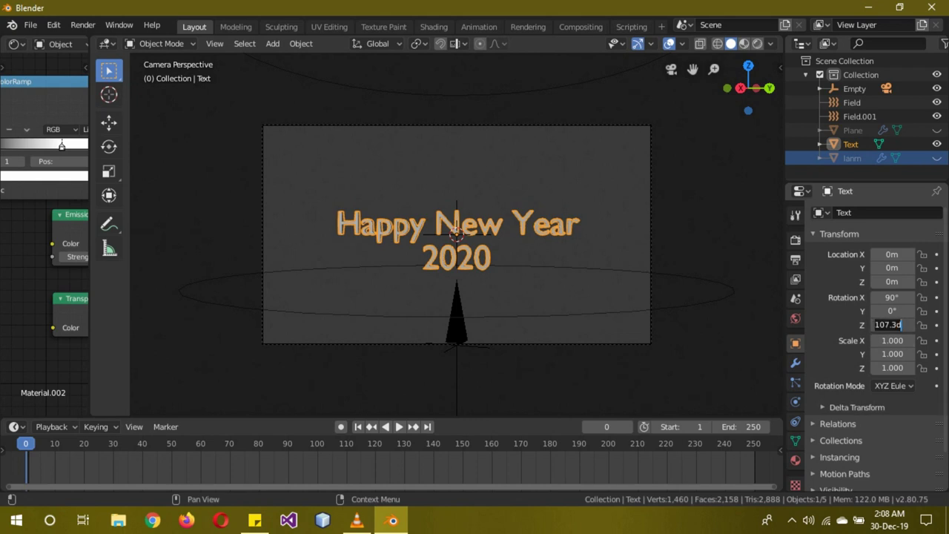
pyautogui.hotkey('ctrl', 'a')
pyautogui.write('110')
pyautogui.press('Return')
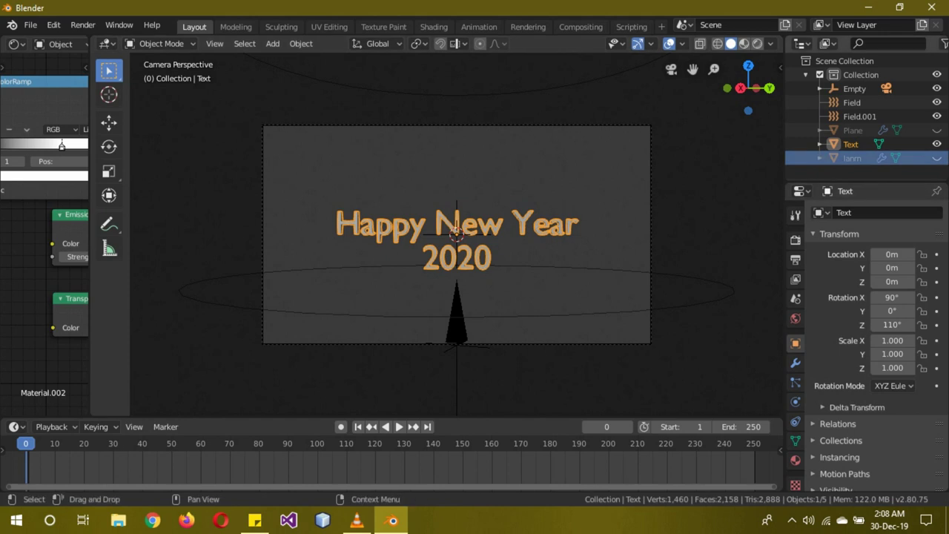
# - Hide the text, switch to rendered shading, then unhide the Plane and text and widen the node editor
pyautogui.press('h')
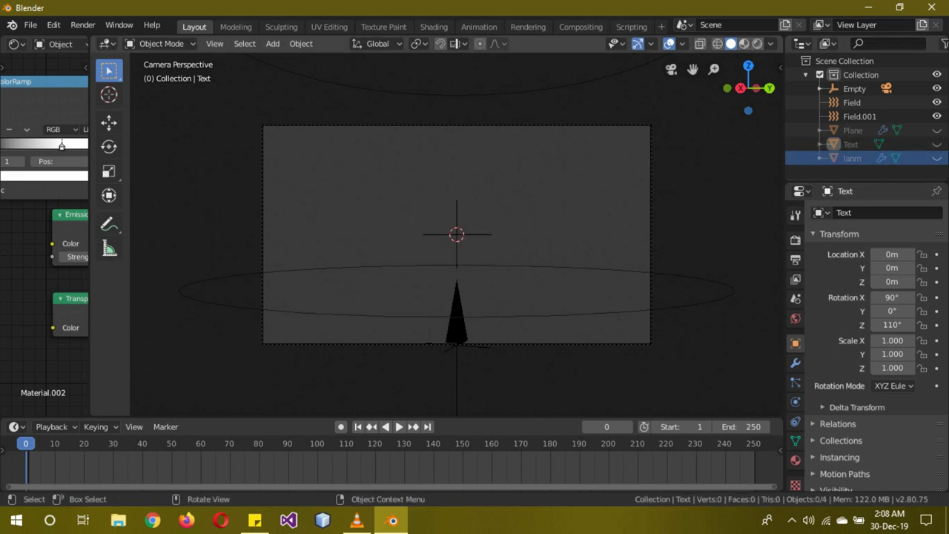
pyautogui.press('z')
pyautogui.press('8')
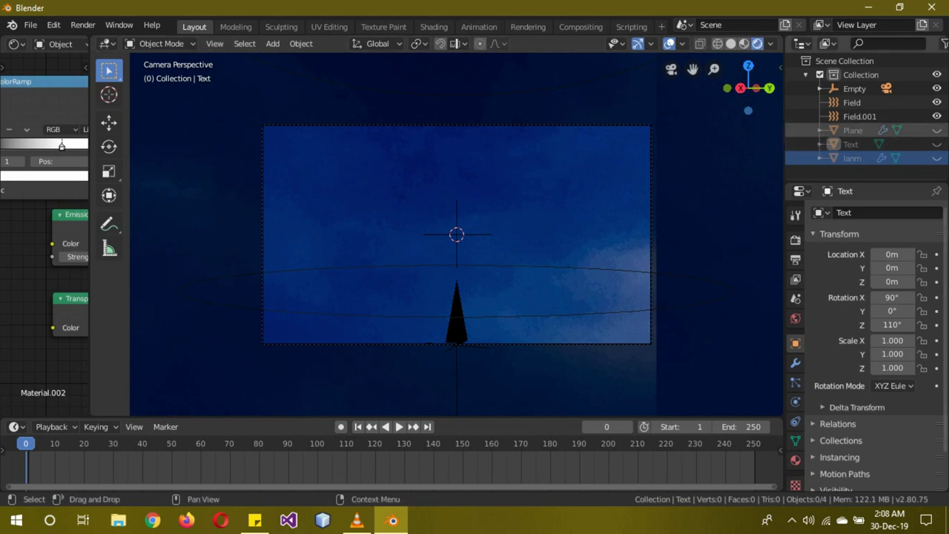
pyautogui.click(936, 129)
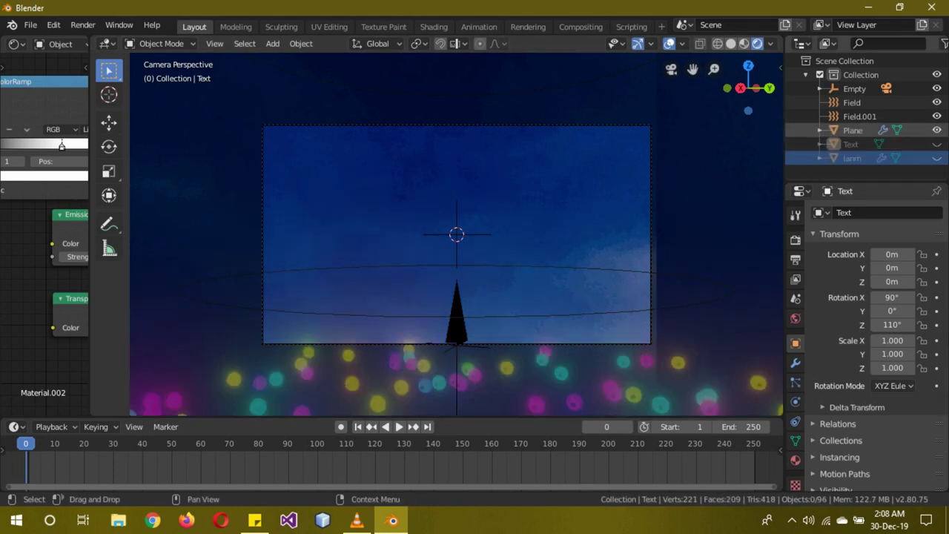
pyautogui.click(936, 143)
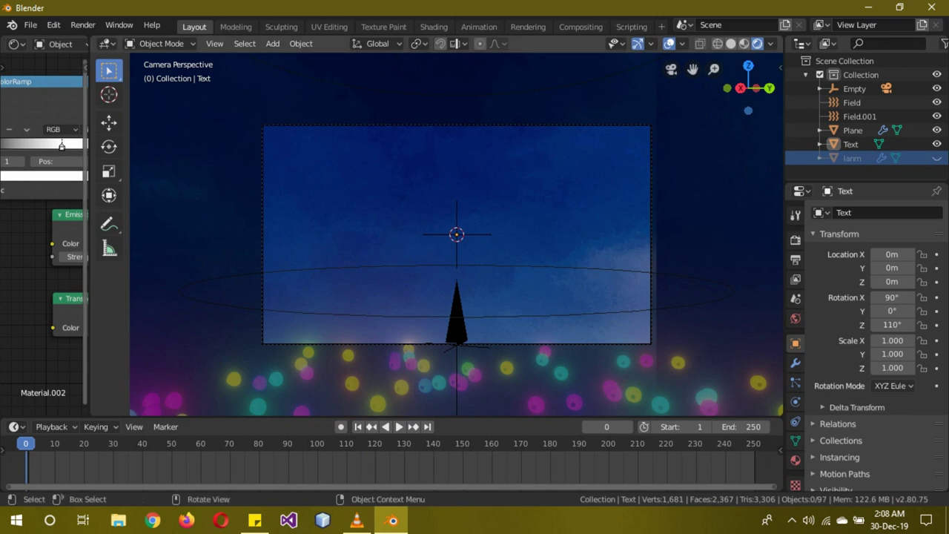
pyautogui.moveTo(87, 175); pyautogui.dragTo(329, 176)
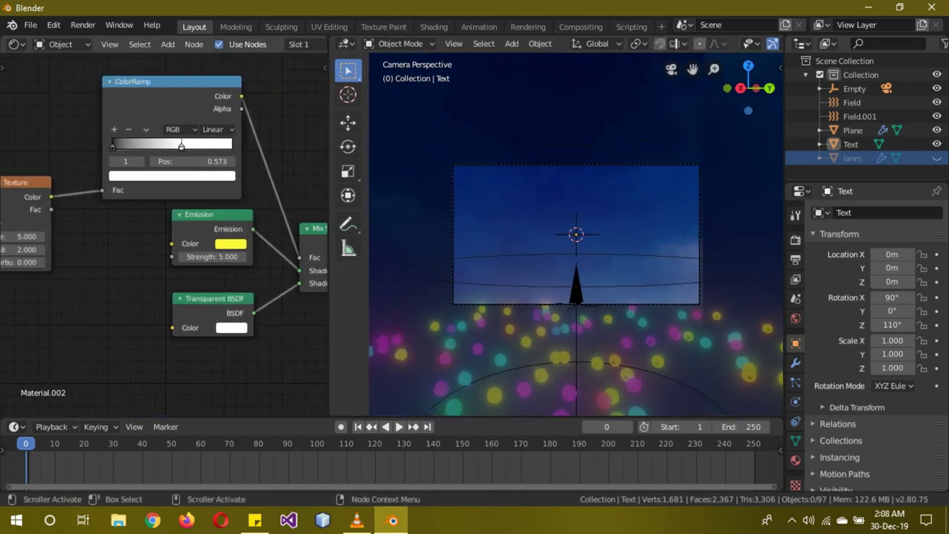
# - Raise the World Mapping node's Location Z to 0.5 m, then return to Object shader nodes
pyautogui.click(61, 44)
pyautogui.click(62, 75)
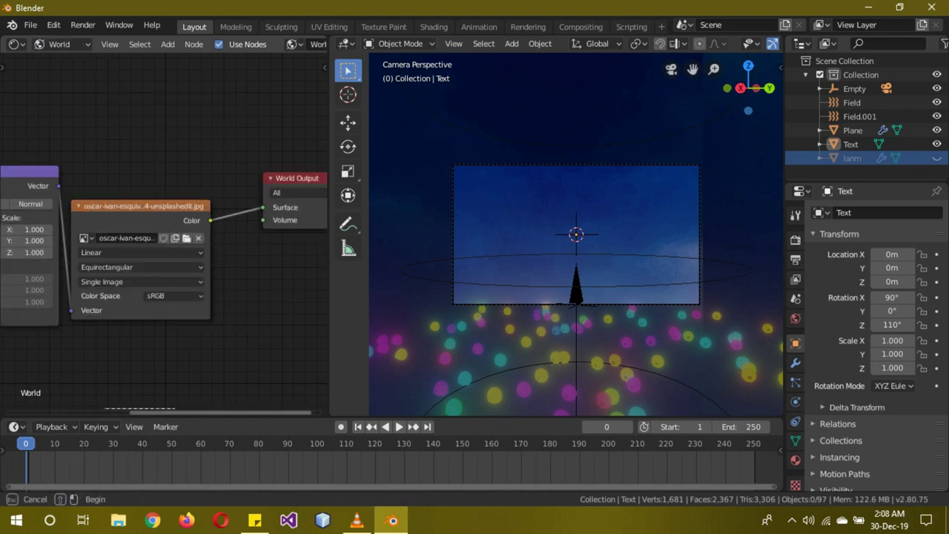
pyautogui.moveTo(220, 411); pyautogui.dragTo(118, 411)
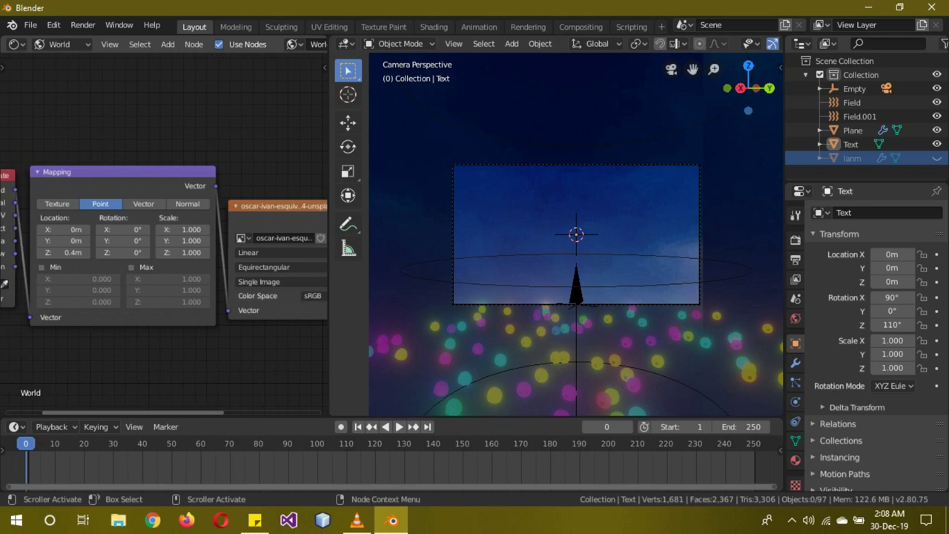
pyautogui.click(86, 252)
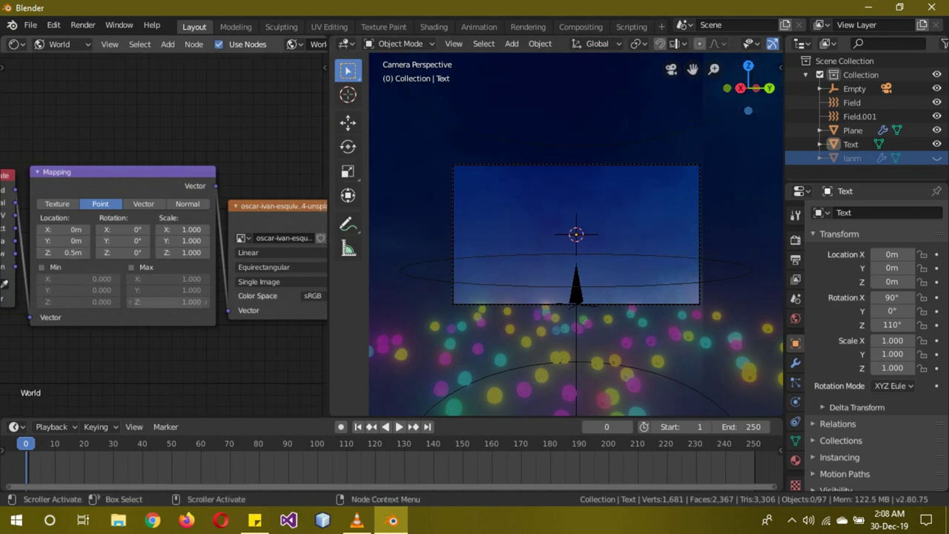
pyautogui.click(63, 44)
pyautogui.click(63, 60)
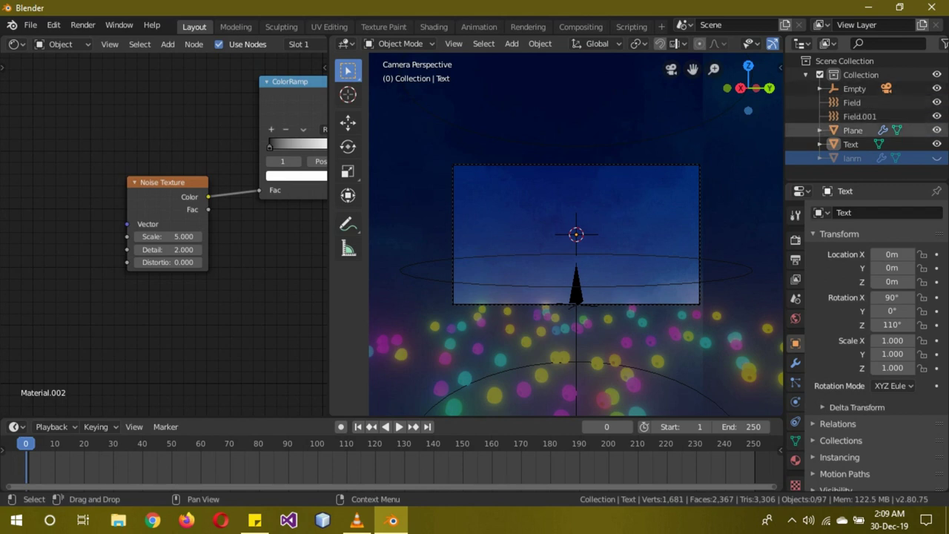
# - Select the text, jump to frame 1, switch to solid shading, and select the camera's Empty
pyautogui.click(850, 143)
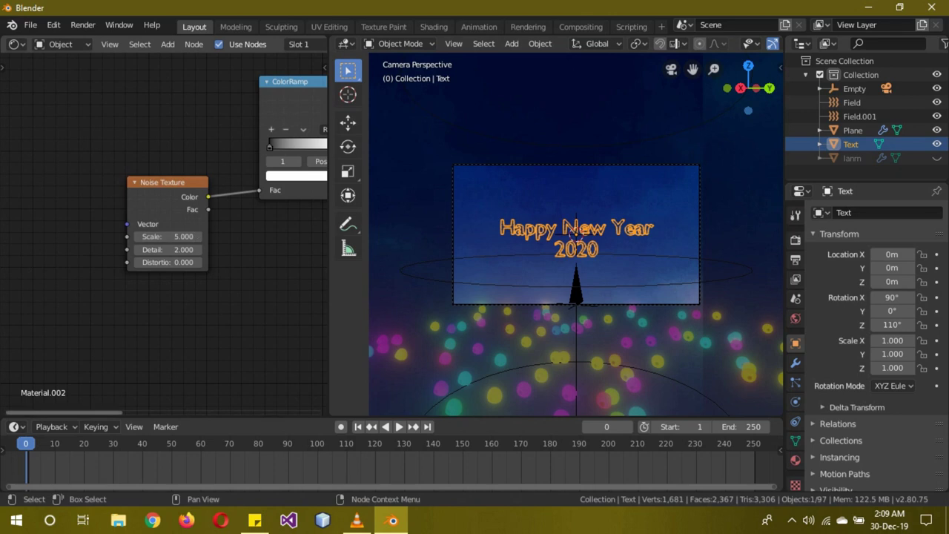
pyautogui.moveTo(222, 334); pyautogui.dragTo(9, 334, button='middle')
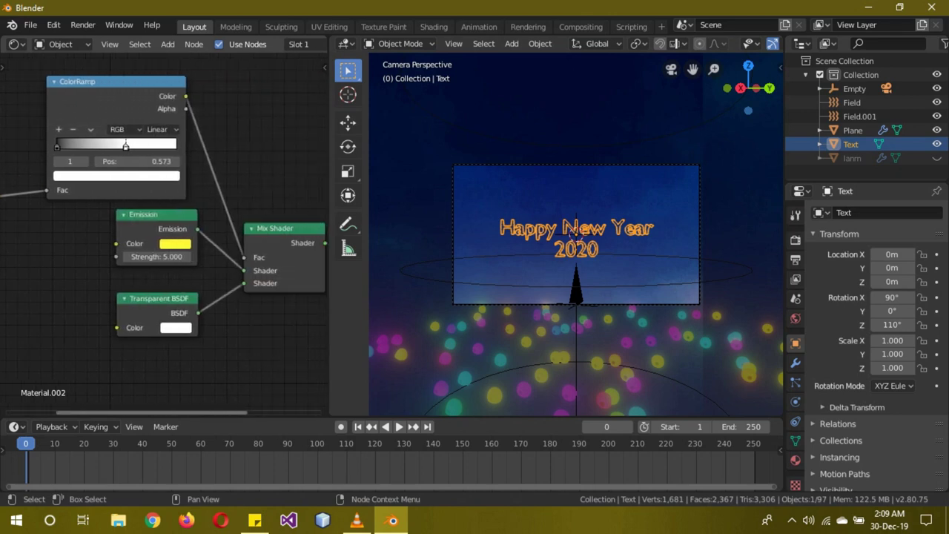
pyautogui.click(606, 427)
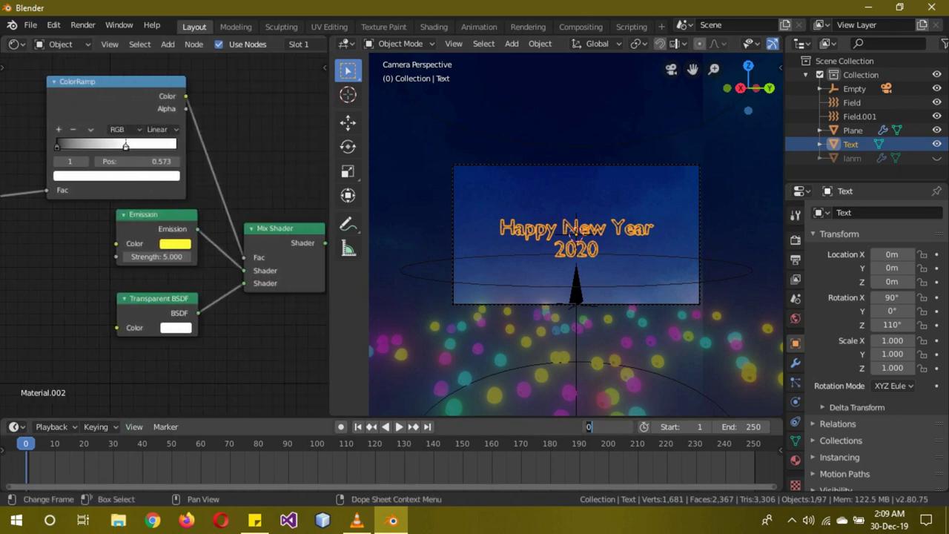
pyautogui.write('1')
pyautogui.press('Return')
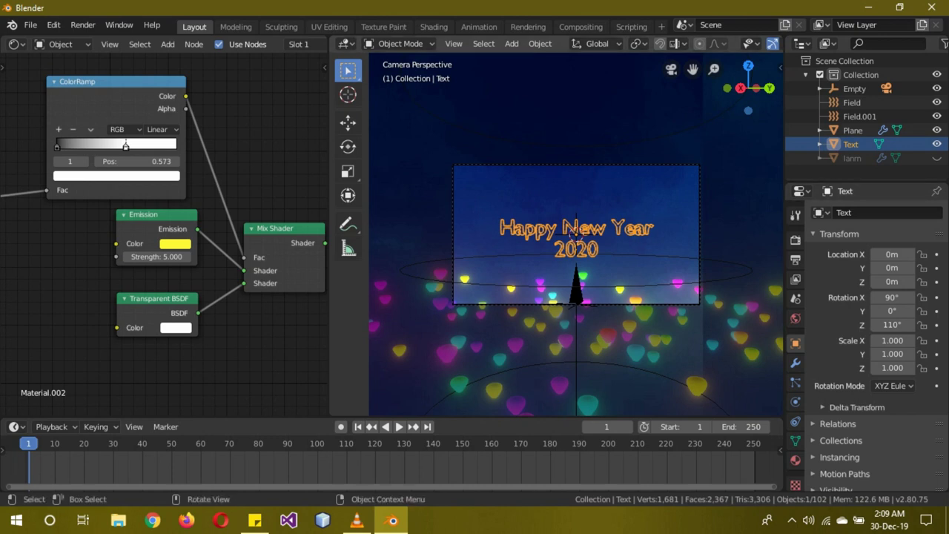
pyautogui.press('z')
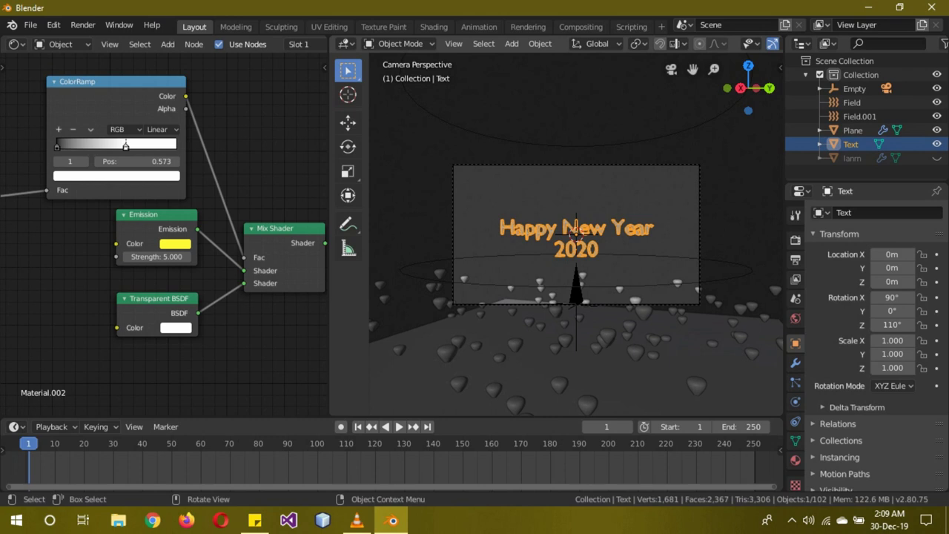
pyautogui.click(575, 231)
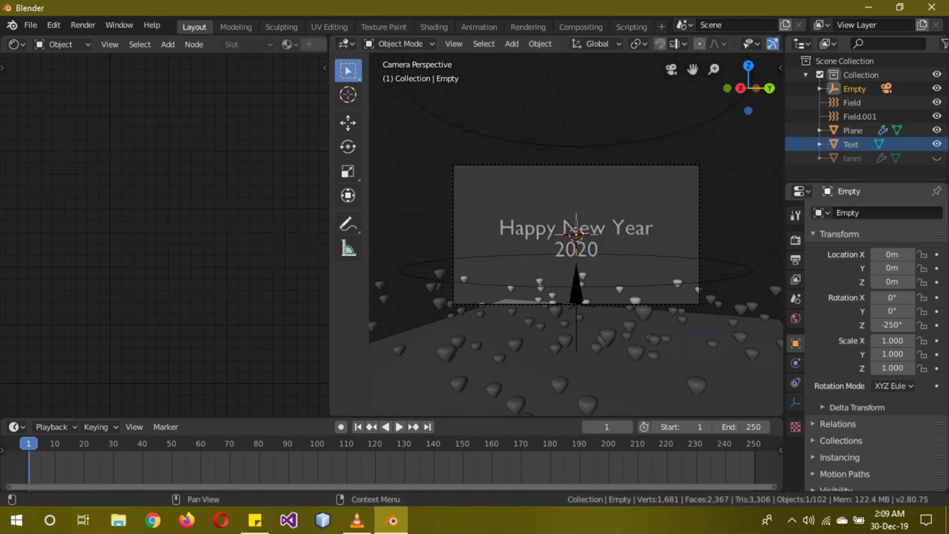
# - Turn the Empty on Z to preview the orbit, then hide Plane and Text in rendered shading
pyautogui.moveTo(892, 324)
pyautogui.keyDown('shift'); pyautogui.mouseDown()
pyautogui.moveTo(882, 325)
pyautogui.moveTo(919, 325)
pyautogui.mouseUp(); pyautogui.keyUp('shift')
pyautogui.rightClick(892, 324)
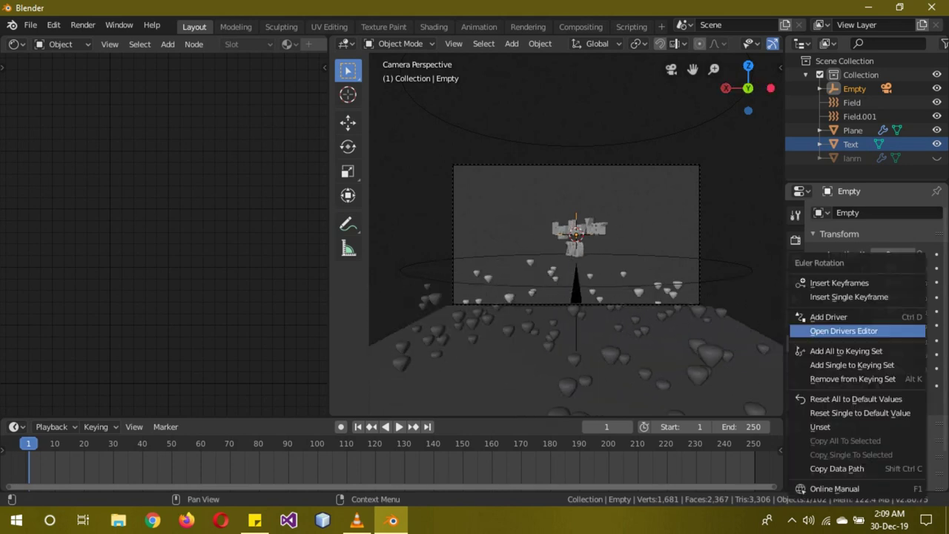
pyautogui.keyDown('shift'); pyautogui.moveTo(891, 325); pyautogui.dragTo(911, 325); pyautogui.keyUp('shift')
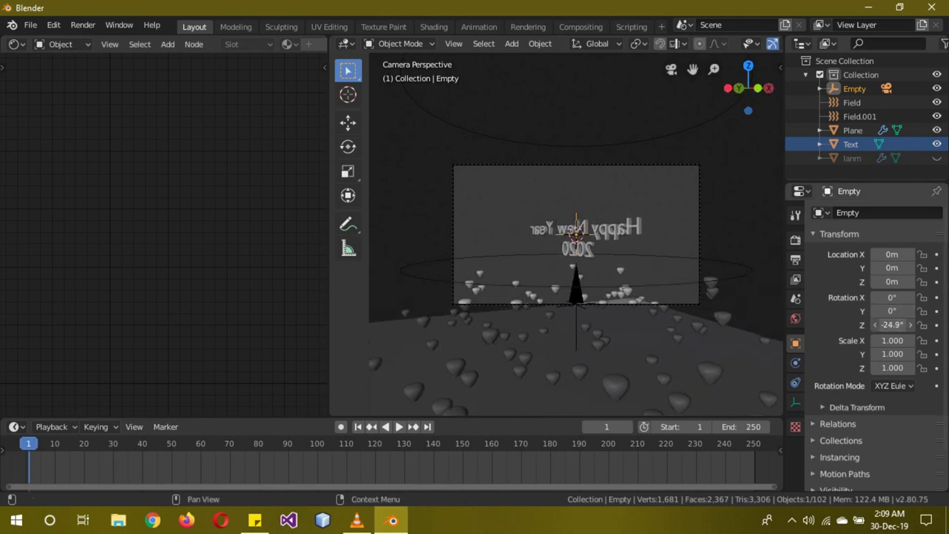
pyautogui.press('z')
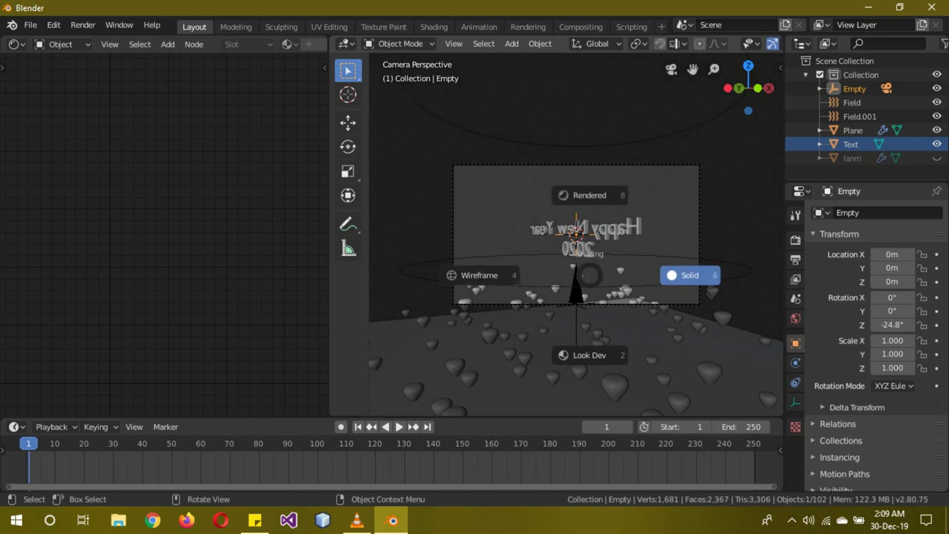
pyautogui.click(589, 195)
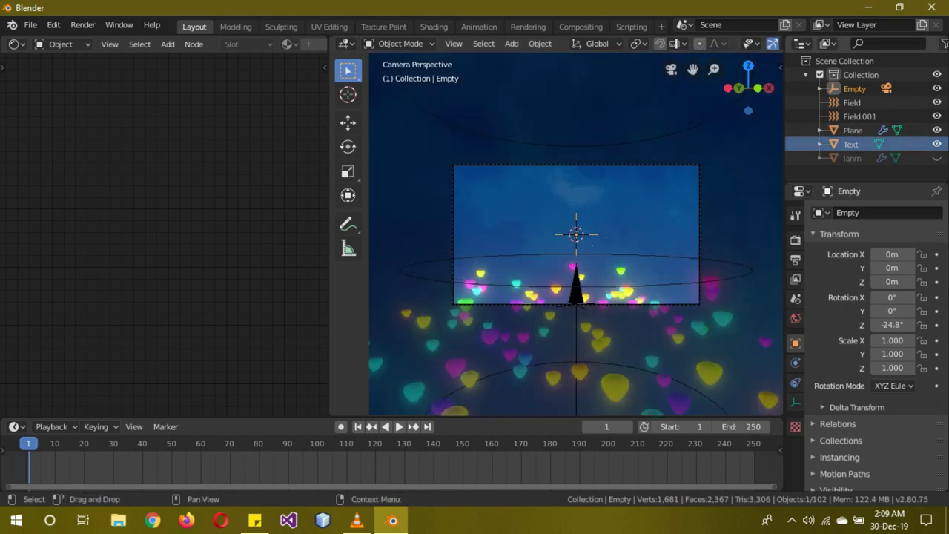
pyautogui.moveTo(936, 130); pyautogui.dragTo(936, 144)
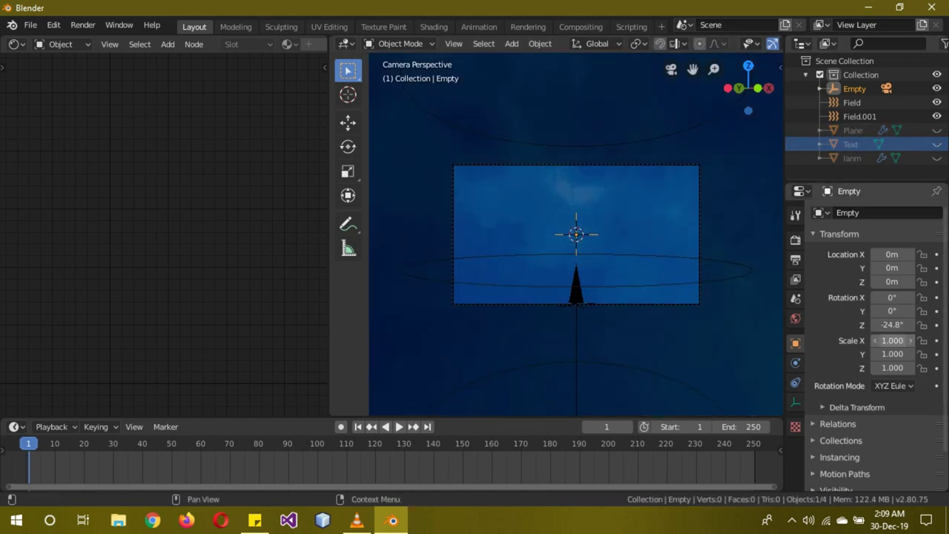
# - Fine-tune the Empty's Z rotation to 68.4° while checking the background
pyautogui.moveTo(892, 325); pyautogui.dragTo(912, 325)
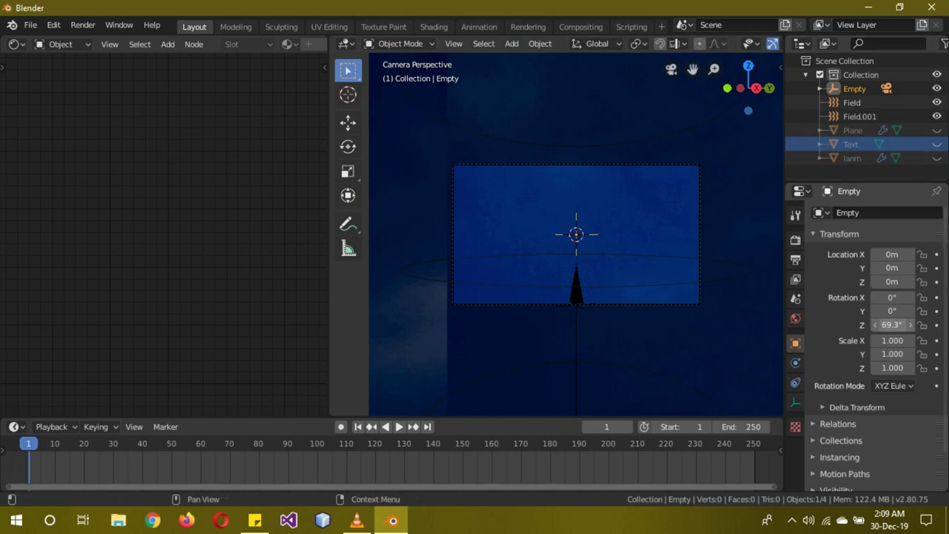
pyautogui.moveTo(892, 324)
pyautogui.mouseDown()
pyautogui.moveTo(852, 324)
pyautogui.moveTo(893, 324)
pyautogui.mouseUp()
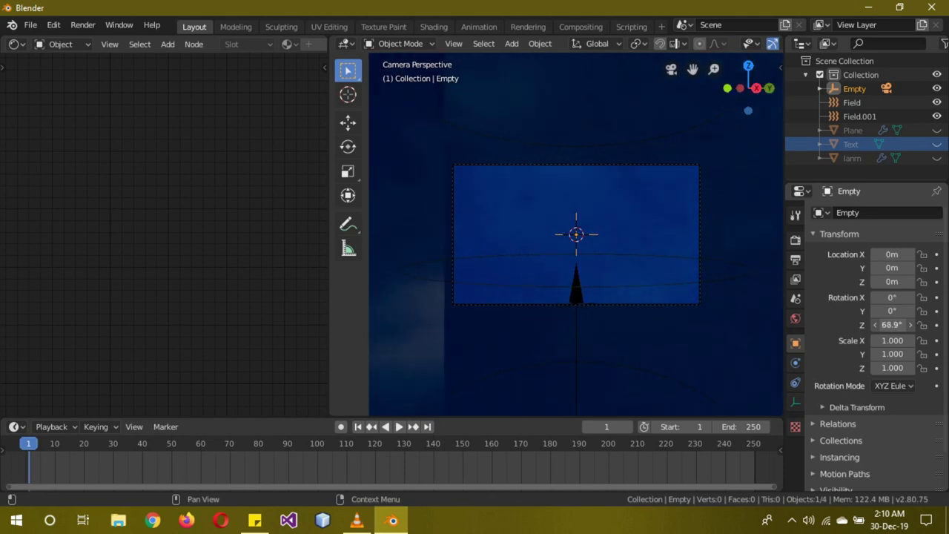
pyautogui.moveTo(892, 325); pyautogui.dragTo(891, 324)
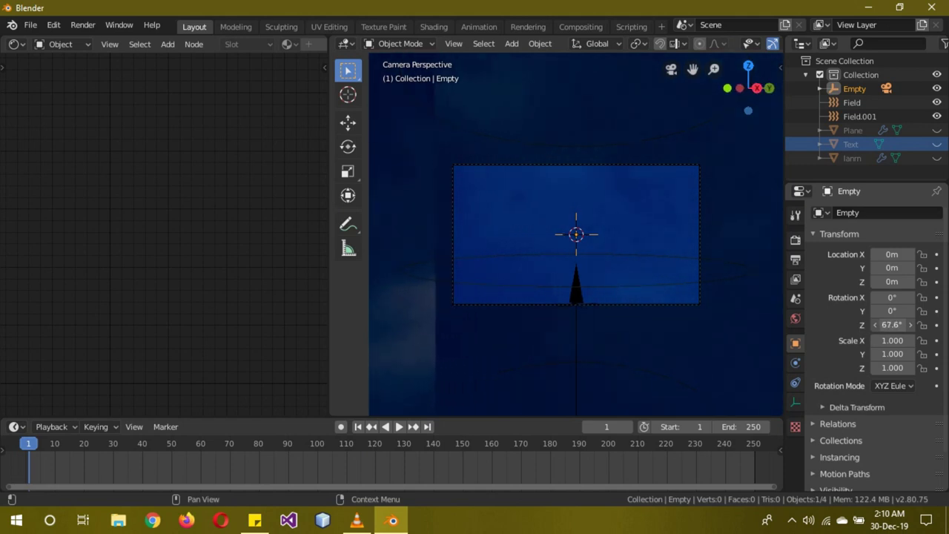
pyautogui.moveTo(891, 324)
pyautogui.mouseDown()
pyautogui.moveTo(882, 325)
pyautogui.moveTo(898, 324)
pyautogui.mouseUp()
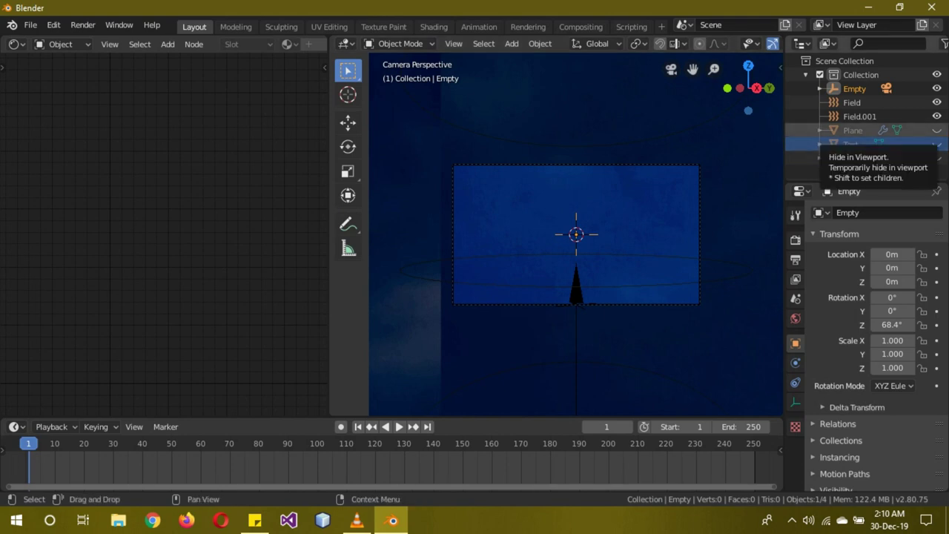
# - Unhide Plane and Text, keyframe the black ColorRamp stop at position 0.000, then select the Empty
pyautogui.click(936, 130)
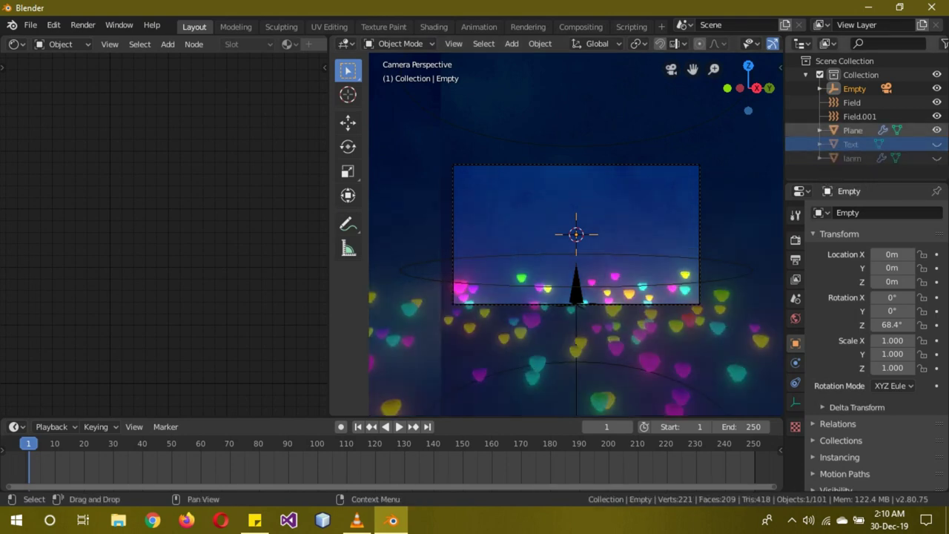
pyautogui.click(936, 144)
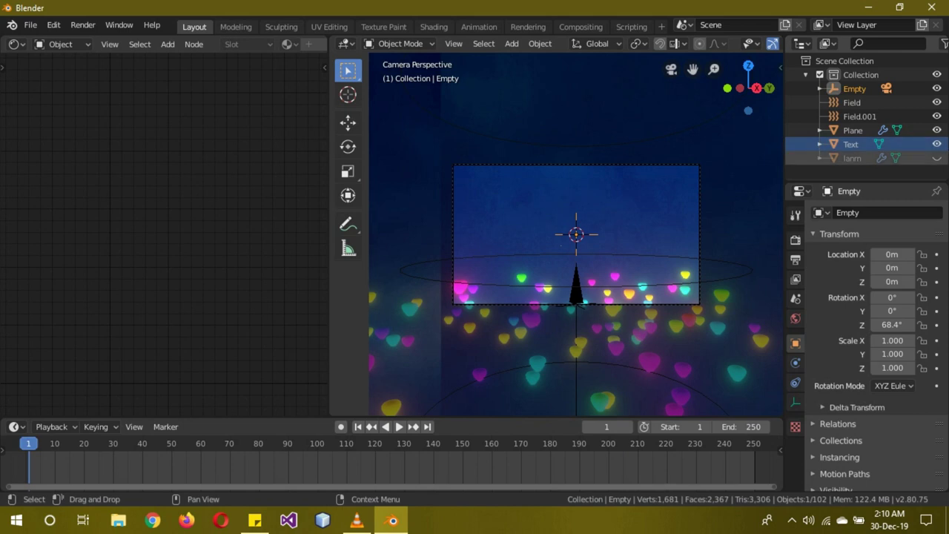
pyautogui.click(850, 144)
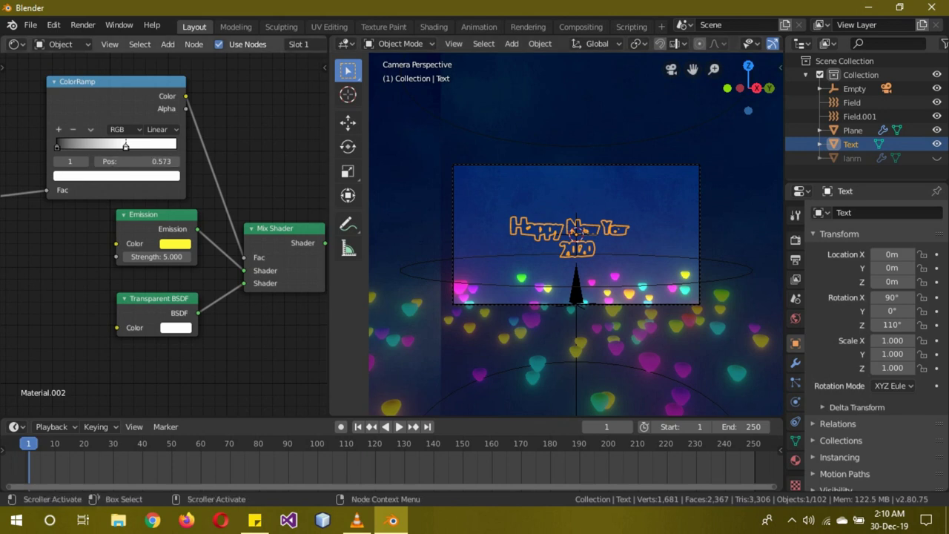
pyautogui.click(58, 146)
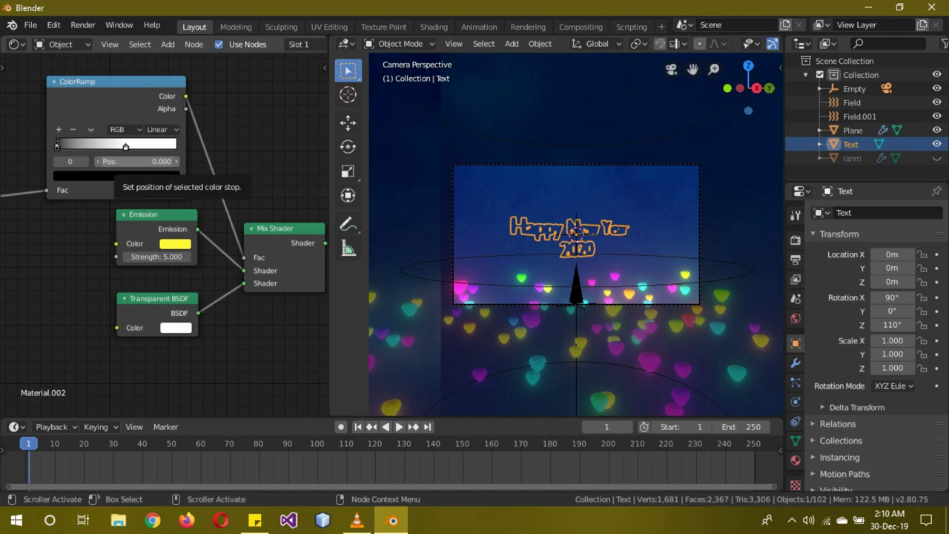
pyautogui.press('i')
pyautogui.click(125, 146)
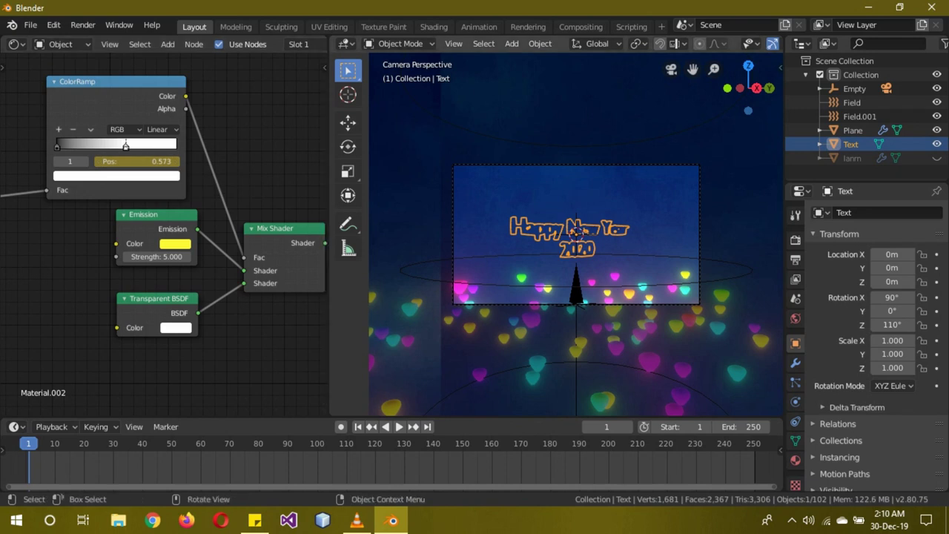
pyautogui.click(575, 232)
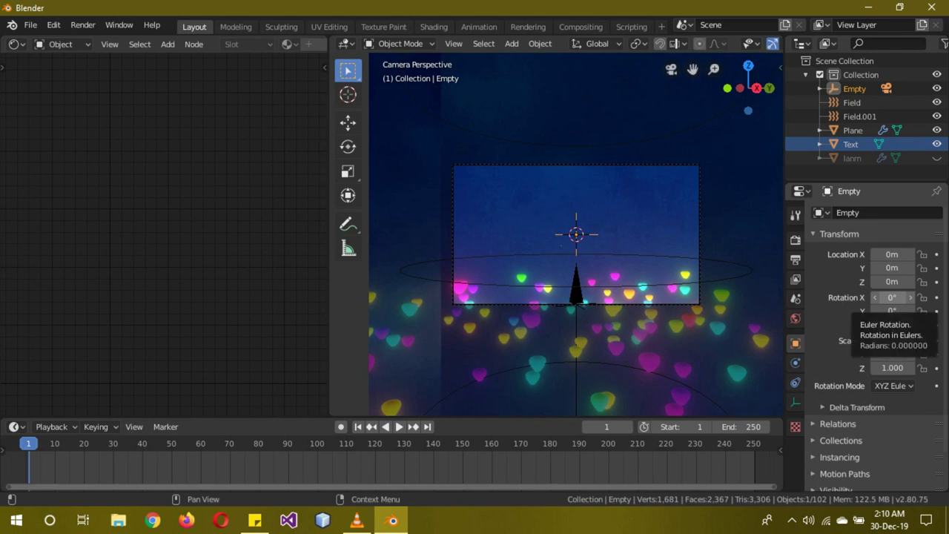
# - Keyframe the Empty's rotation on frame 1, then turn its Z rotation to about -247°
pyautogui.press('i')
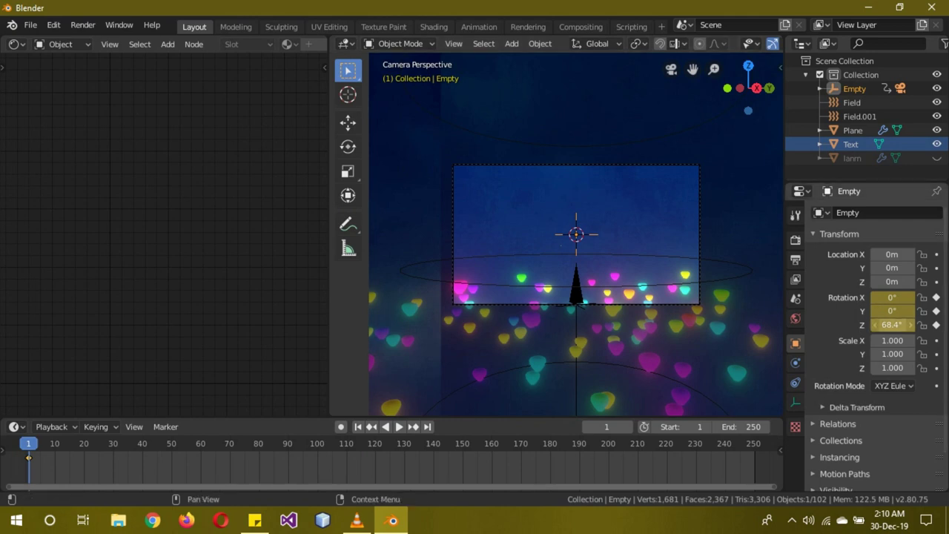
pyautogui.moveTo(892, 325)
pyautogui.mouseDown()
pyautogui.moveTo(860, 324)
pyautogui.moveTo(894, 324)
pyautogui.mouseUp()
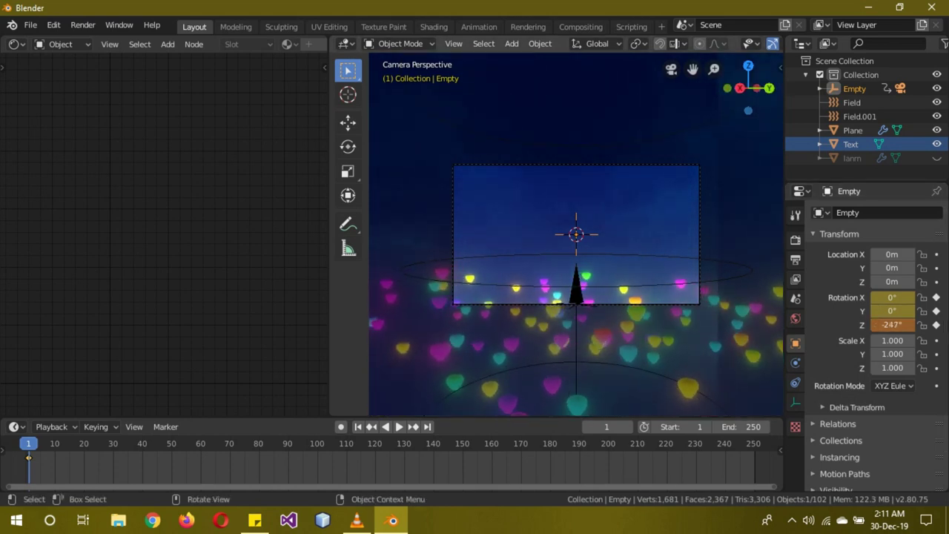
pyautogui.click(850, 144)
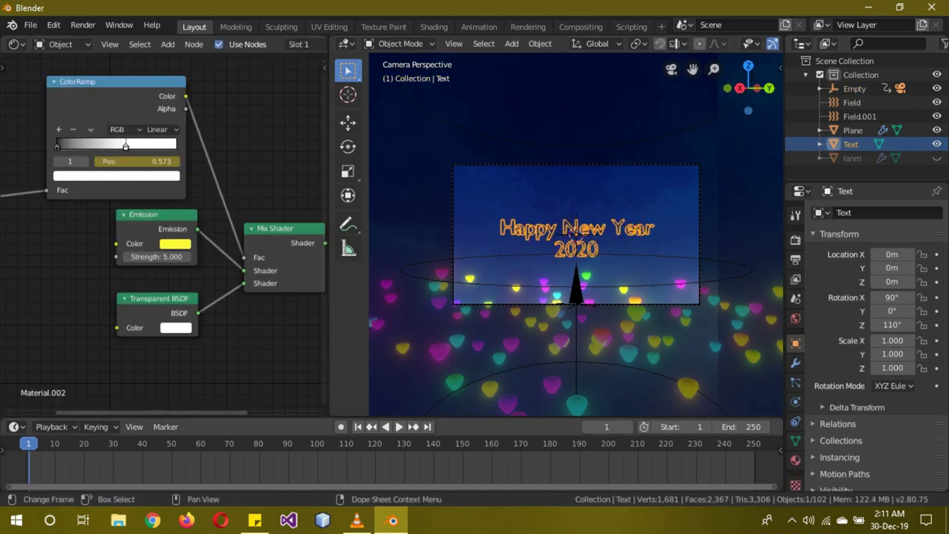
# - On frame 90, move the text ColorRamp's black stop to position 0.573
pyautogui.click(287, 456)
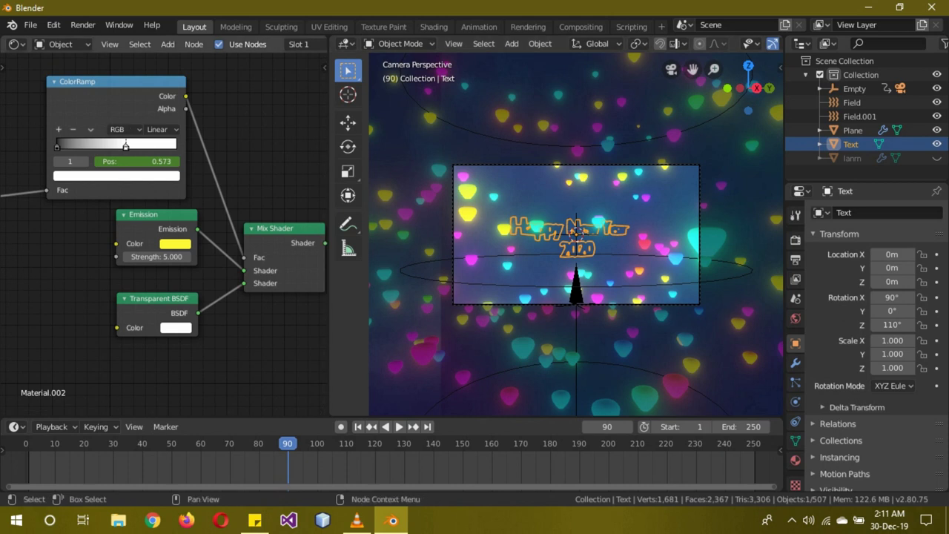
pyautogui.moveTo(58, 146); pyautogui.dragTo(176, 146)
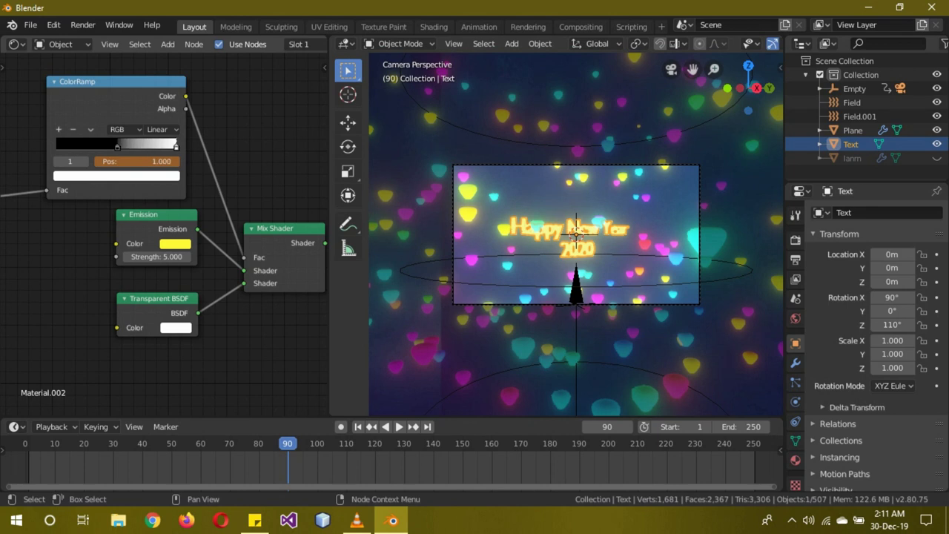
pyautogui.moveTo(116, 146); pyautogui.dragTo(126, 146)
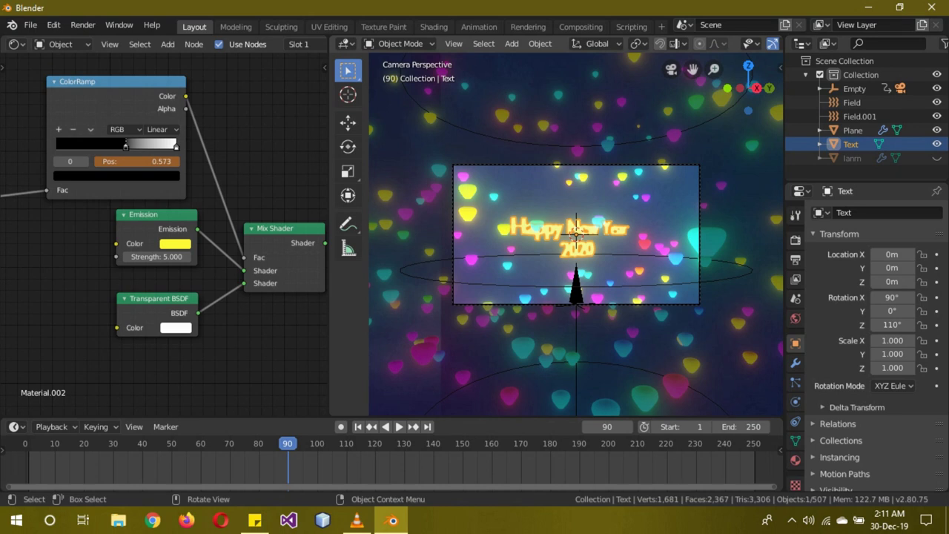
# - Rotate the Empty to -248° on Z, keyframe it at frame 90, and play back the animation
pyautogui.click(576, 236)
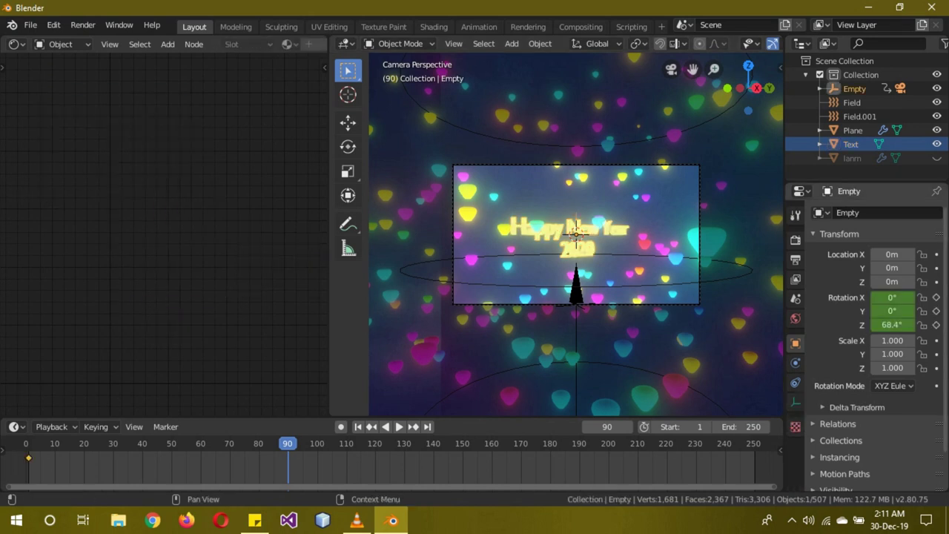
pyautogui.moveTo(889, 325)
pyautogui.mouseDown()
pyautogui.moveTo(898, 325)
pyautogui.moveTo(823, 325)
pyautogui.mouseUp()
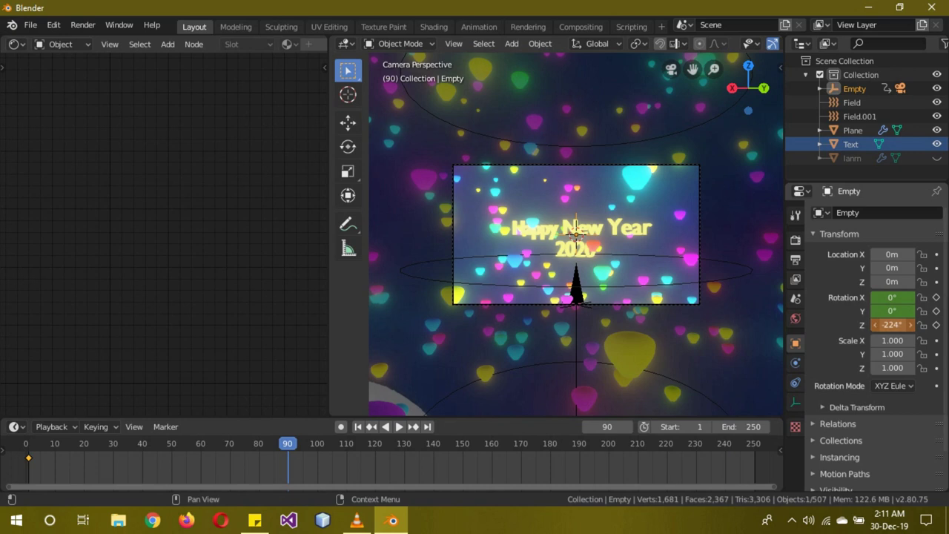
pyautogui.moveTo(823, 325); pyautogui.dragTo(812, 324)
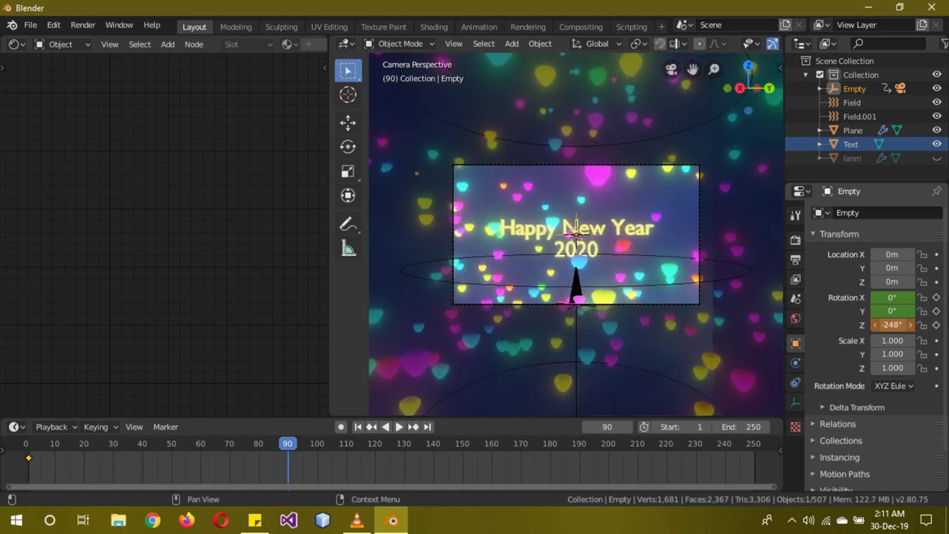
pyautogui.click(576, 230)
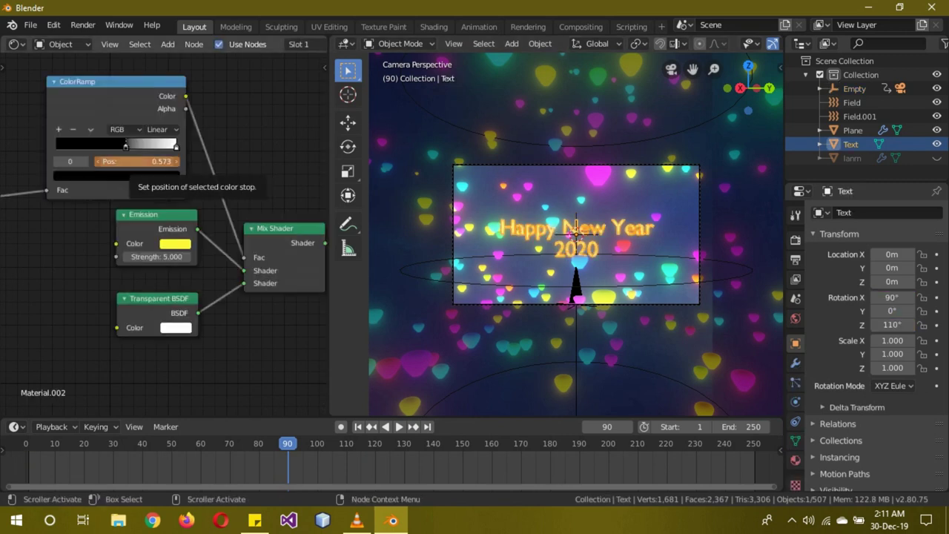
pyautogui.click(176, 146)
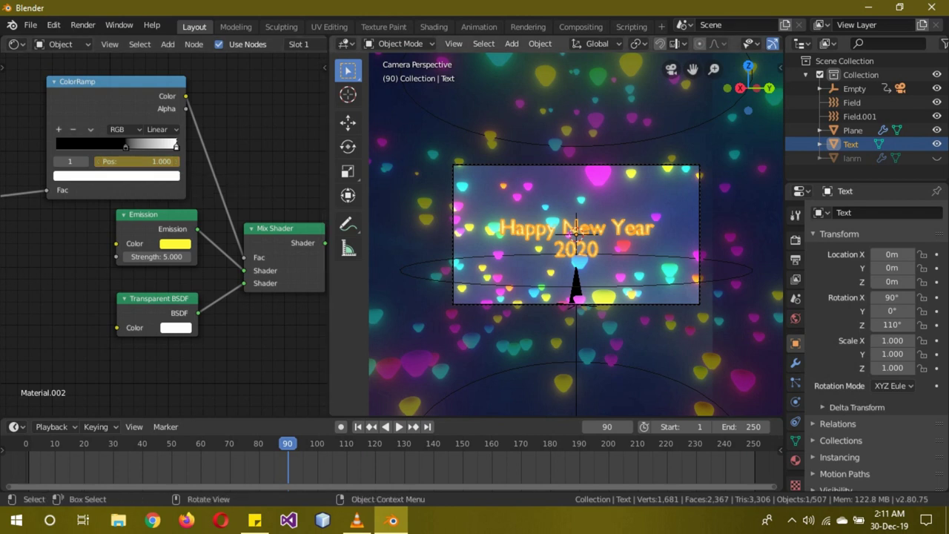
pyautogui.click(577, 232)
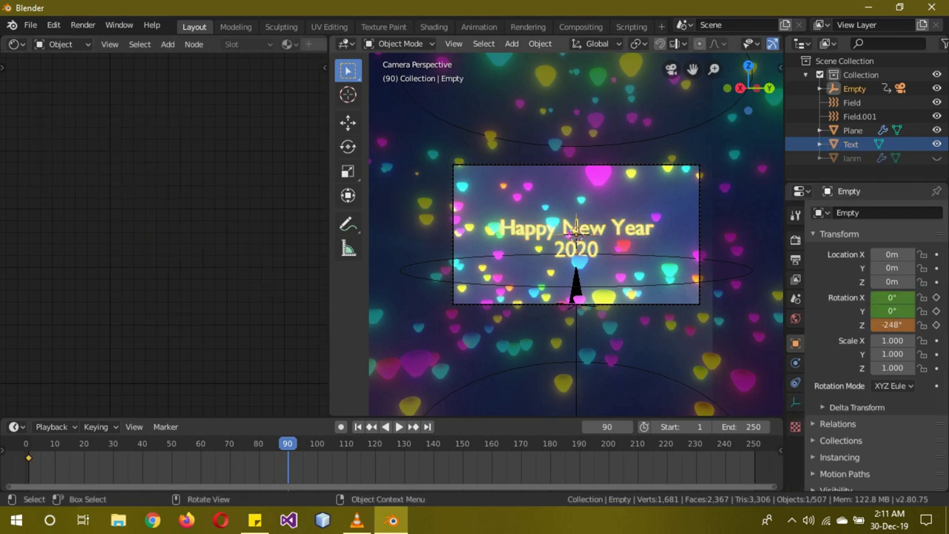
pyautogui.press('i')
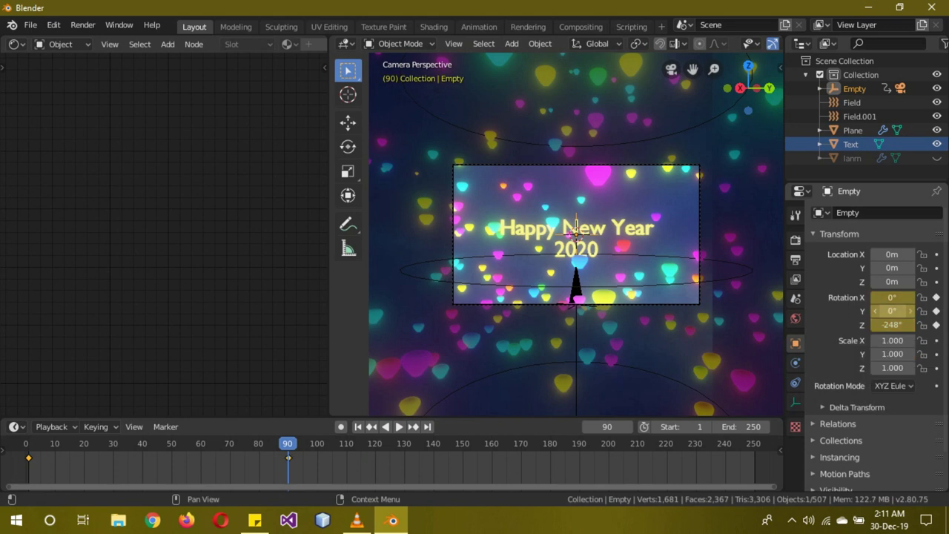
pyautogui.hotkey('shift', 'ctrl', 'space')
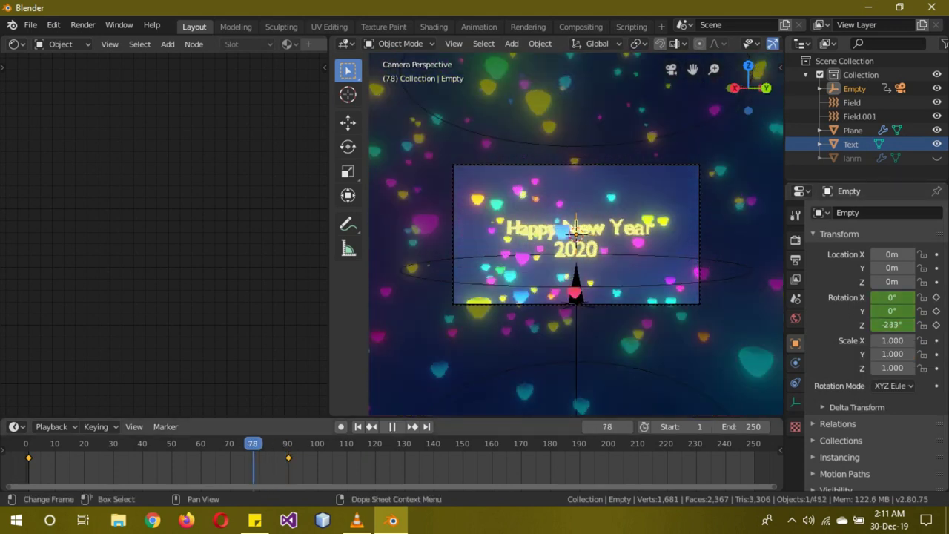
# - Collapse the node editor to widen the 3D view and preview playback, stopping at frame 110
pyautogui.hotkey('shift', 'ctrl', 'space')
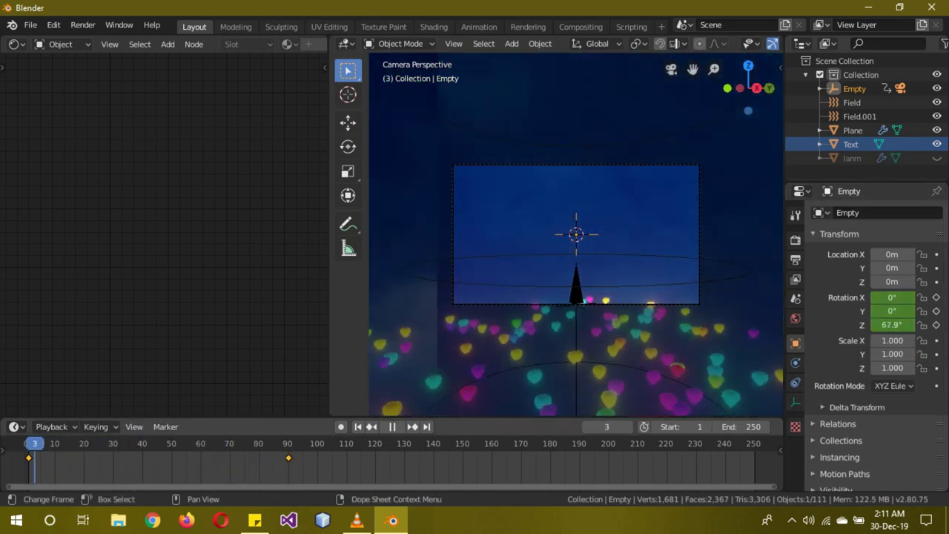
pyautogui.click(399, 426)
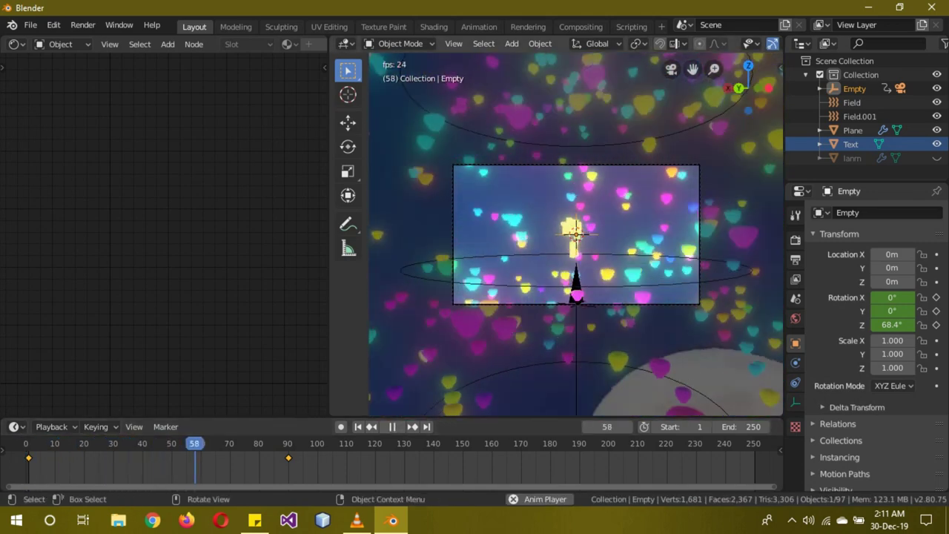
pyautogui.moveTo(329, 222); pyautogui.dragTo(15, 222)
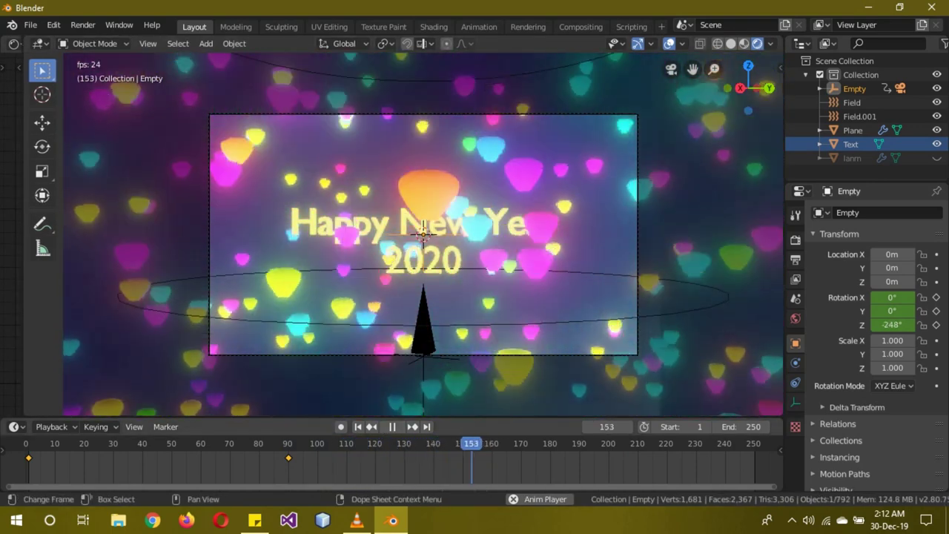
pyautogui.click(110, 448)
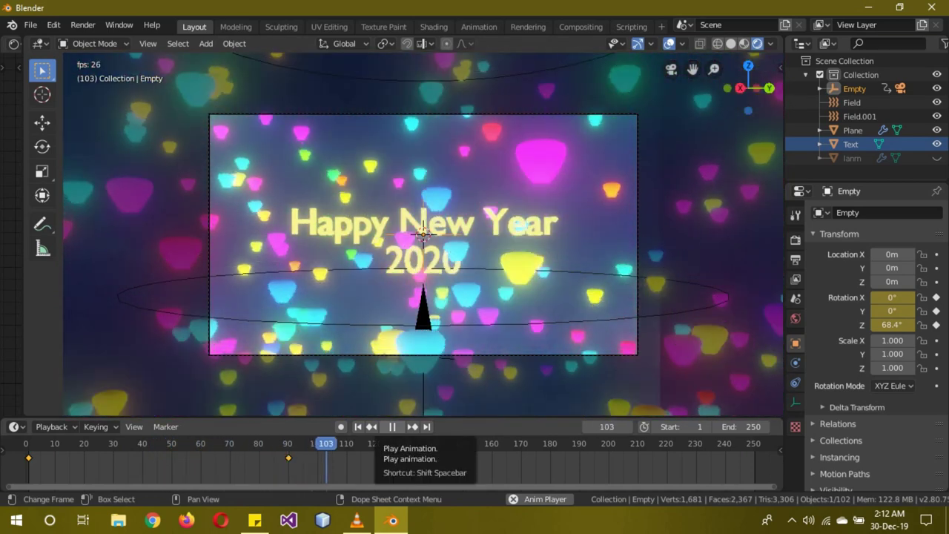
pyautogui.click(392, 426)
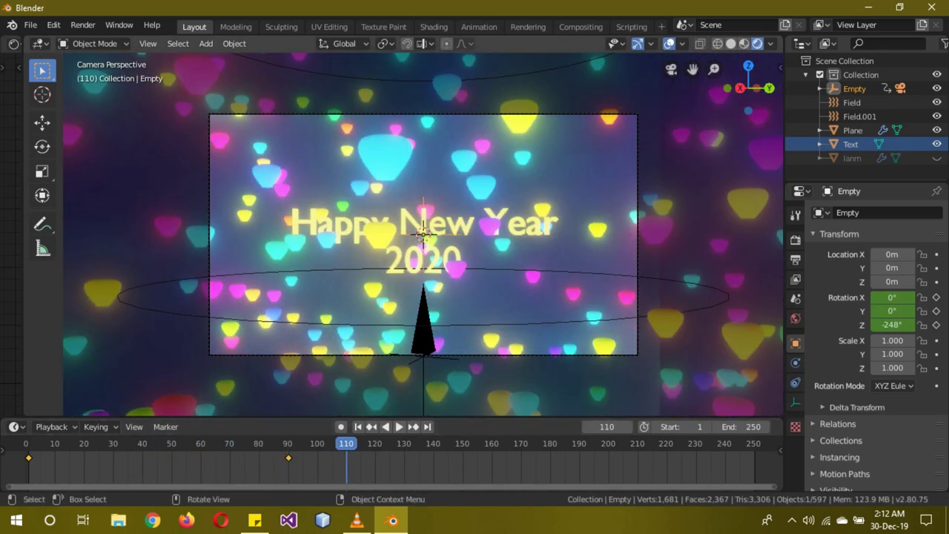
# - Switch the viewport to Solid shading and bring up the Render properties
pyautogui.press('z')
pyautogui.click(561, 292)
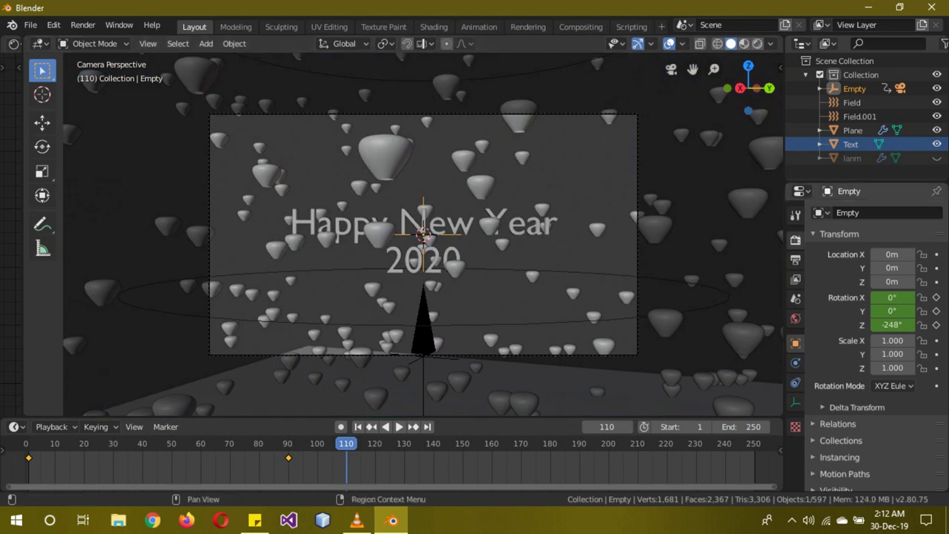
pyautogui.click(796, 239)
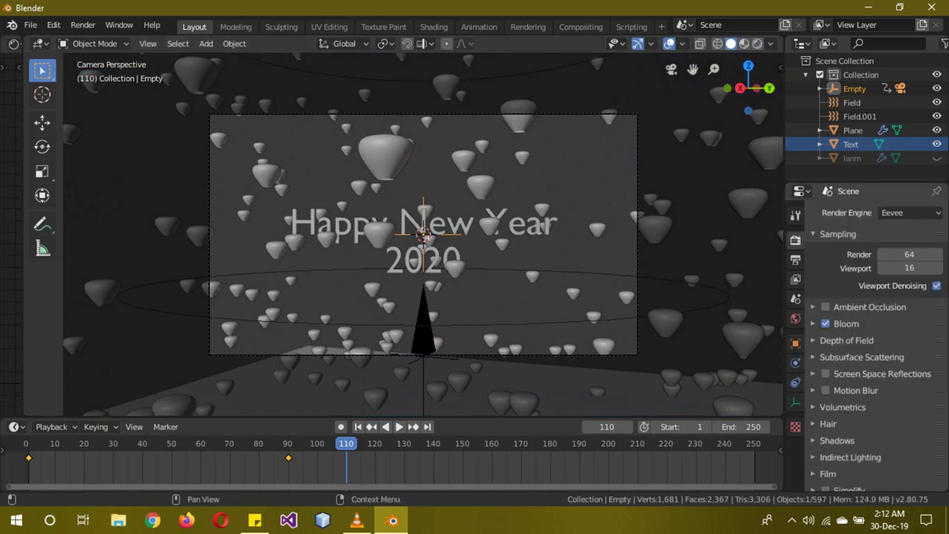
pyautogui.scroll(-3, 867, 341)
pyautogui.scroll(3, 867, 341)
# - Review the Output properties, leaving the output folder at /tmp\
pyautogui.click(796, 259)
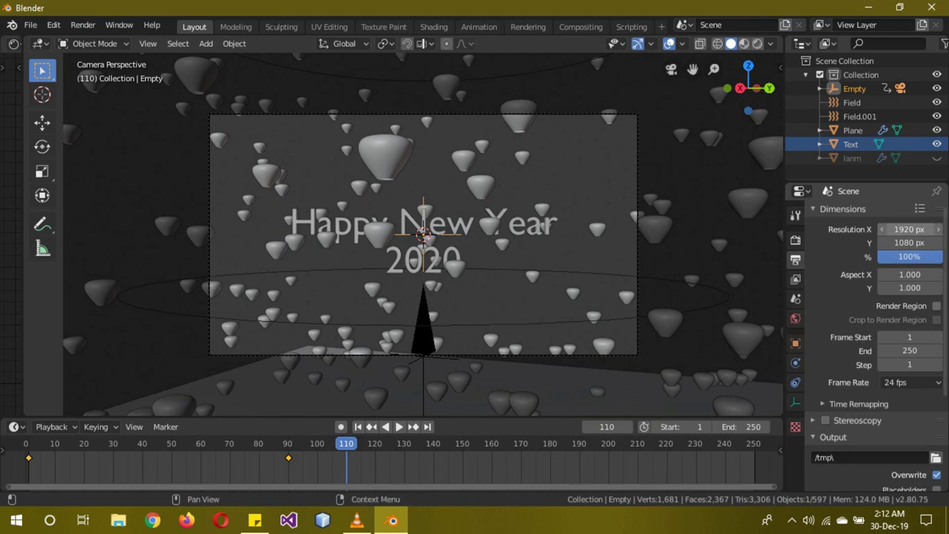
pyautogui.scroll(-3, 867, 341)
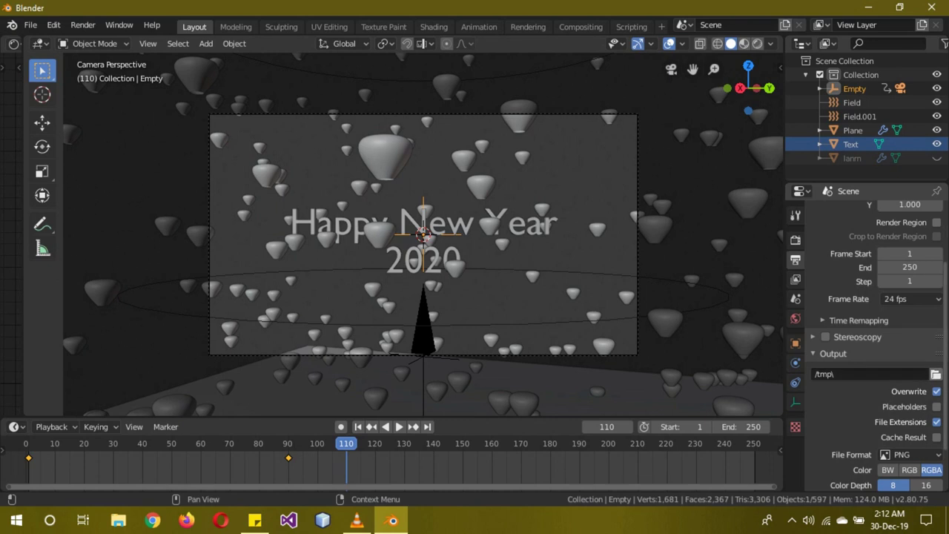
pyautogui.click(935, 375)
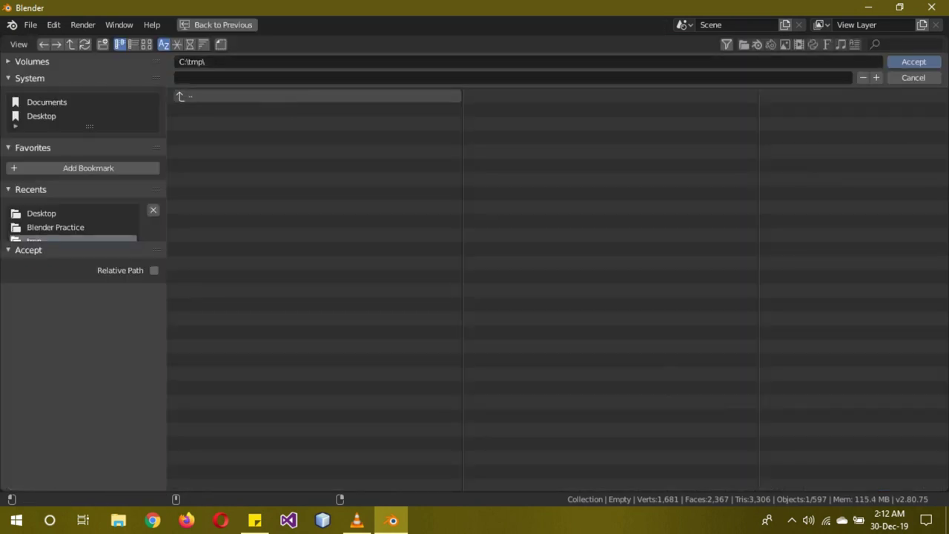
pyautogui.click(913, 77)
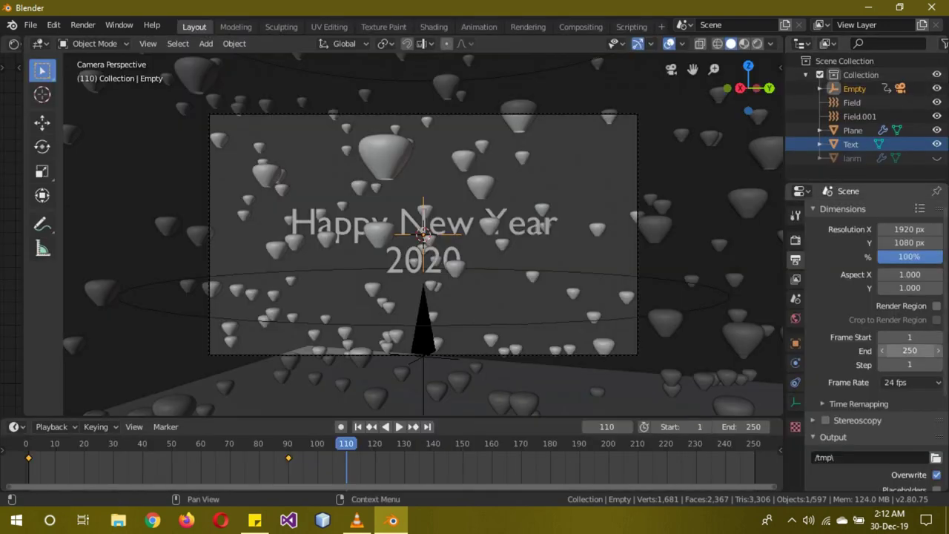
pyautogui.scroll(-3, 867, 334)
pyautogui.scroll(-2, 889, 400)
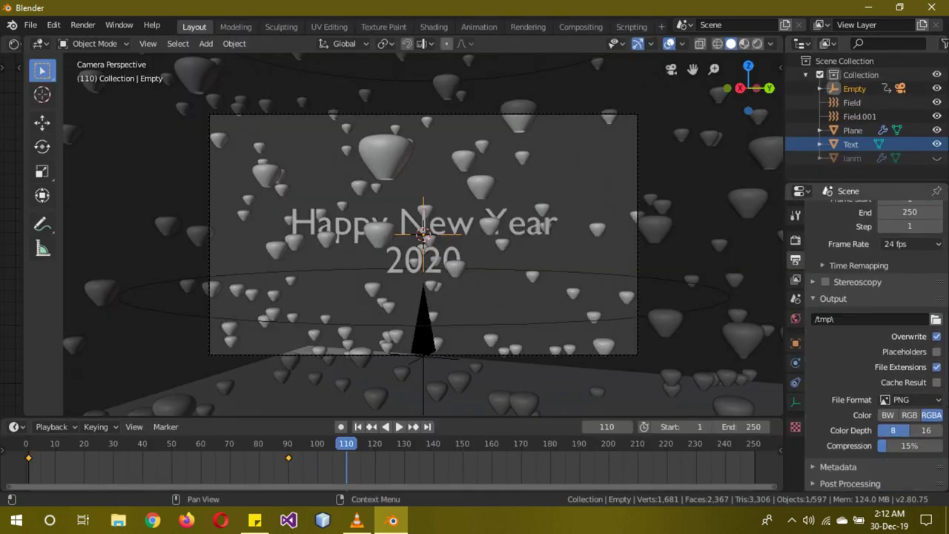
# - Set the output file format to FFmpeg video with an MPEG-4 container
pyautogui.click(910, 399)
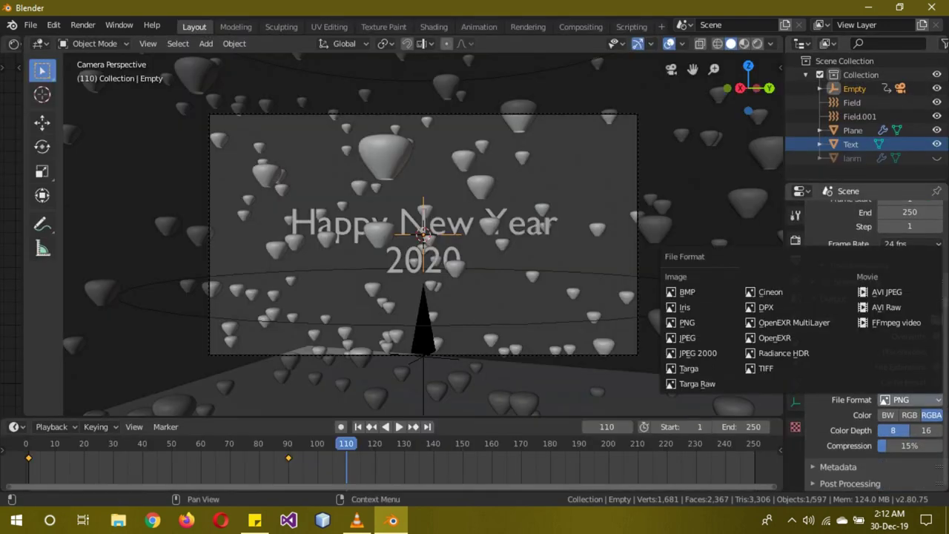
pyautogui.click(896, 322)
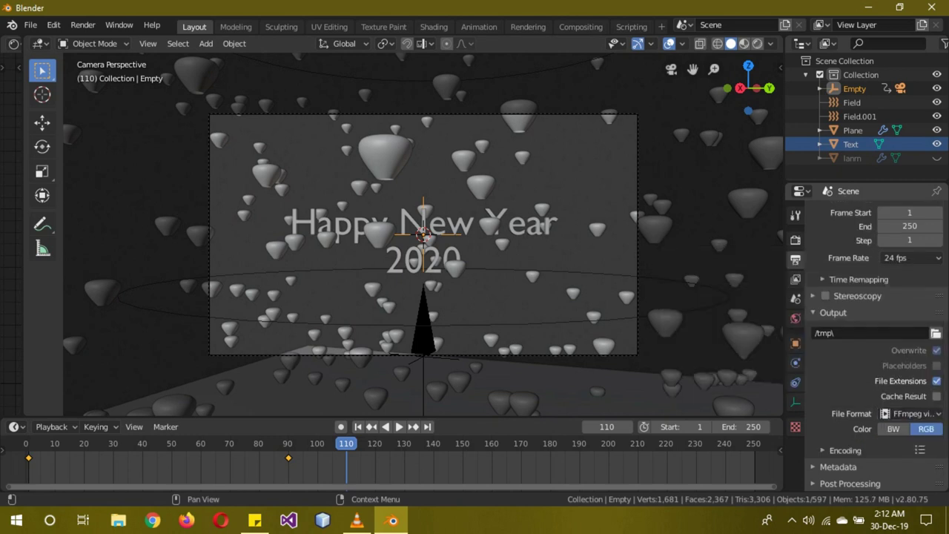
pyautogui.click(845, 450)
pyautogui.scroll(-3, 852, 445)
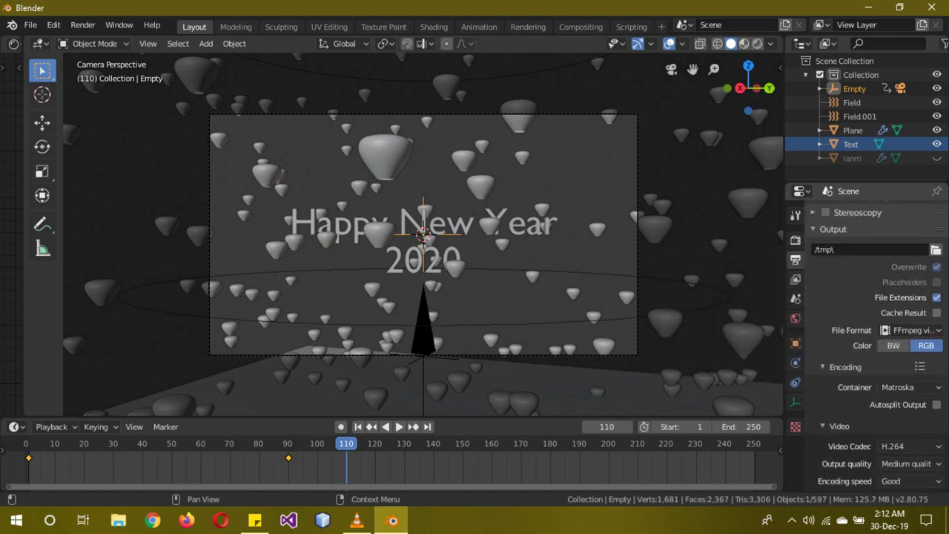
pyautogui.click(911, 387)
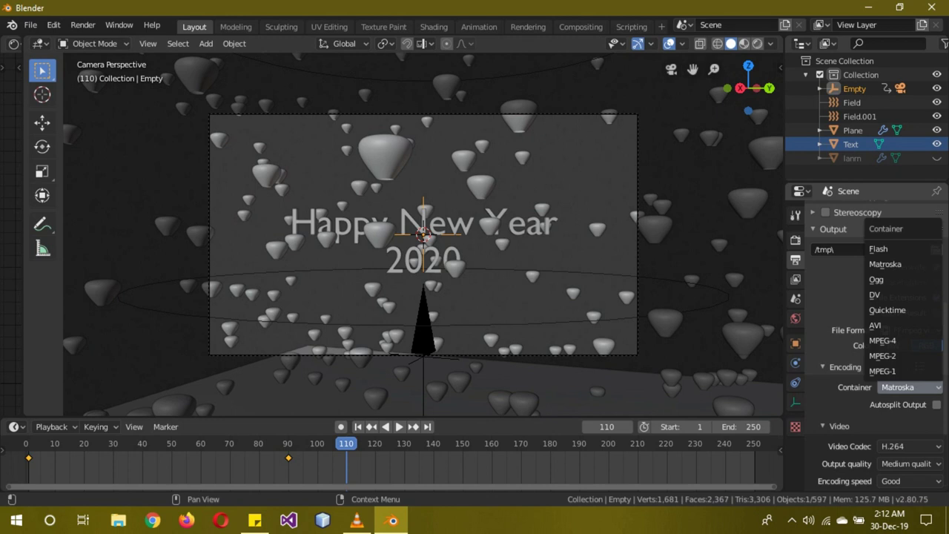
pyautogui.click(882, 340)
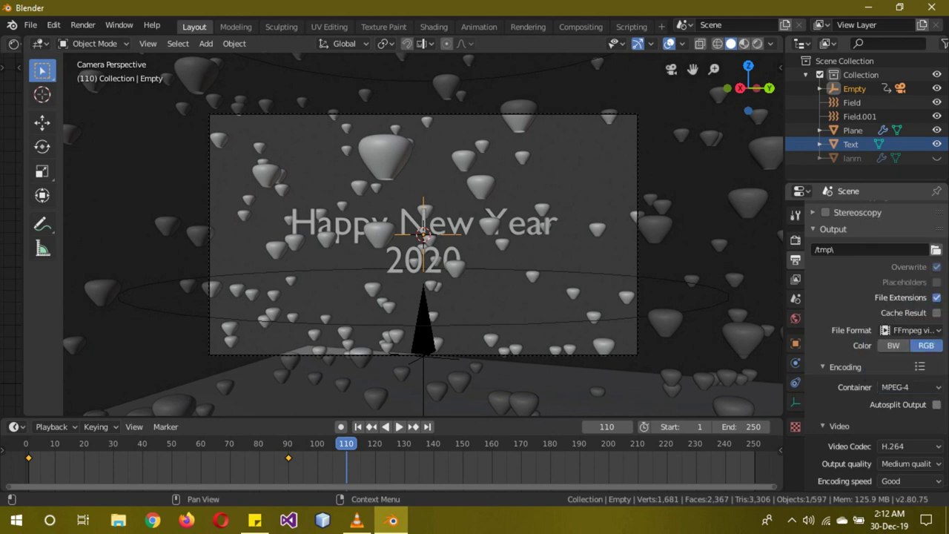
pyautogui.scroll(2, 882, 340)
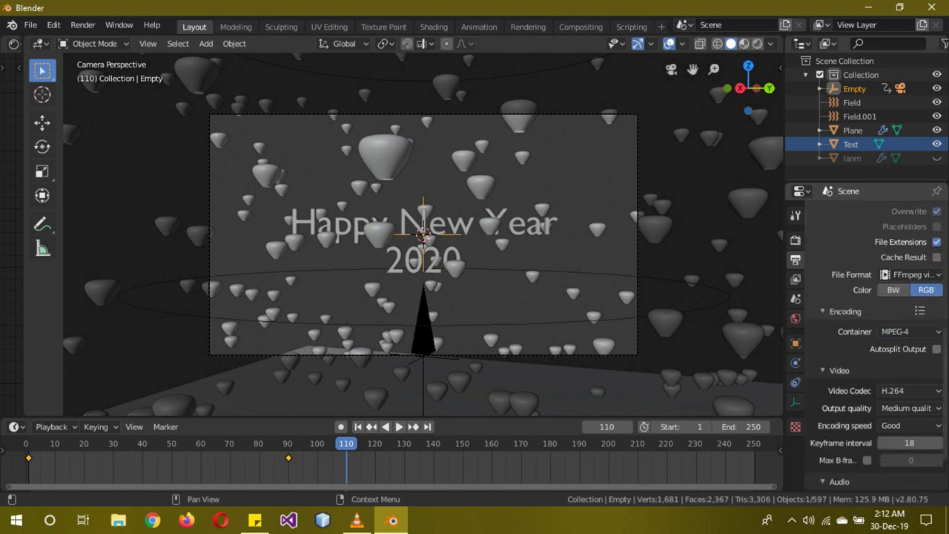
# - Use the MPEG-4 (divx) video codec with Constant Bitrate output quality
pyautogui.click(910, 390)
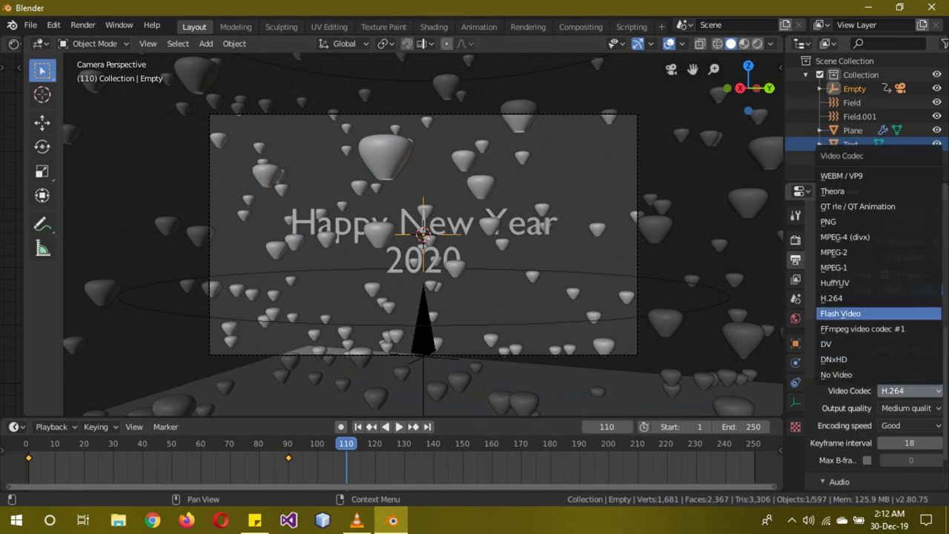
pyautogui.click(845, 236)
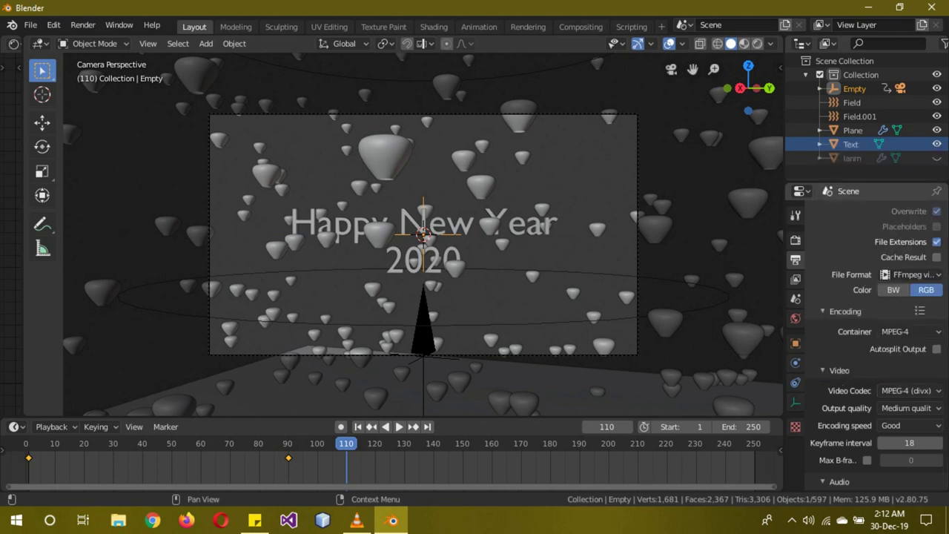
pyautogui.click(910, 408)
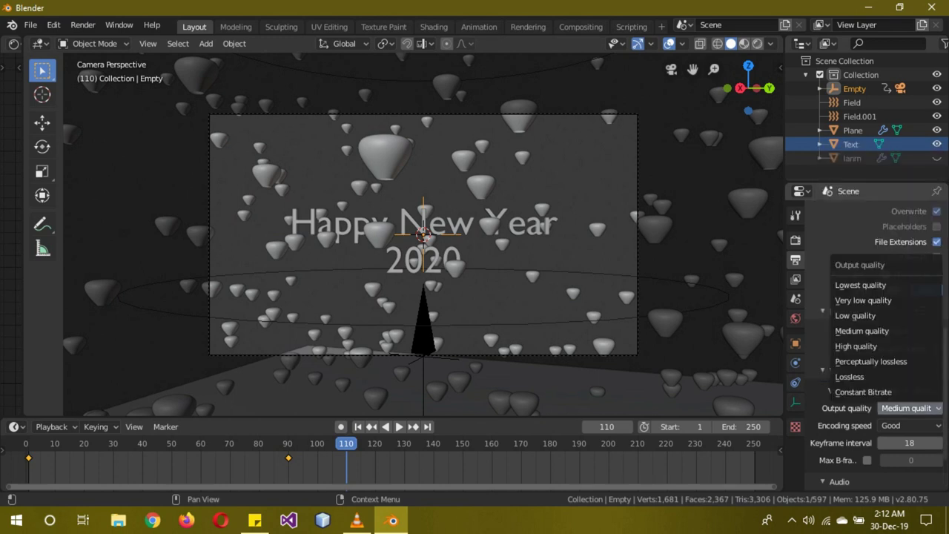
pyautogui.click(863, 392)
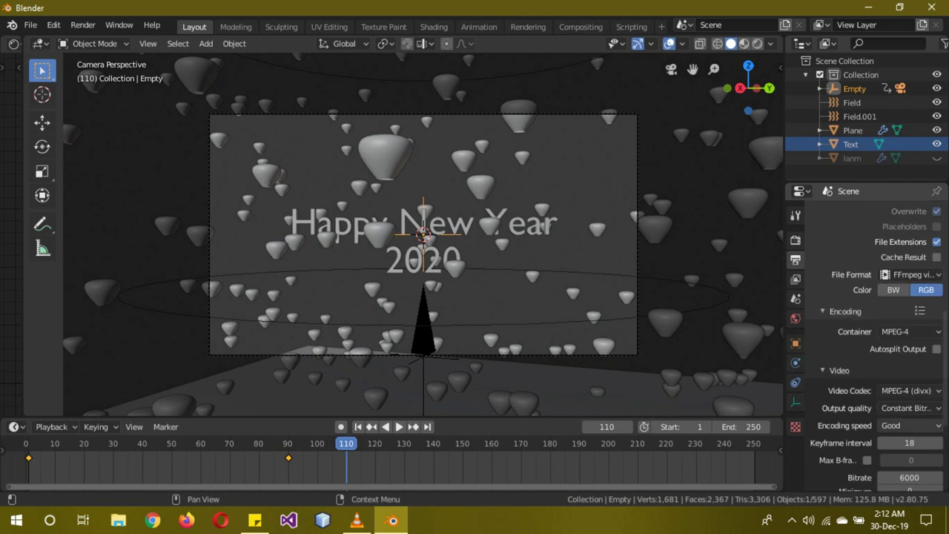
pyautogui.scroll(-5, 875, 333)
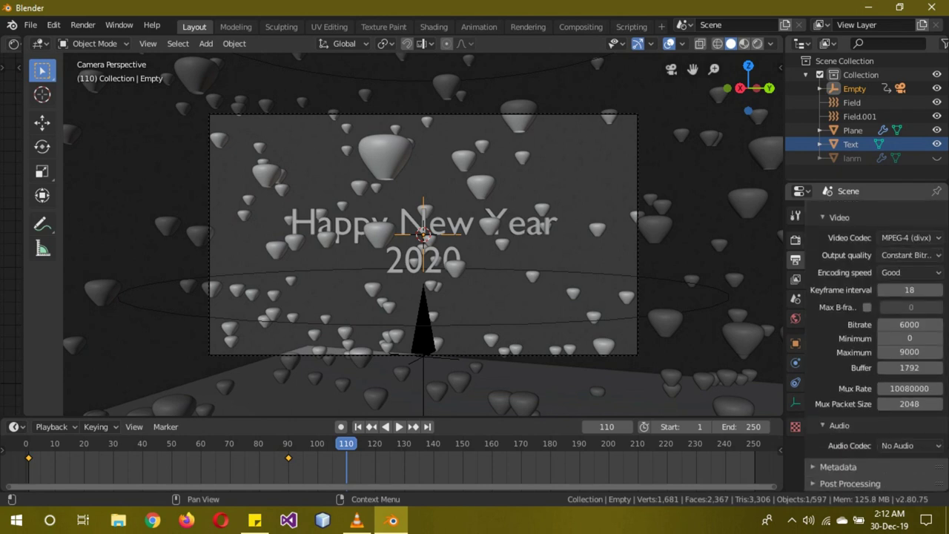
pyautogui.scroll(8, 875, 349)
pyautogui.scroll(6, 867, 333)
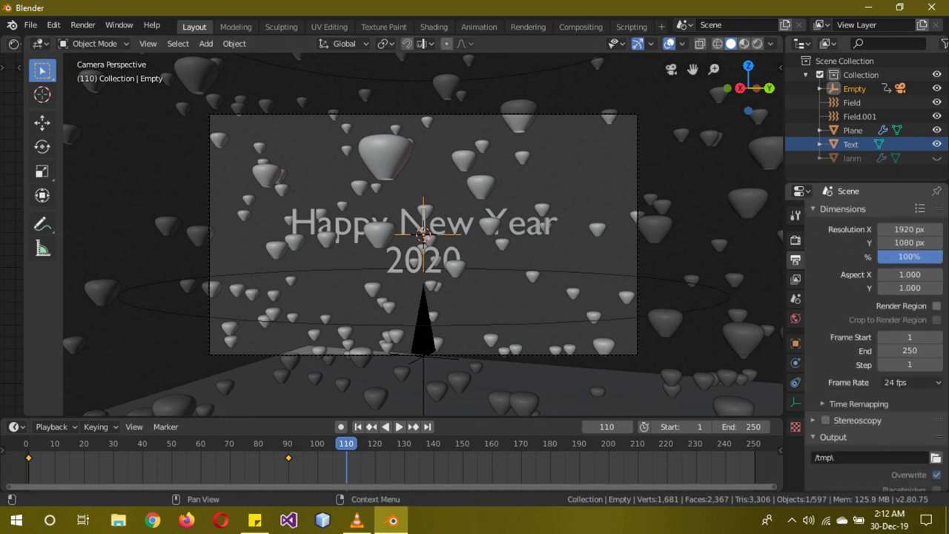
# - Change the Frame End from 250 to 120 in the Output properties
pyautogui.click(795, 240)
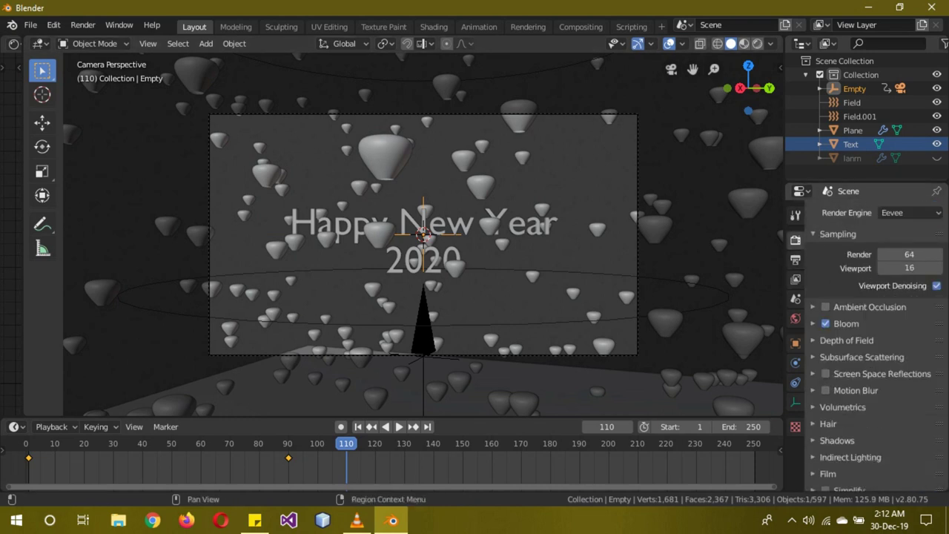
pyautogui.click(796, 279)
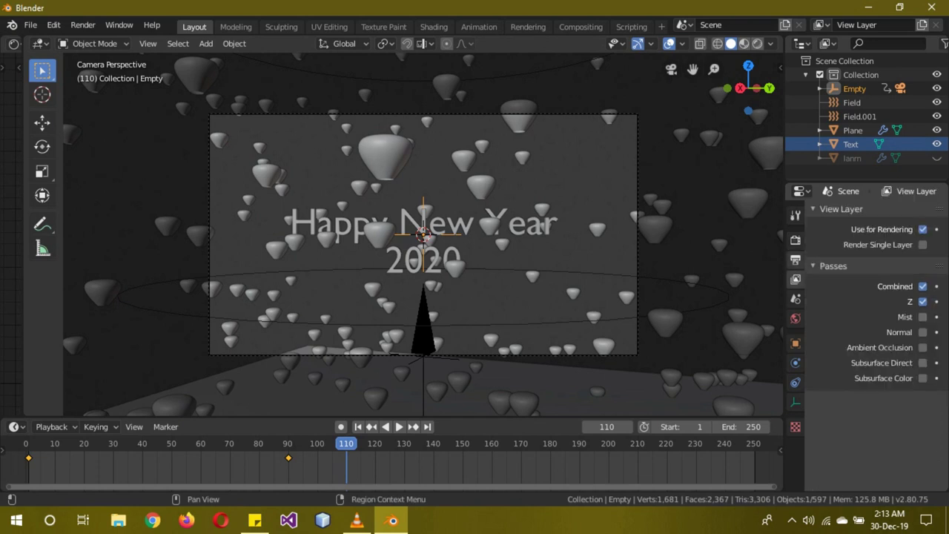
pyautogui.click(795, 260)
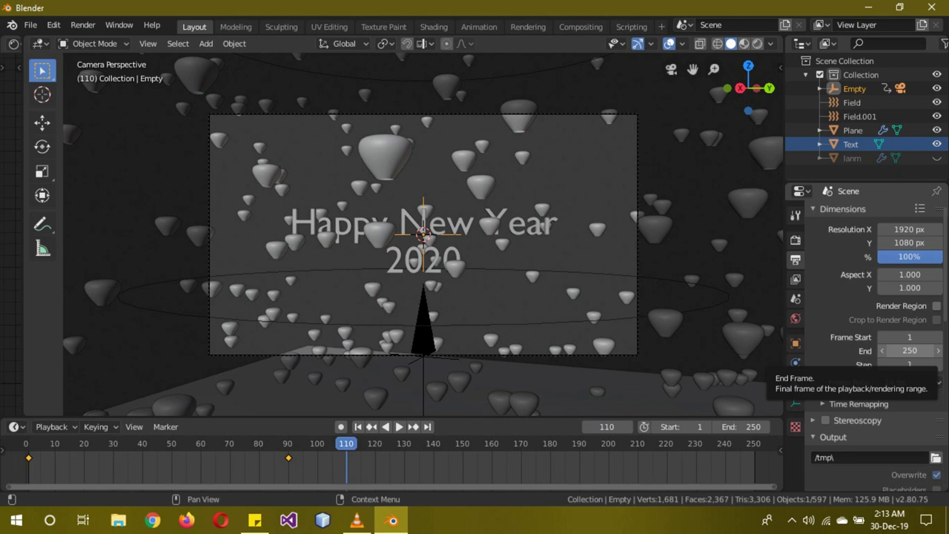
pyautogui.click(909, 350)
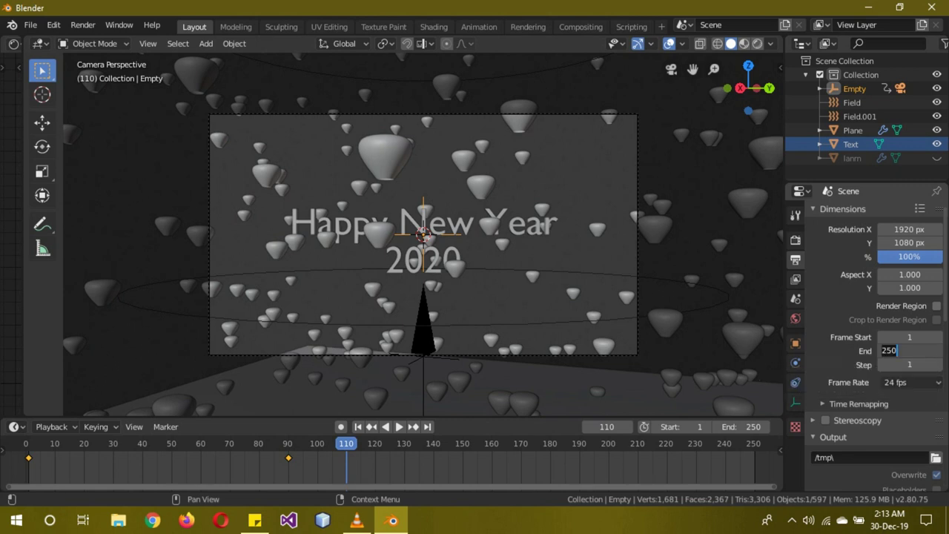
pyautogui.write('120')
pyautogui.press('Return')
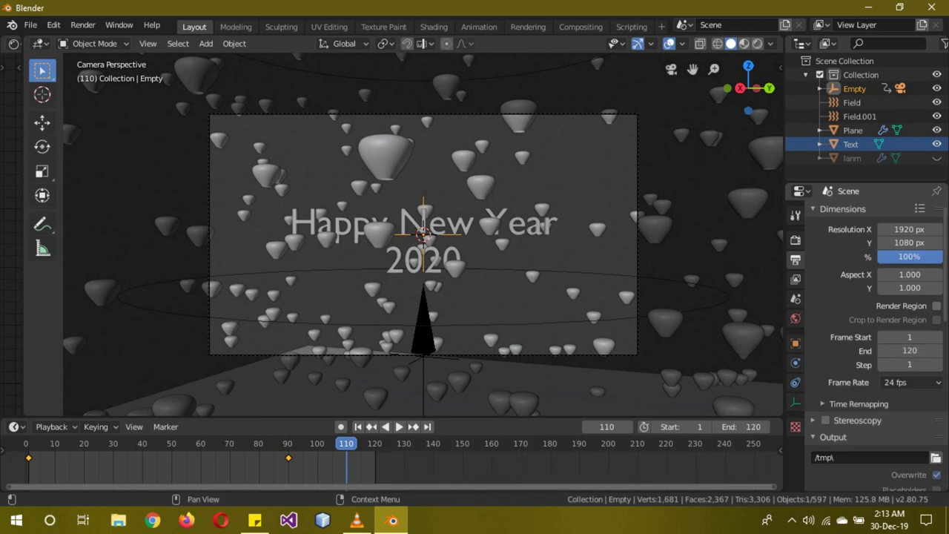
# - Show the Render properties with the Eevee engine and Bloom enabled
pyautogui.click(794, 239)
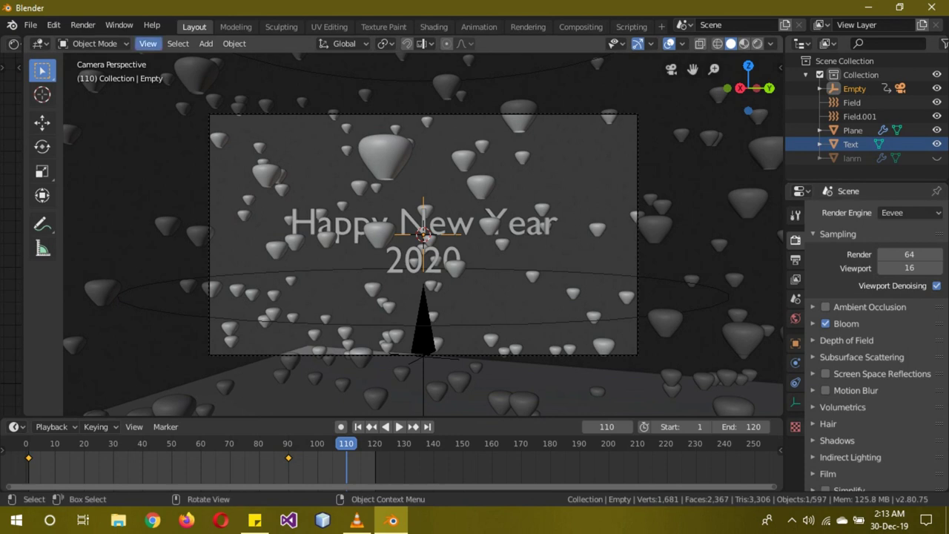
pyautogui.click(83, 24)
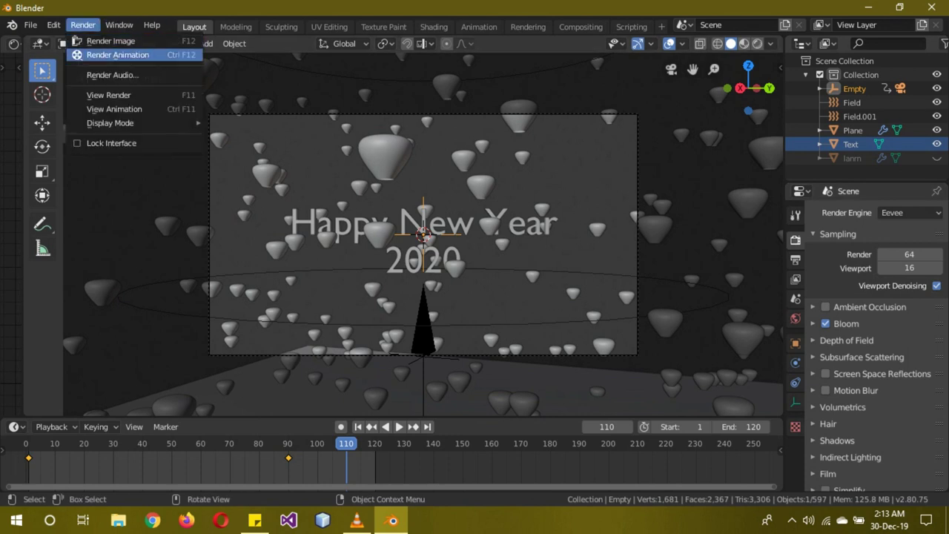
pyautogui.click(117, 55)
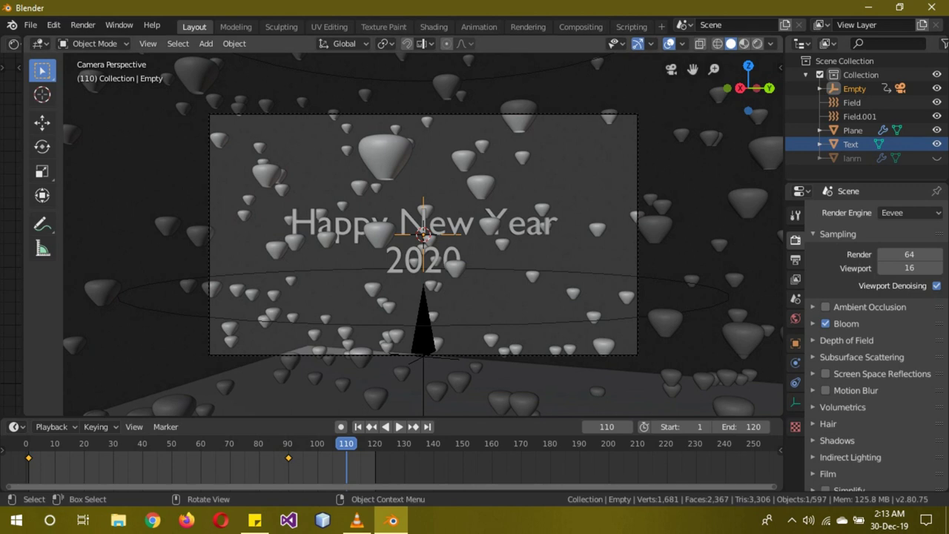